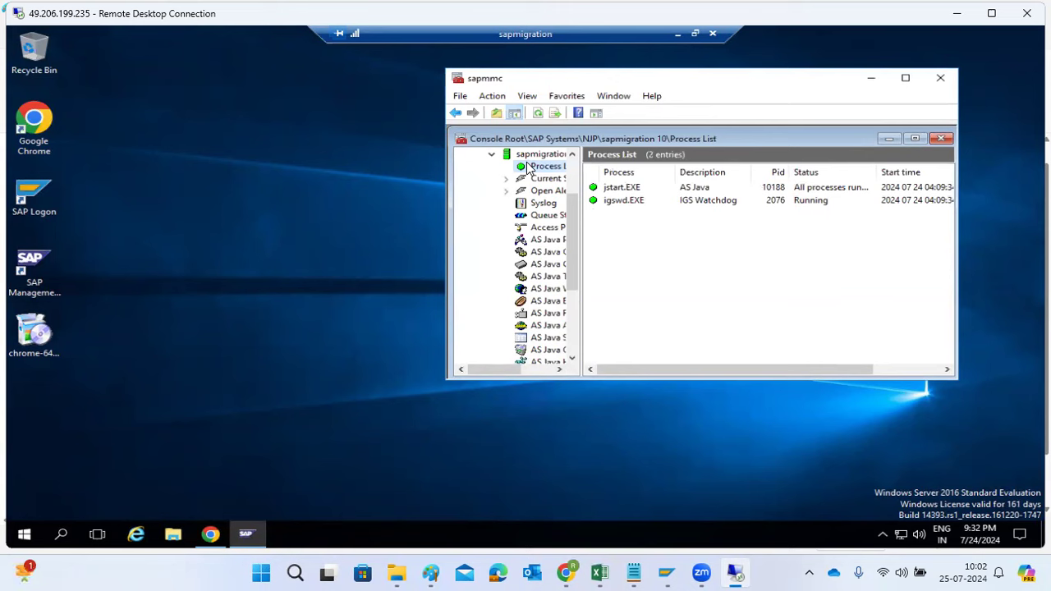
# Check the jstart.EXE process and the icm and server0 entries in the AS Java Process Table of the sapmigration 10 instance
pyautogui.click(614, 189)
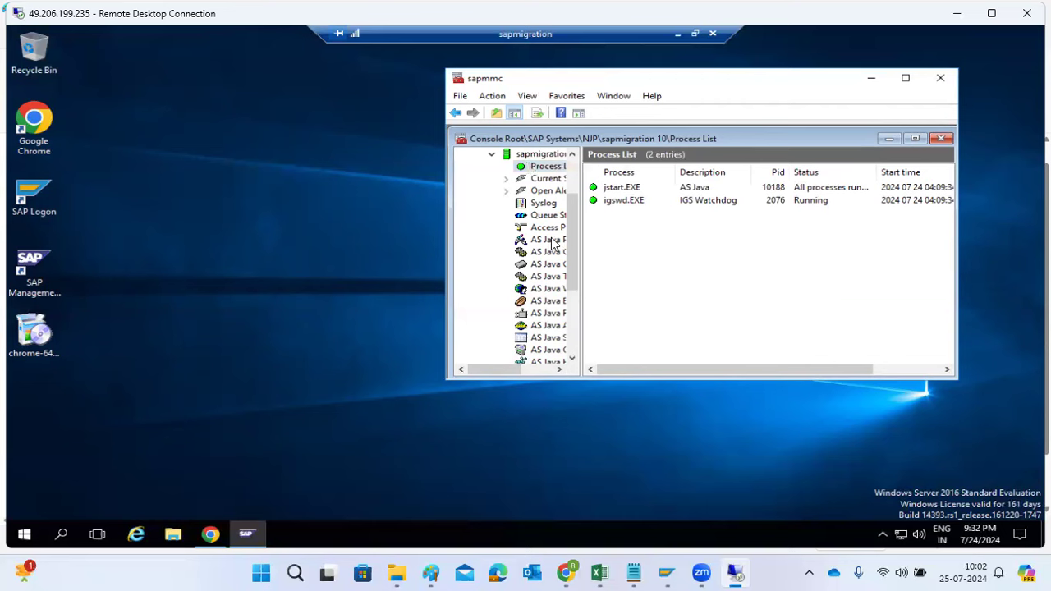
pyautogui.click(552, 243)
pyautogui.click(609, 203)
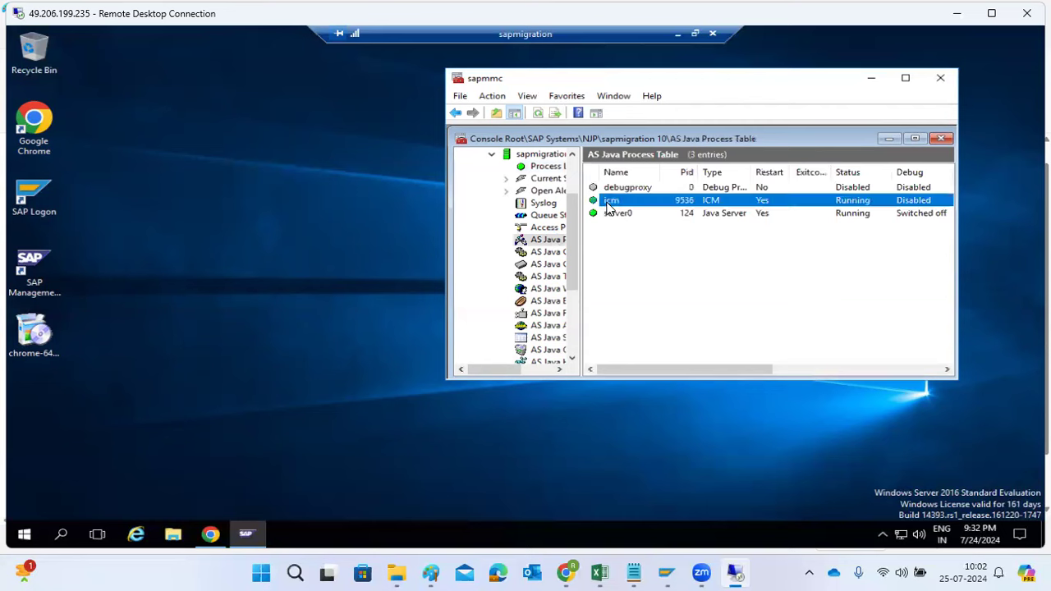
pyautogui.click(626, 216)
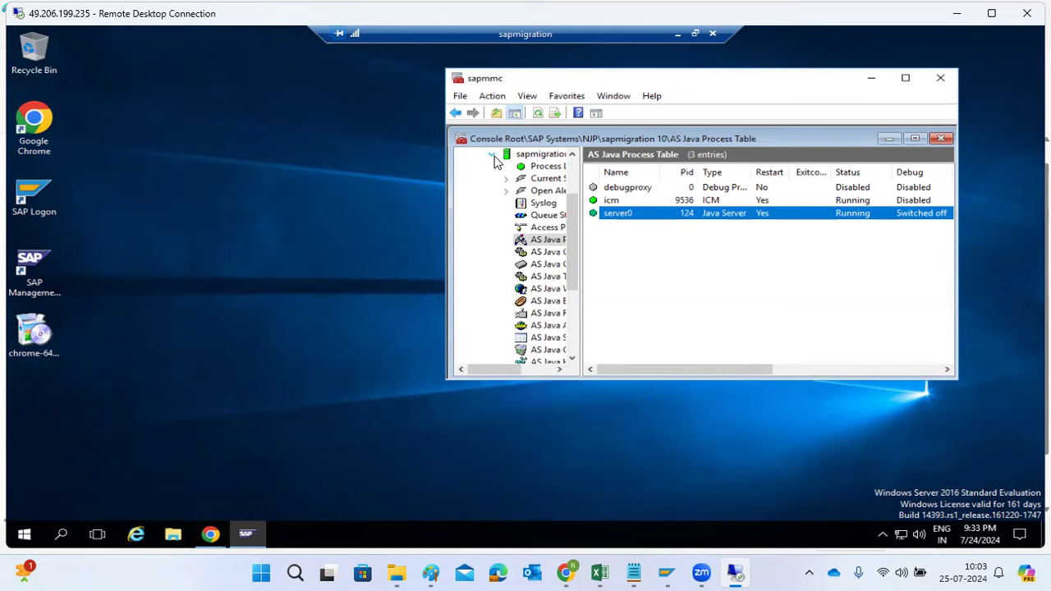
# Acknowledge the completed Standard System installation in Software Provisioning Manager and dismiss the SAP feedback form without filling it in
pyautogui.click(211, 534)
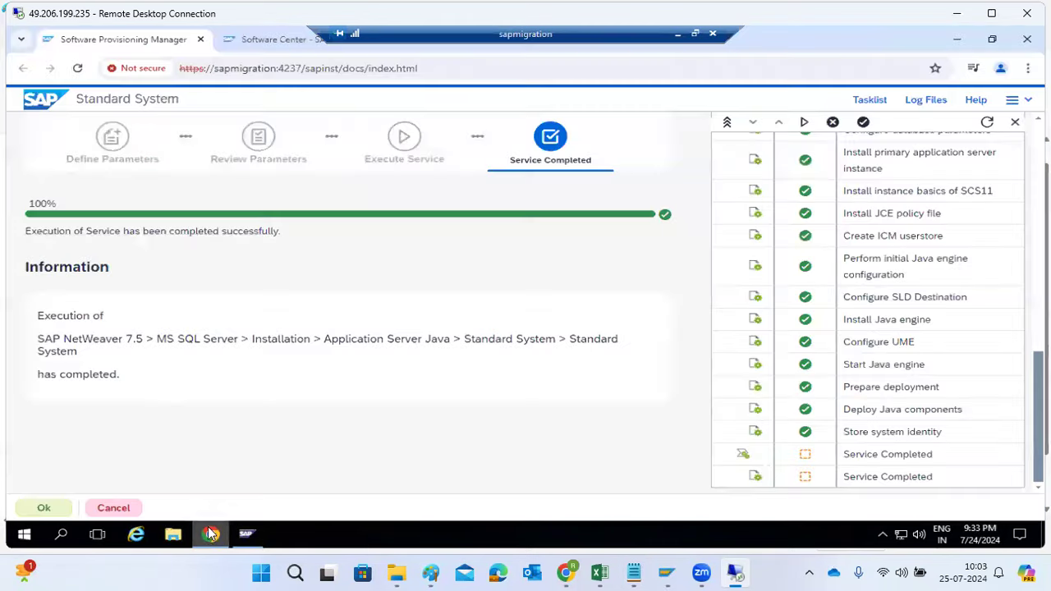
pyautogui.moveTo(53, 230); pyautogui.dragTo(265, 232)
pyautogui.moveTo(326, 339); pyautogui.dragTo(447, 340)
pyautogui.click(44, 508)
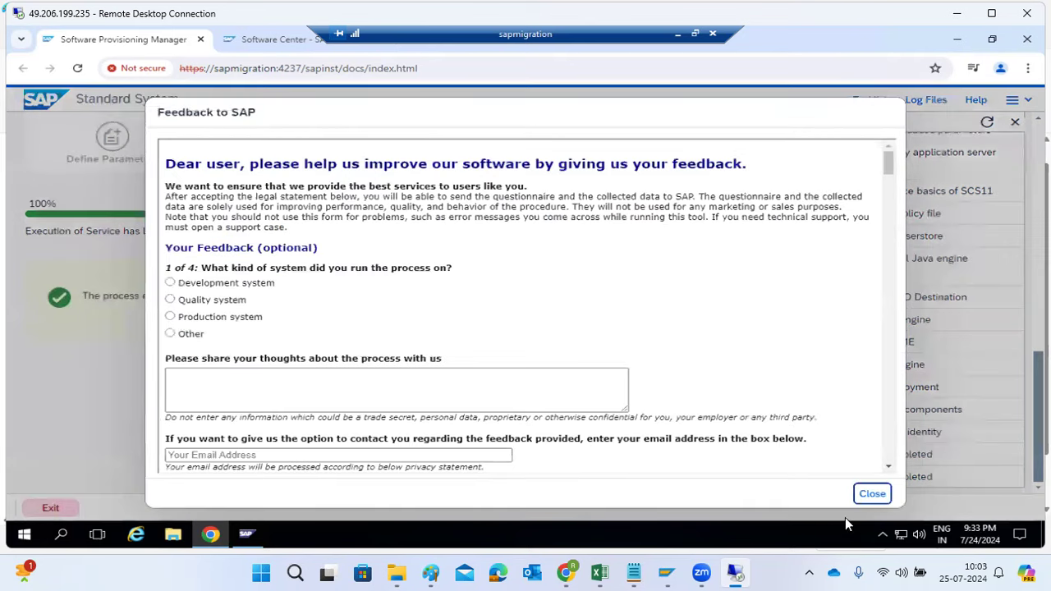
pyautogui.click(872, 494)
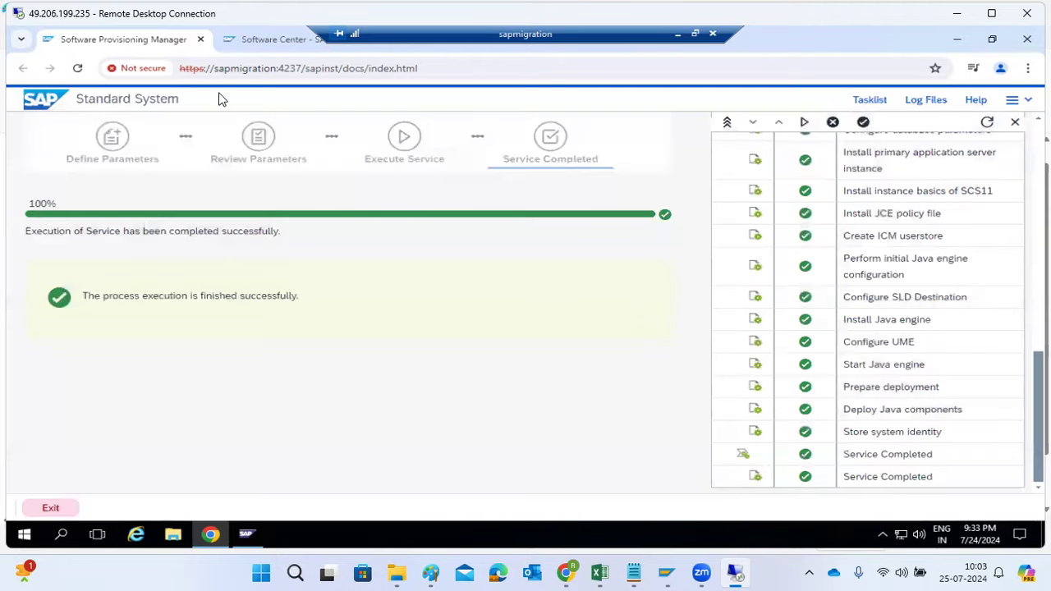
# Close the Software Provisioning Manager and Software Center pages, and start a fresh Chrome session on the remote desktop
pyautogui.click(201, 40)
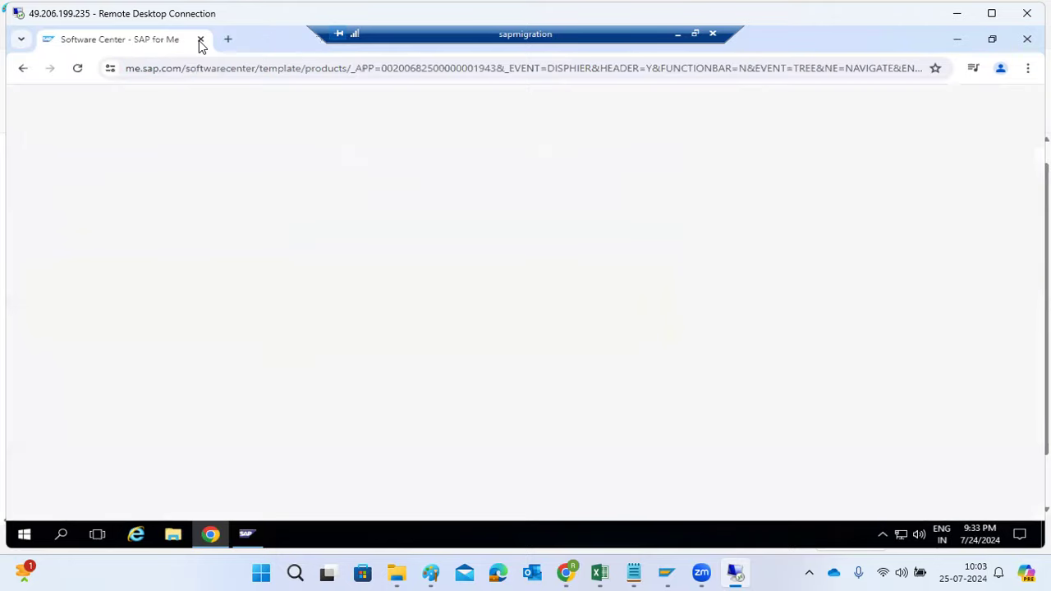
pyautogui.click(200, 40)
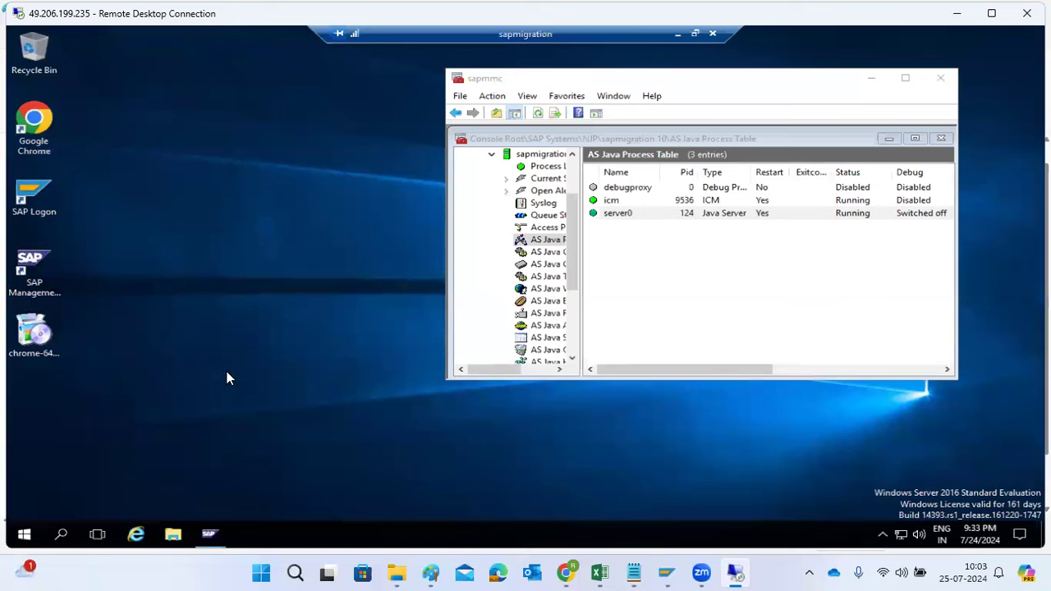
pyautogui.doubleClick(33, 142)
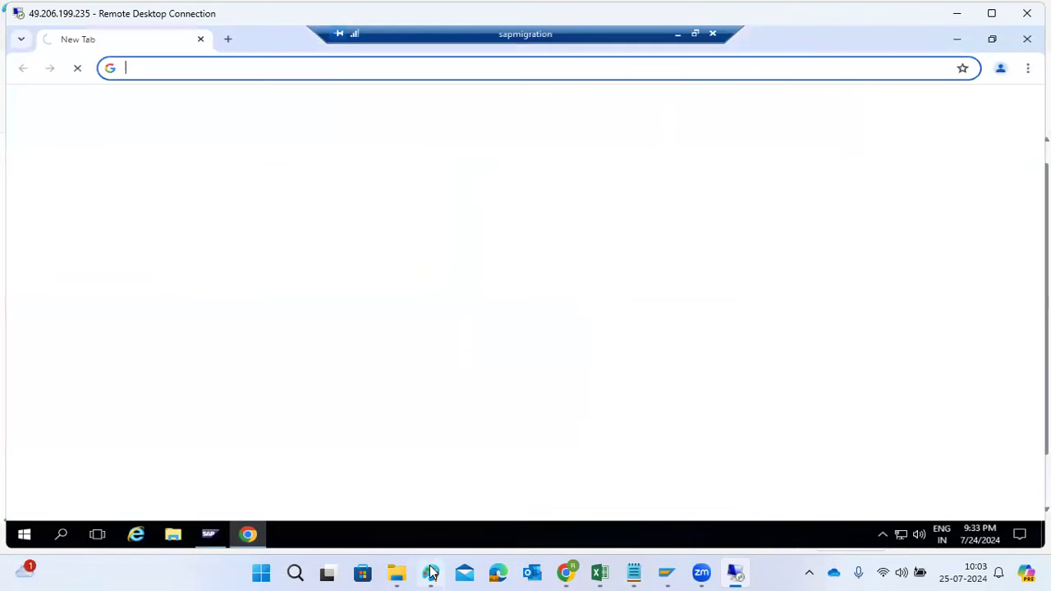
pyautogui.click(431, 572)
pyautogui.write('HTTP://hostn')
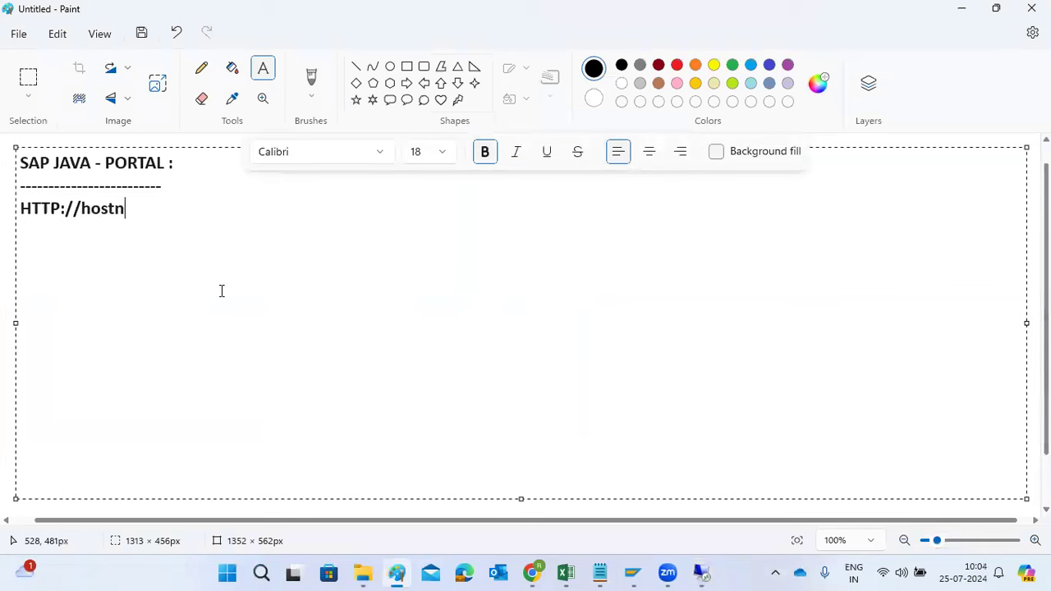
pyautogui.write('ame:5<IN')
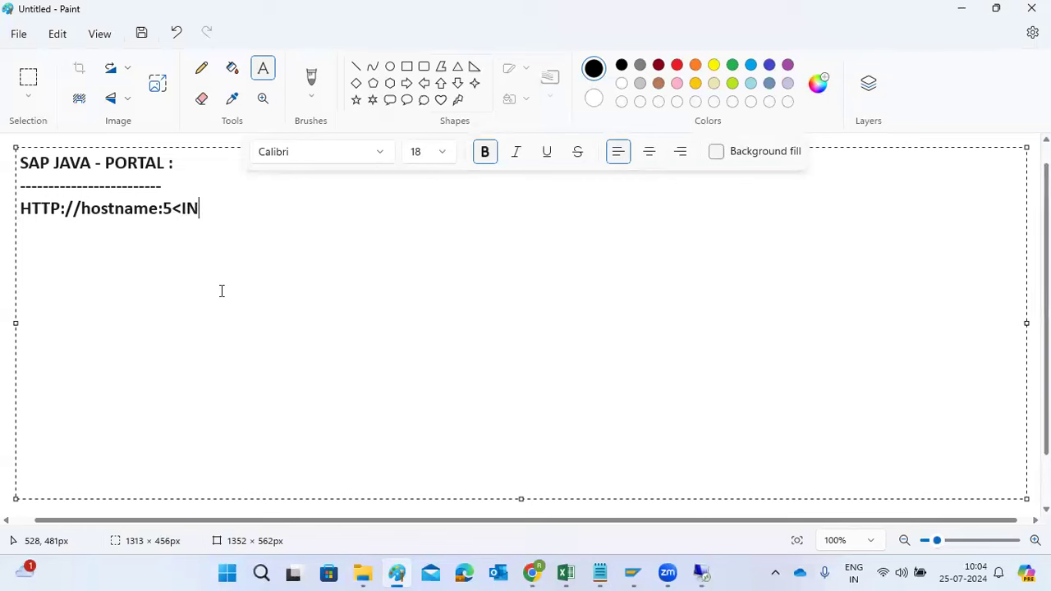
pyautogui.write('>00')
pyautogui.moveTo(697, 572)
pyautogui.click(706, 518)
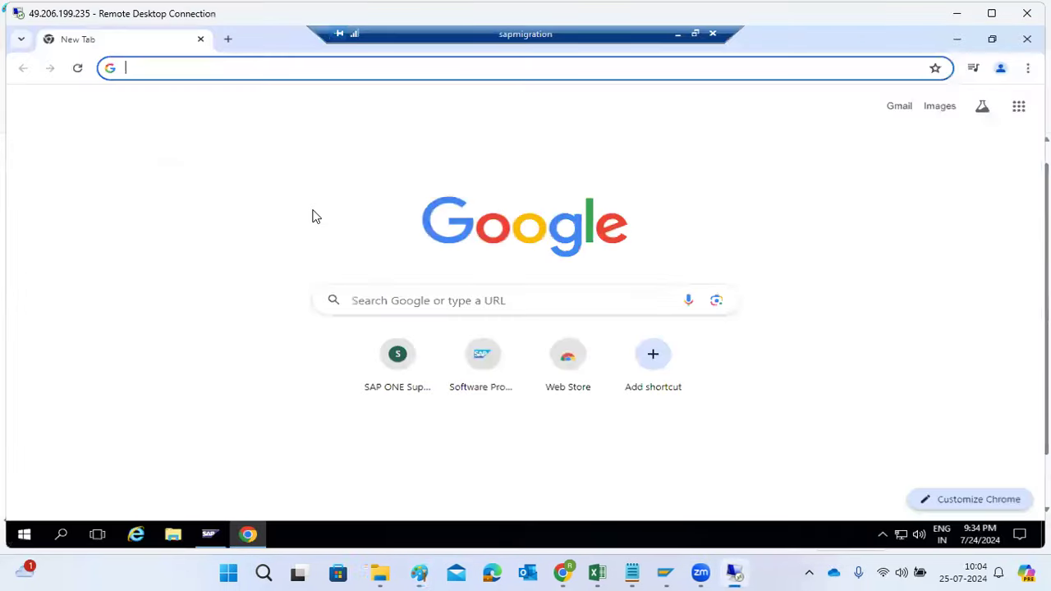
pyautogui.write('htt')
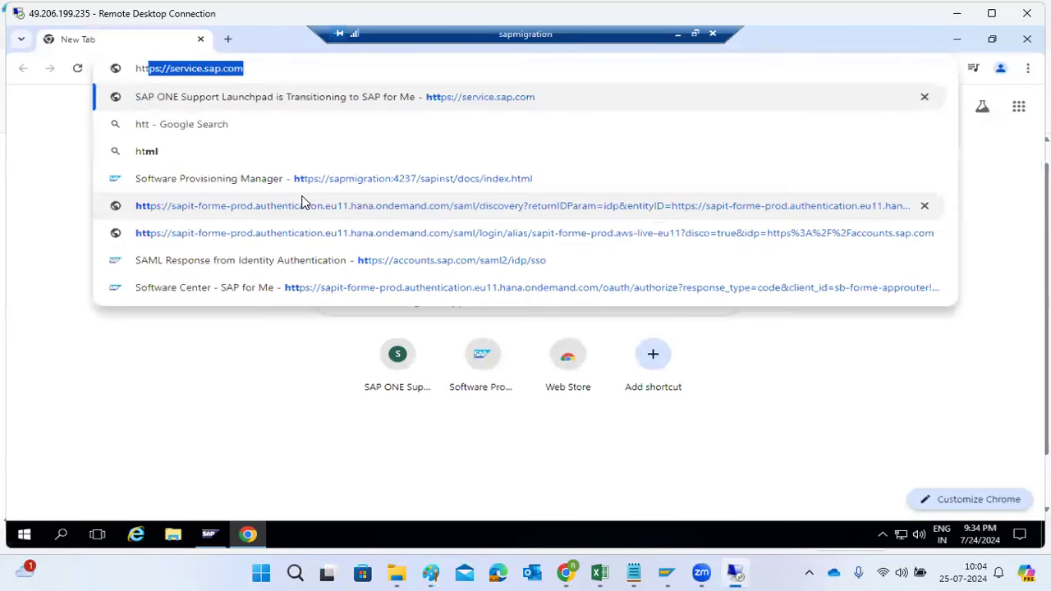
pyautogui.write('p://s')
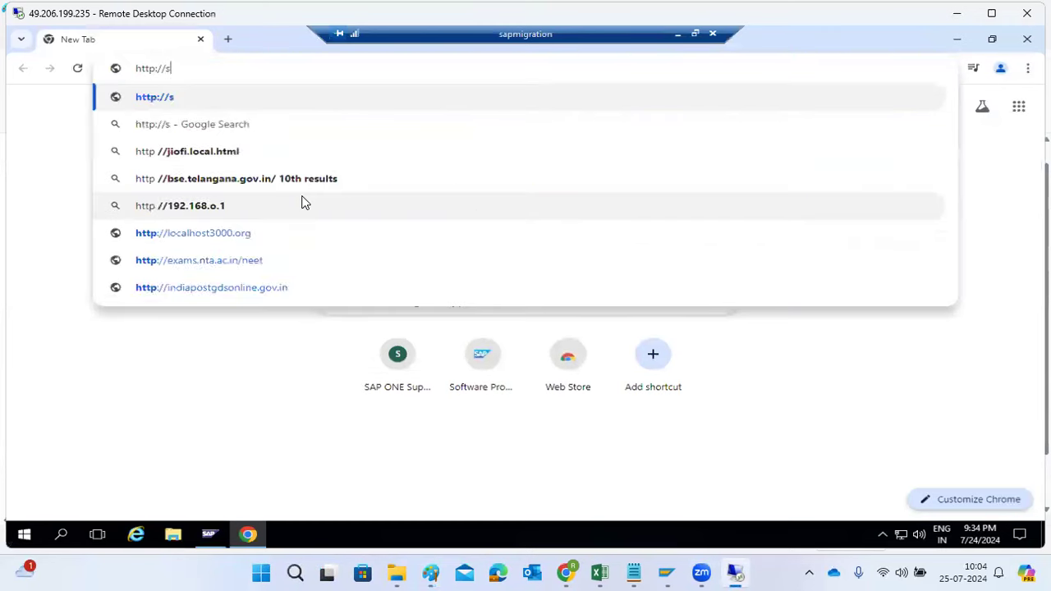
pyautogui.write('apmigrati')
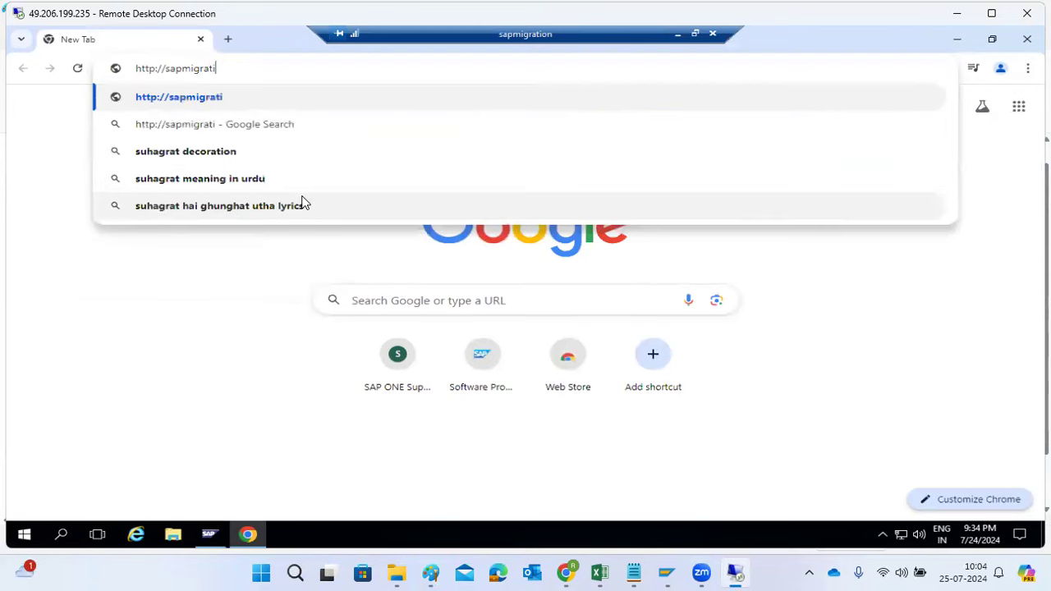
pyautogui.write('on:')
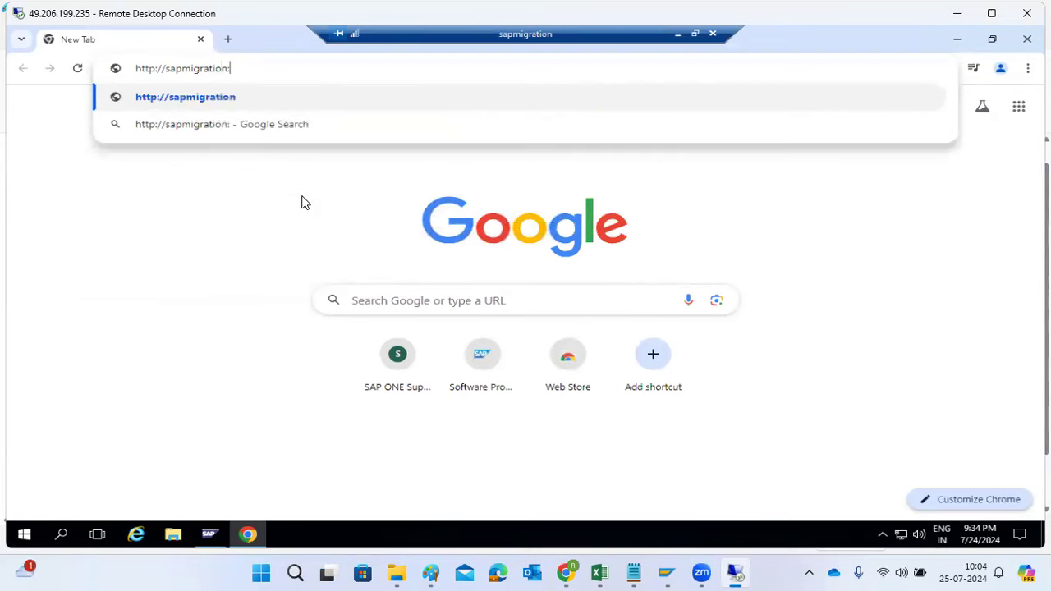
pyautogui.write('51')
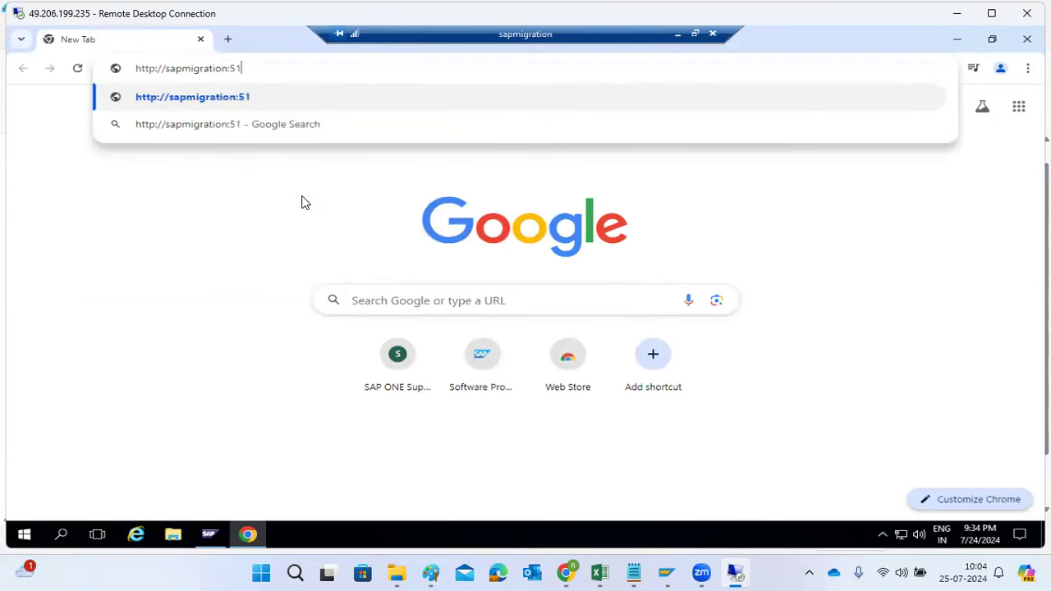
pyautogui.write('000')
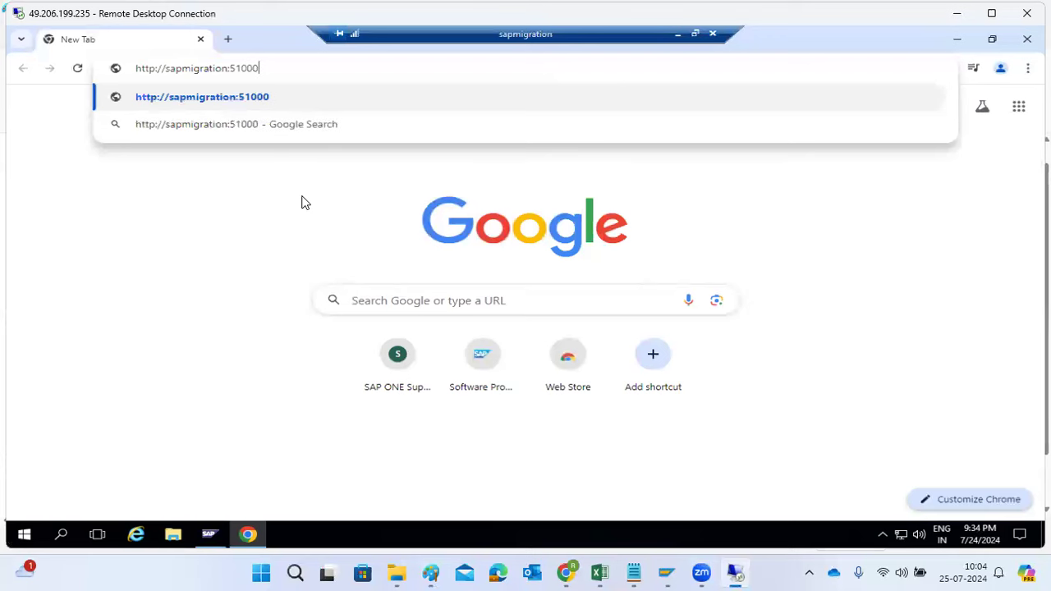
pyautogui.press('Return')
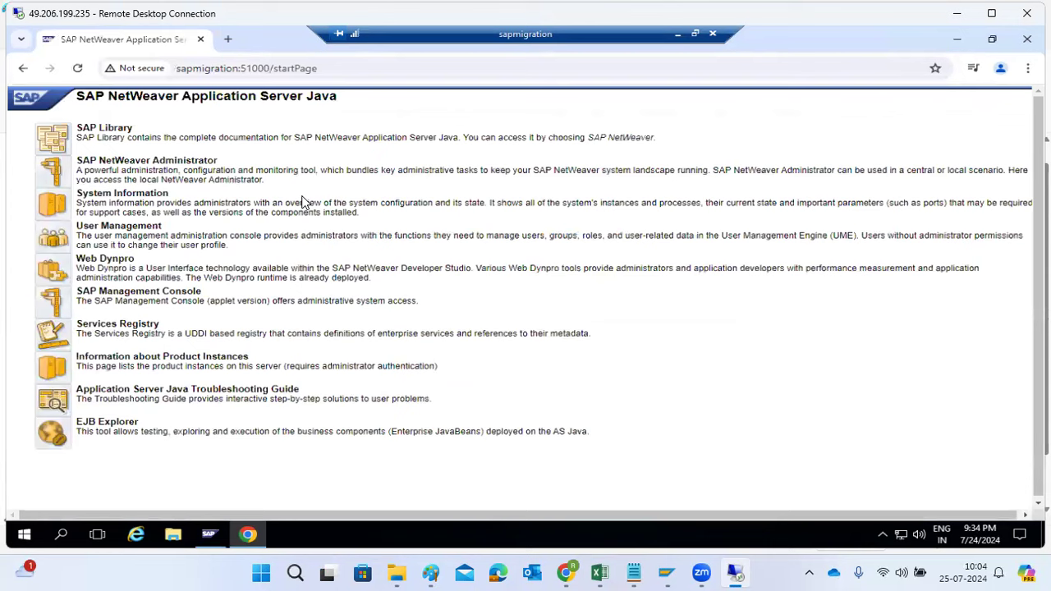
# Try to open SAP NetWeaver Administrator and System Information from the start page, and read the page each one loads
pyautogui.click(56, 180)
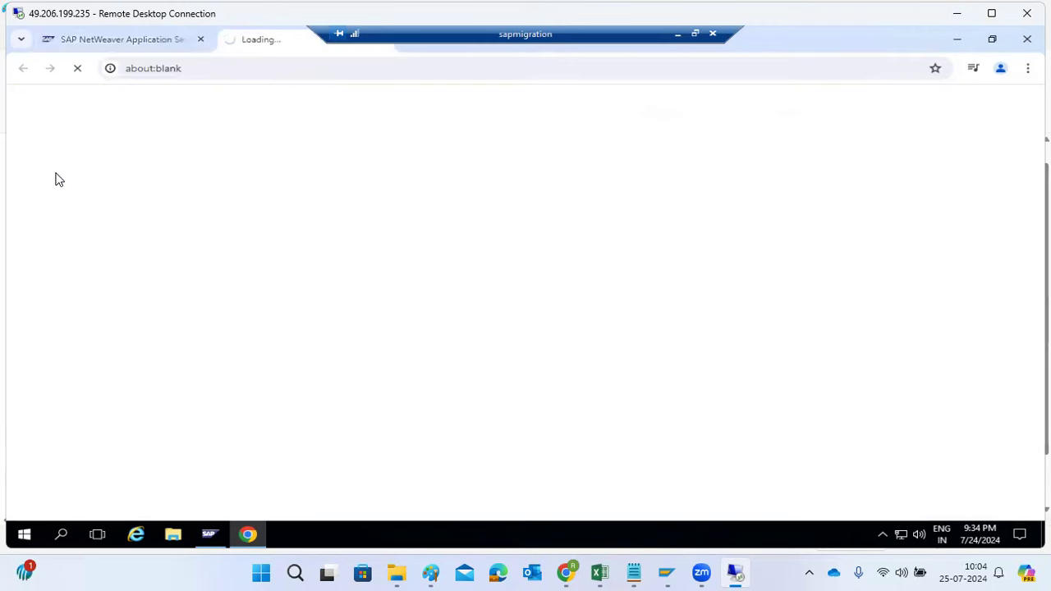
pyautogui.click(129, 39)
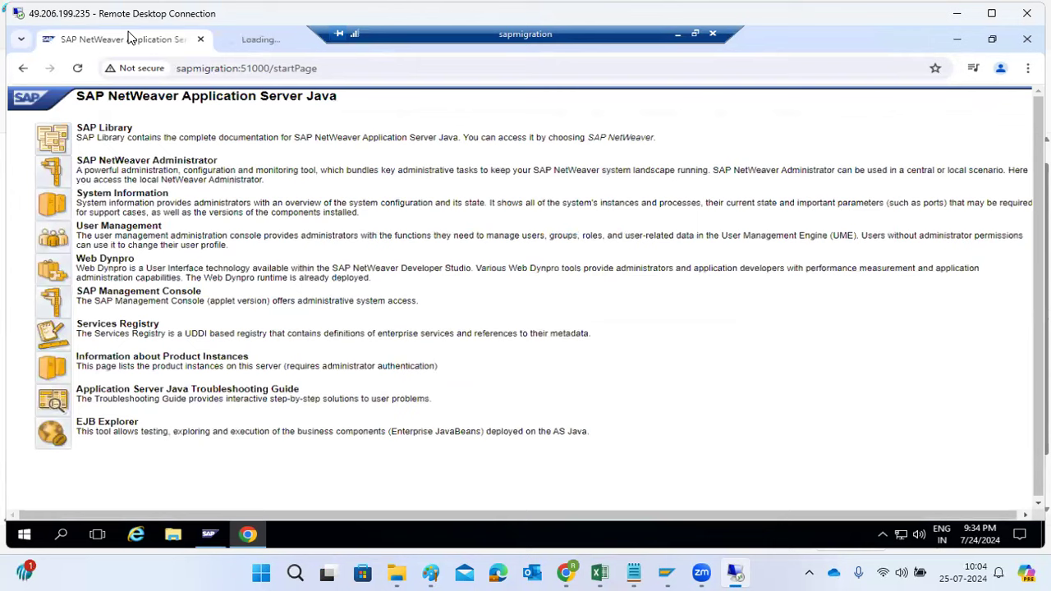
pyautogui.click(47, 210)
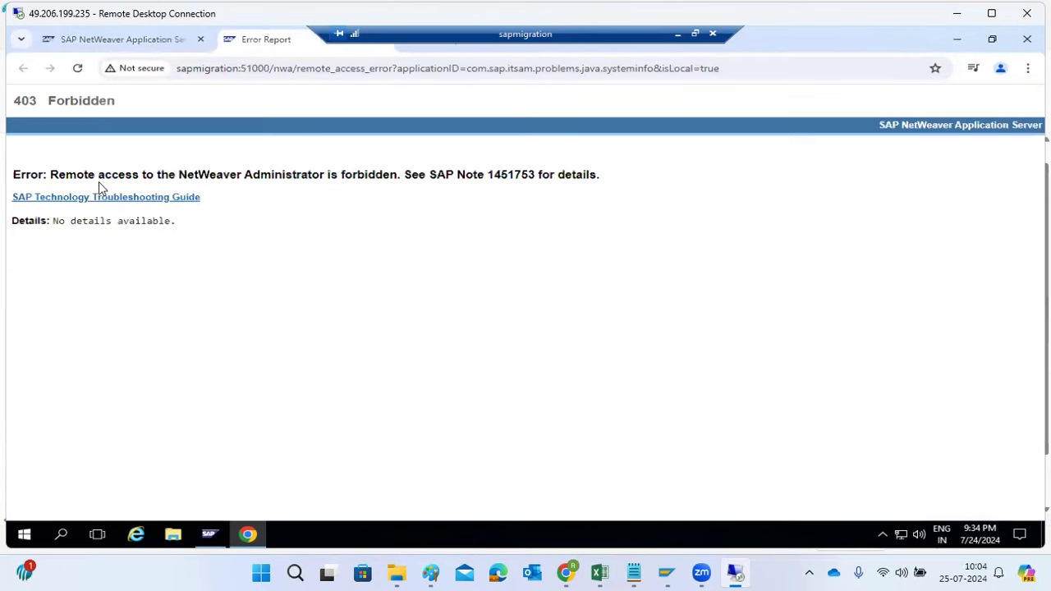
pyautogui.moveTo(77, 173); pyautogui.dragTo(591, 174)
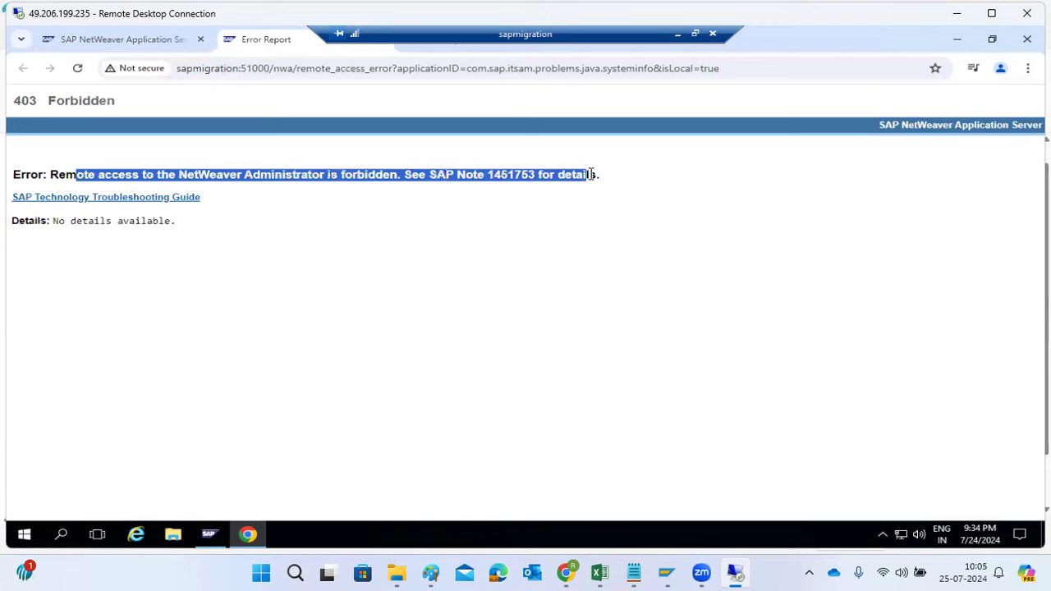
pyautogui.click(423, 51)
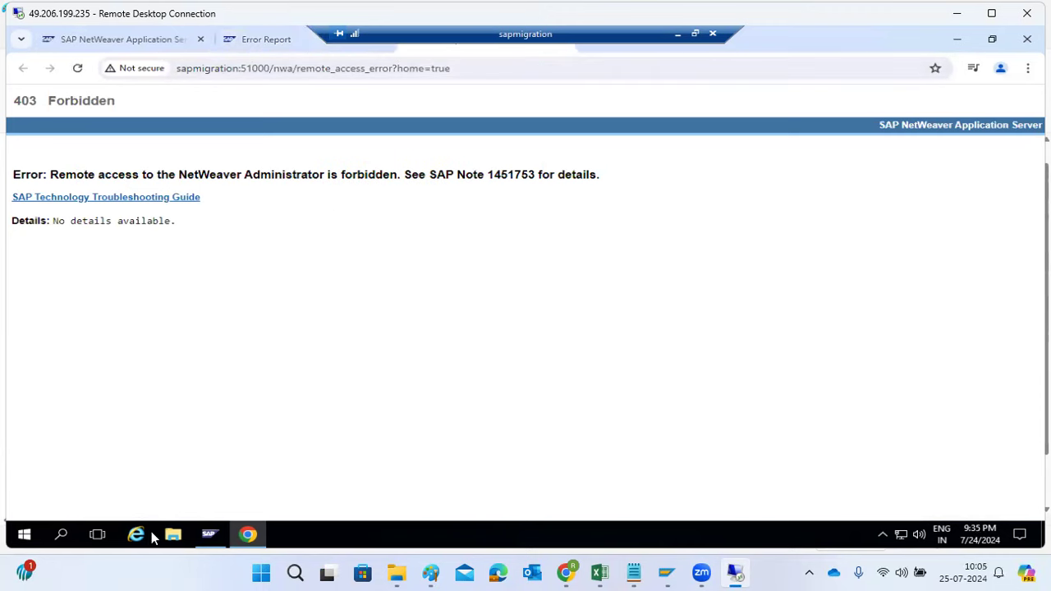
# Switch to File Explorer on the remote desktop and open the folder E:\usr\sap\NJP
pyautogui.click(172, 537)
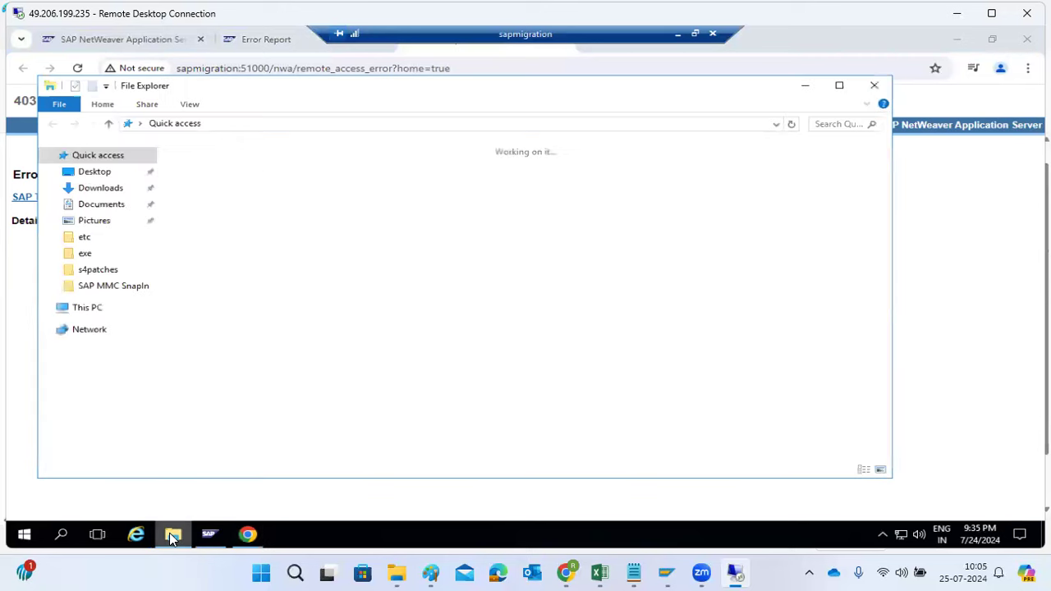
pyautogui.click(100, 310)
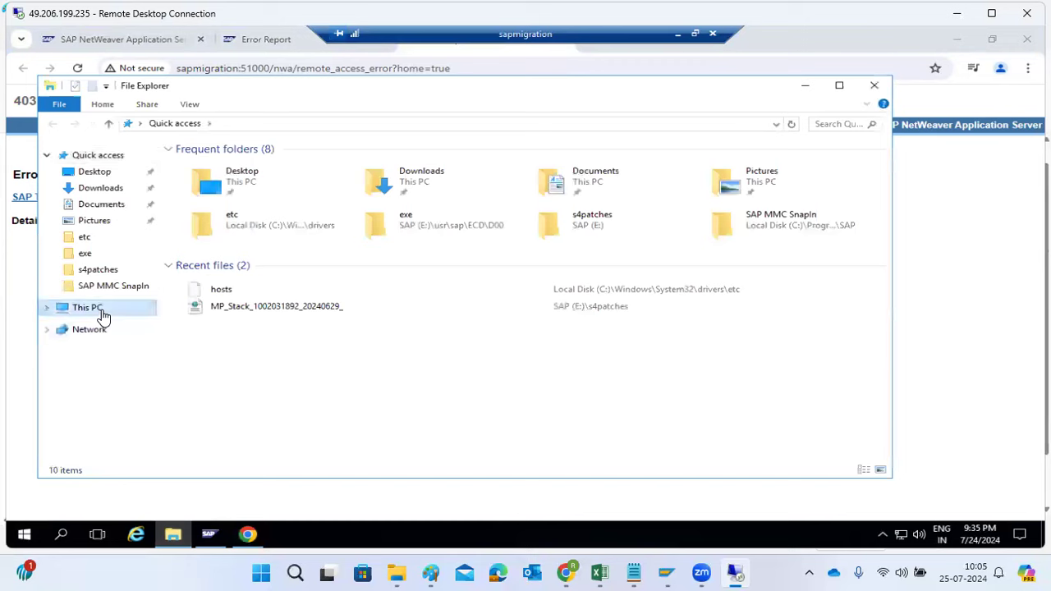
pyautogui.doubleClick(607, 270)
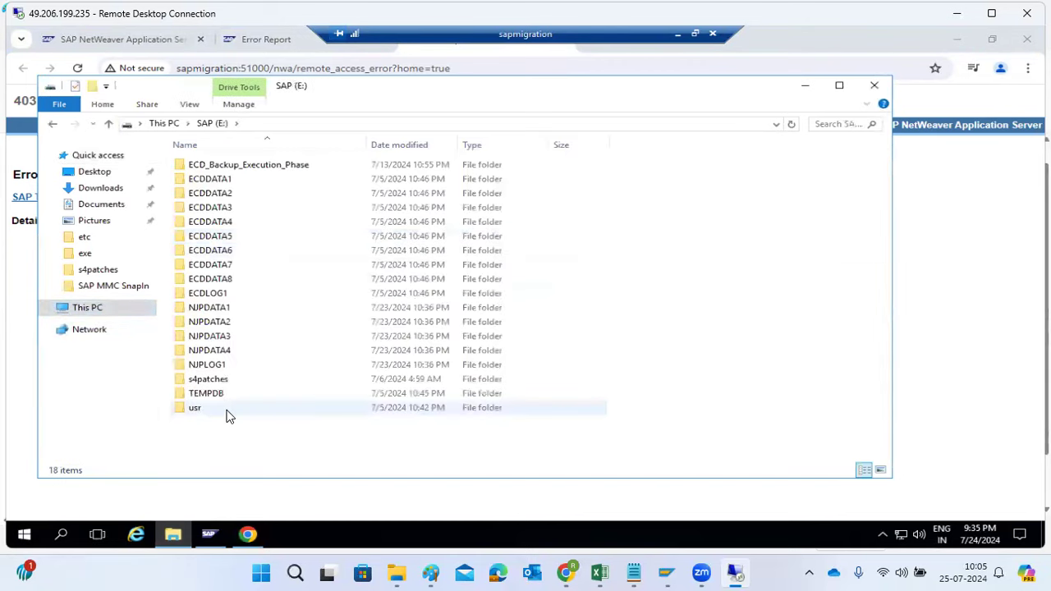
pyautogui.doubleClick(204, 413)
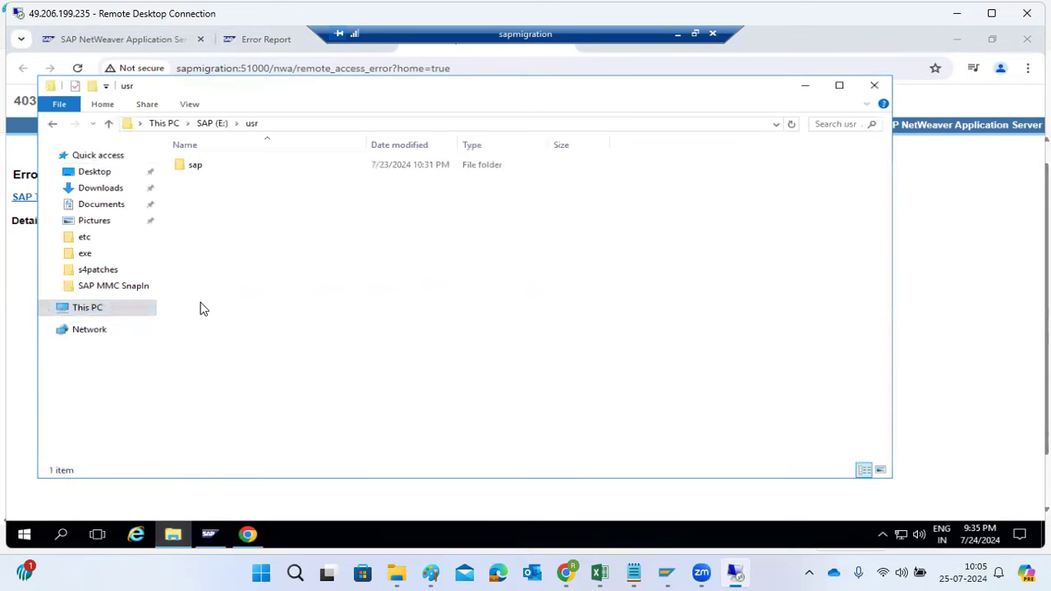
pyautogui.doubleClick(195, 168)
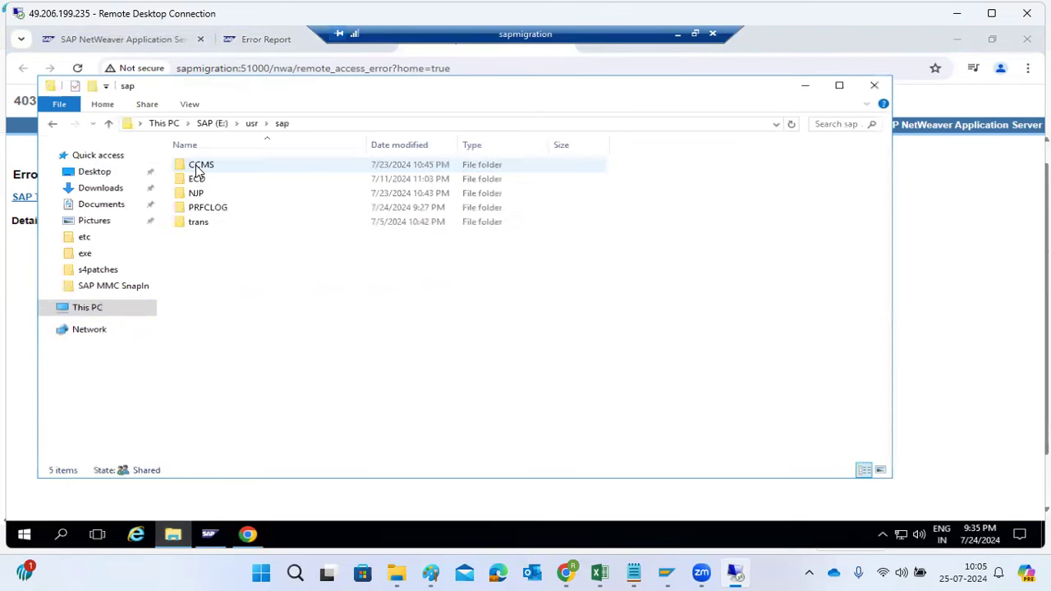
pyautogui.doubleClick(202, 194)
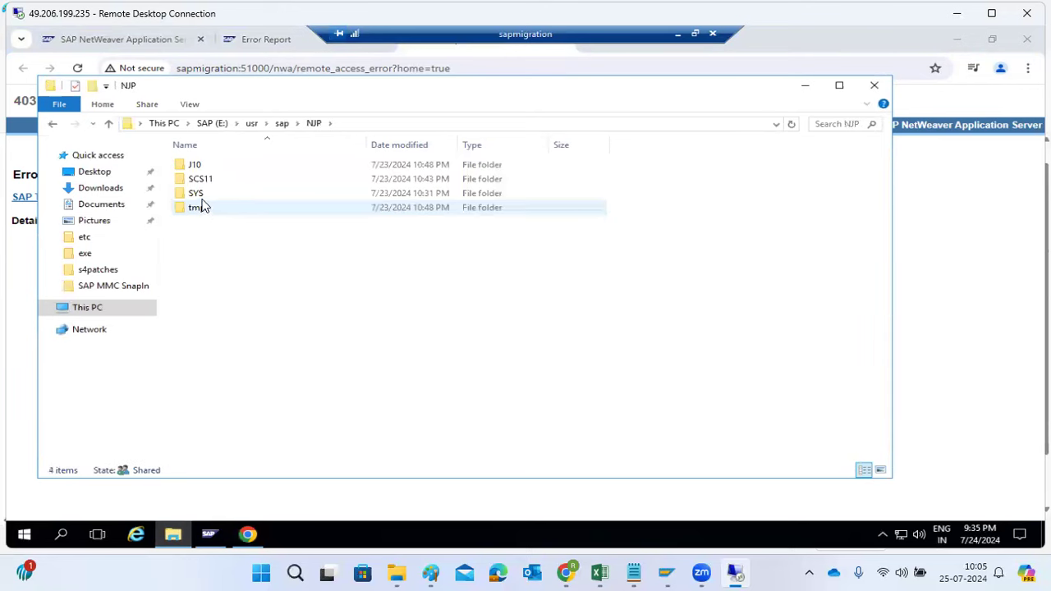
# Open the SYS\profile folder inside NJP and select the DEFAULT.PFL file
pyautogui.click(197, 197)
pyautogui.doubleClick(197, 195)
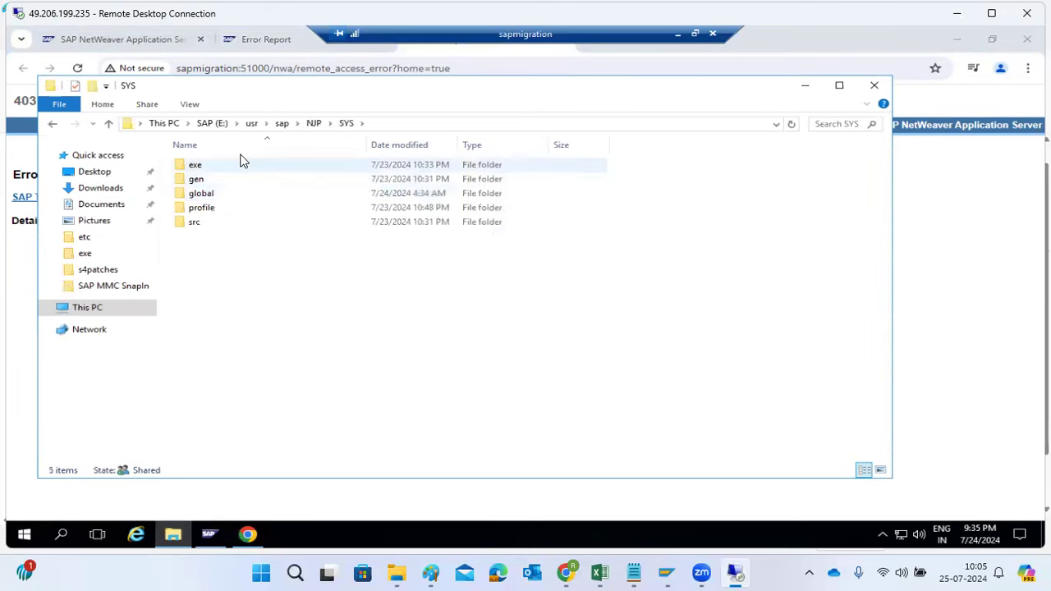
pyautogui.click(314, 123)
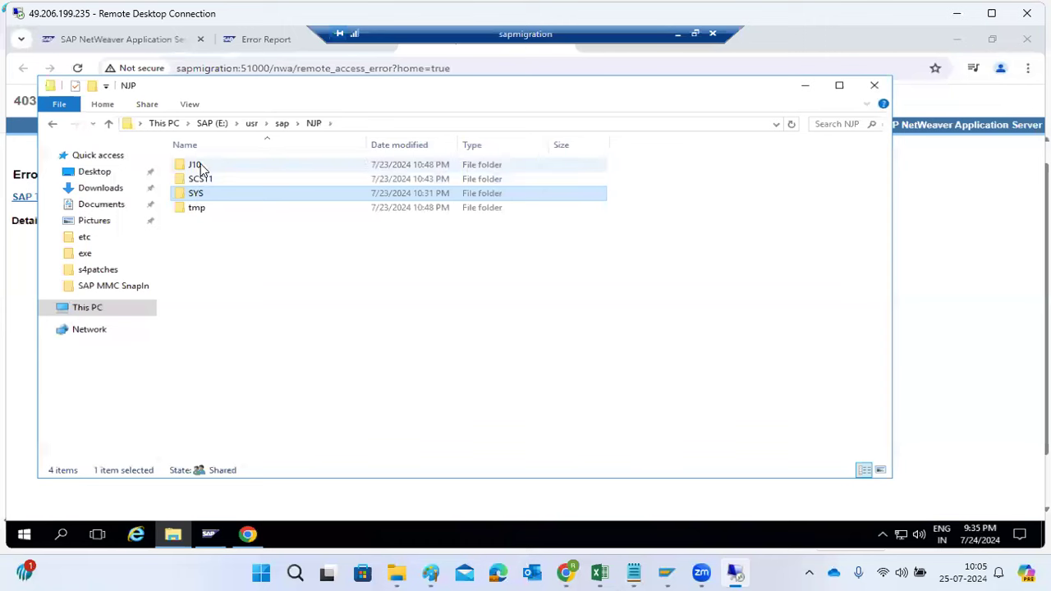
pyautogui.doubleClick(197, 194)
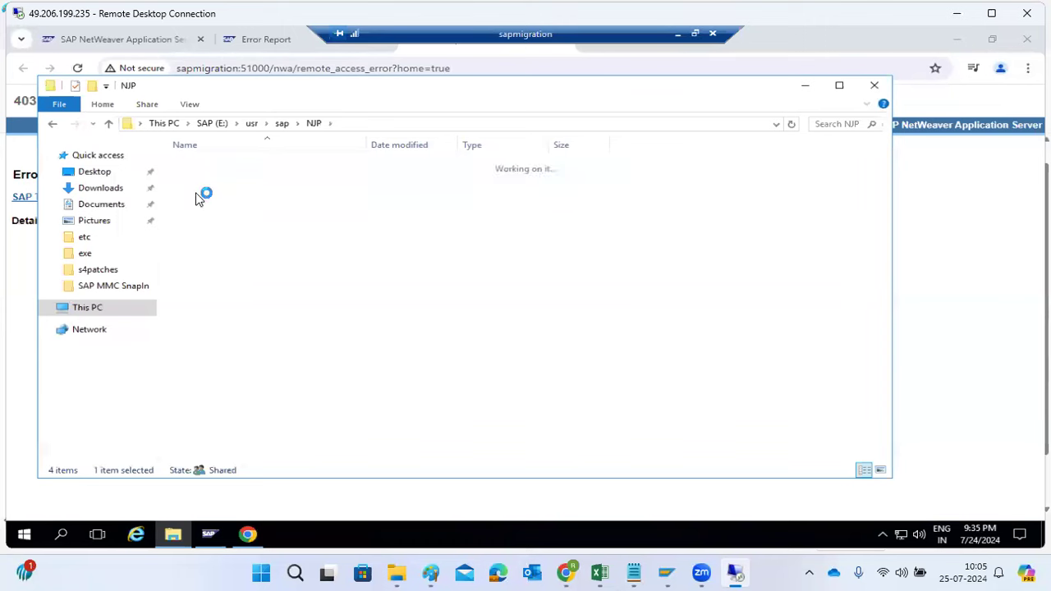
pyautogui.doubleClick(204, 209)
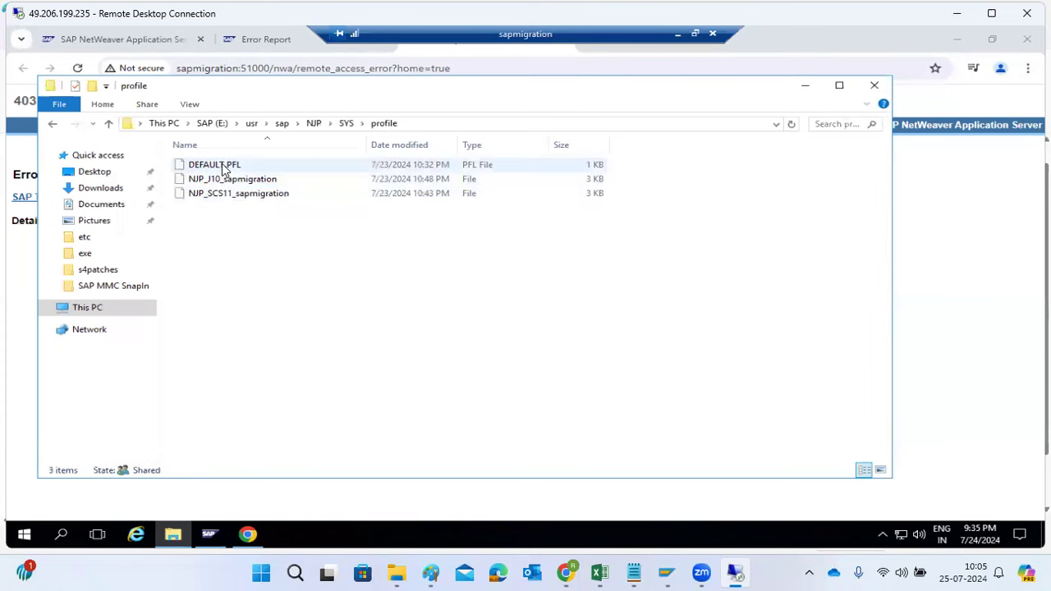
pyautogui.click(227, 167)
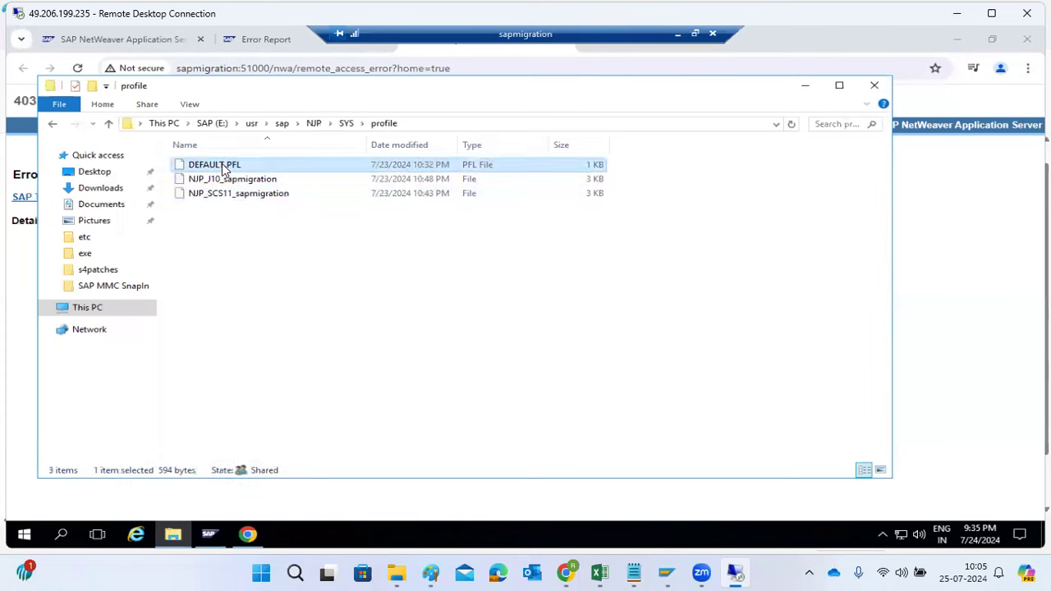
# Open DEFAULT.PFL in Notepad, comment out the icm/HTTP/mod_0 line with #, then save and close the file
pyautogui.doubleClick(222, 166)
pyautogui.click(424, 233)
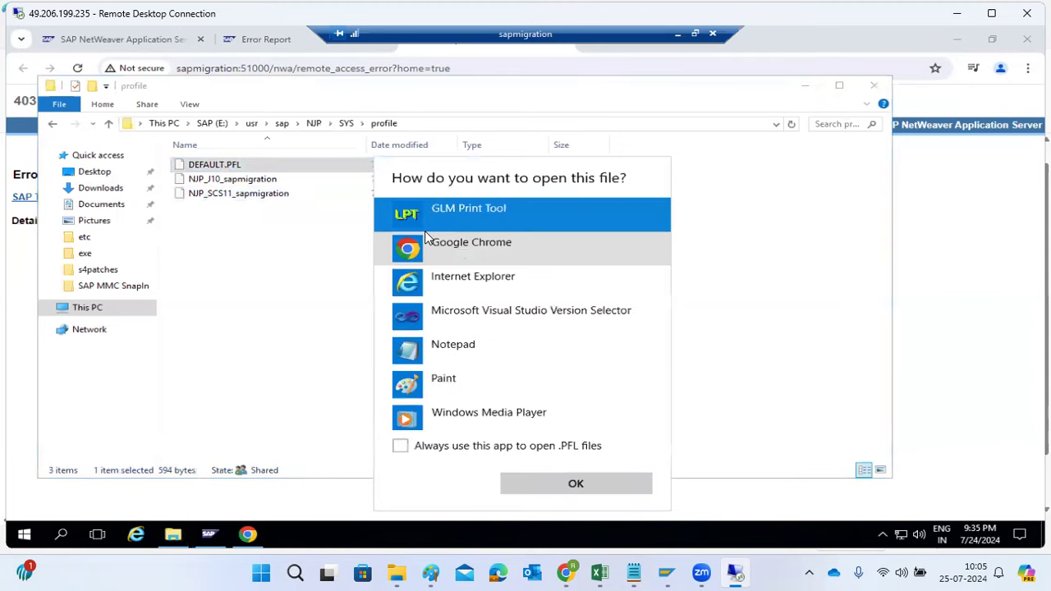
pyautogui.doubleClick(456, 348)
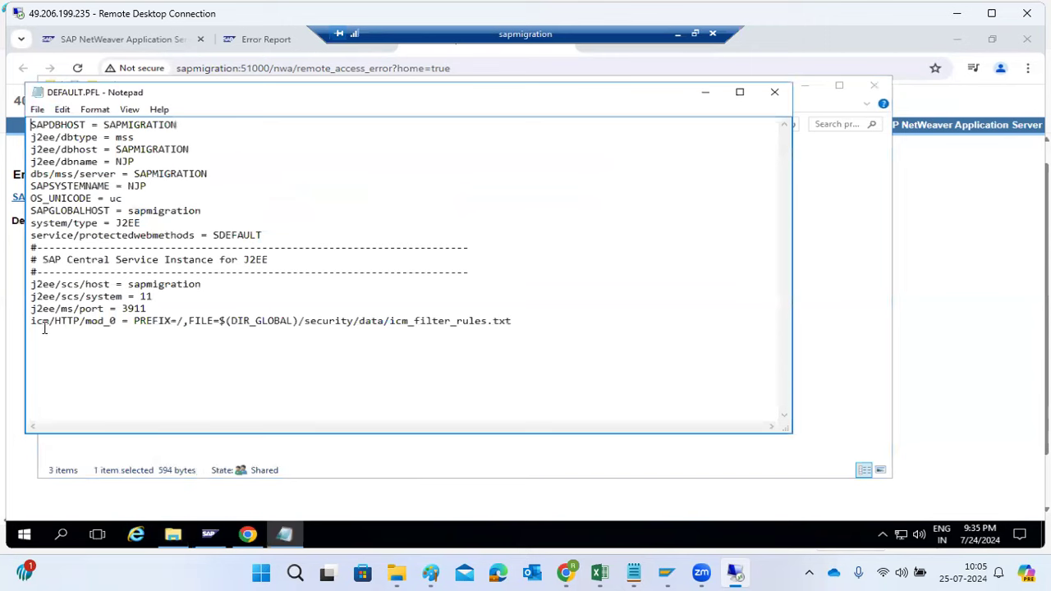
pyautogui.click(31, 321)
pyautogui.write('#')
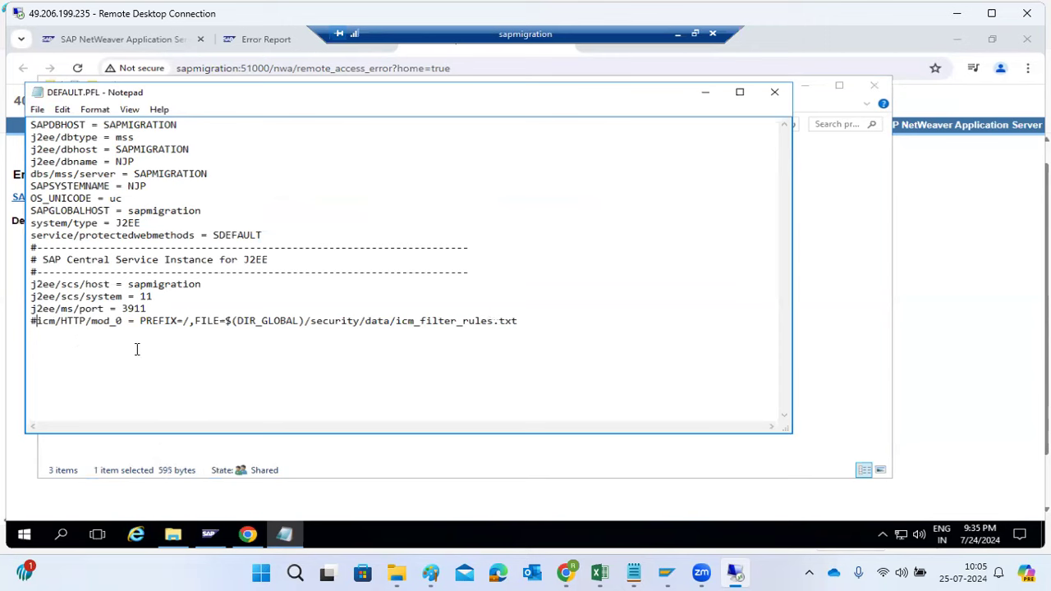
pyautogui.click(774, 92)
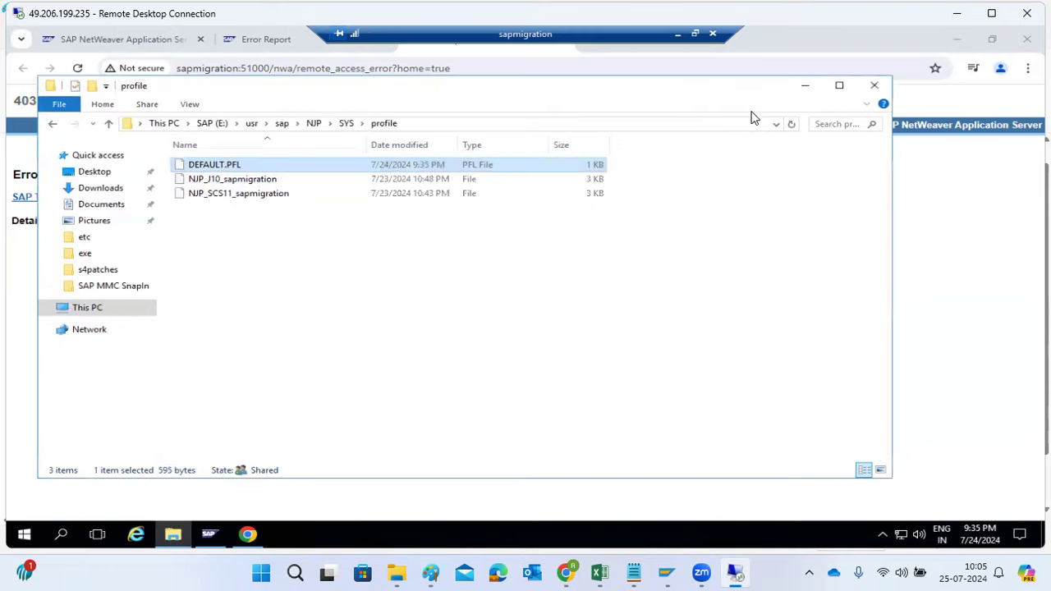
# Close the profile folder and retry SAP NetWeaver Administrator from the Java start page in Chrome
pyautogui.click(872, 85)
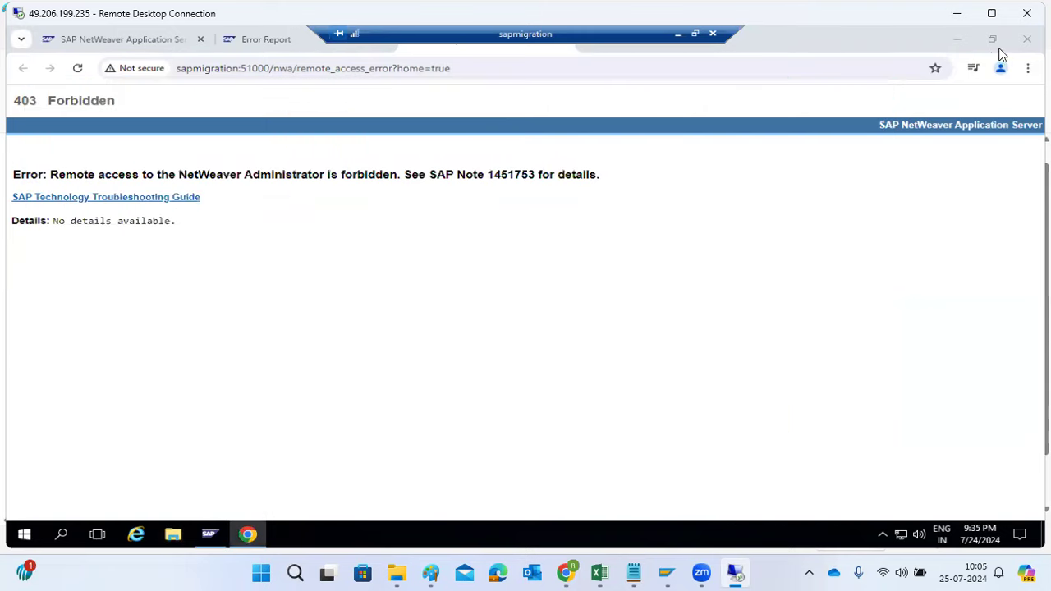
pyautogui.click(133, 36)
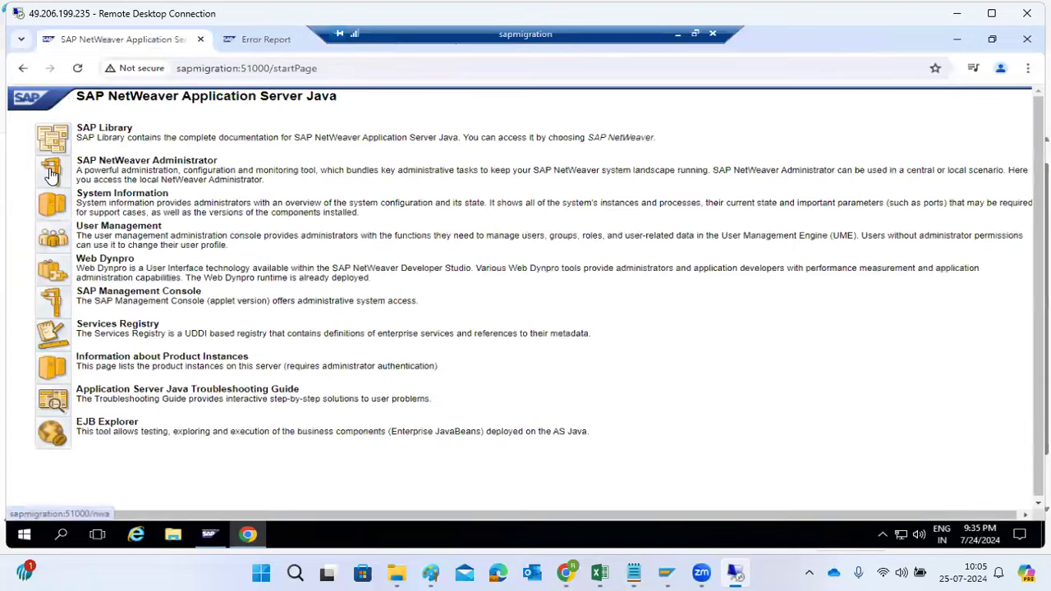
pyautogui.click(51, 173)
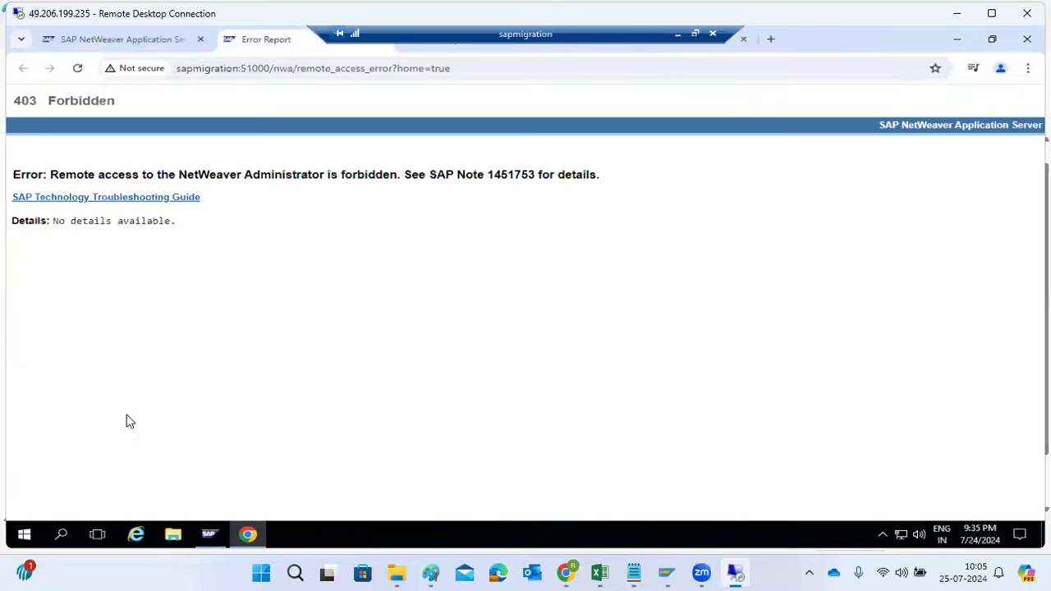
# Switch to the SAP Management Console and restart all NJP instances with a hard shutdown and a 300-second stop wait timeout
pyautogui.click(208, 535)
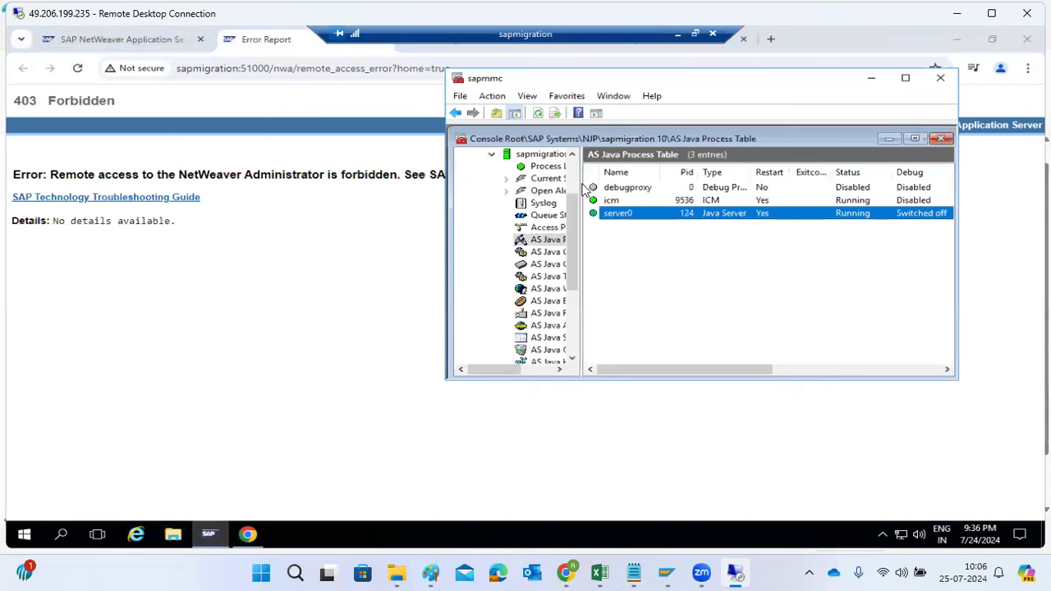
pyautogui.click(572, 172)
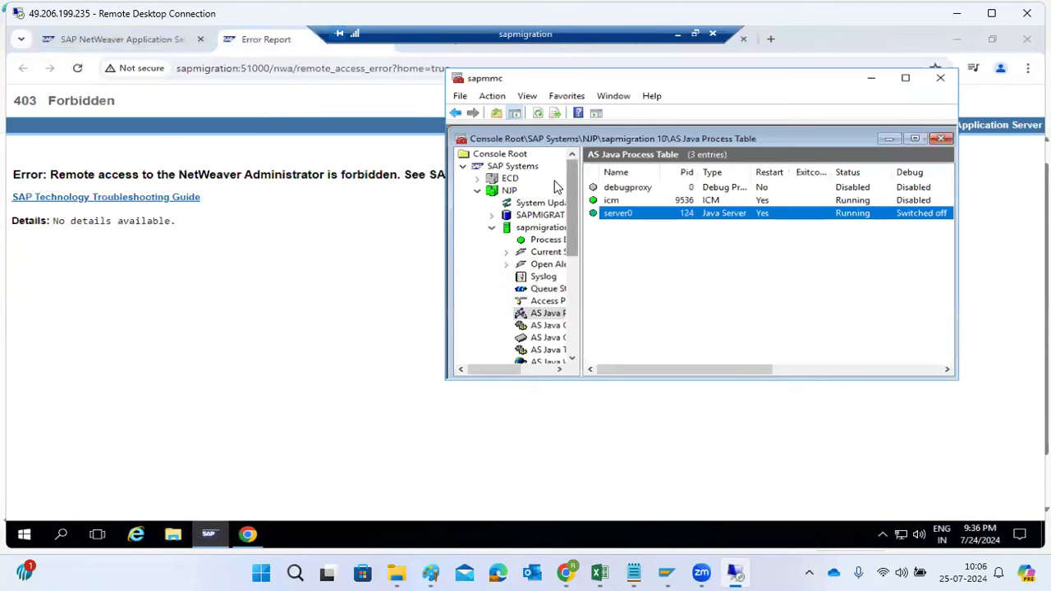
pyautogui.rightClick(500, 188)
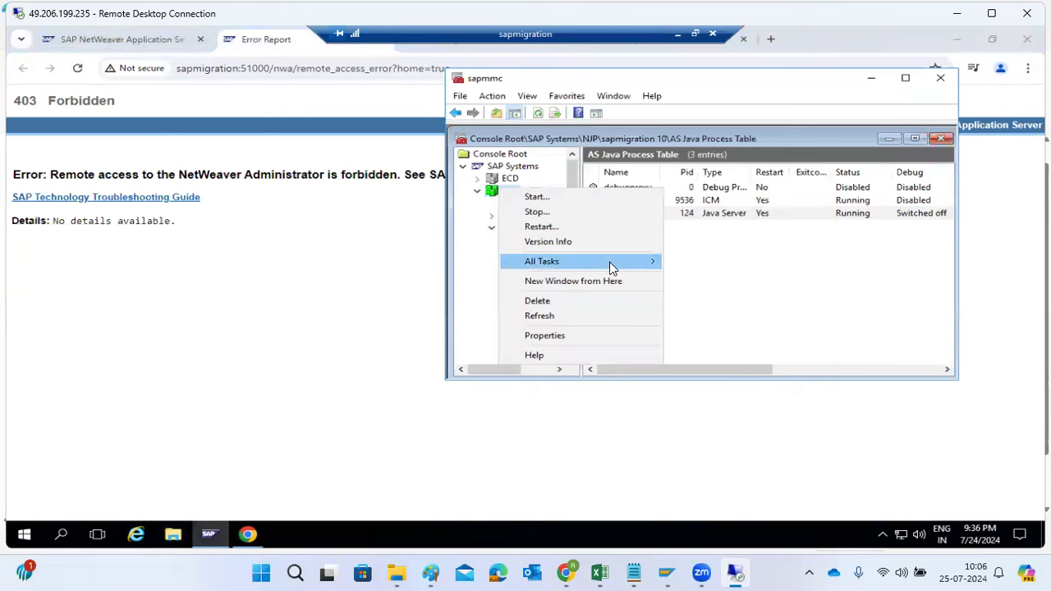
pyautogui.click(536, 228)
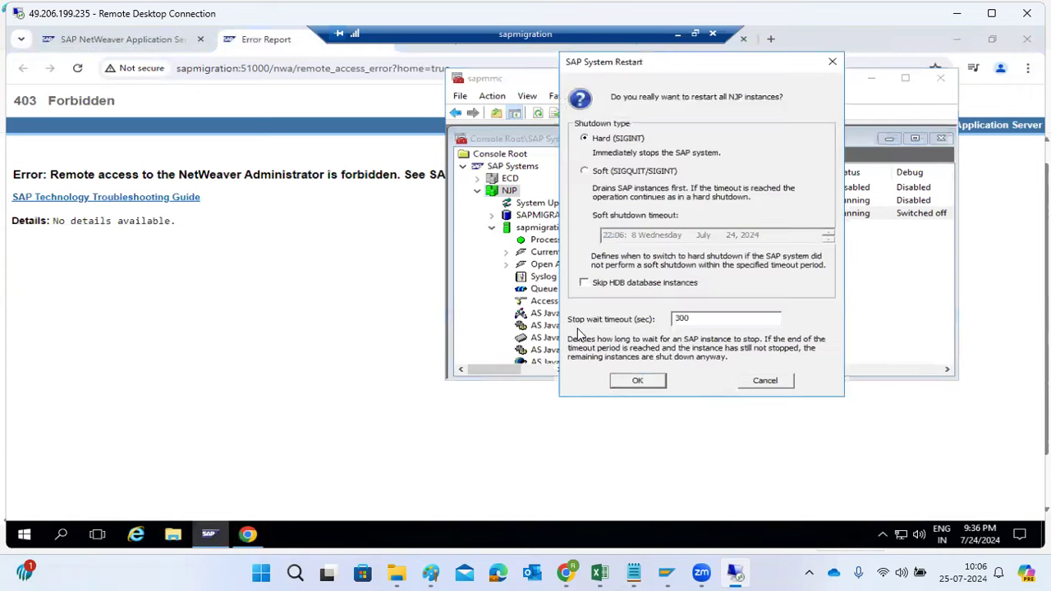
pyautogui.click(624, 386)
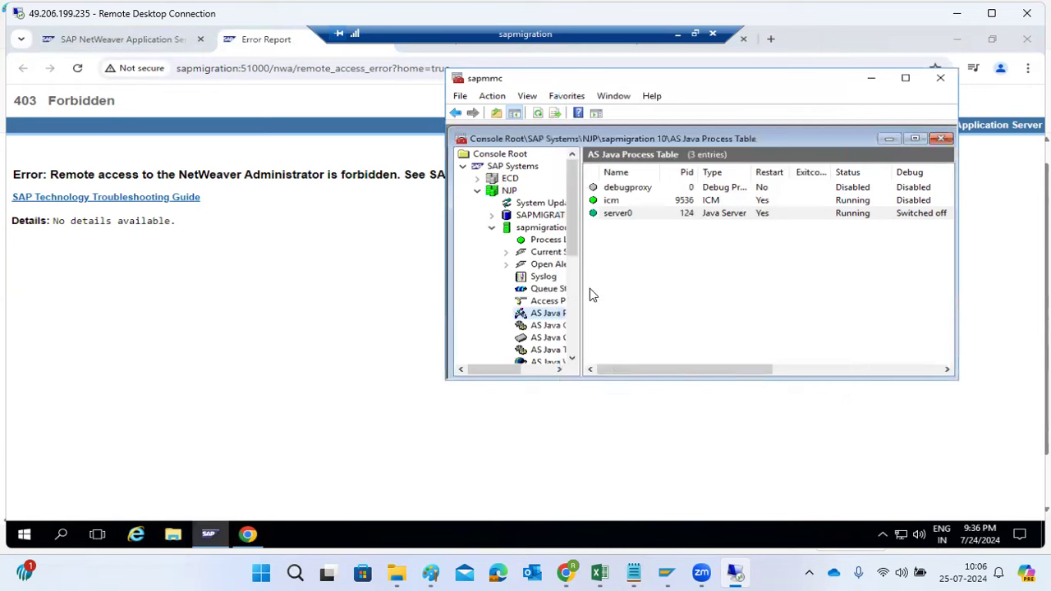
# Maximize the console, refresh it, and check the Process List and AS Java Process Table of instance sapmigration 10
pyautogui.doubleClick(736, 75)
pyautogui.click(463, 96)
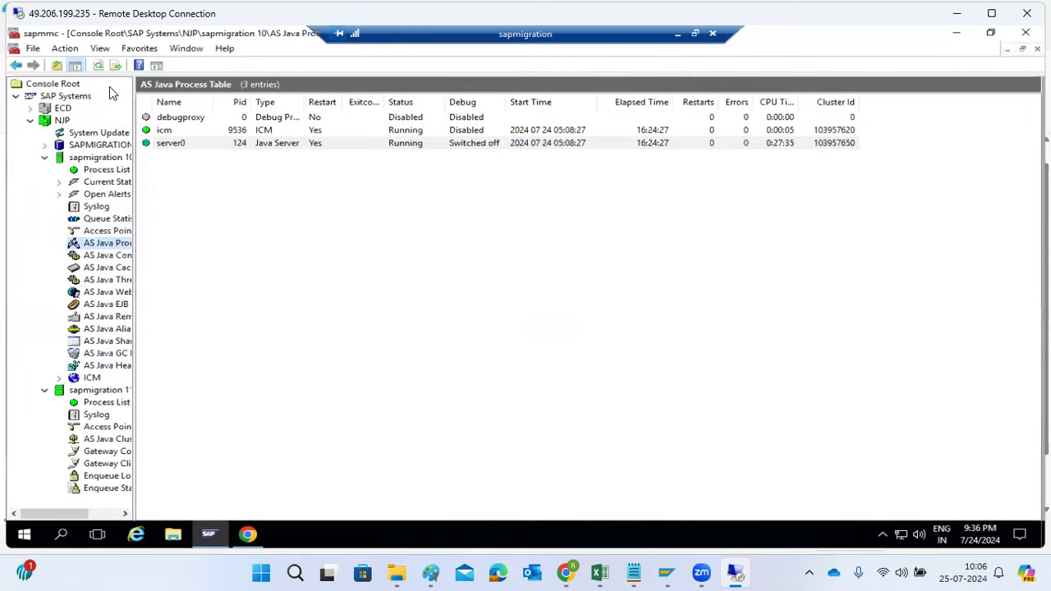
pyautogui.click(98, 66)
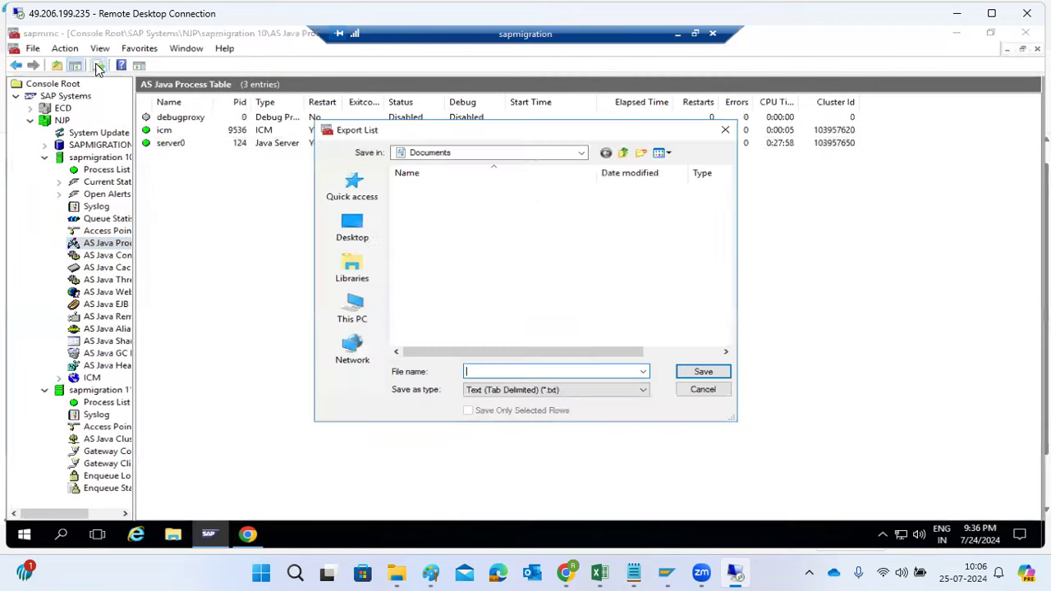
pyautogui.click(698, 389)
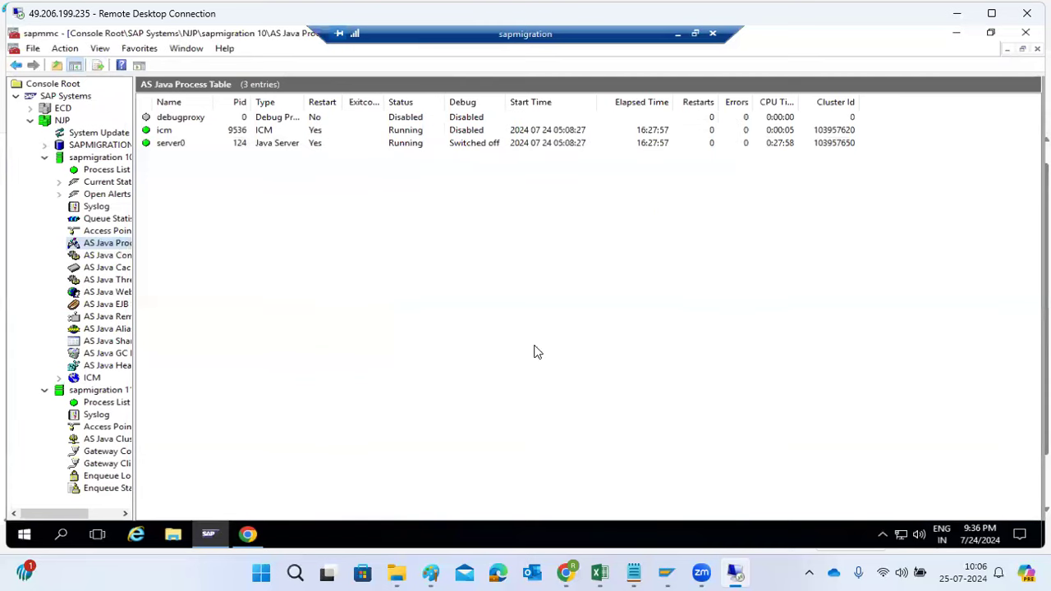
pyautogui.click(104, 171)
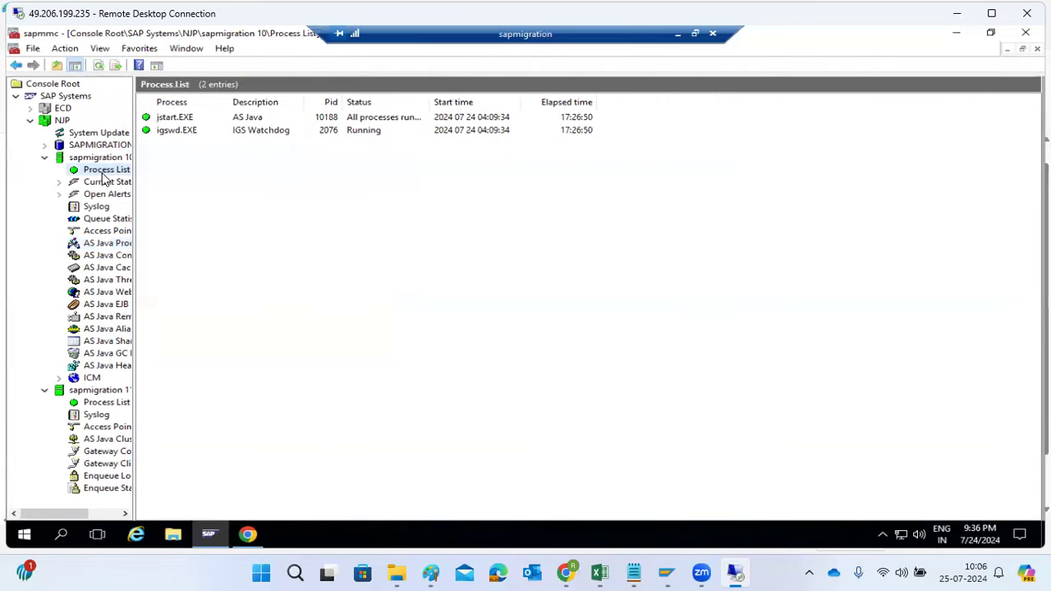
pyautogui.click(98, 66)
pyautogui.click(99, 68)
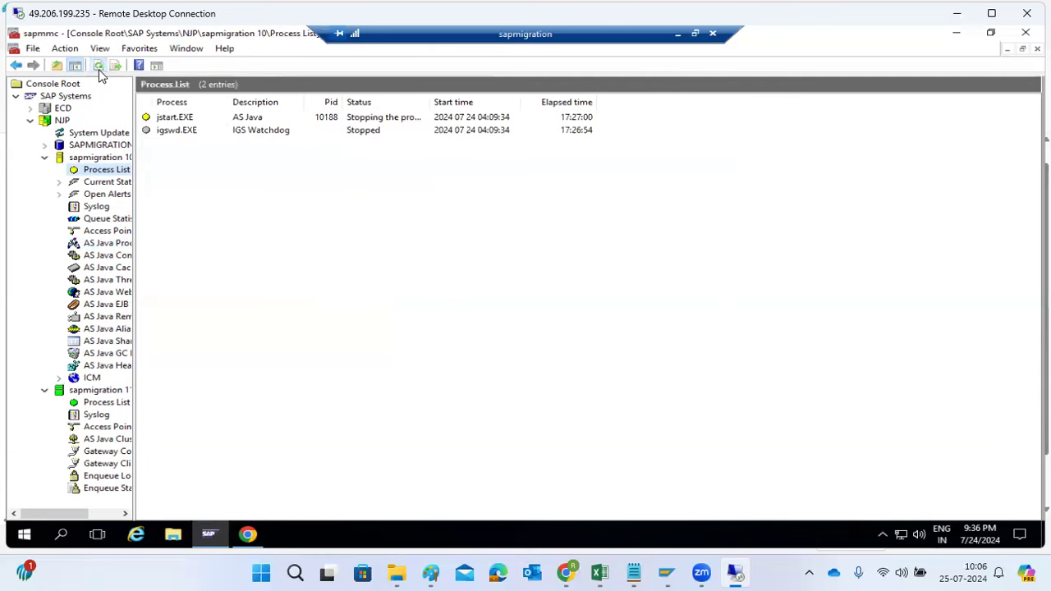
pyautogui.click(113, 248)
# Switch to Chrome, reload the SAP Java start page twice during the restart, and highlight the error message each load returns
pyautogui.click(249, 535)
pyautogui.click(122, 41)
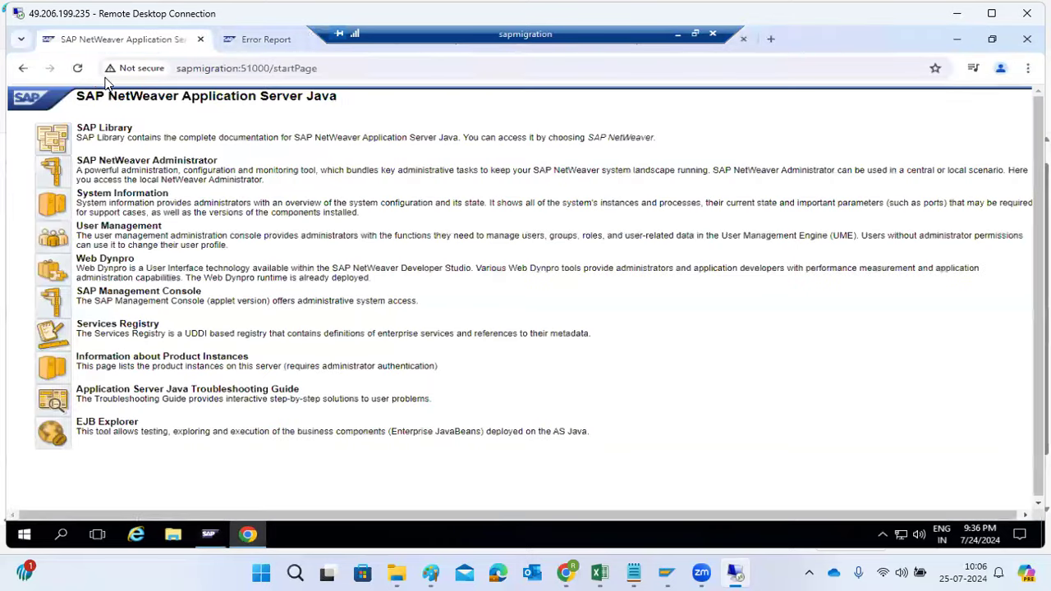
pyautogui.click(78, 69)
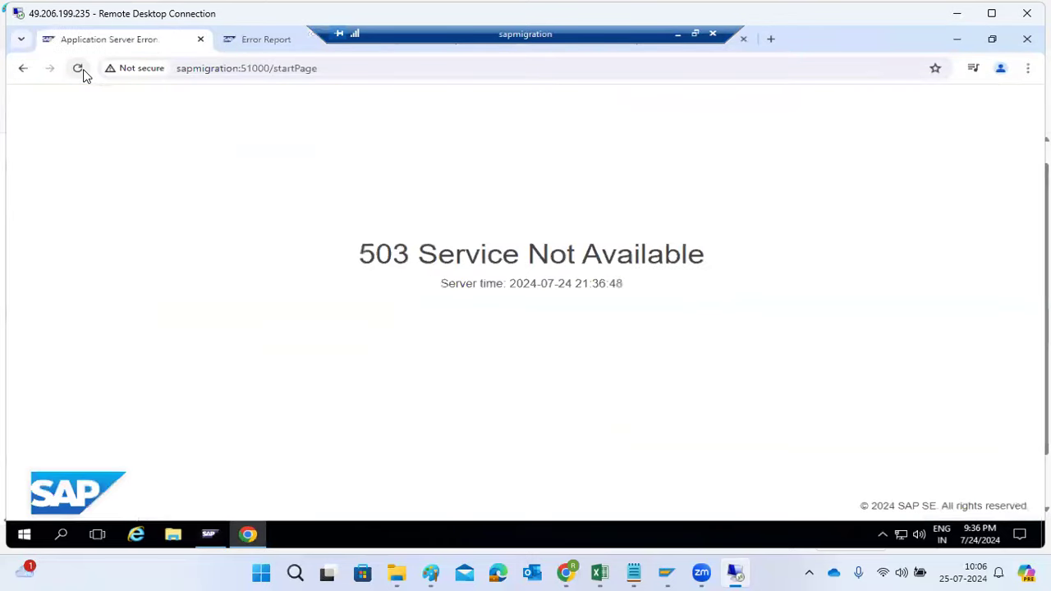
pyautogui.moveTo(376, 251); pyautogui.dragTo(706, 248)
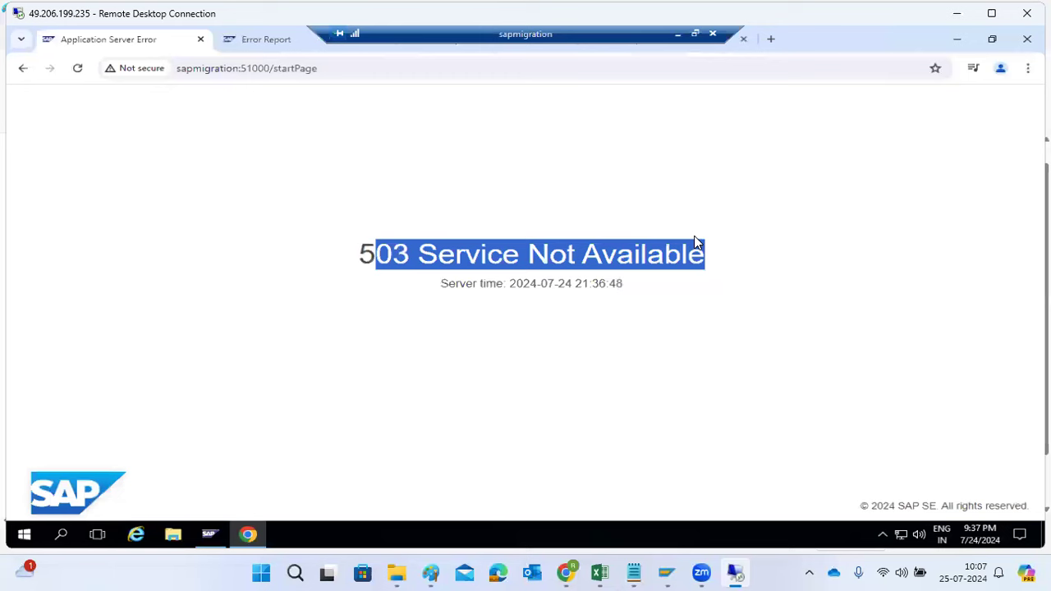
pyautogui.click(443, 259)
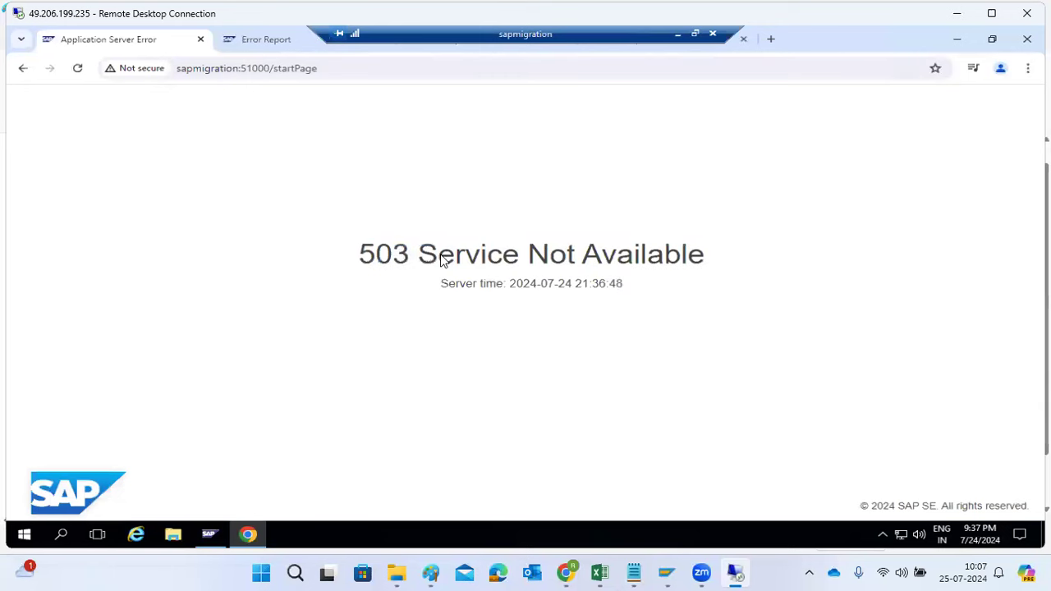
pyautogui.click(78, 68)
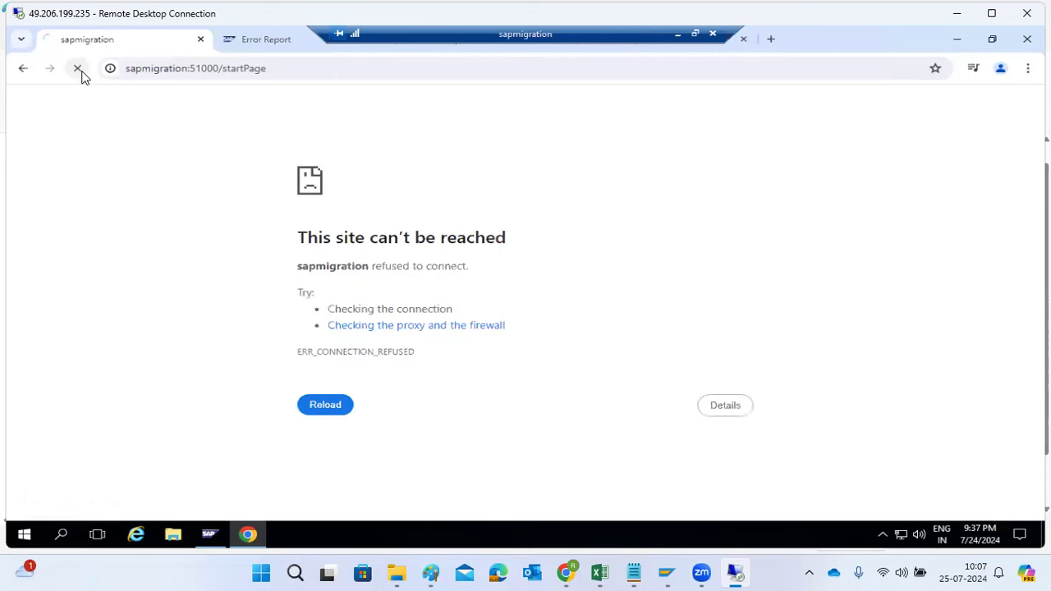
pyautogui.moveTo(343, 243); pyautogui.dragTo(485, 237)
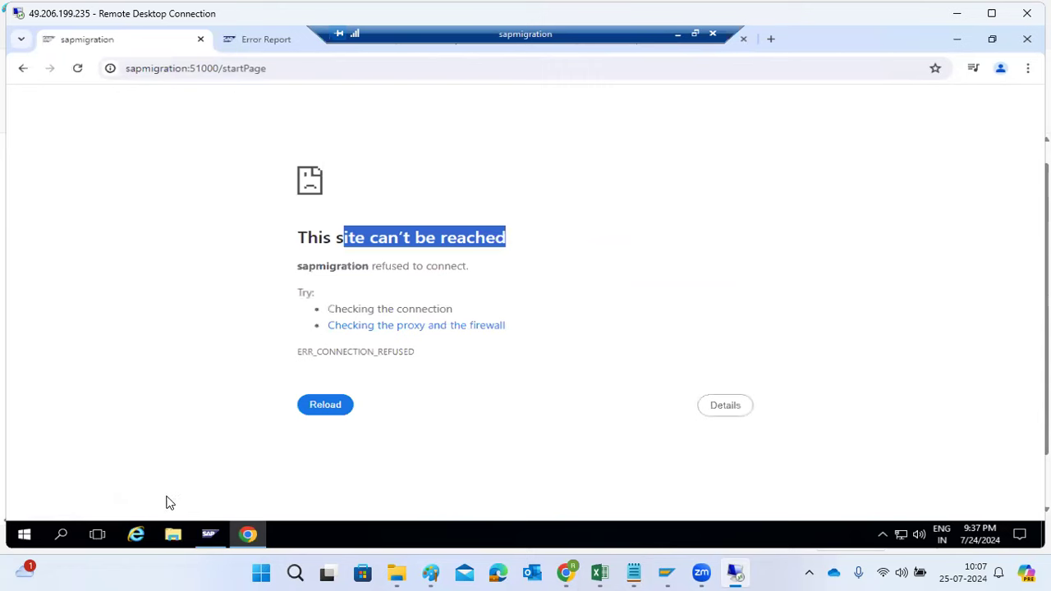
# Switch back to the SAP Management Console, refresh it, and check the Syslog and Process List of instance sapmigration 11
pyautogui.click(220, 530)
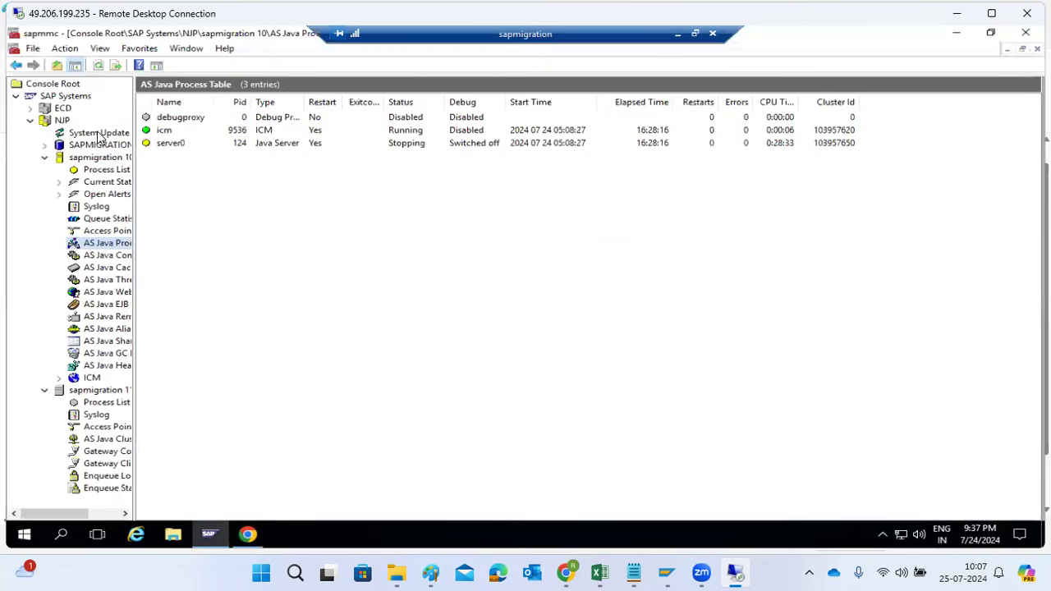
pyautogui.click(99, 66)
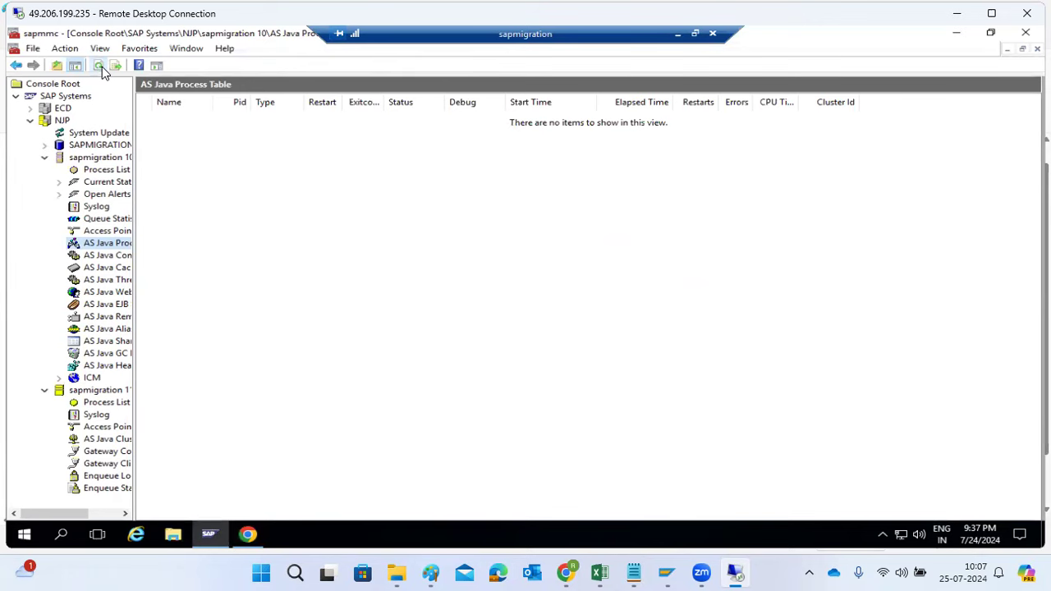
pyautogui.click(94, 413)
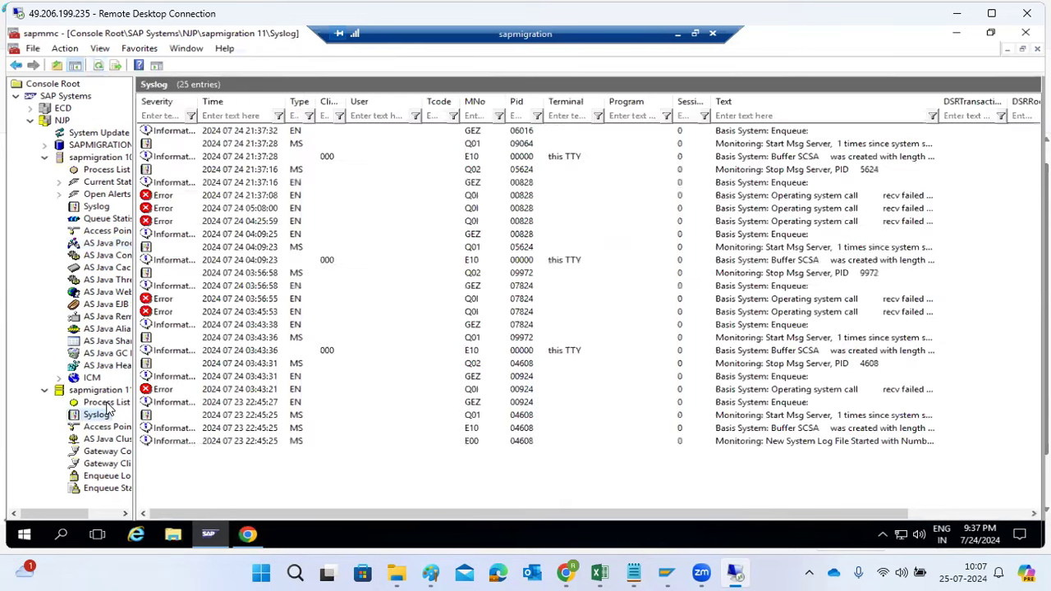
pyautogui.click(106, 402)
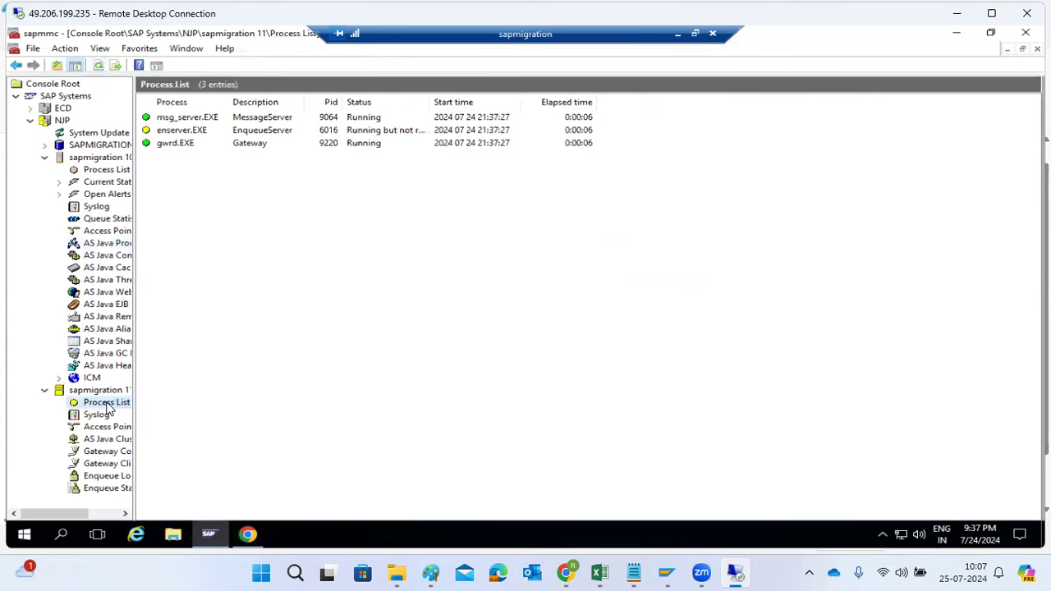
pyautogui.click(99, 65)
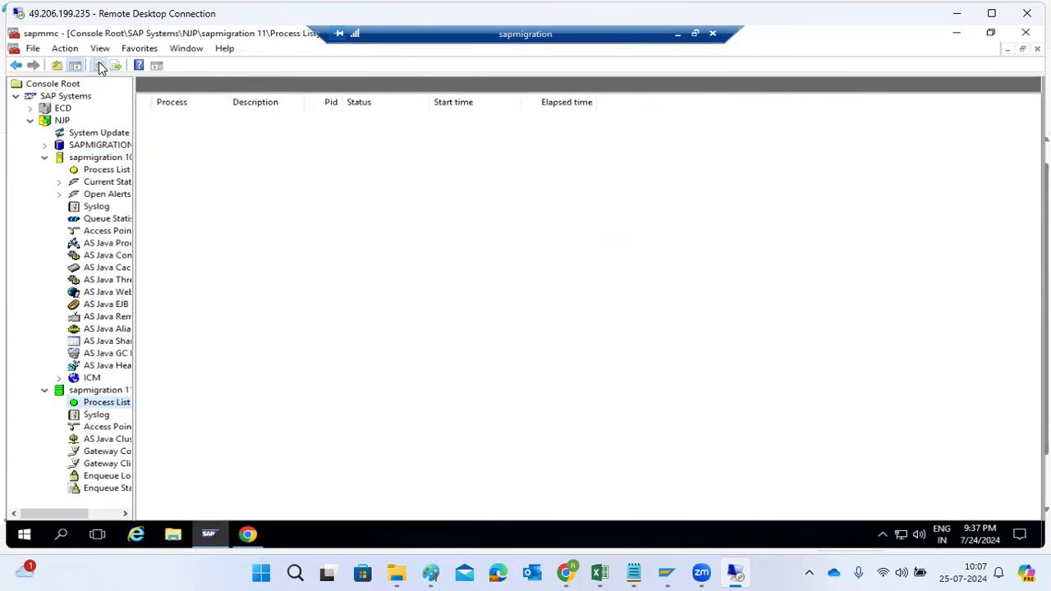
pyautogui.click(98, 65)
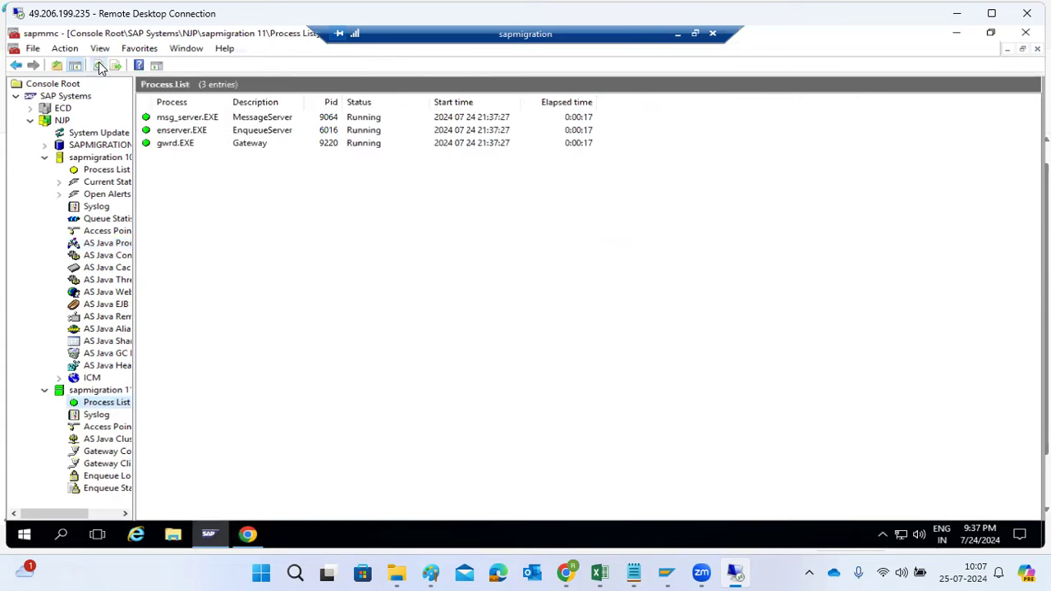
# Check the Process List and AS Java Process Table of sapmigration 10, widening the Status column to read the full server0 status
pyautogui.click(92, 170)
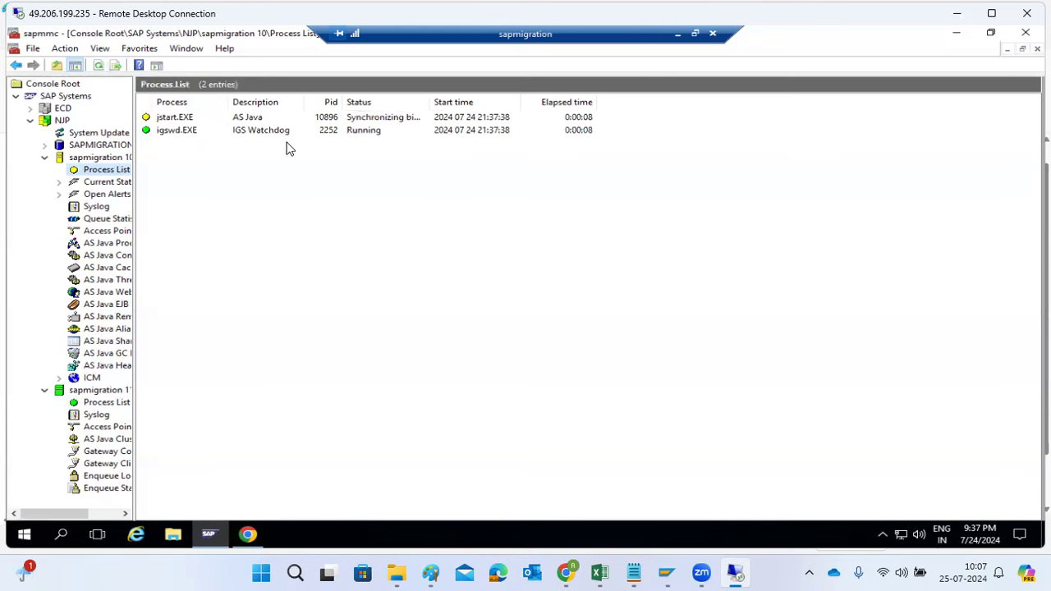
pyautogui.click(215, 120)
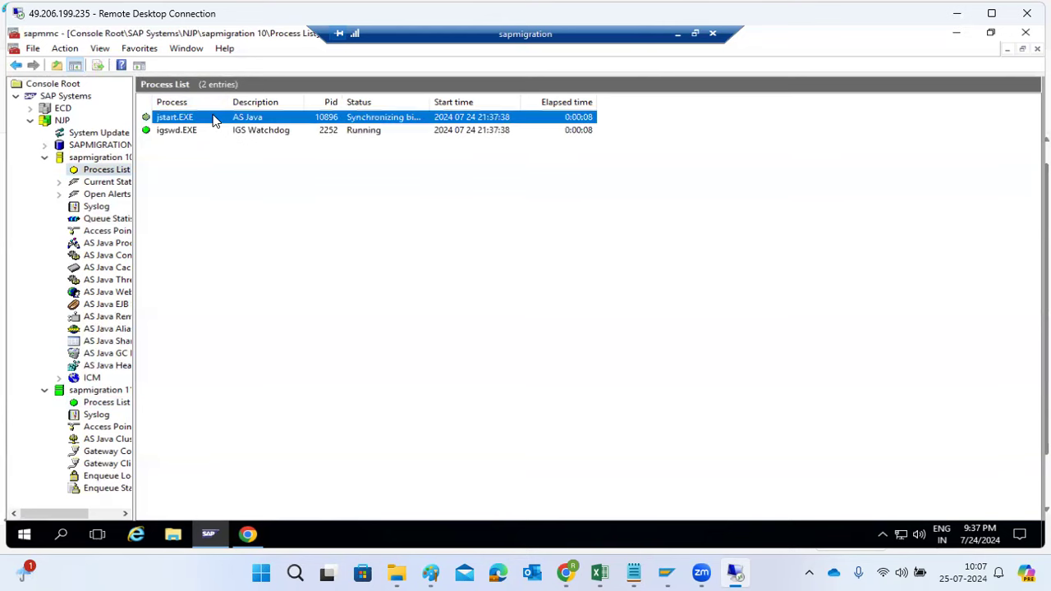
pyautogui.click(103, 243)
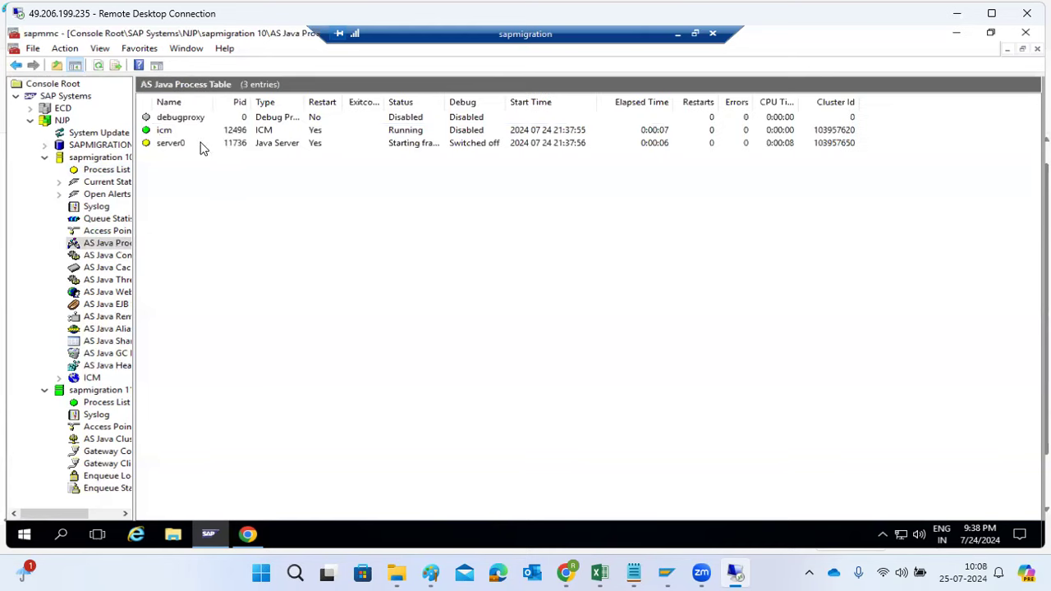
pyautogui.click(201, 145)
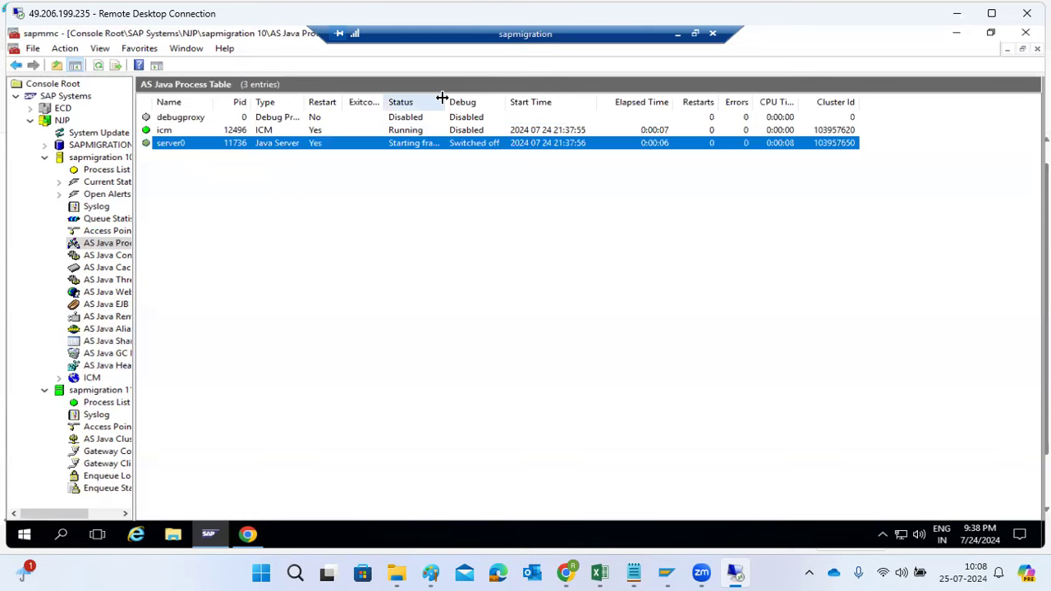
pyautogui.moveTo(476, 102); pyautogui.dragTo(522, 102)
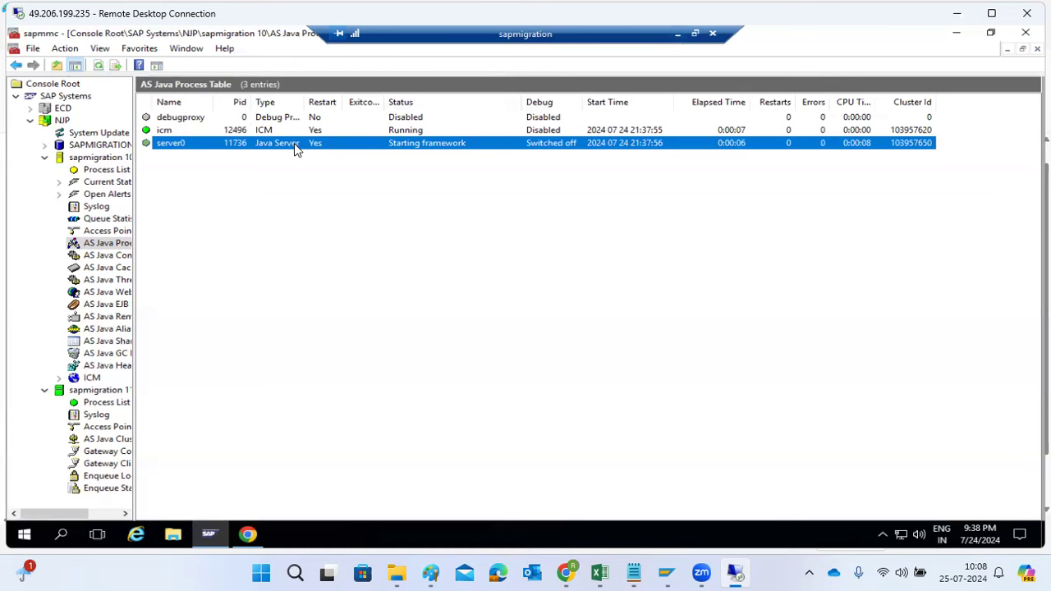
# Switch to the Paint notes and add a "Status :" heading with "Waiting to start" as the first entry beneath it
pyautogui.click(957, 13)
pyautogui.press('Return')
pyautogui.press('Return')
pyautogui.write('Status :')
pyautogui.press('Return')
pyautogui.write('Waiitng to')
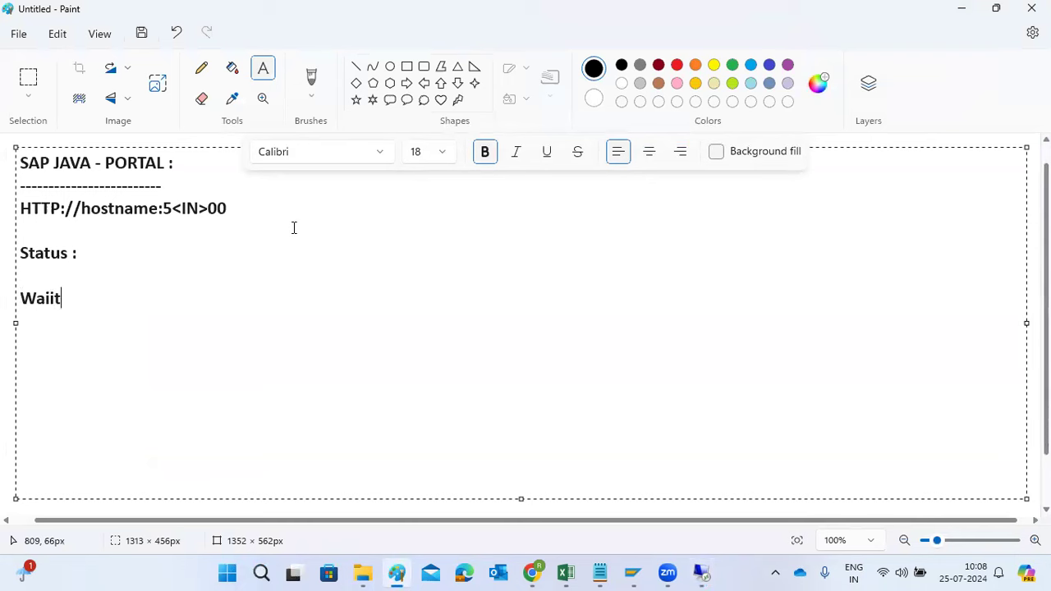
pyautogui.press('BackSpace')
pyautogui.press('BackSpace')
pyautogui.press('BackSpace')
pyautogui.press('BackSpace')
pyautogui.press('BackSpace')
pyautogui.press('BackSpace')
pyautogui.press('BackSpace')
pyautogui.press('BackSpace')
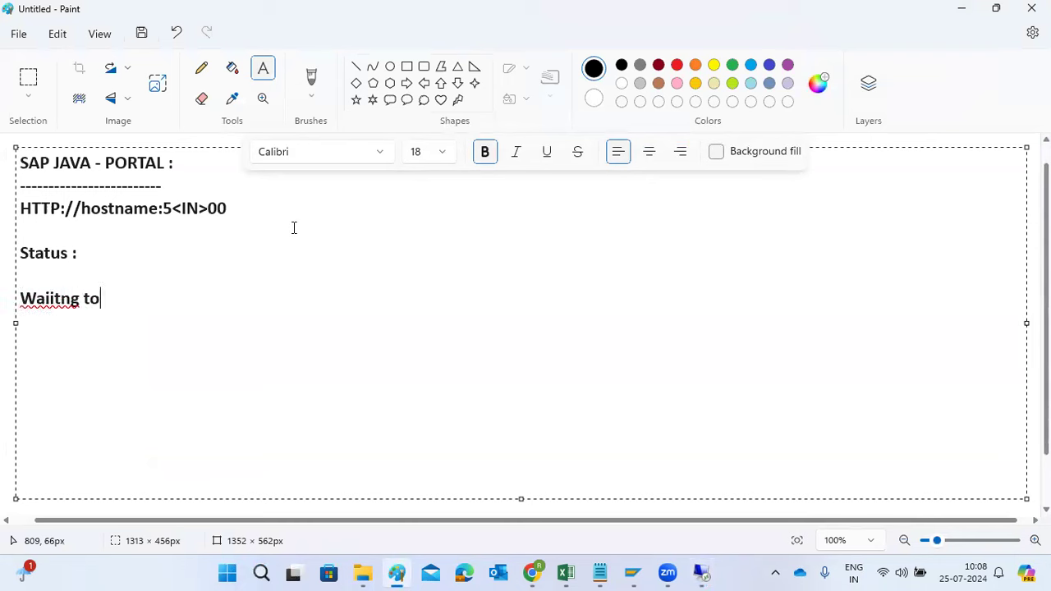
pyautogui.write('ting to start')
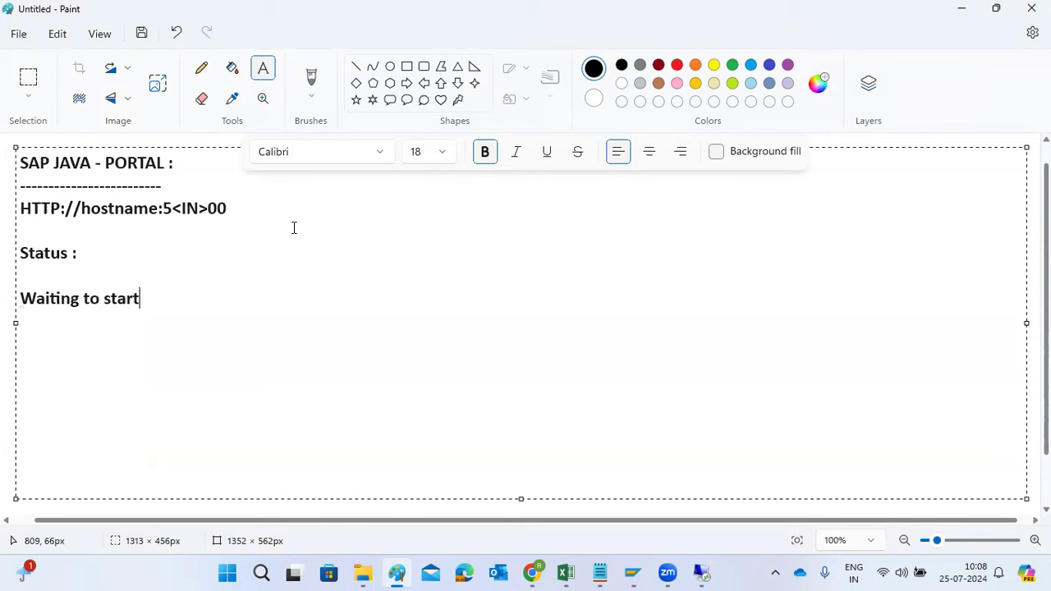
# List the further Java startup statuses below it on separate lines: framework startup, "Startup application" and "RUNNING"
pyautogui.press('Return')
pyautogui.write('Staruo')
pyautogui.press('BackSpace')
pyautogui.write('p framework')
pyautogui.press('Return')
pyautogui.write('S')
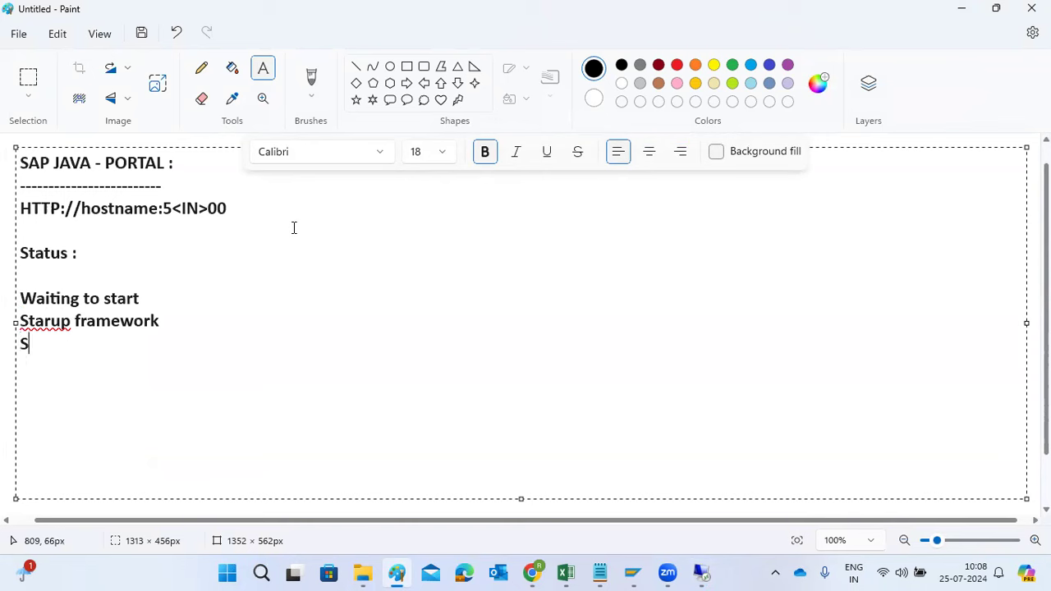
pyautogui.write('tartup ap')
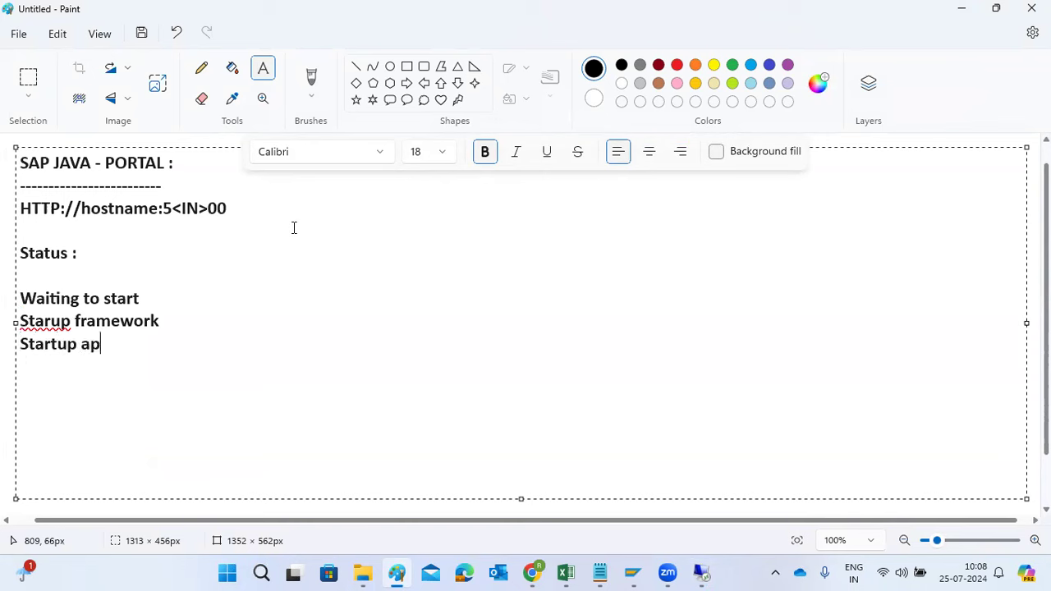
pyautogui.write('plication')
pyautogui.press('Return')
pyautogui.write('RUNNING')
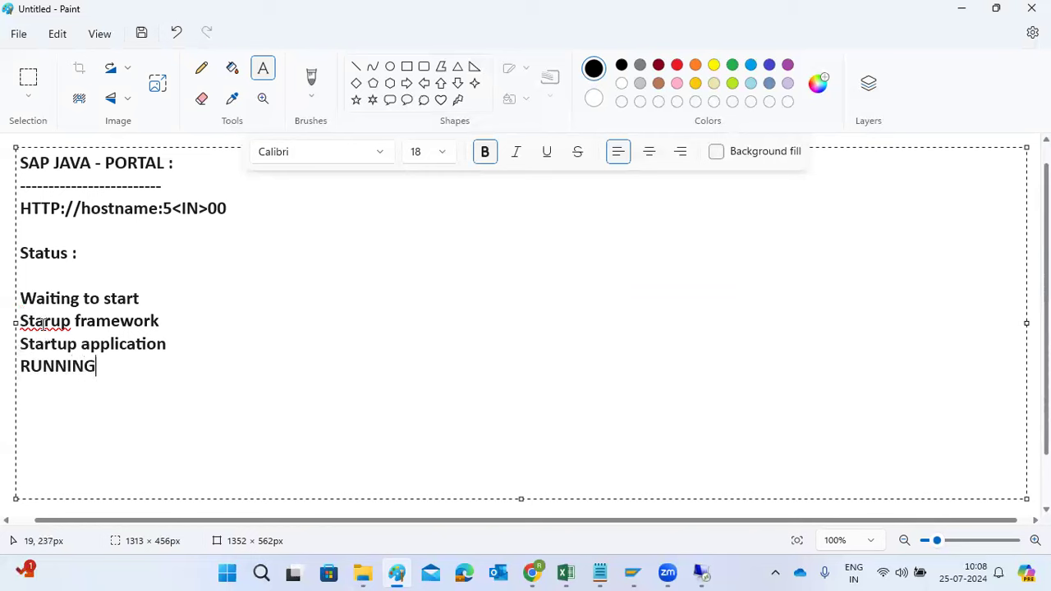
# Correct the misspelled first word of the framework status line to "Startup" using the spelling suggestion
pyautogui.rightClick(44, 320)
pyautogui.moveTo(147, 376)
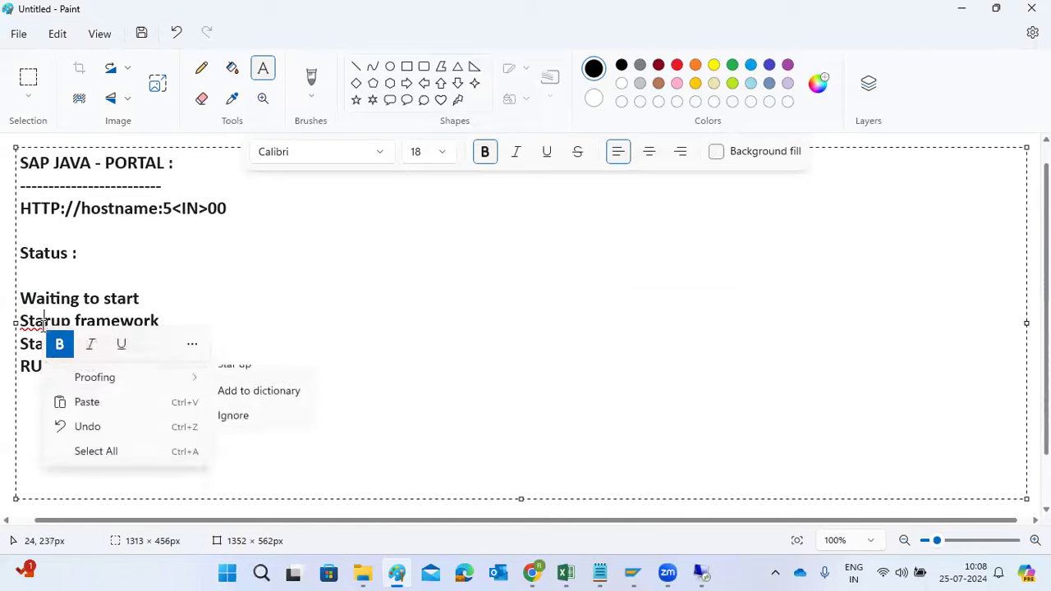
pyautogui.click(244, 380)
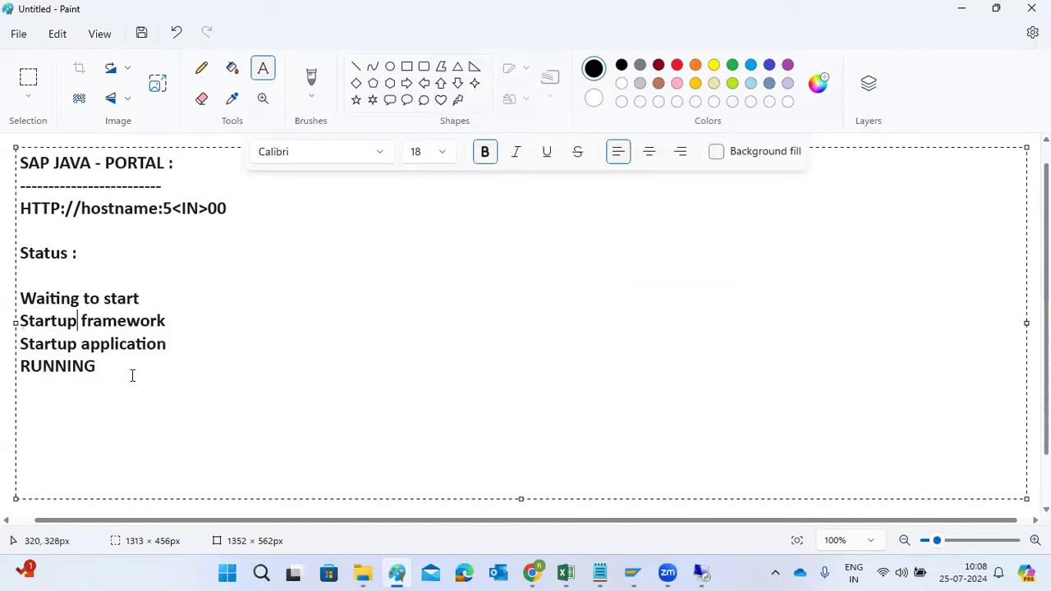
# Return to the remote desktop's SAP Management Console, refresh the AS Java Process Table and select server0 to check its status
pyautogui.moveTo(701, 573)
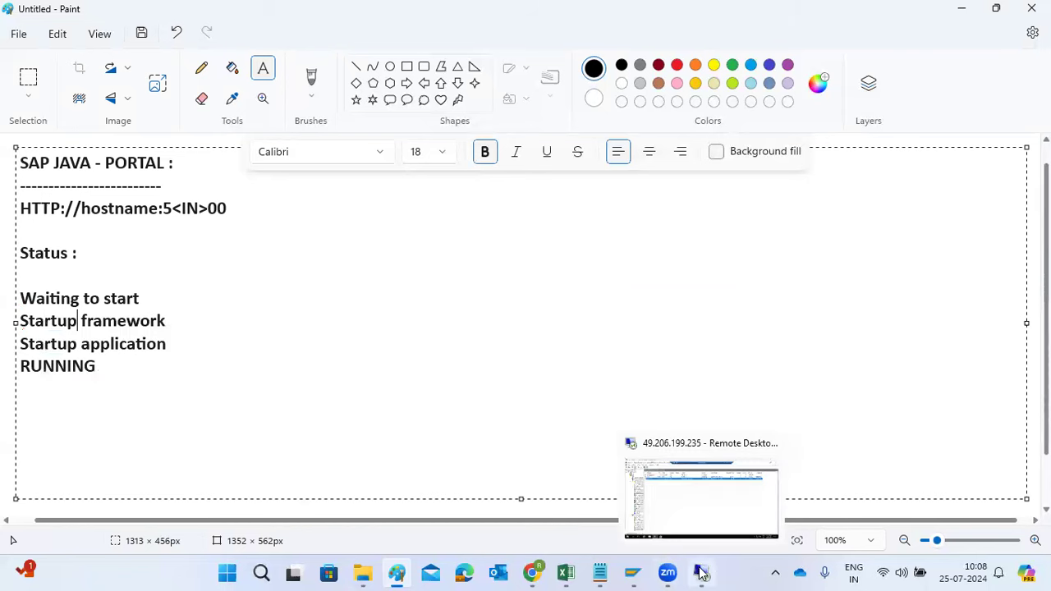
pyautogui.click(700, 505)
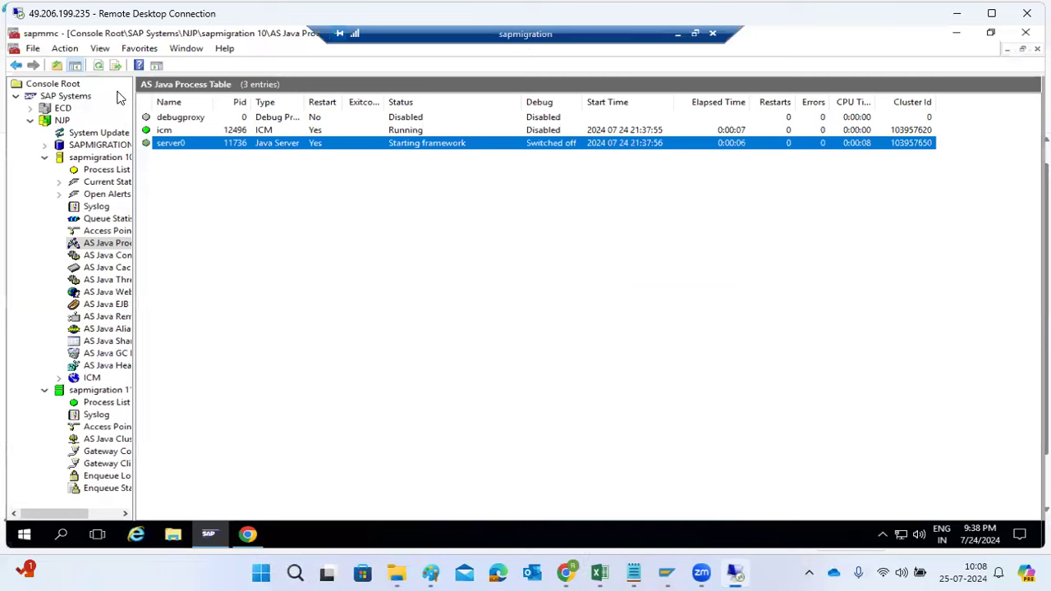
pyautogui.click(97, 70)
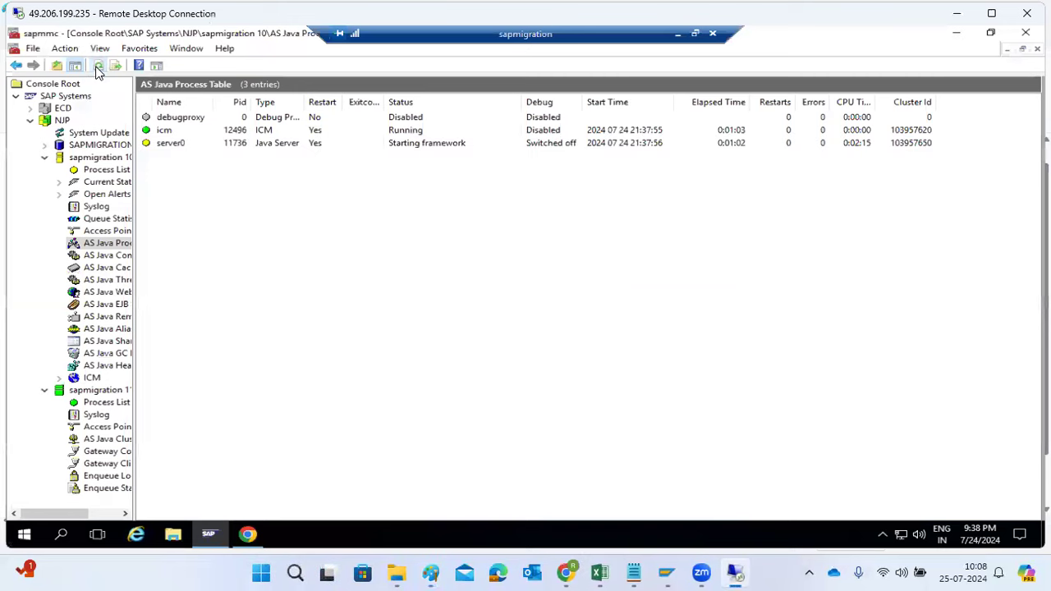
pyautogui.click(97, 71)
pyautogui.click(97, 70)
pyautogui.click(434, 146)
# Switch to Chrome, move the remote connection bar off the browser tabs, and close both Error Report tabs
pyautogui.click(265, 535)
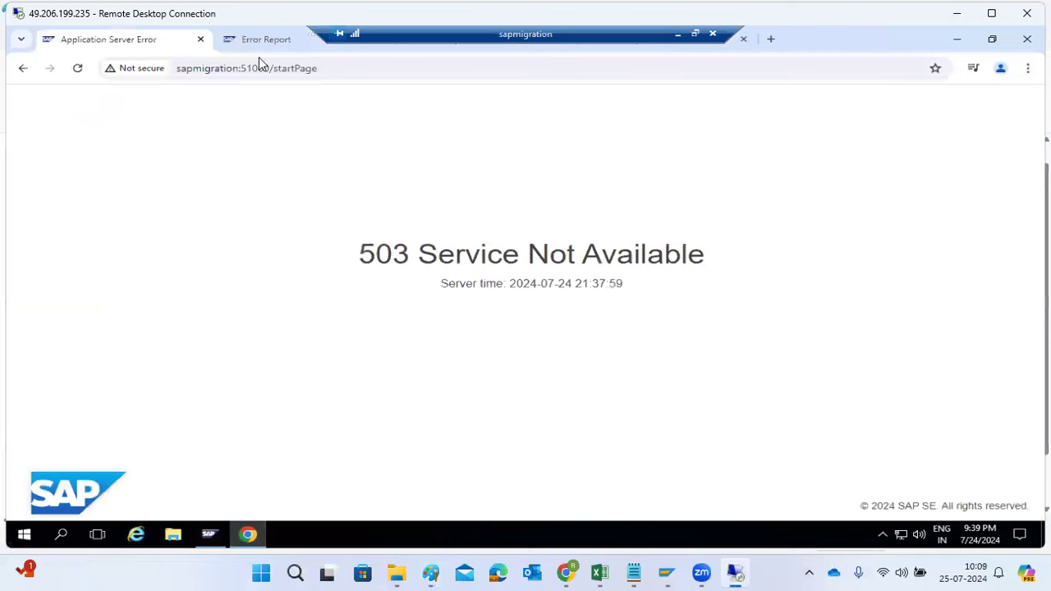
pyautogui.moveTo(388, 38); pyautogui.dragTo(532, 38)
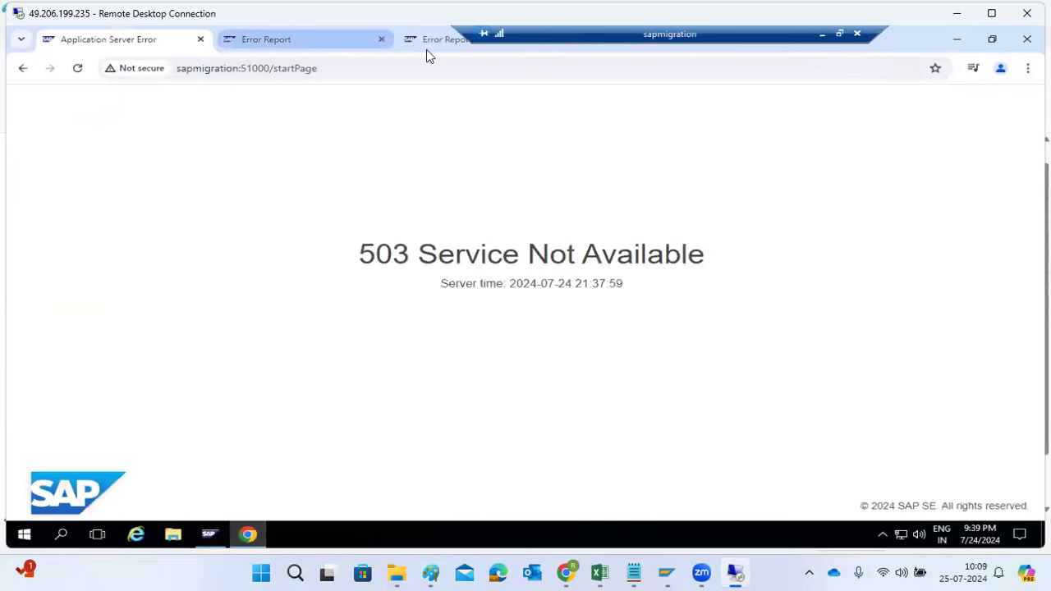
pyautogui.click(380, 38)
pyautogui.click(380, 39)
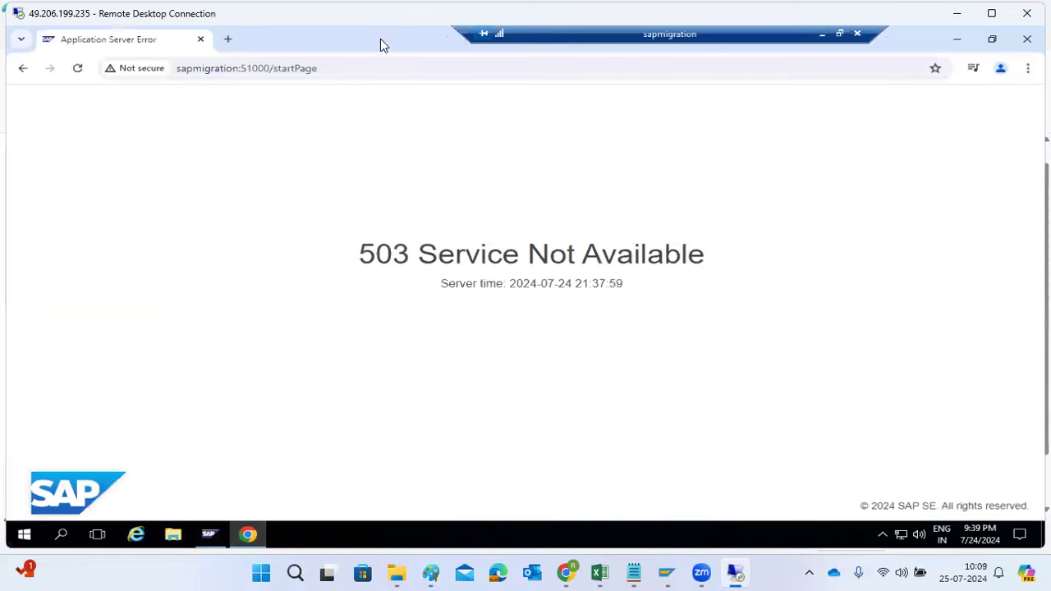
# Reload the SAP Java start page at sapmigration:51000/startPage repeatedly to check whether it is available
pyautogui.click(80, 74)
pyautogui.click(78, 69)
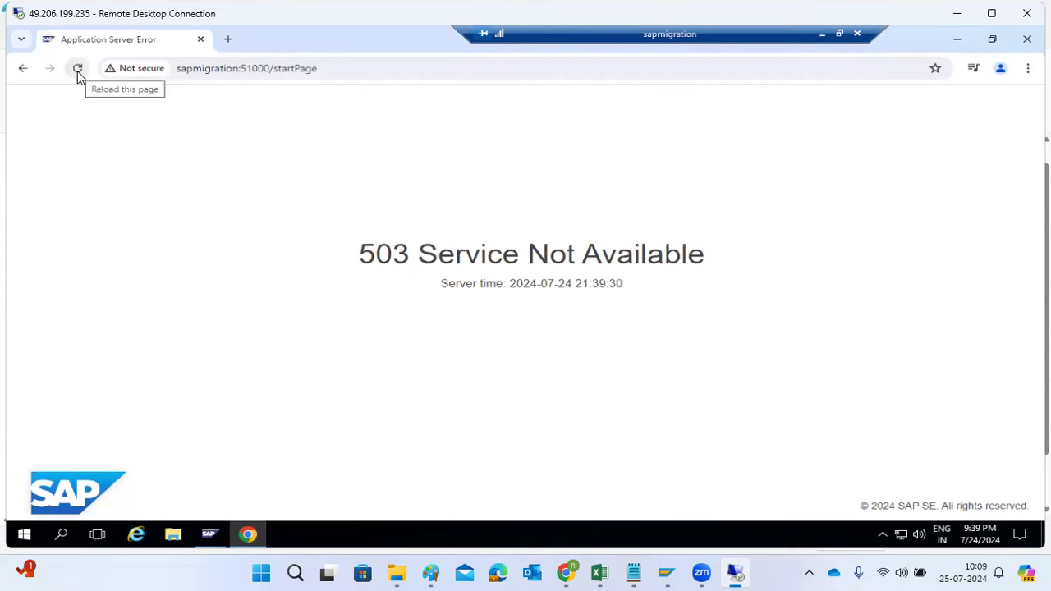
pyautogui.click(77, 70)
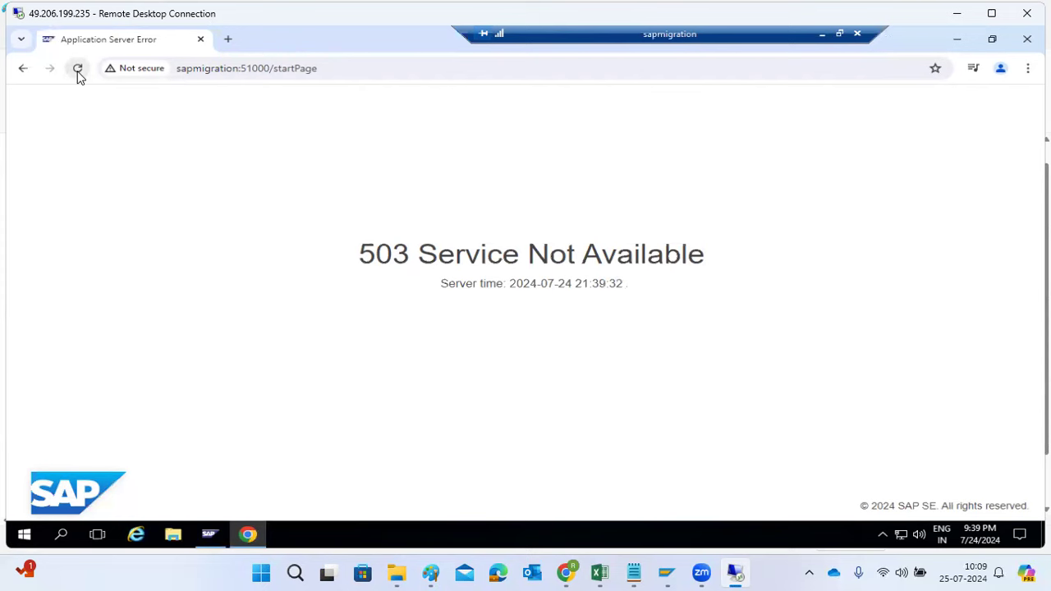
pyautogui.click(78, 70)
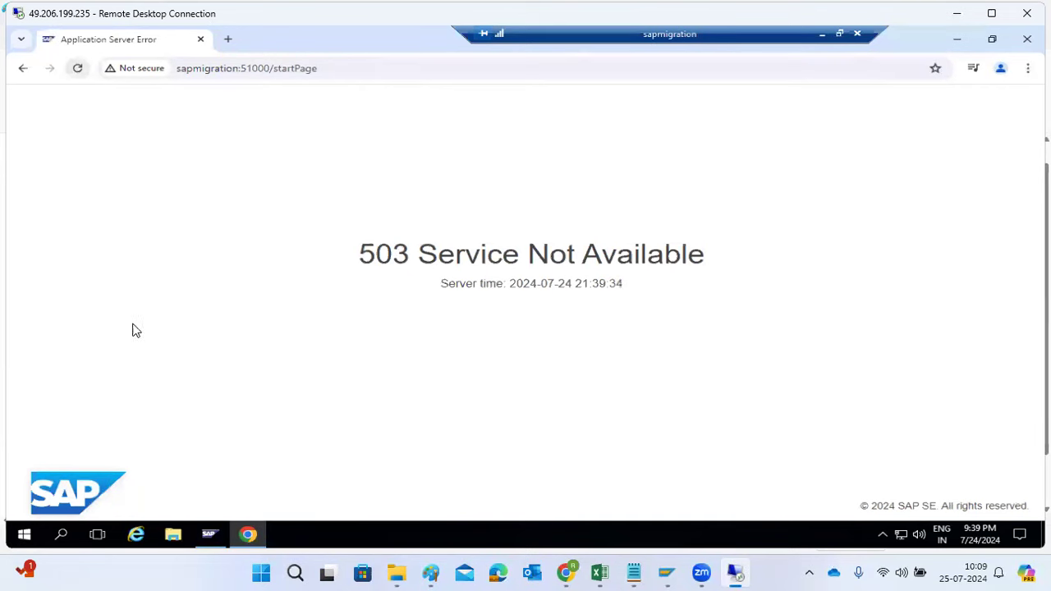
# Switch to the SAP Management Console, refresh the AS Java Process Table, and check jstart.EXE in the sapmigration 10 Process List
pyautogui.click(215, 536)
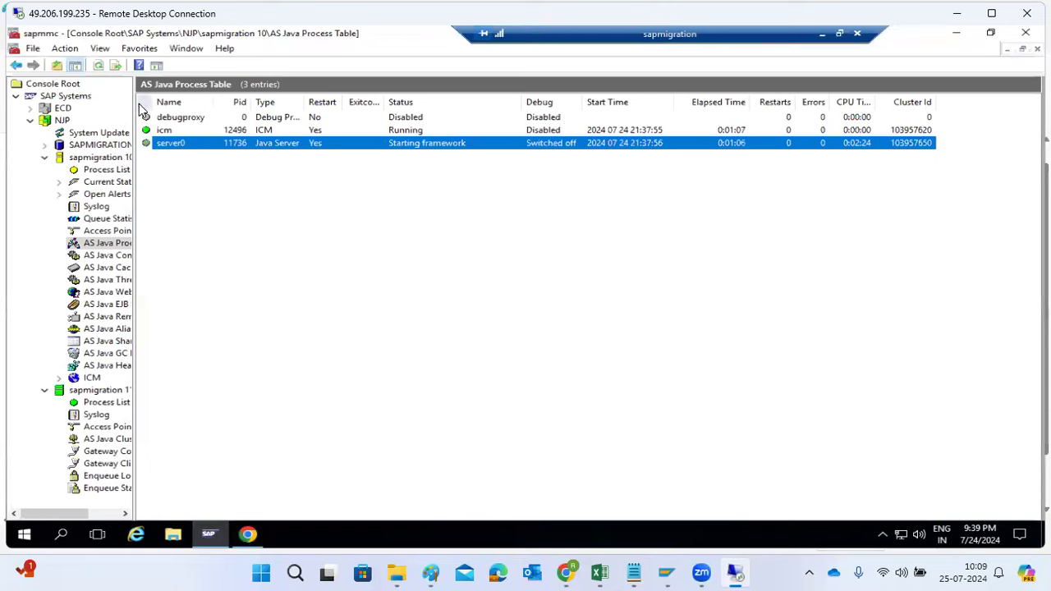
pyautogui.click(98, 66)
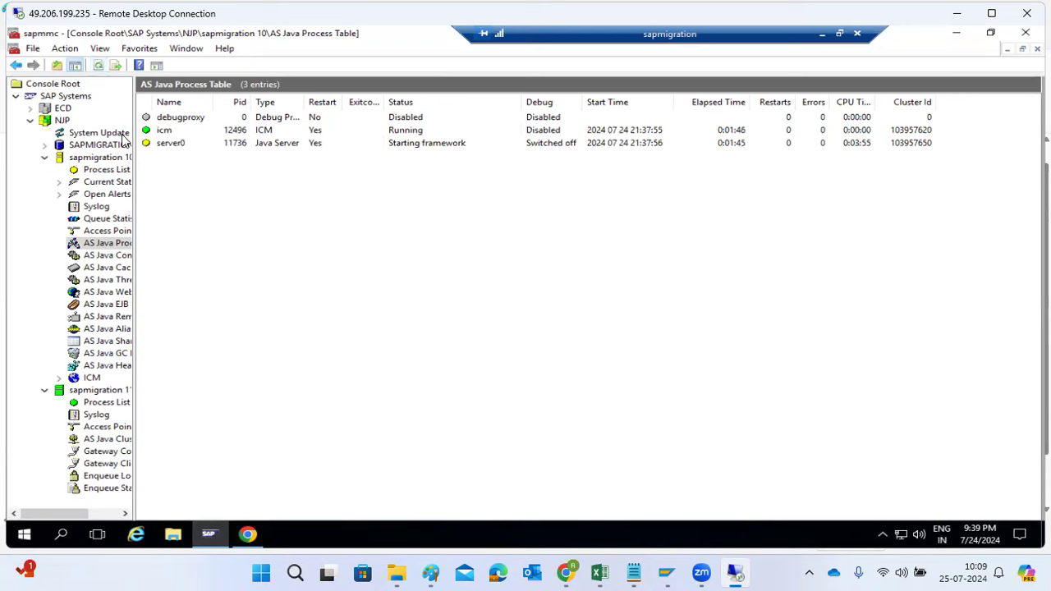
pyautogui.click(95, 170)
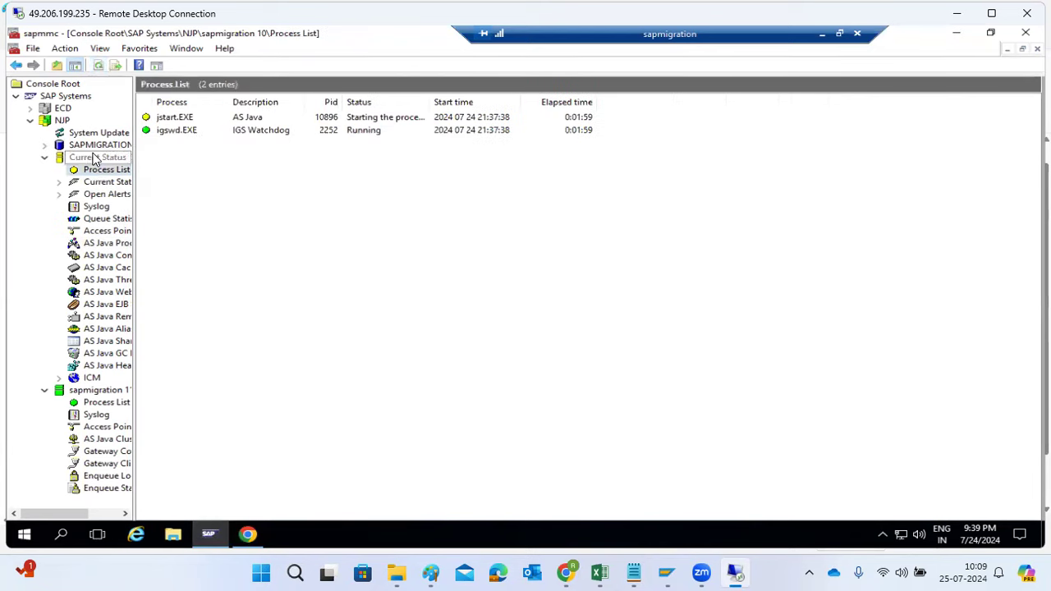
pyautogui.click(172, 120)
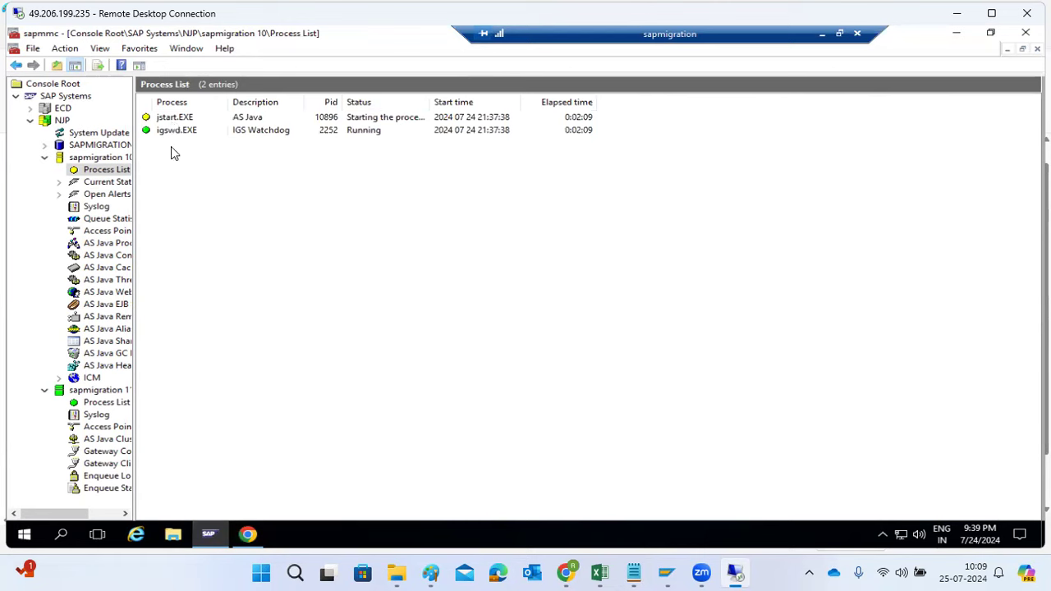
# Open the AS Java Process Table of sapmigration 10, check the server0 status, and refresh the table twice
pyautogui.click(100, 247)
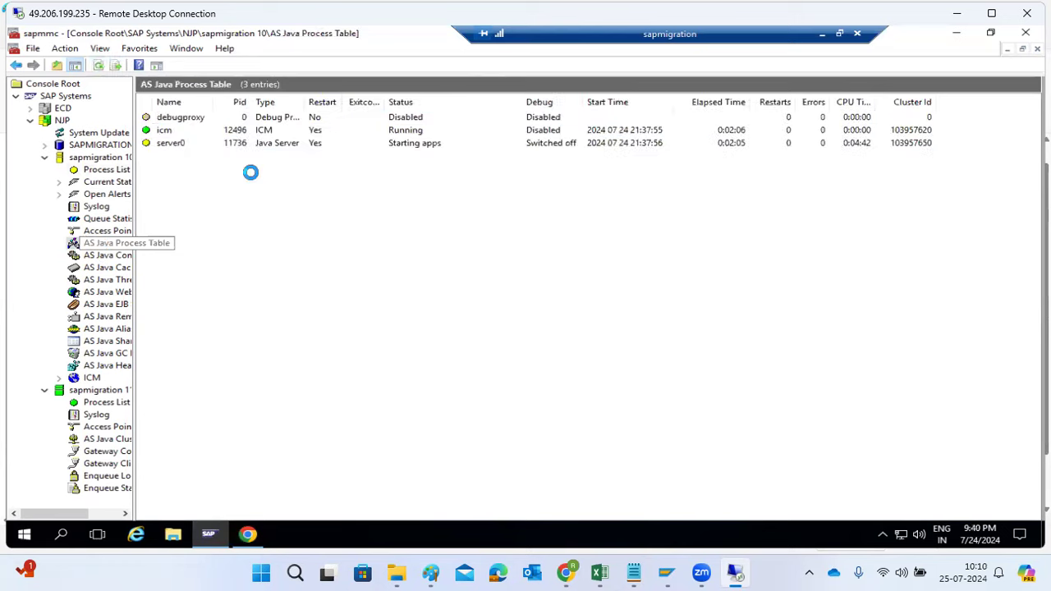
pyautogui.click(299, 143)
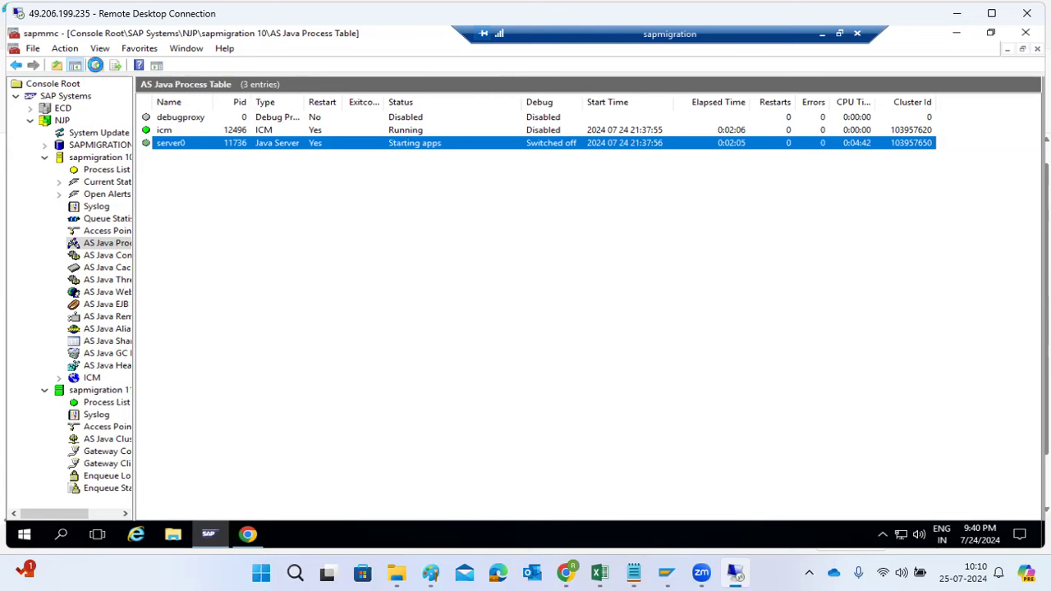
pyautogui.click(95, 65)
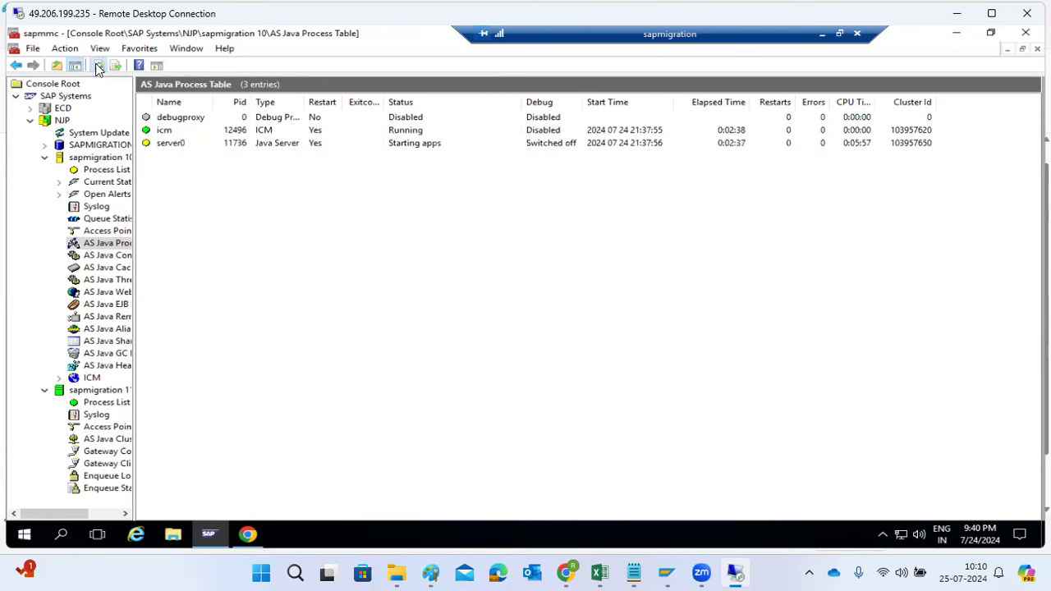
pyautogui.click(95, 64)
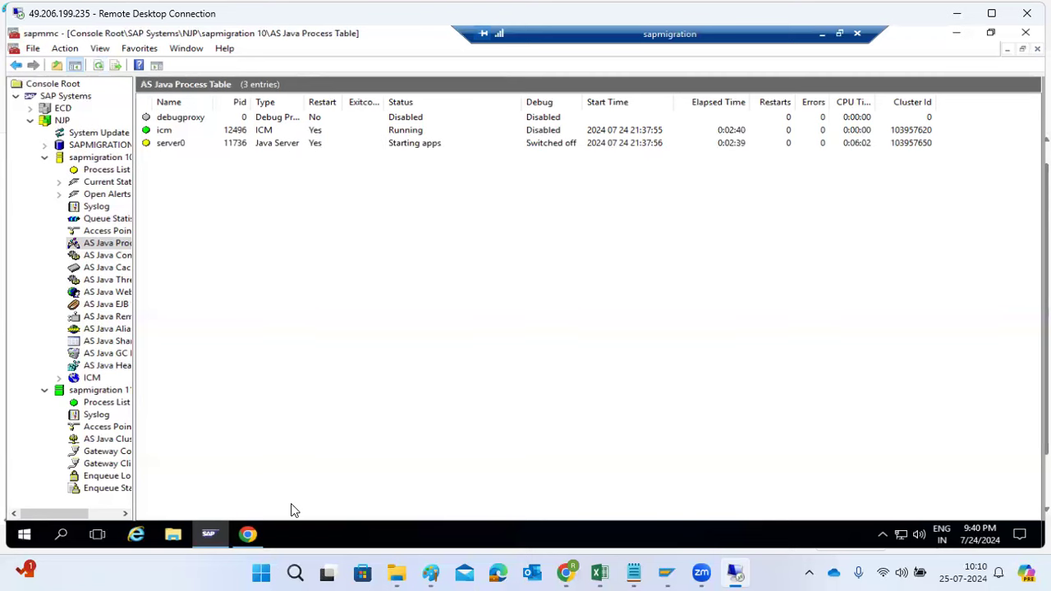
# Reload the SAP Java start page in Chrome, and return to the SAP Management Console to refresh the AS Java Process Table
pyautogui.click(247, 534)
pyautogui.click(76, 68)
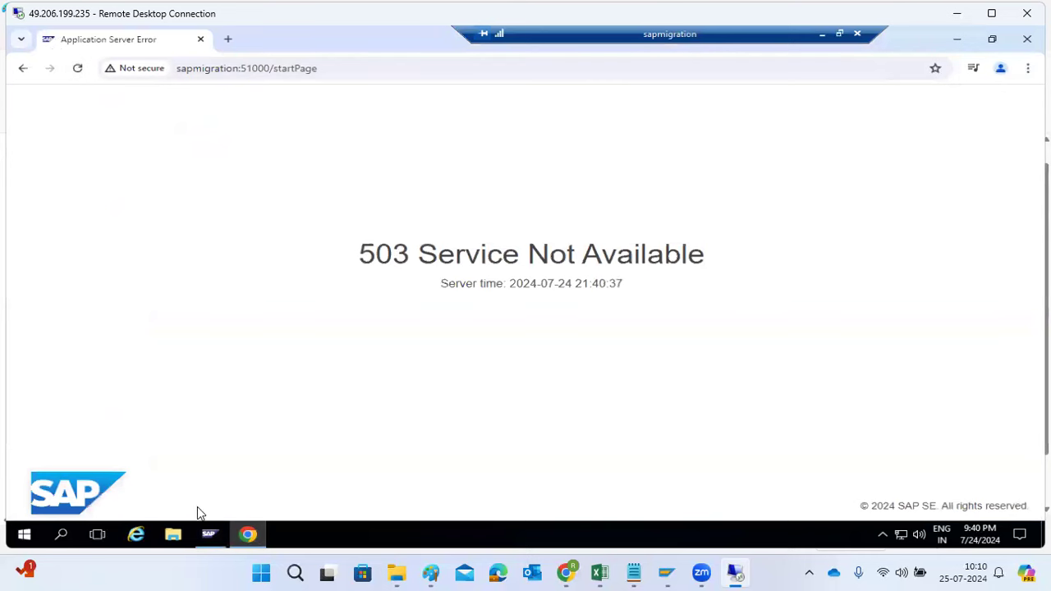
pyautogui.click(209, 534)
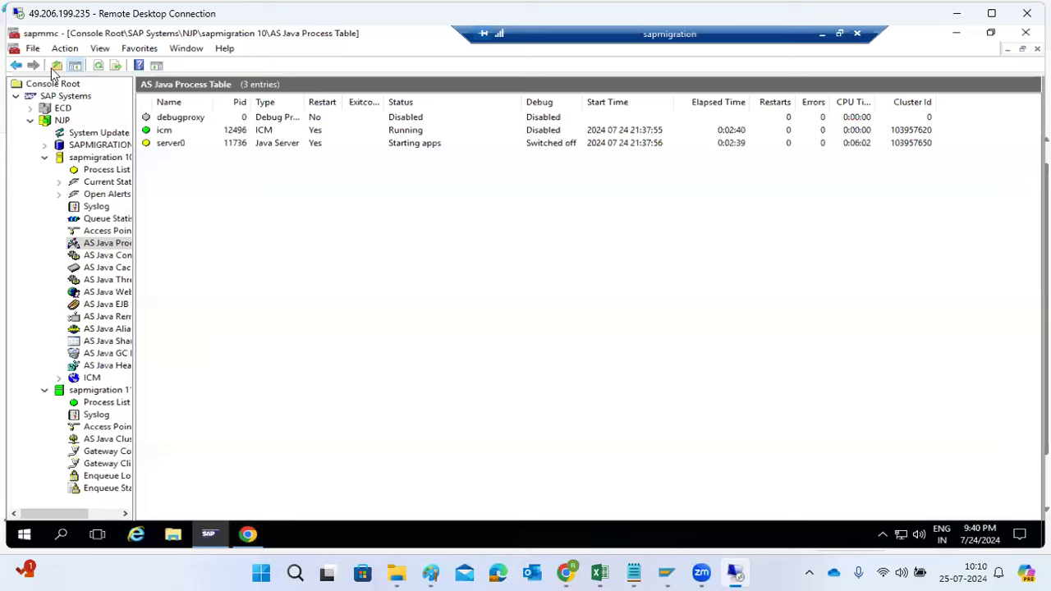
pyautogui.click(96, 66)
pyautogui.click(95, 66)
# Retry the start page in Chrome, and recheck server0 in the refreshed AS Java Process Table of the SAP Management Console
pyautogui.click(249, 537)
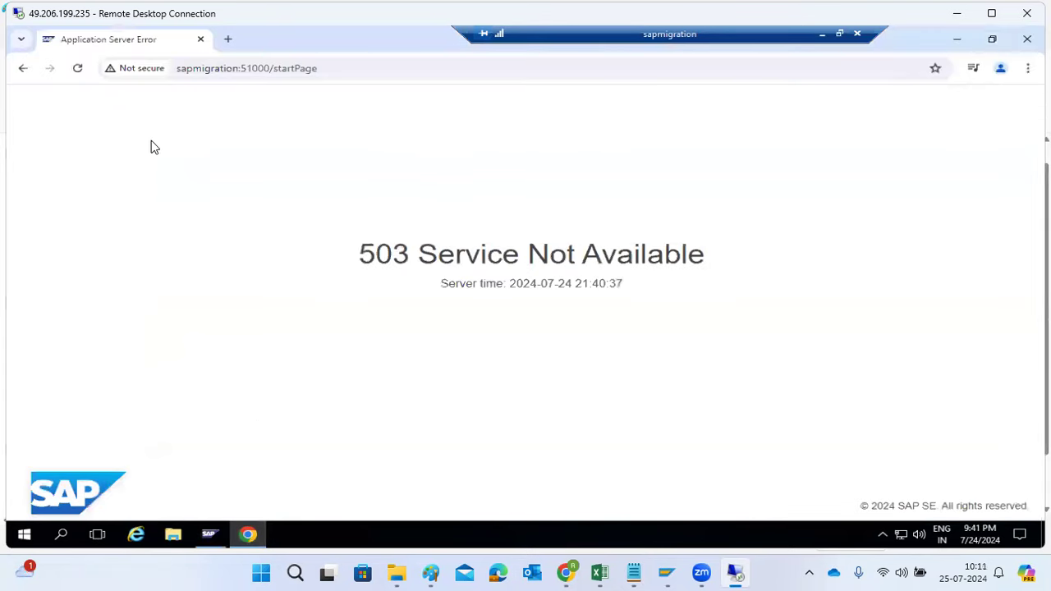
pyautogui.click(78, 69)
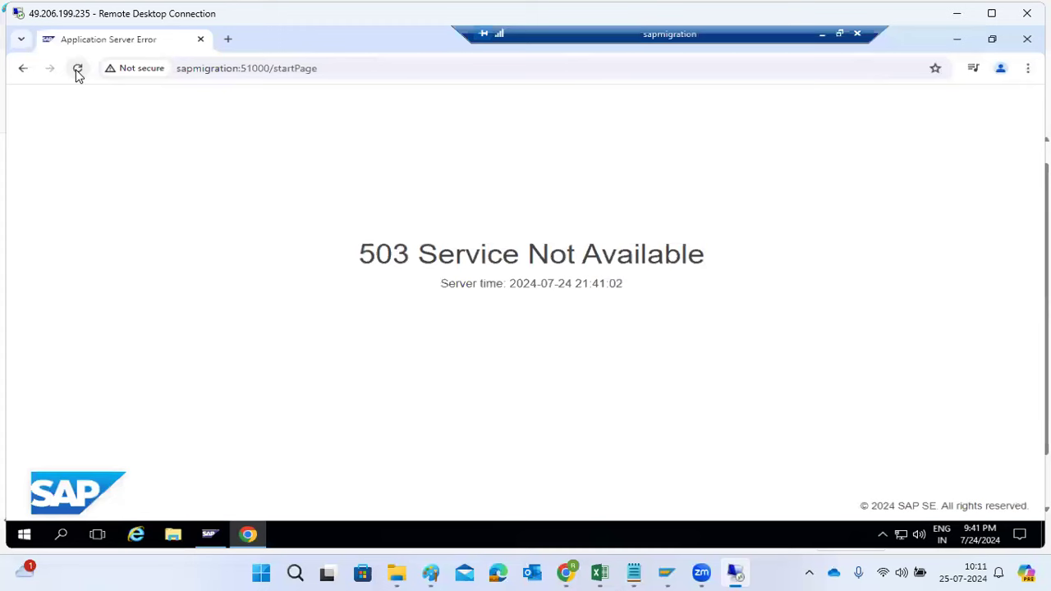
pyautogui.click(248, 534)
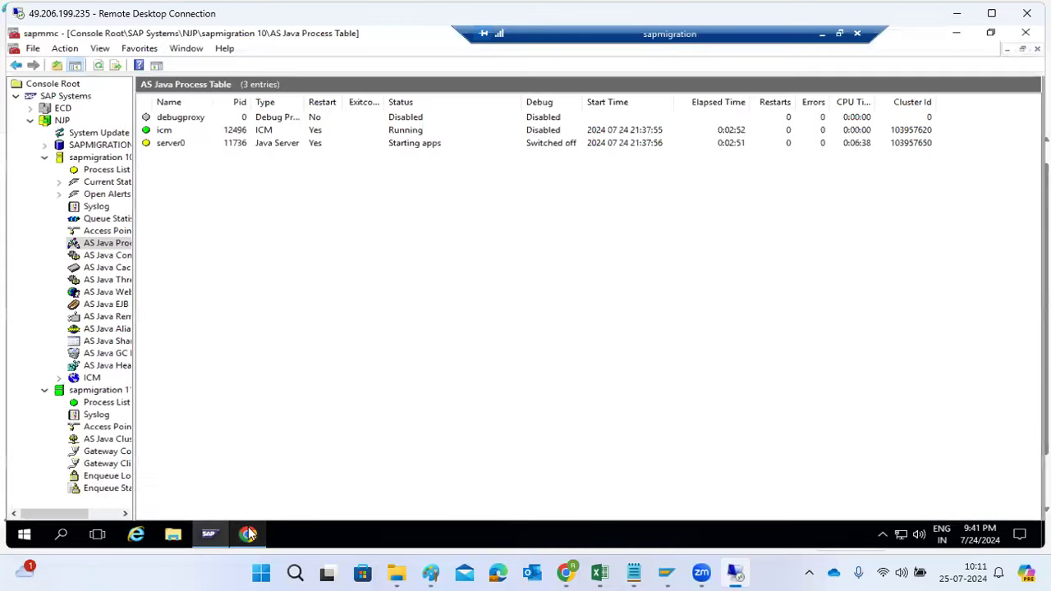
pyautogui.click(96, 65)
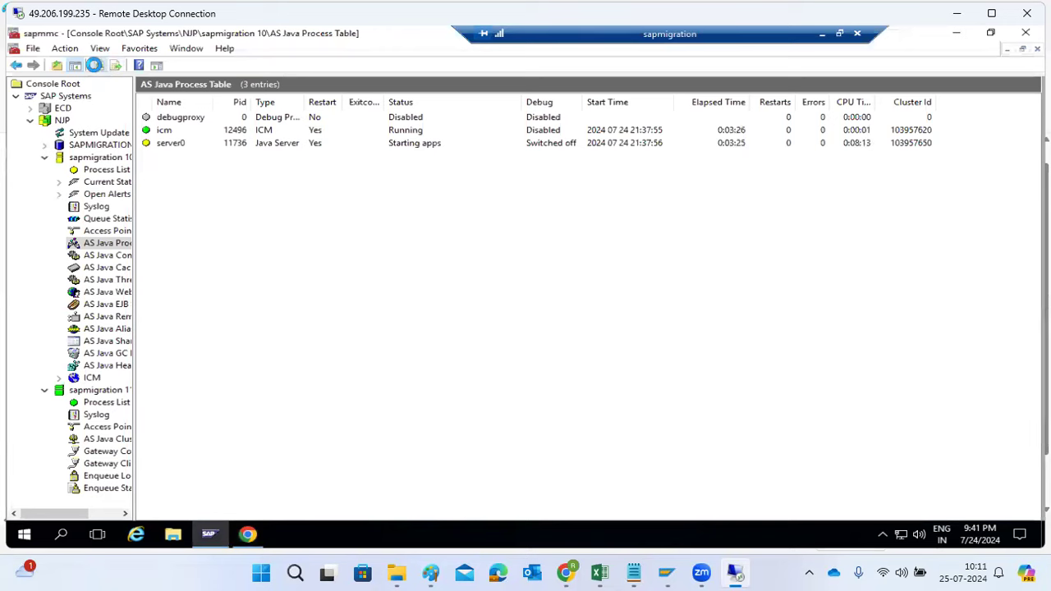
pyautogui.click(96, 66)
pyautogui.click(186, 144)
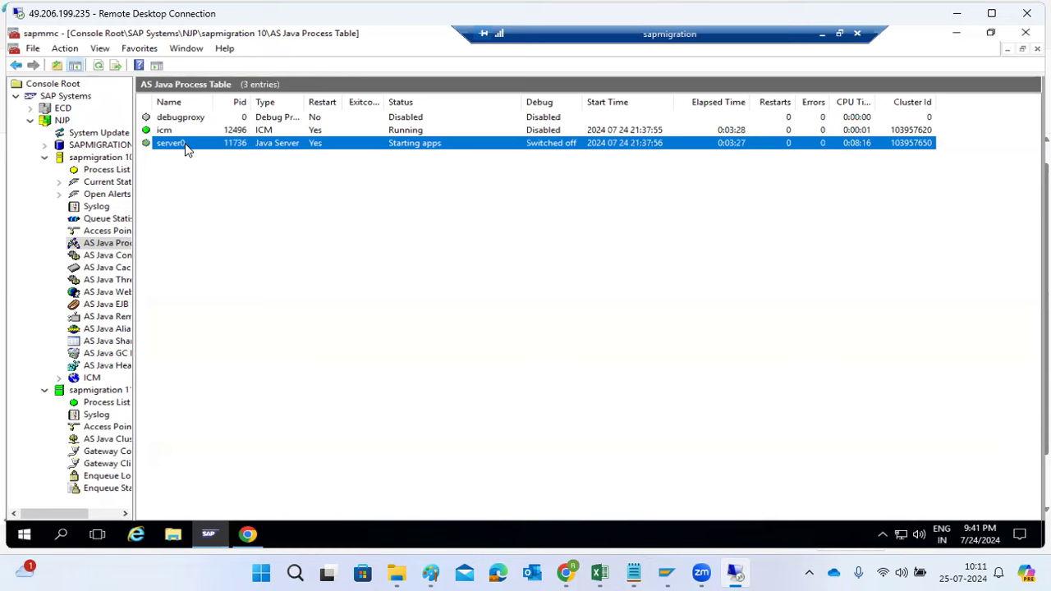
# Keep refreshing the AS Java Process Table of sapmigration 10 to monitor the startup status of server0
pyautogui.click(98, 66)
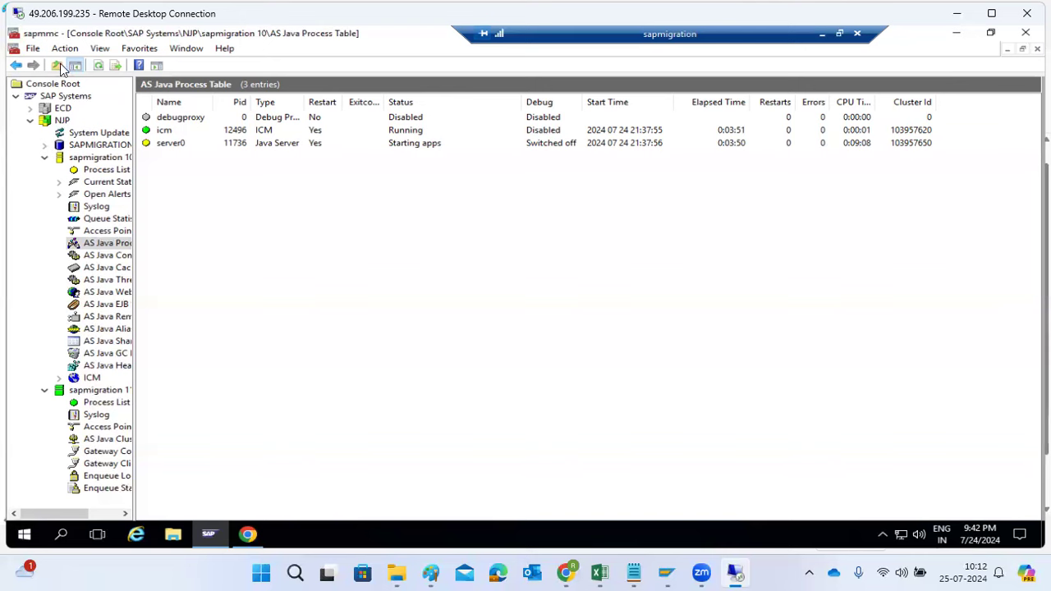
pyautogui.click(97, 66)
pyautogui.click(98, 70)
pyautogui.click(98, 70)
pyautogui.click(98, 70)
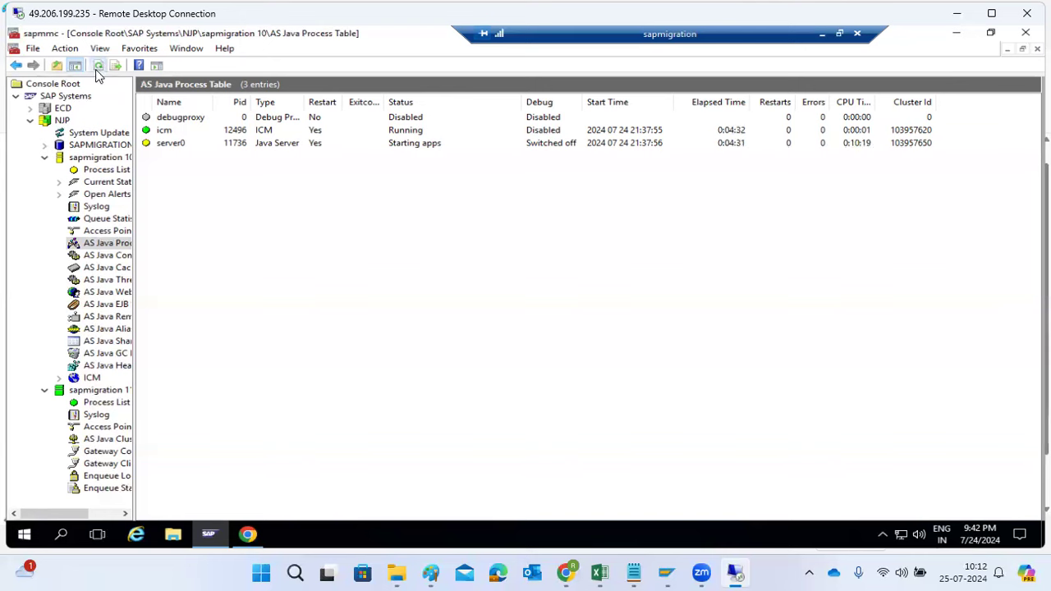
# Check the Process List of sapmigration 10, and return to the AS Java Process Table to refresh the server0 status
pyautogui.click(111, 169)
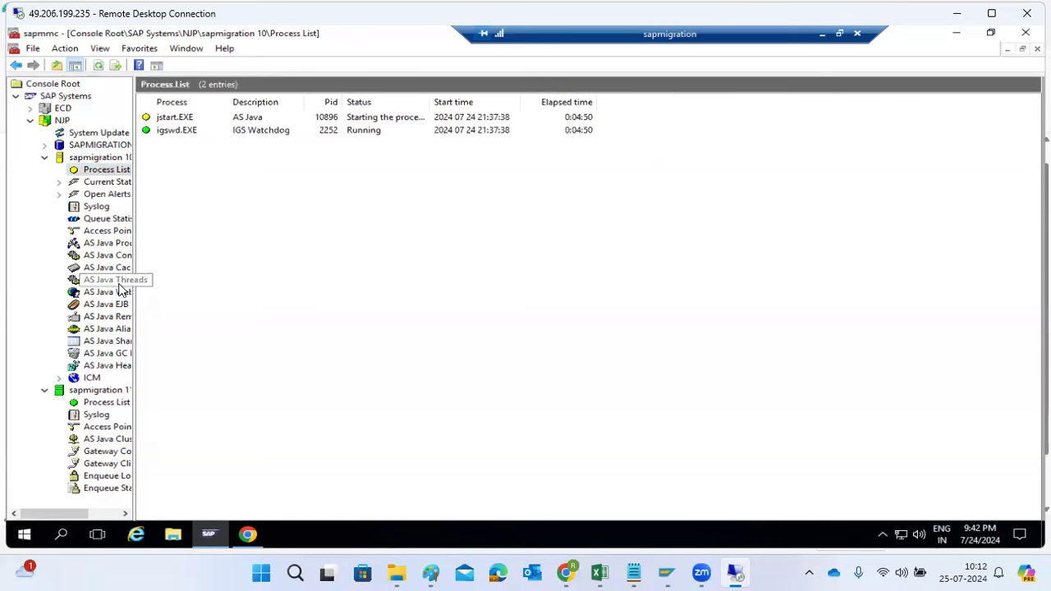
pyautogui.click(116, 243)
pyautogui.click(95, 69)
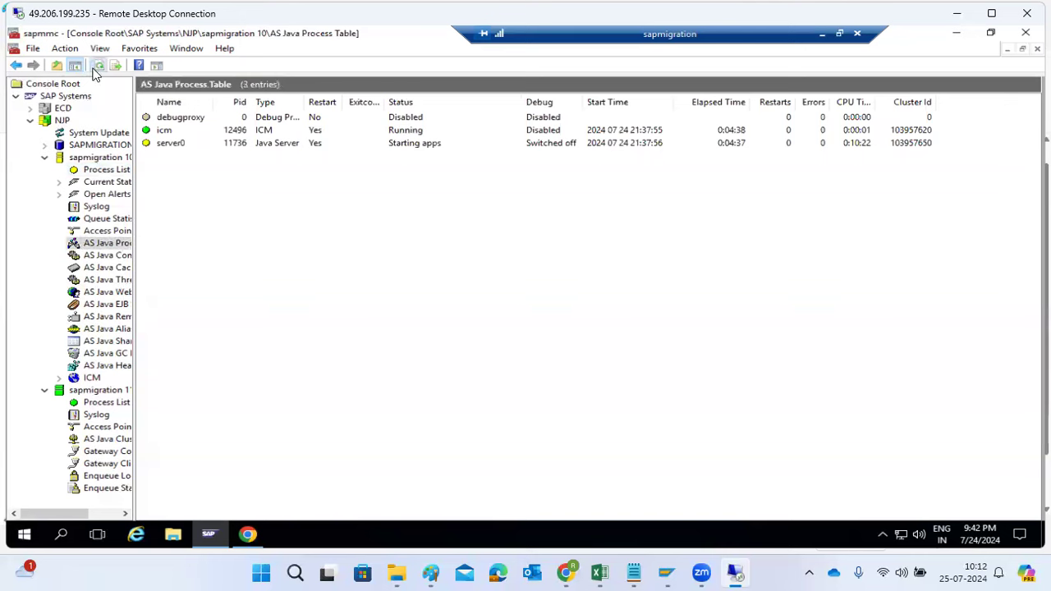
pyautogui.click(94, 70)
# Look through the AS Java Components list of sapmigration 10 for application statuses, and view the AS Java Caches
pyautogui.click(107, 261)
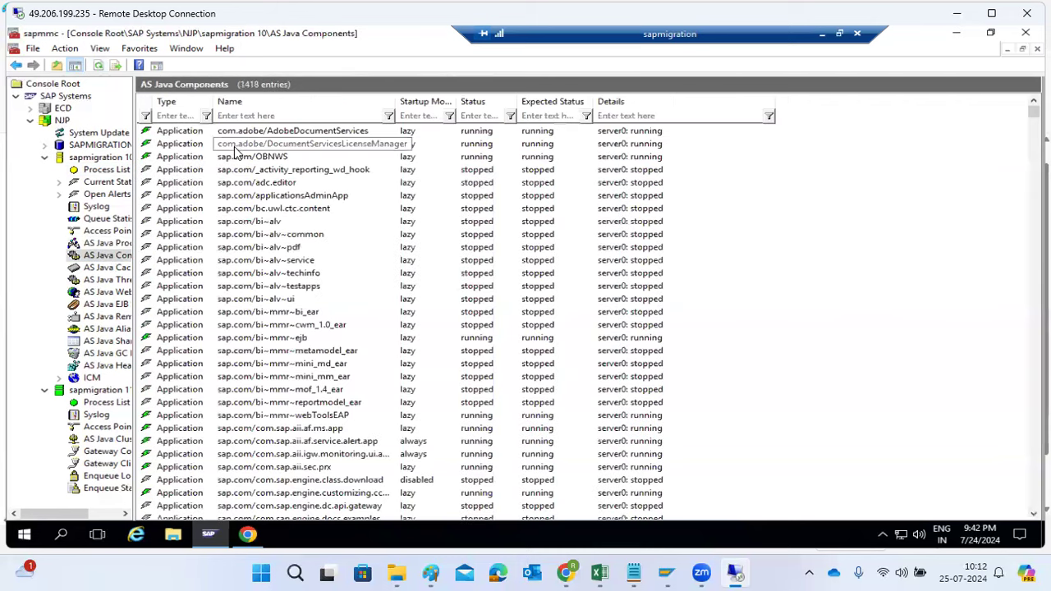
pyautogui.click(243, 298)
pyautogui.scroll(-20, 243, 300)
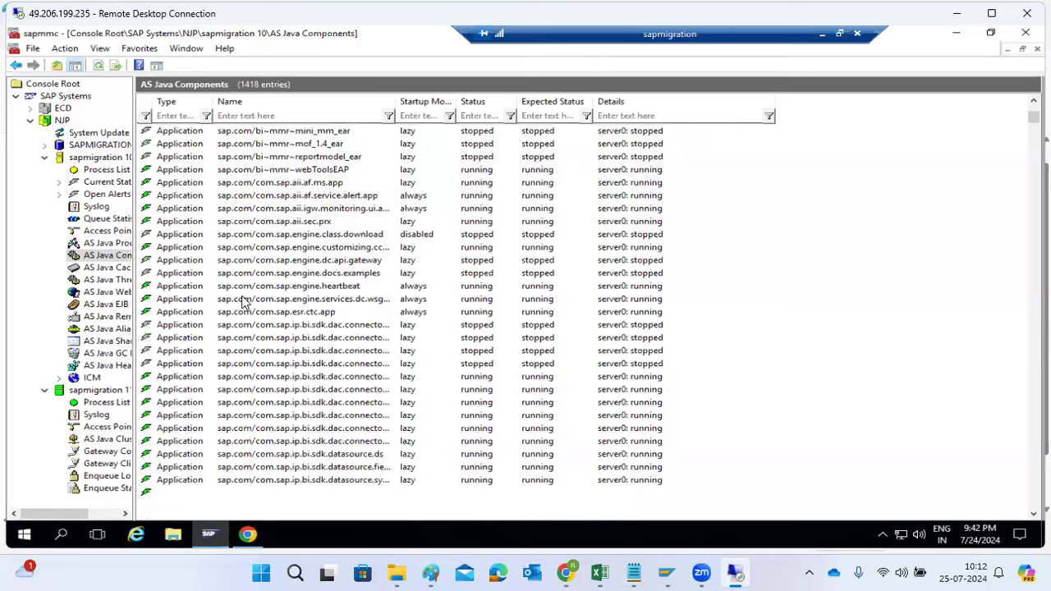
pyautogui.scroll(-20, 243, 300)
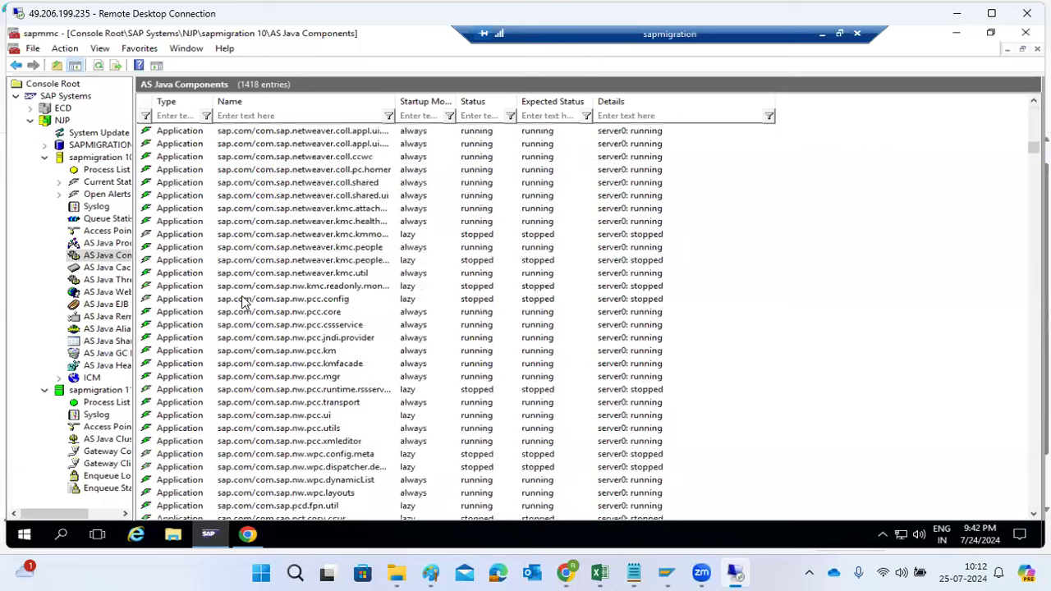
pyautogui.scroll(20, 243, 300)
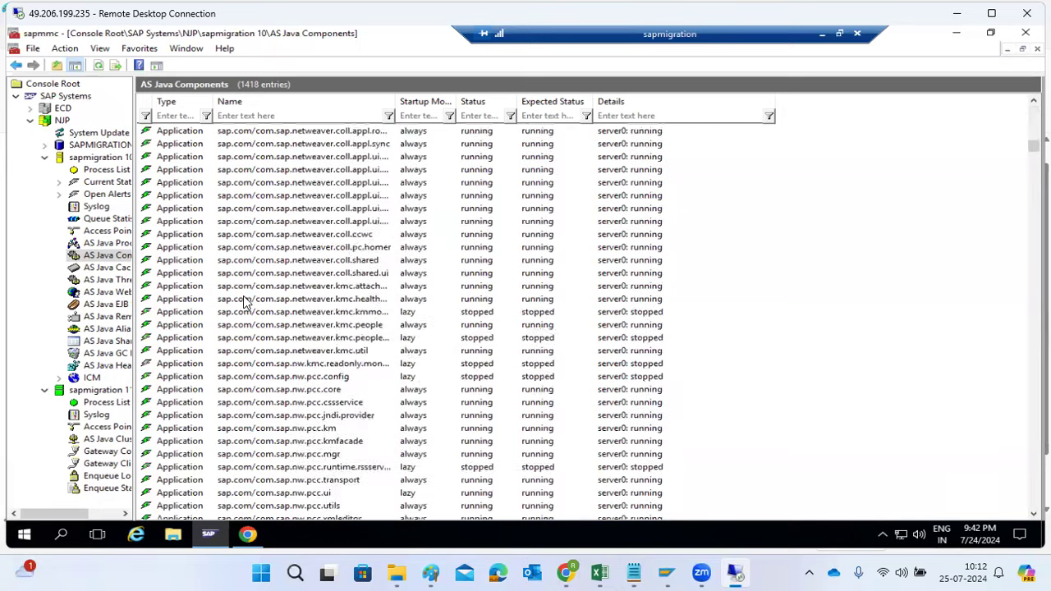
pyautogui.scroll(20, 243, 300)
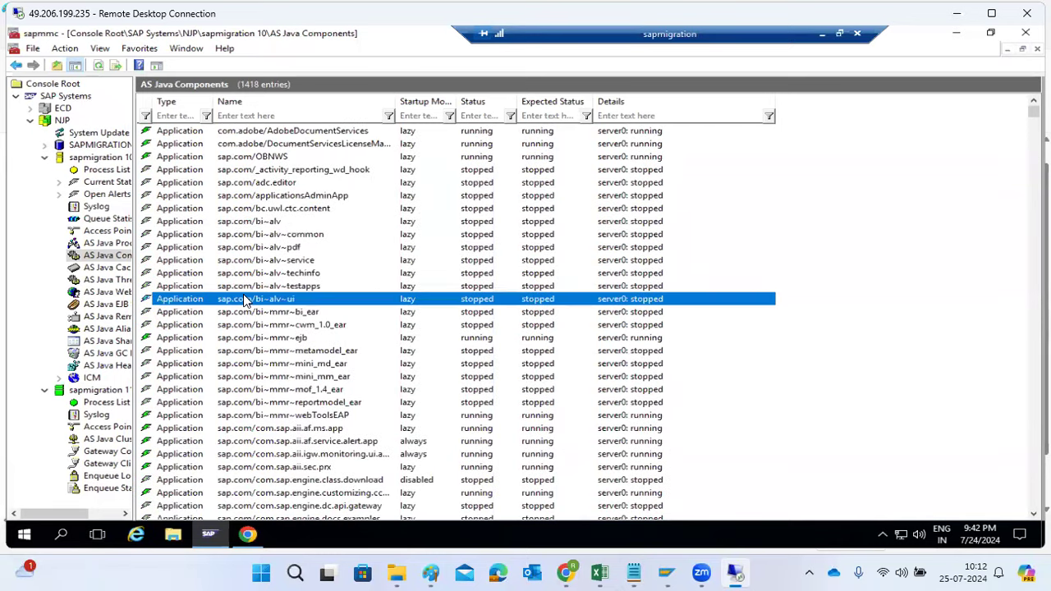
pyautogui.click(107, 267)
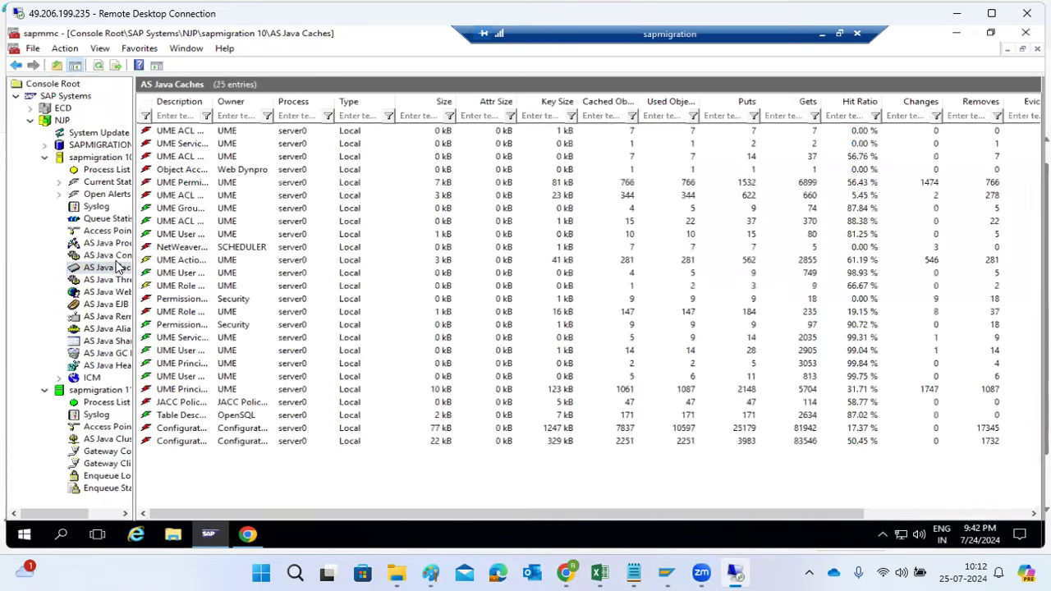
pyautogui.click(115, 257)
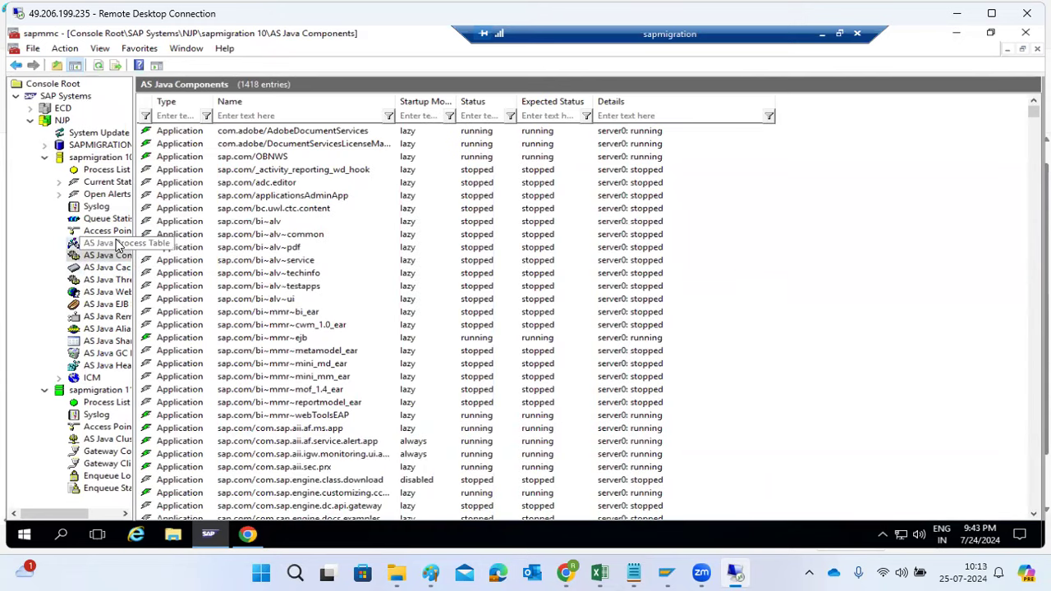
# Reopen the AS Java Process Table of sapmigration 10 and refresh it to recheck server0
pyautogui.click(118, 245)
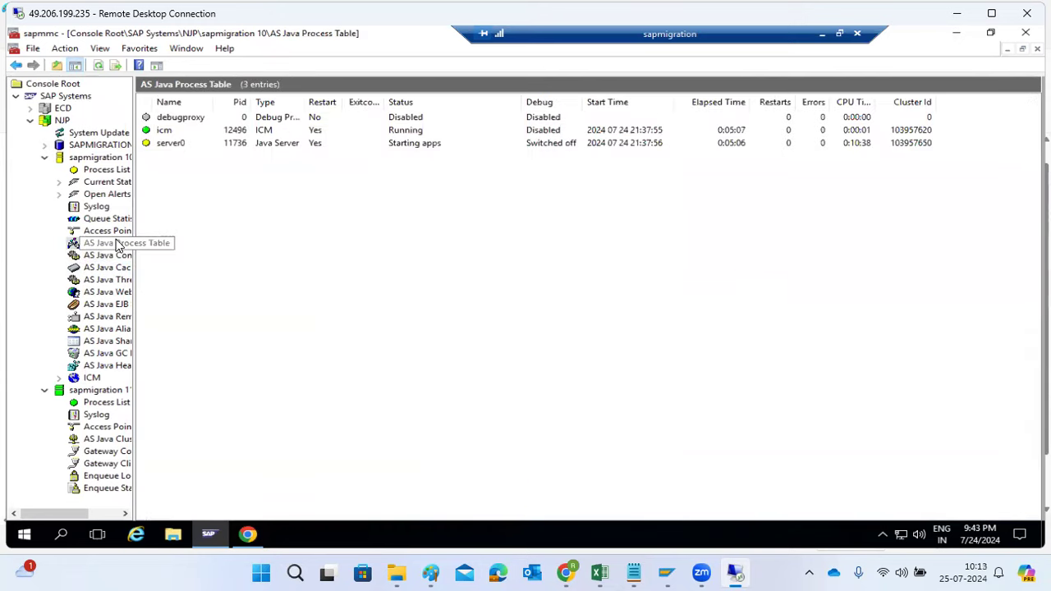
pyautogui.click(94, 66)
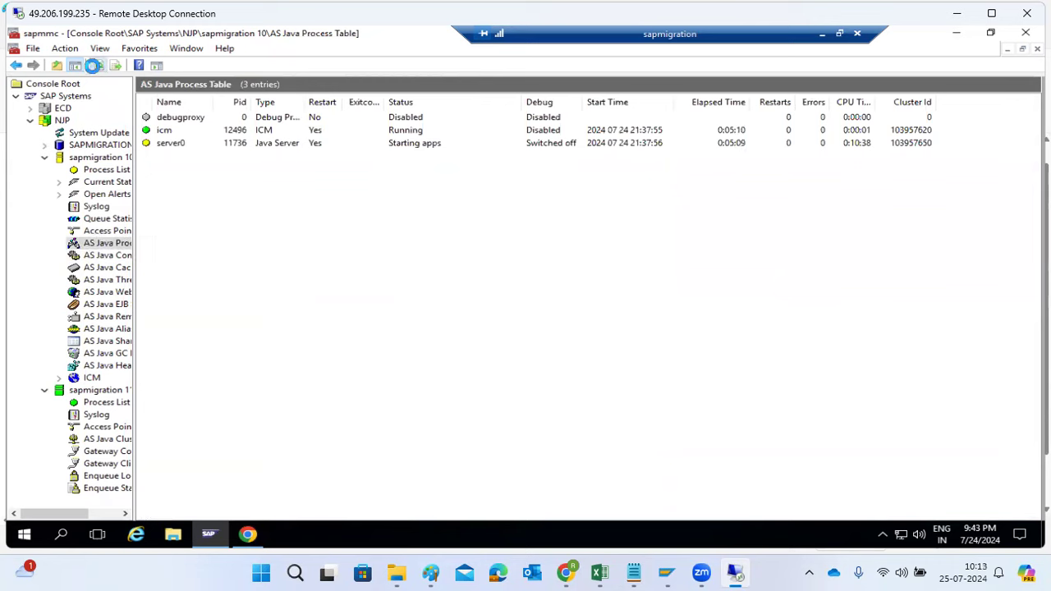
pyautogui.click(95, 66)
# Switch to Chrome and reload the sapmigration:51000/startPage address several times to test whether the Java start page is available
pyautogui.click(247, 534)
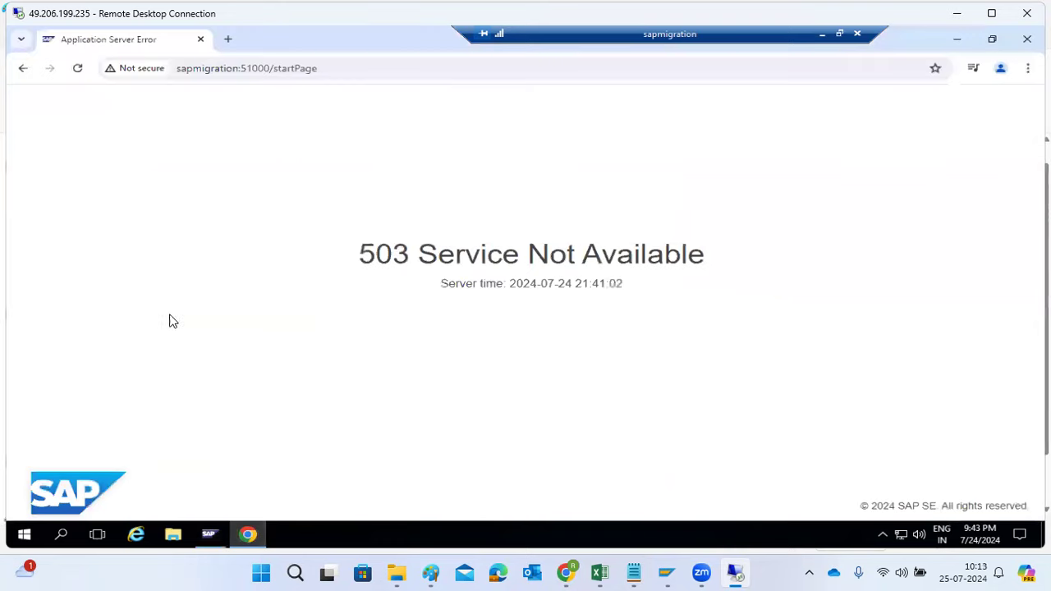
pyautogui.click(78, 69)
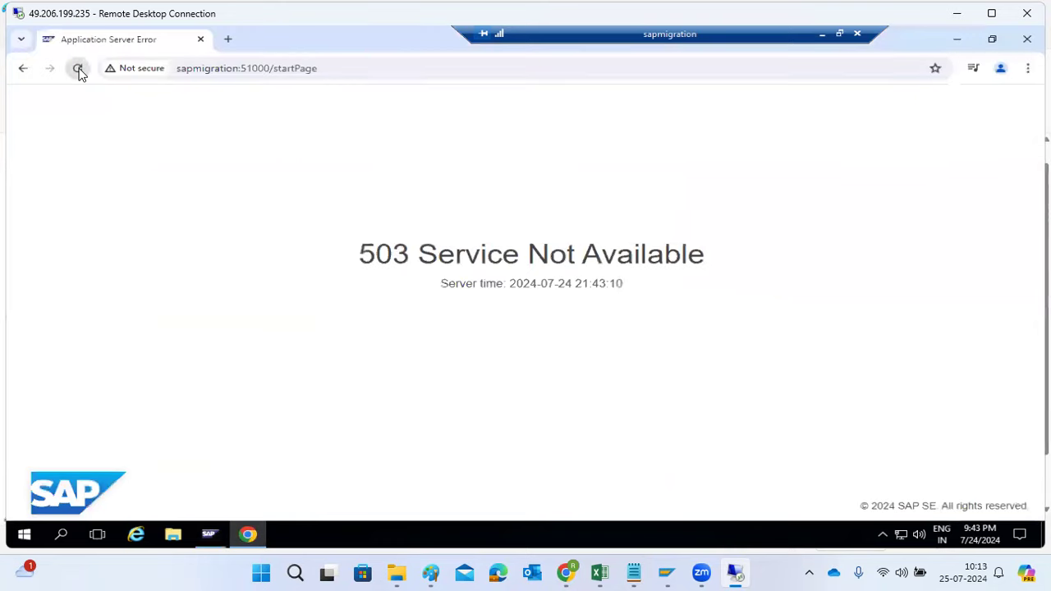
pyautogui.click(78, 68)
pyautogui.click(78, 69)
pyautogui.click(78, 69)
pyautogui.click(277, 74)
pyautogui.press('Return')
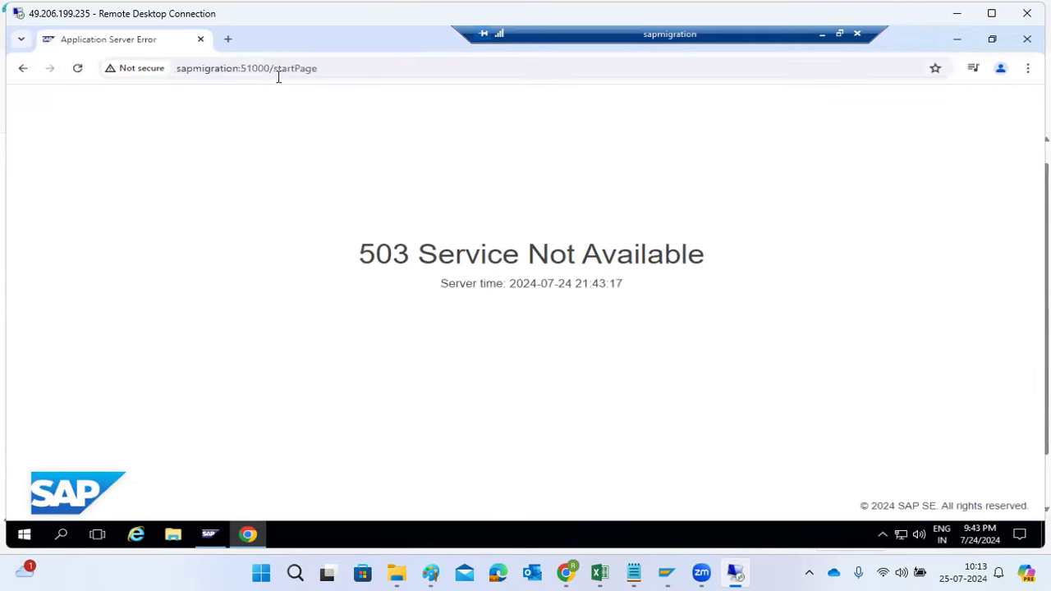
# Return to the SAP Management Console, glance at the AS Java Components, and repeatedly refresh the AS Java Process Table to monitor server0
pyautogui.click(249, 535)
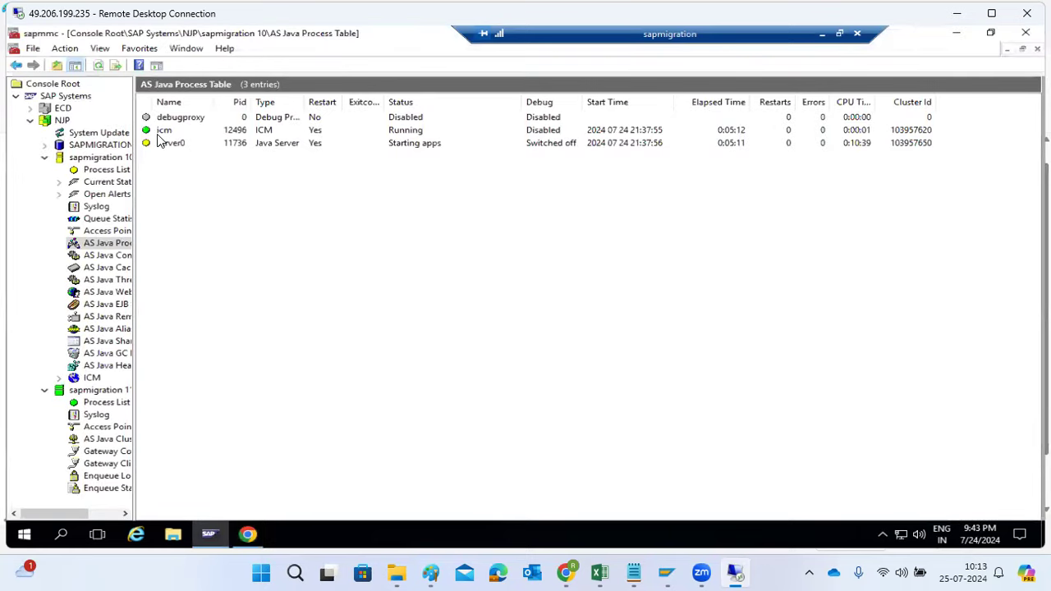
pyautogui.click(98, 71)
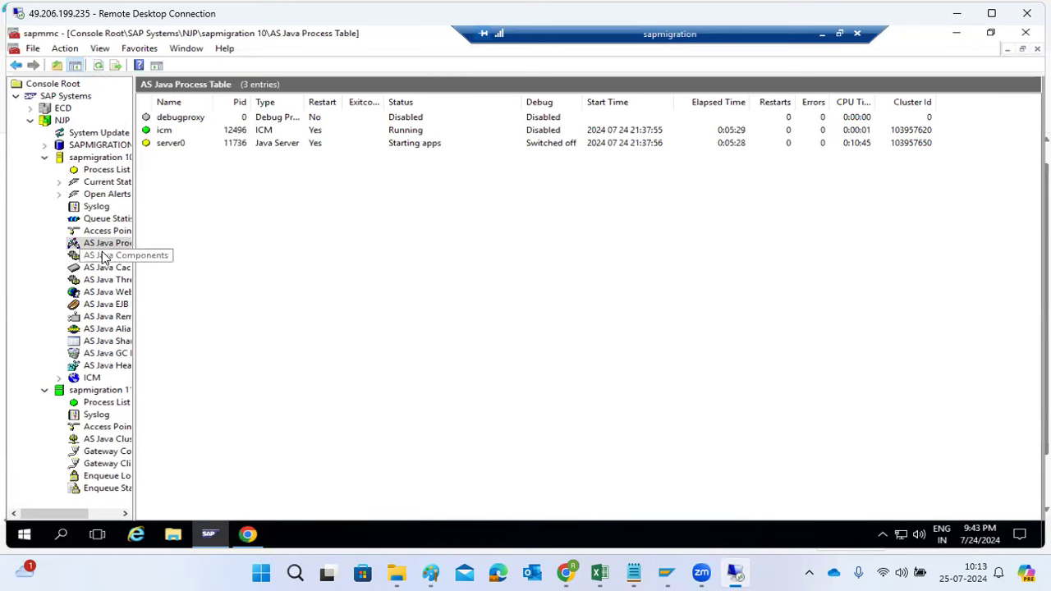
pyautogui.click(103, 257)
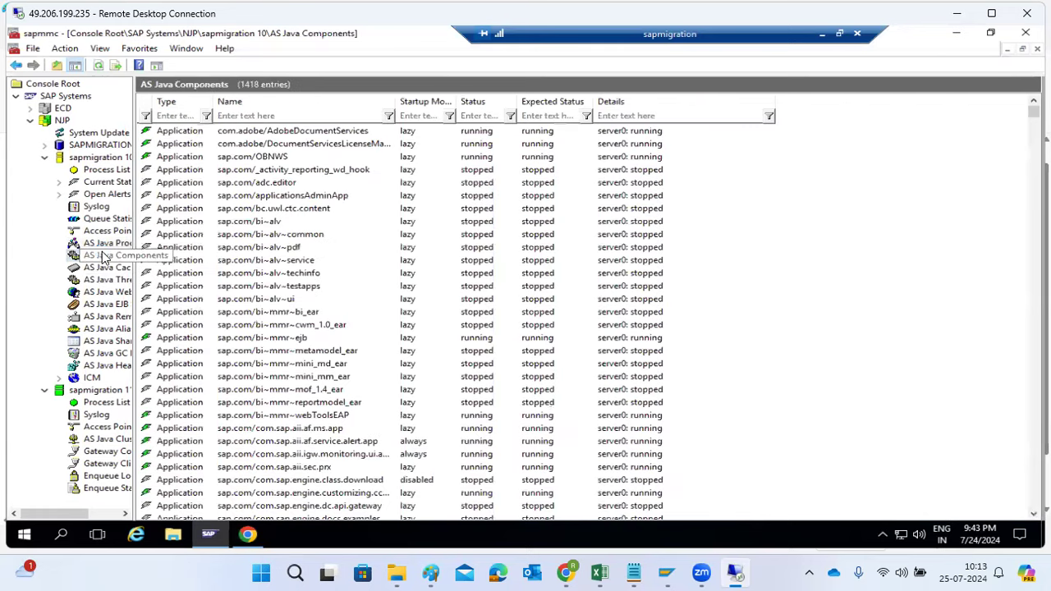
pyautogui.click(105, 243)
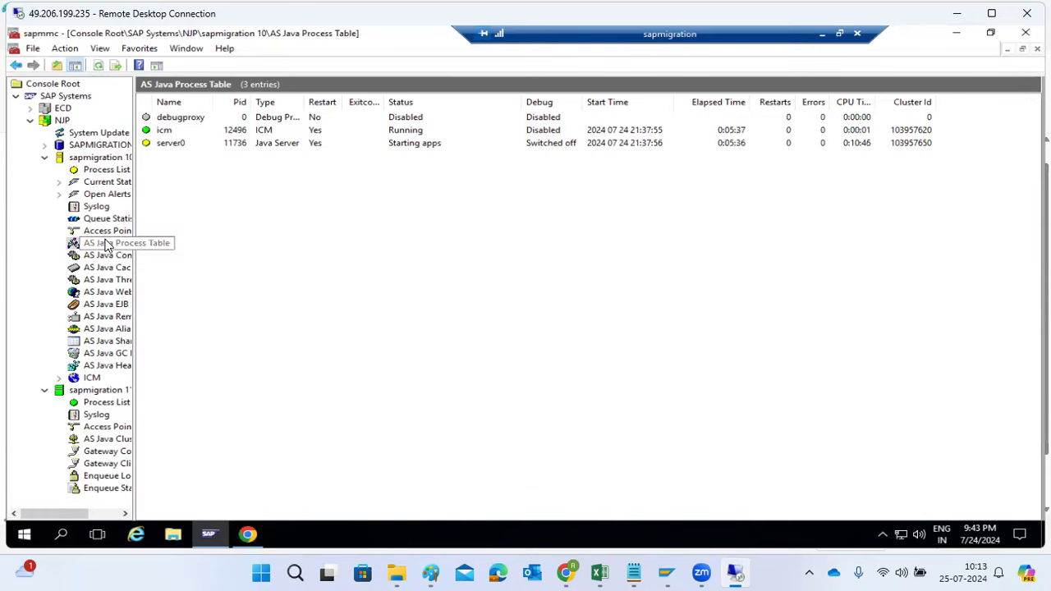
pyautogui.click(99, 66)
pyautogui.click(99, 68)
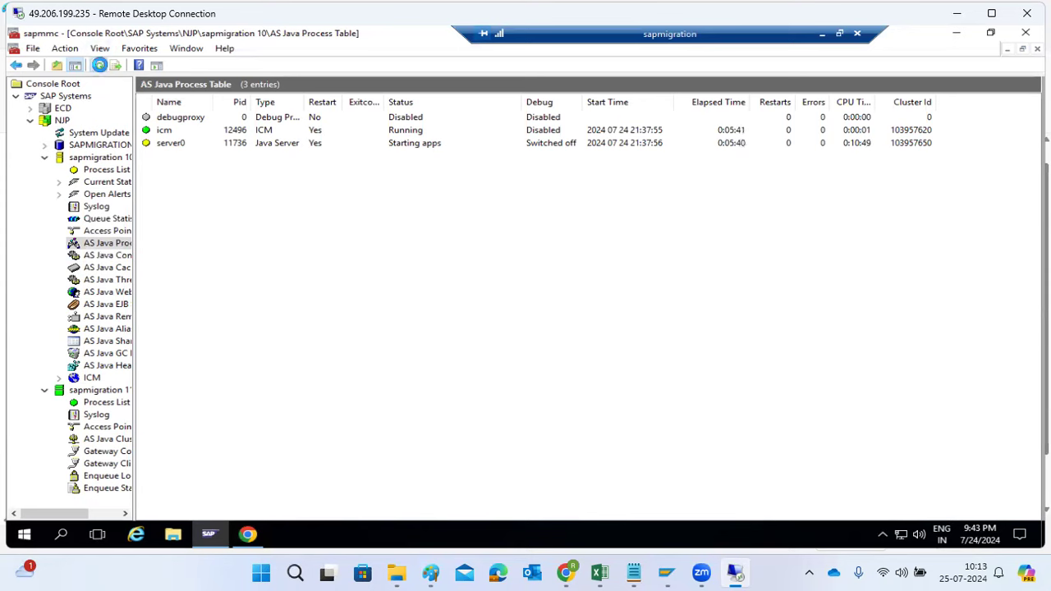
pyautogui.click(100, 66)
pyautogui.click(101, 67)
# Switch to the Paint notes and add a text box beside the status list with the command "startsap all"
pyautogui.click(433, 571)
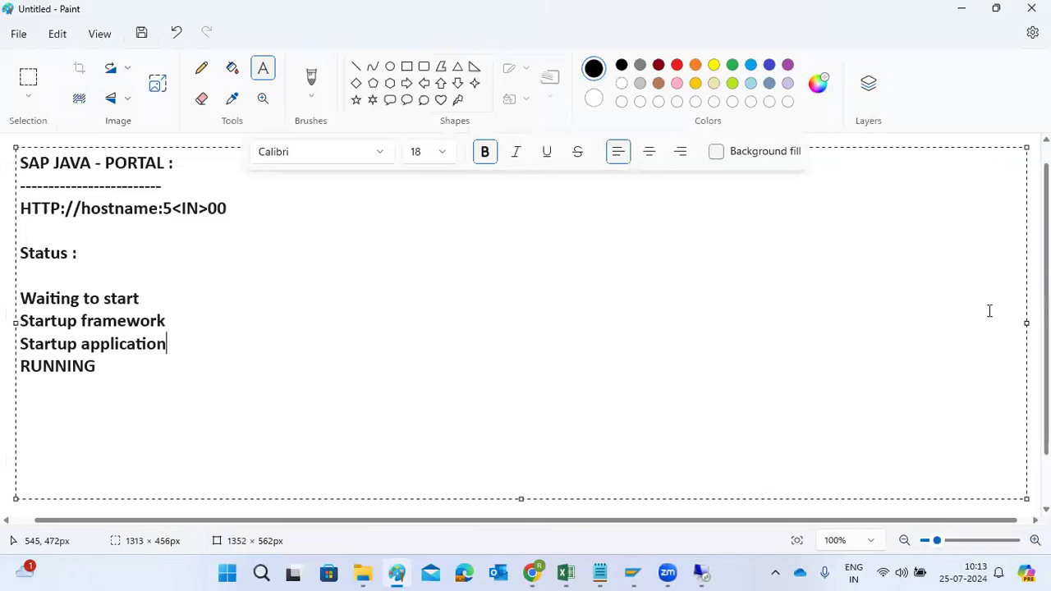
pyautogui.click(1034, 311)
pyautogui.moveTo(289, 217); pyautogui.dragTo(665, 307)
pyautogui.write('startsap')
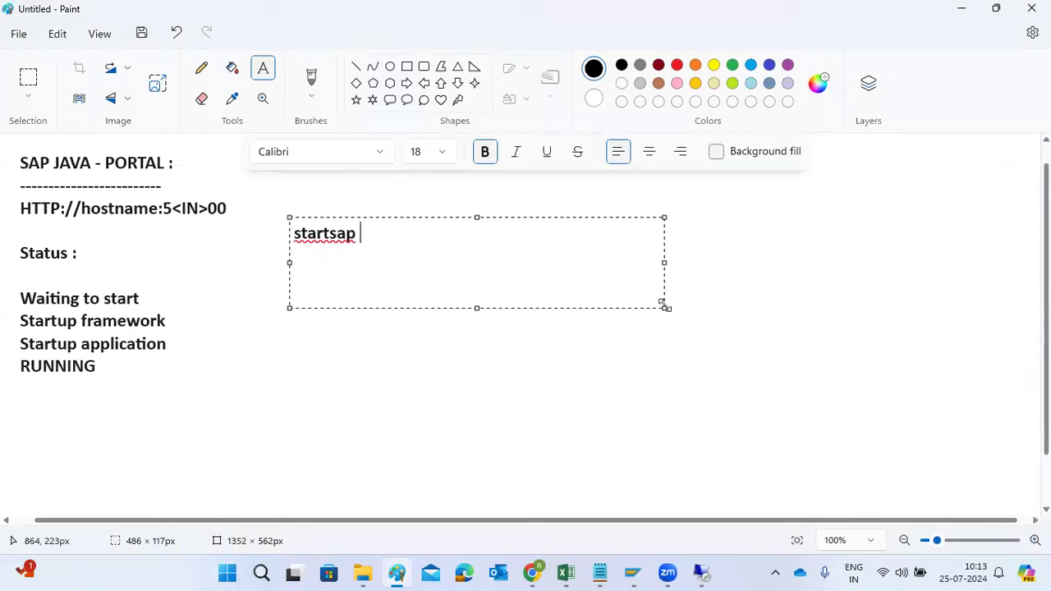
pyautogui.write(' j2ee D')
pyautogui.press('BackSpace')
pyautogui.write('J10')
pyautogui.press('BackSpace')
pyautogui.press('BackSpace')
pyautogui.press('BackSpace')
pyautogui.press('BackSpace')
pyautogui.press('BackSpace')
pyautogui.press('BackSpace')
pyautogui.press('BackSpace')
pyautogui.press('BackSpace')
pyautogui.write('all')
# Add "stopsap all" as a second line below the start command and finish the text box
pyautogui.press('Return')
pyautogui.write('stopsap all')
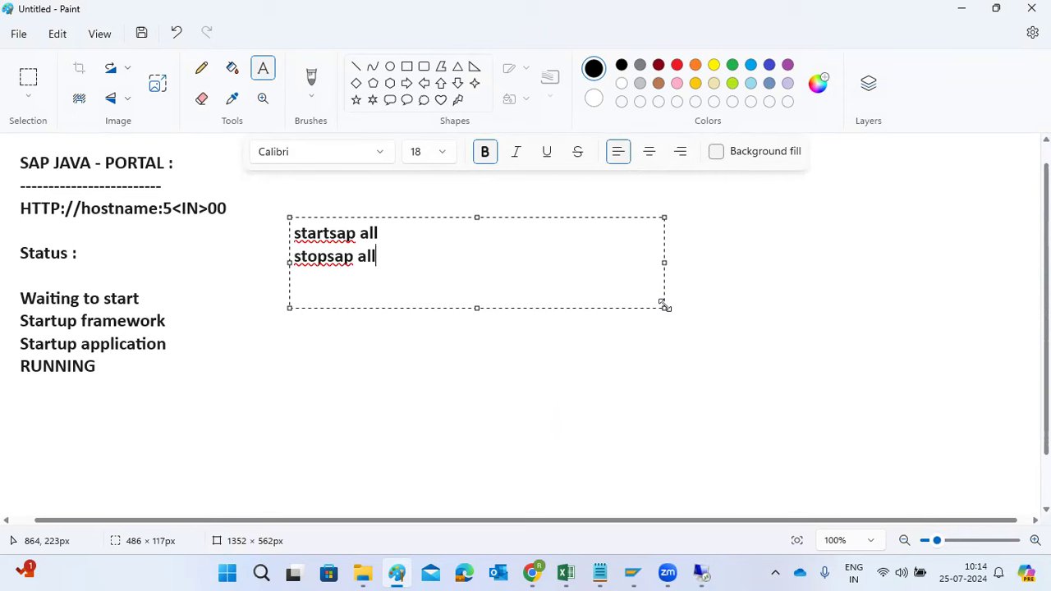
pyautogui.click(535, 380)
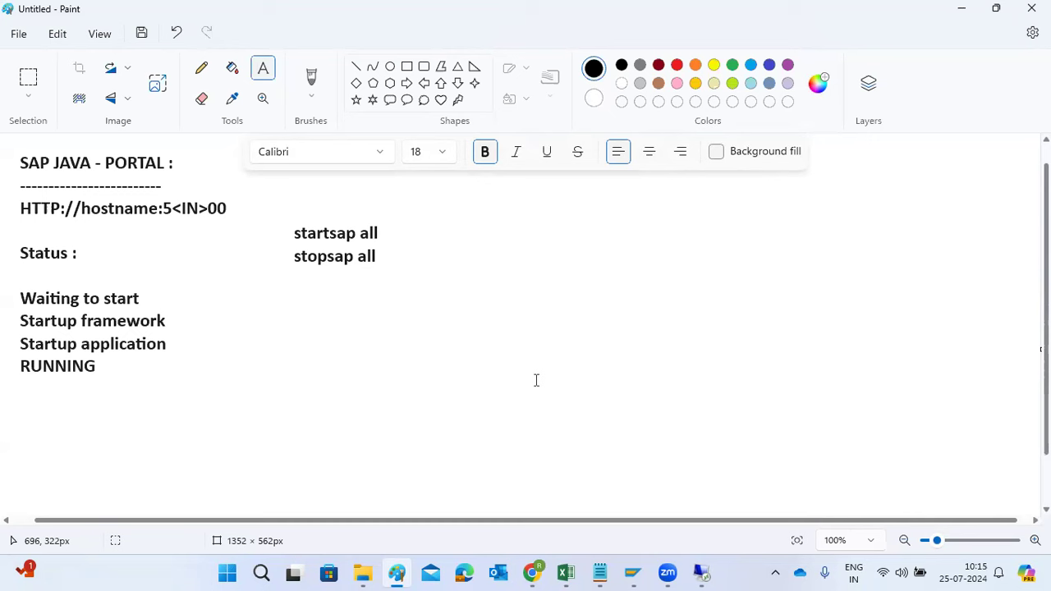
# Switch back to the remote SAP Management Console and refresh the AS Java Process Table until server0 is running
pyautogui.moveTo(701, 572)
pyautogui.click(672, 497)
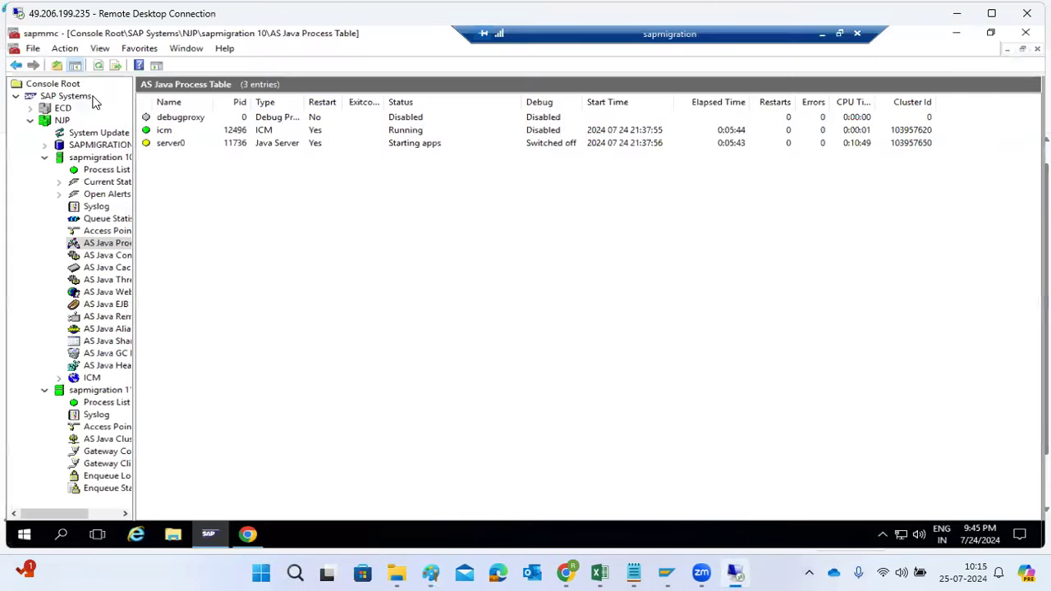
pyautogui.click(98, 65)
pyautogui.click(99, 67)
pyautogui.click(98, 67)
pyautogui.click(99, 67)
pyautogui.click(98, 67)
pyautogui.click(98, 67)
pyautogui.click(98, 67)
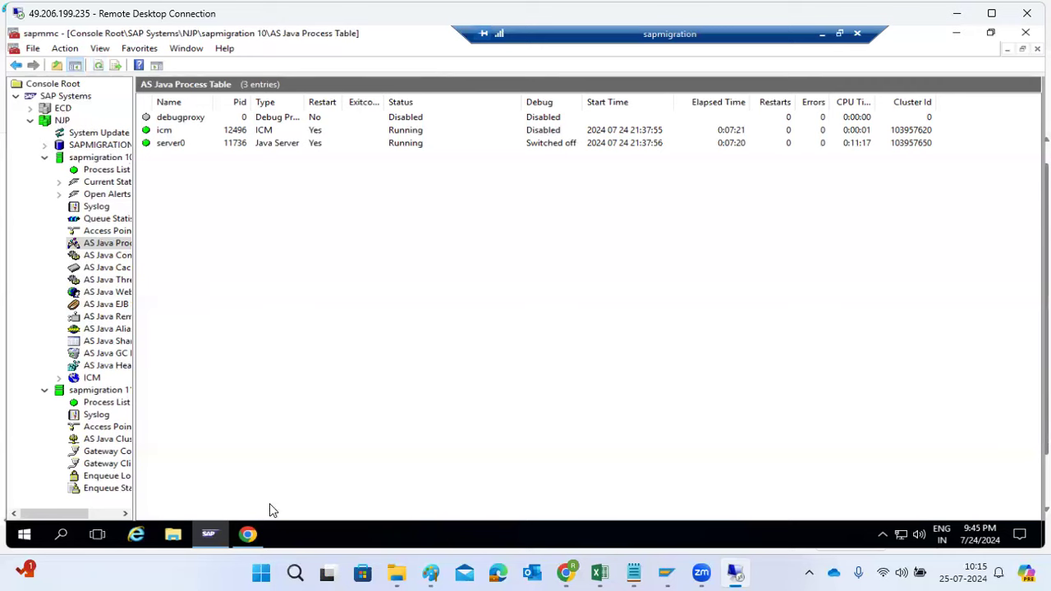
# Reload the SAP Java start page in Chrome and open SAP NetWeaver Administrator from it
pyautogui.click(248, 534)
pyautogui.click(77, 68)
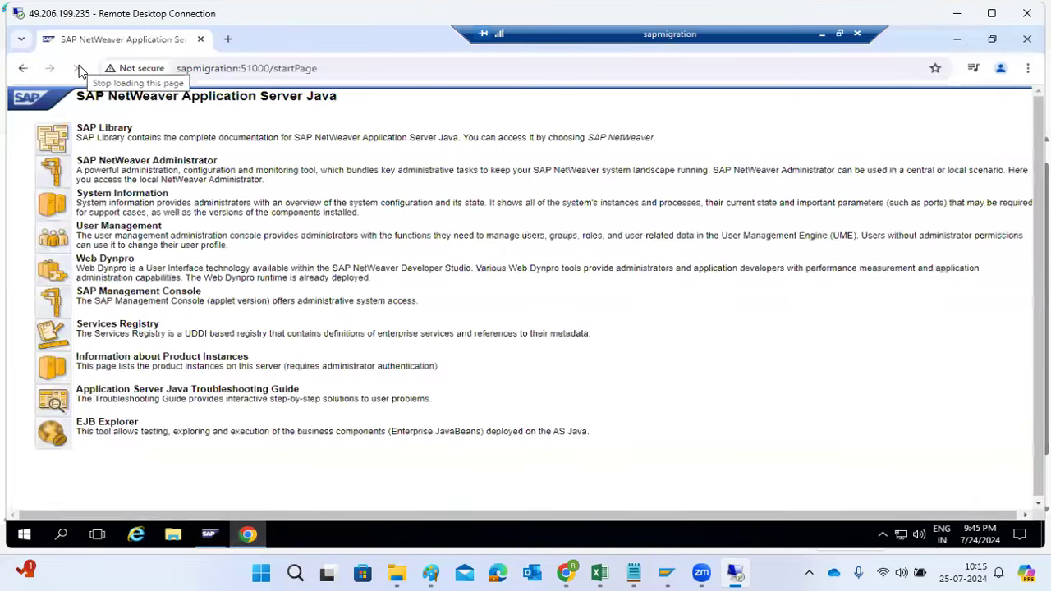
pyautogui.moveTo(340, 70); pyautogui.dragTo(174, 71)
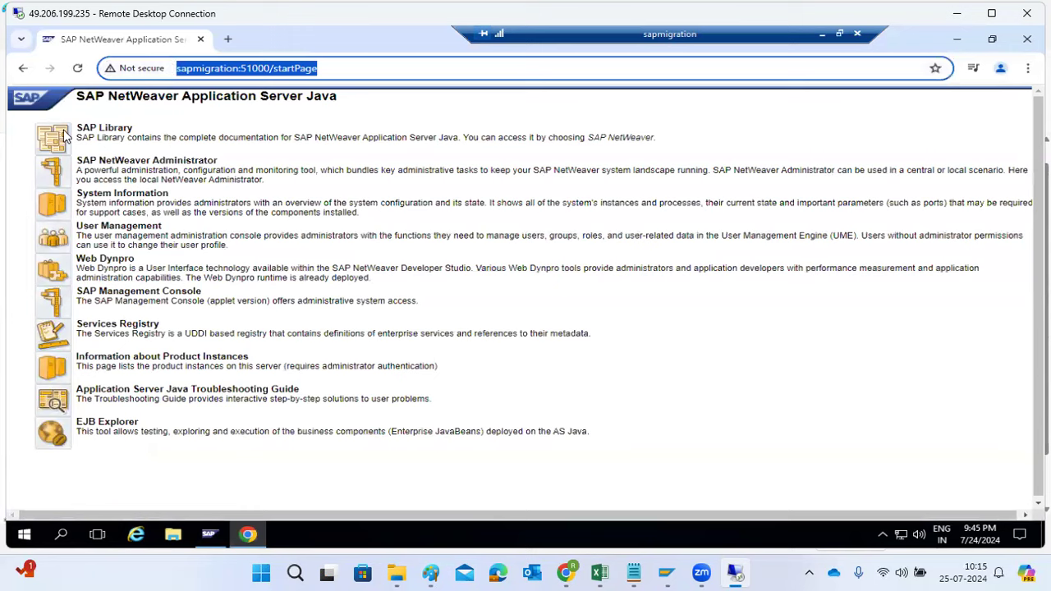
pyautogui.click(51, 172)
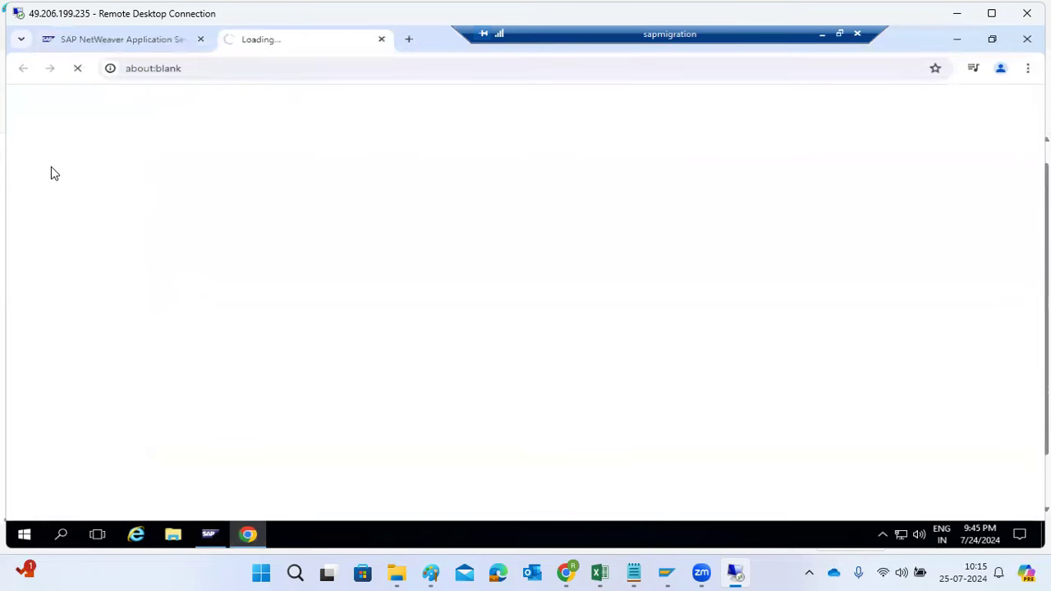
# Return to the start page, highlight the SAP NetWeaver Administrator description, and open System Information
pyautogui.click(122, 39)
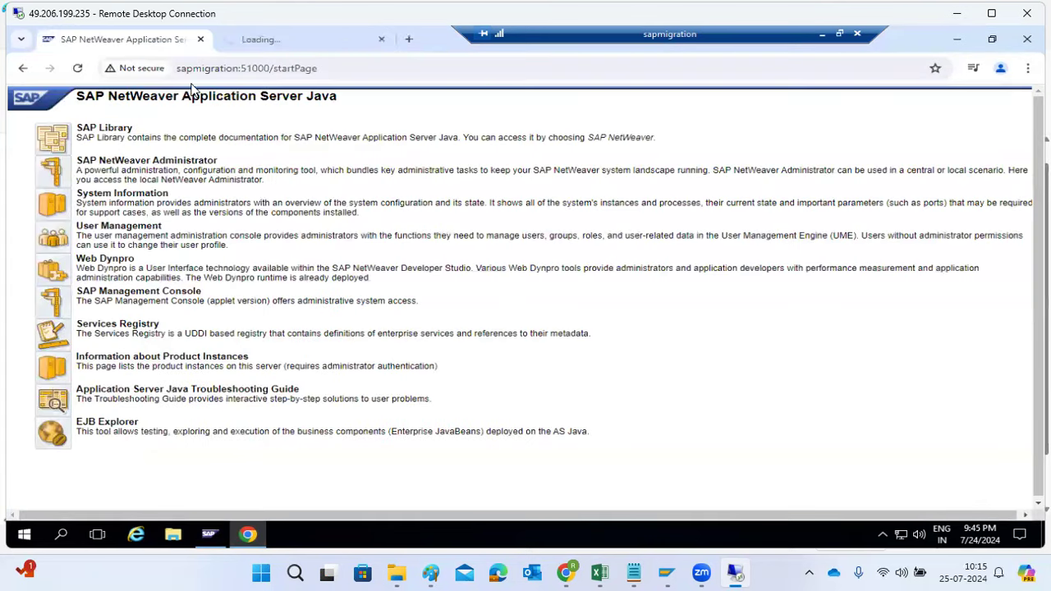
pyautogui.click(276, 68)
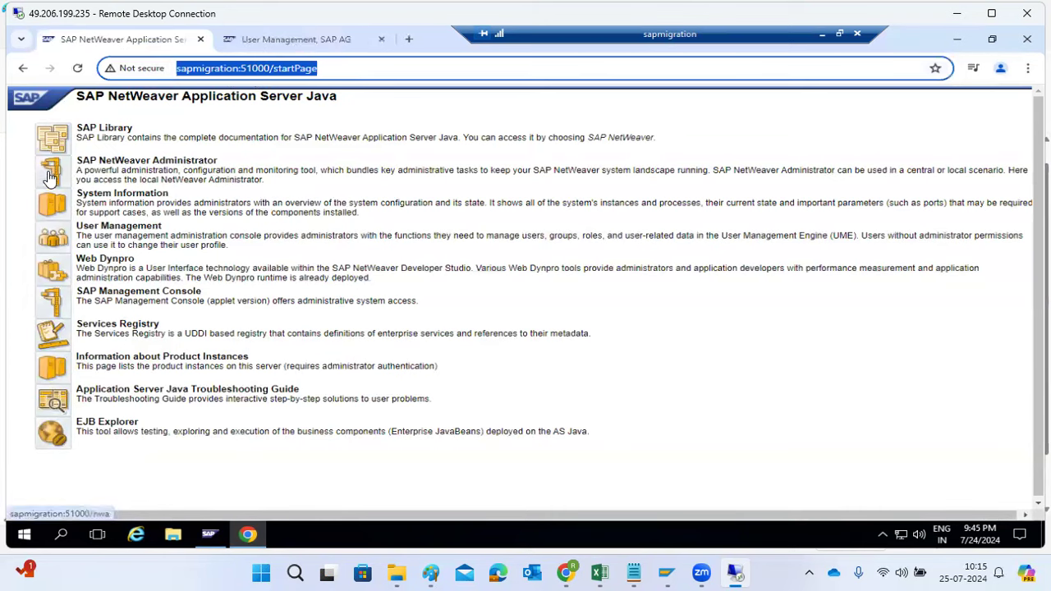
pyautogui.click(115, 171)
pyautogui.moveTo(114, 171); pyautogui.dragTo(334, 188)
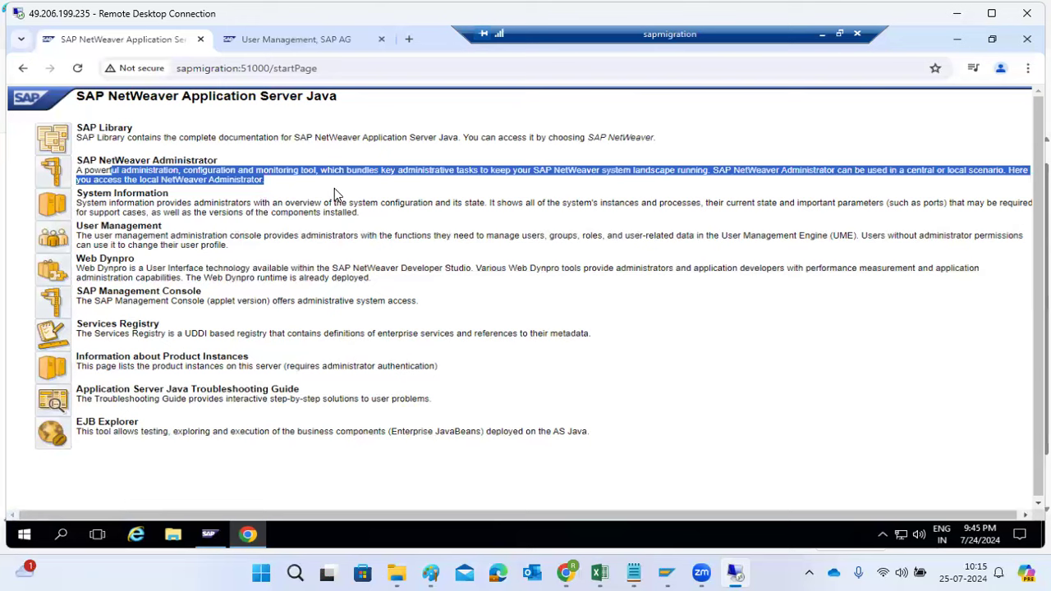
pyautogui.click(55, 210)
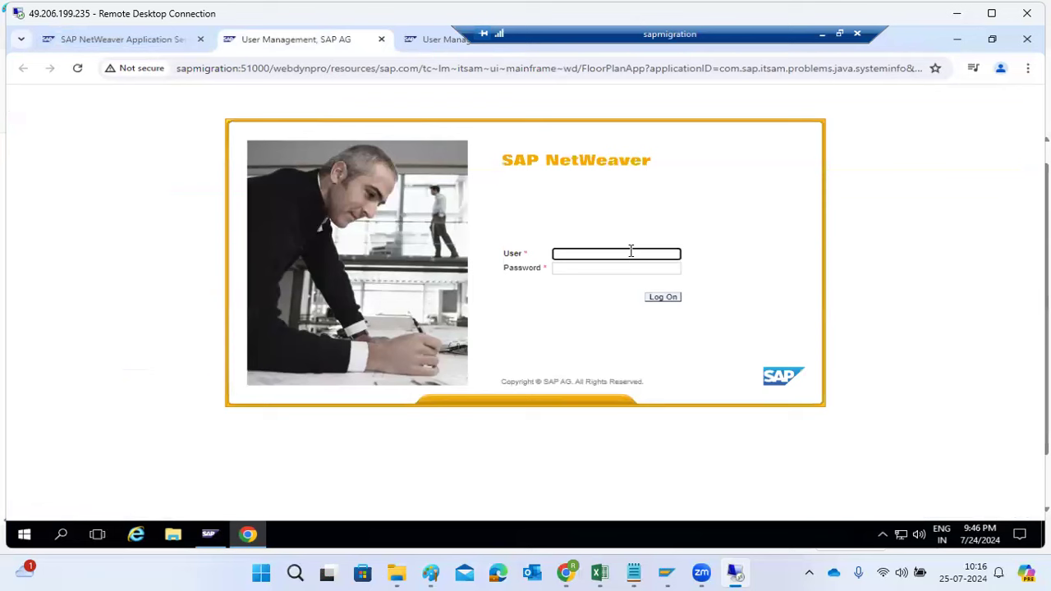
# Log on to SAP NetWeaver as Administrator with the account password
pyautogui.write('Administrator')
pyautogui.press('Tab')
pyautogui.write('********')
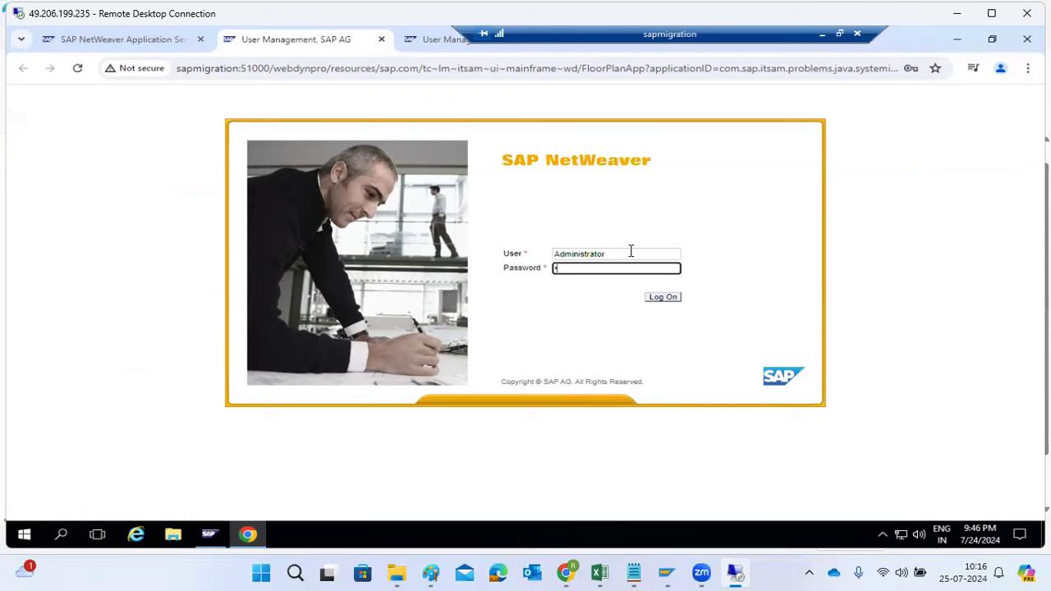
pyautogui.write('**')
pyautogui.press('Return')
# Switch to Paint and add a text box below the stopsap all note, starting with the line j2ee_Admin
pyautogui.click(430, 572)
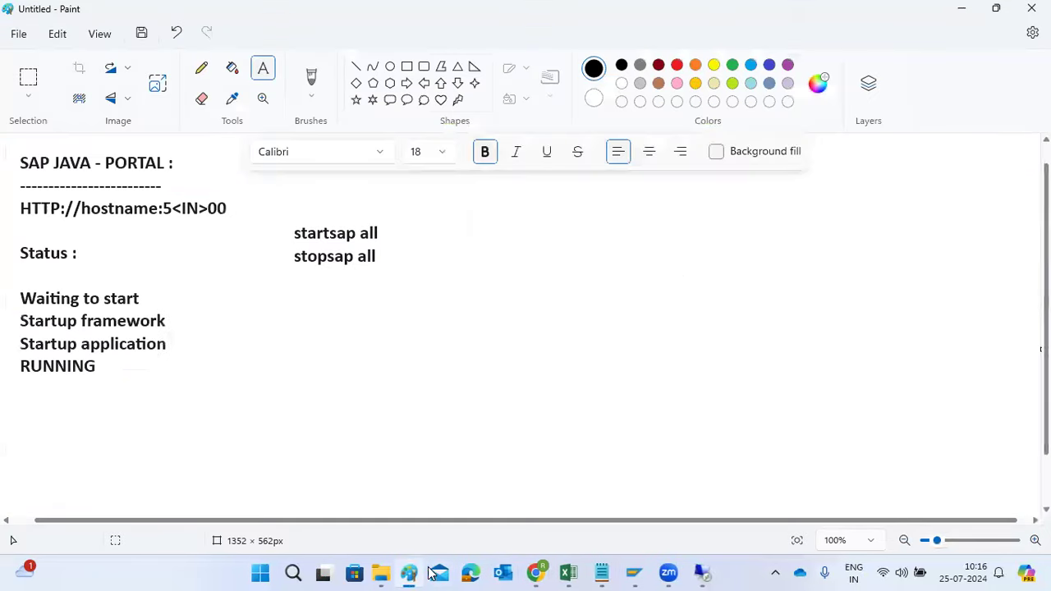
pyautogui.moveTo(243, 315); pyautogui.dragTo(582, 391)
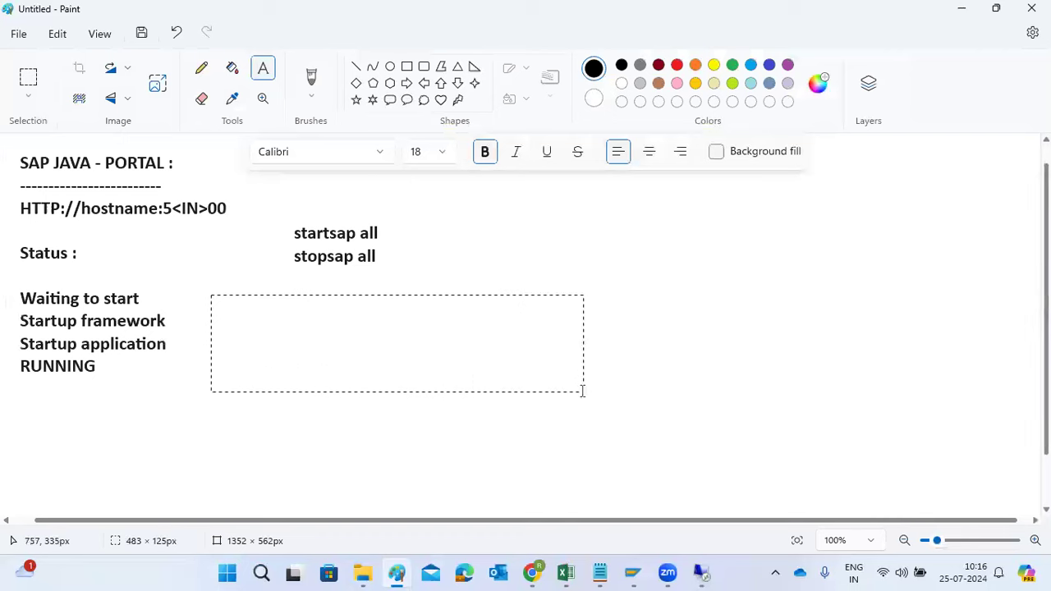
pyautogui.write('j2ee_Admin')
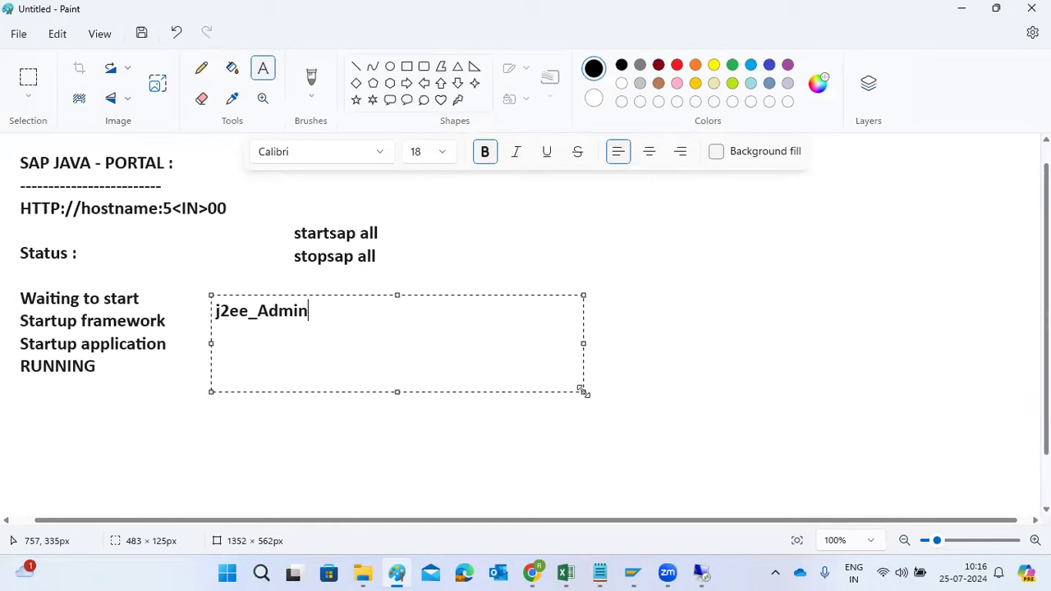
pyautogui.press('Return')
pyautogui.click(858, 1)
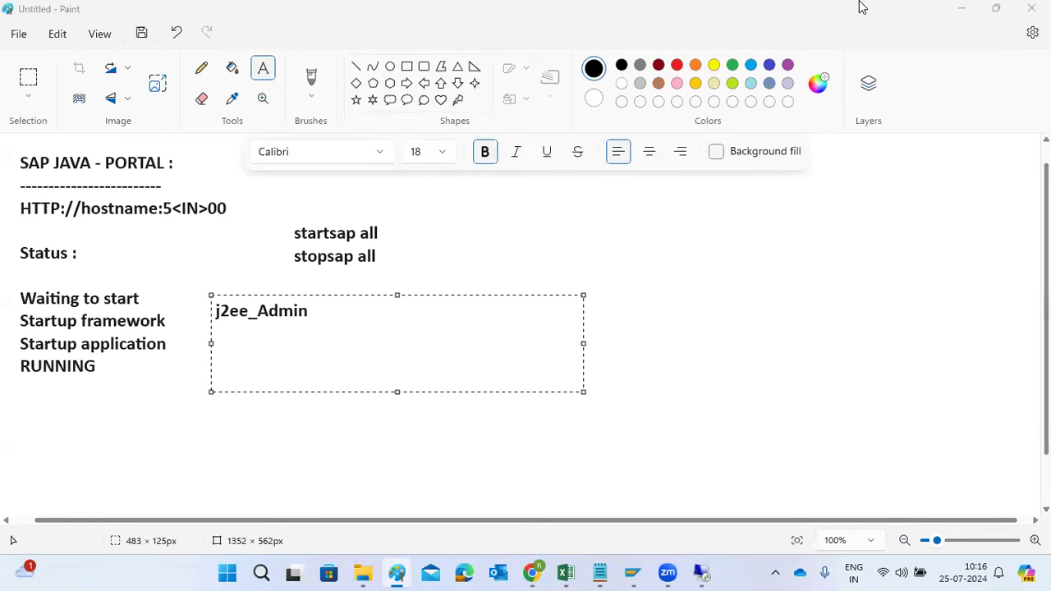
# Add the lines j2ee_guest and Administrator below j2ee_Admin, followed by a short dashed line
pyautogui.click(348, 304)
pyautogui.press('Return')
pyautogui.write('j2e')
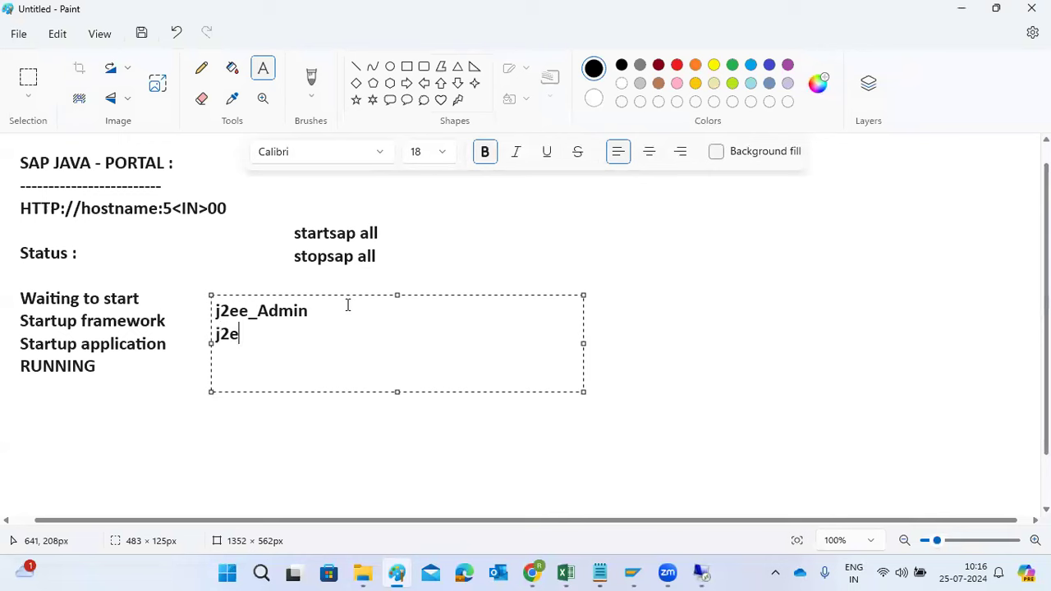
pyautogui.write('e_guest')
pyautogui.press('Return')
pyautogui.write('Adminis')
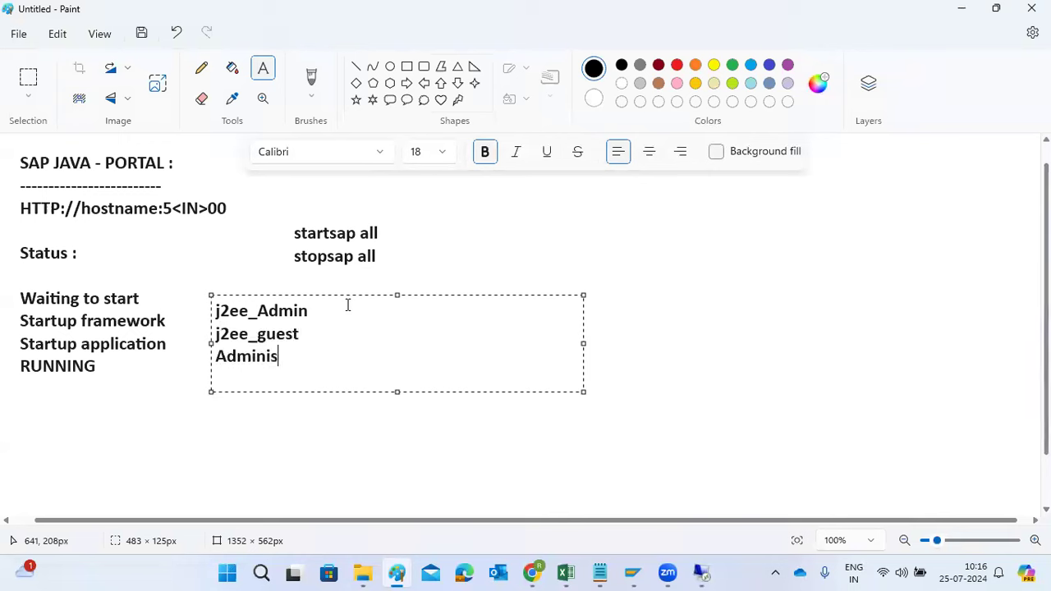
pyautogui.write('trato')
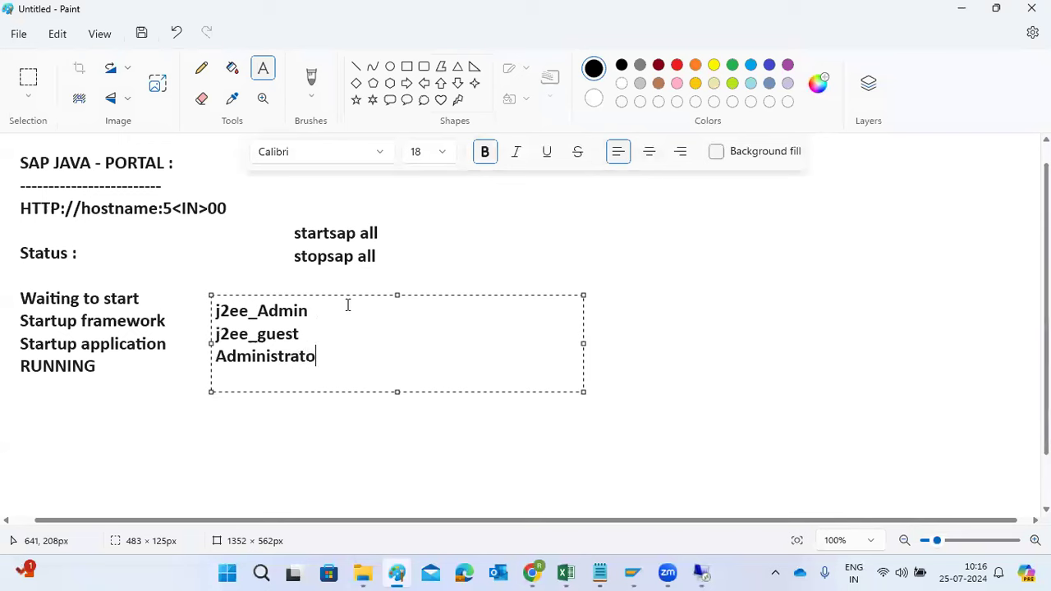
pyautogui.write('r')
pyautogui.hotkey('ctrl', 'a')
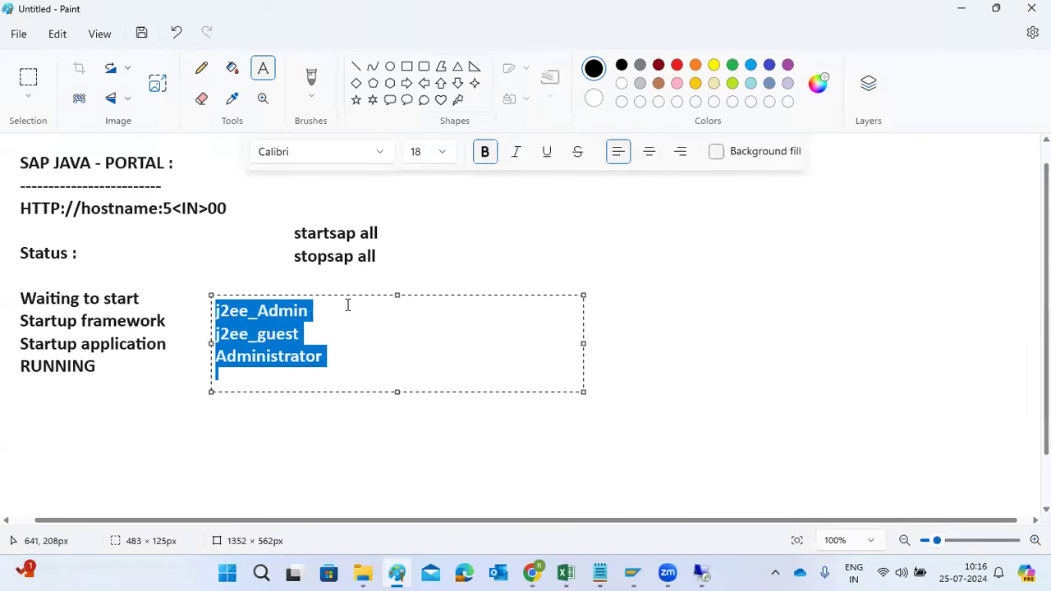
pyautogui.press('Right')
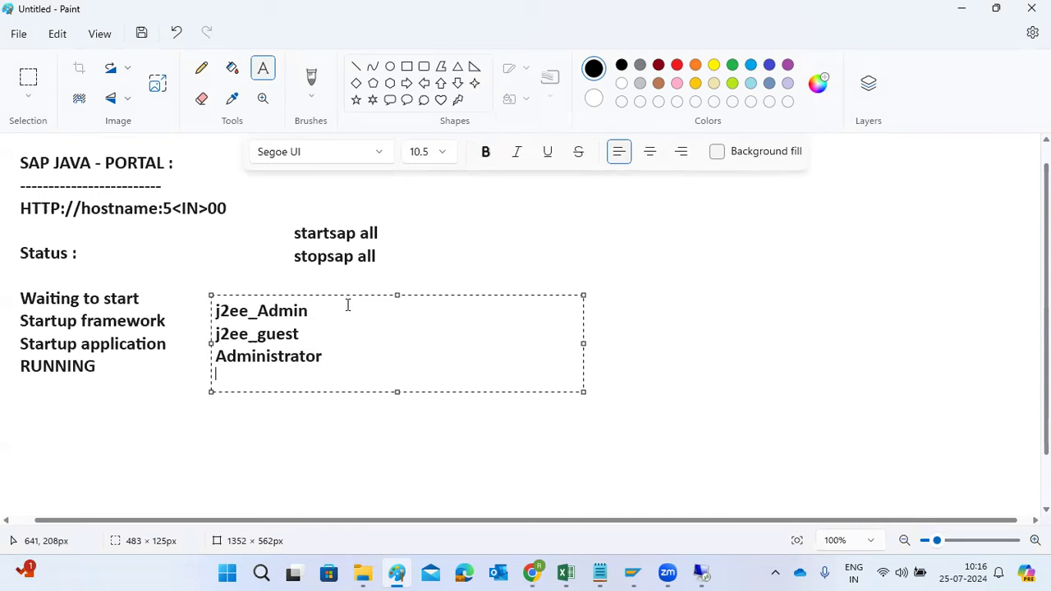
pyautogui.write('--------')
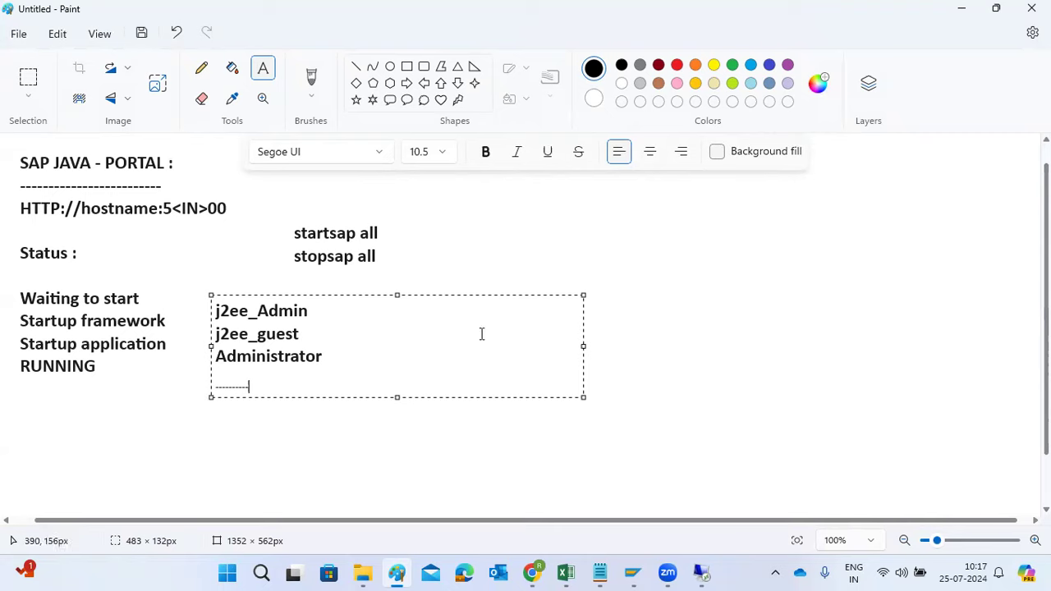
# Switch back to the Remote Desktop session and save the Administrator login in Chrome's password manager
pyautogui.click(700, 573)
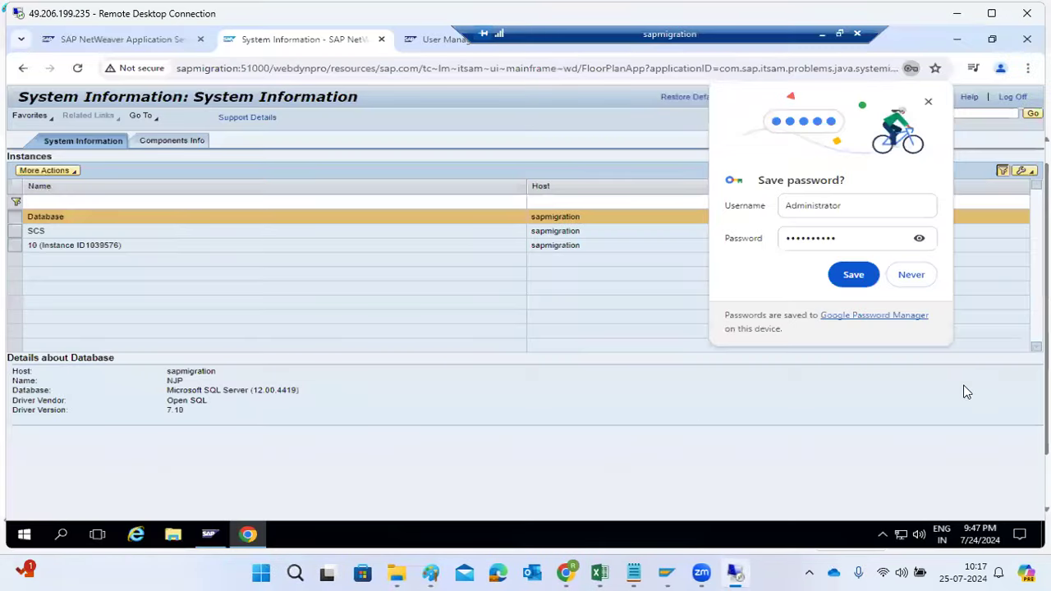
pyautogui.click(856, 276)
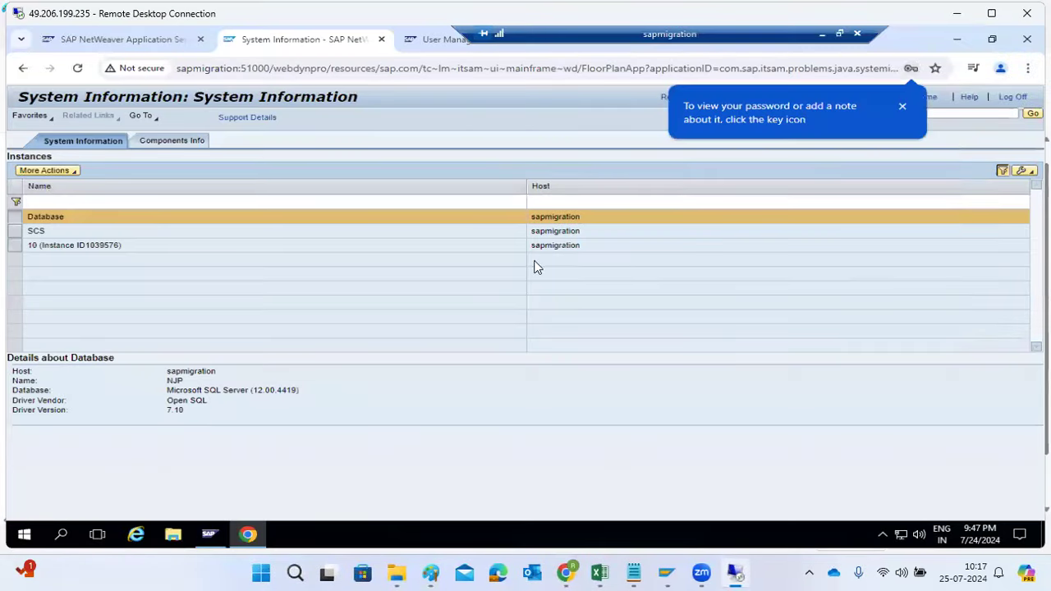
# Show the details of instance 10 and examine its HTTP, Telnet and P4 ports and VM information
pyautogui.click(38, 249)
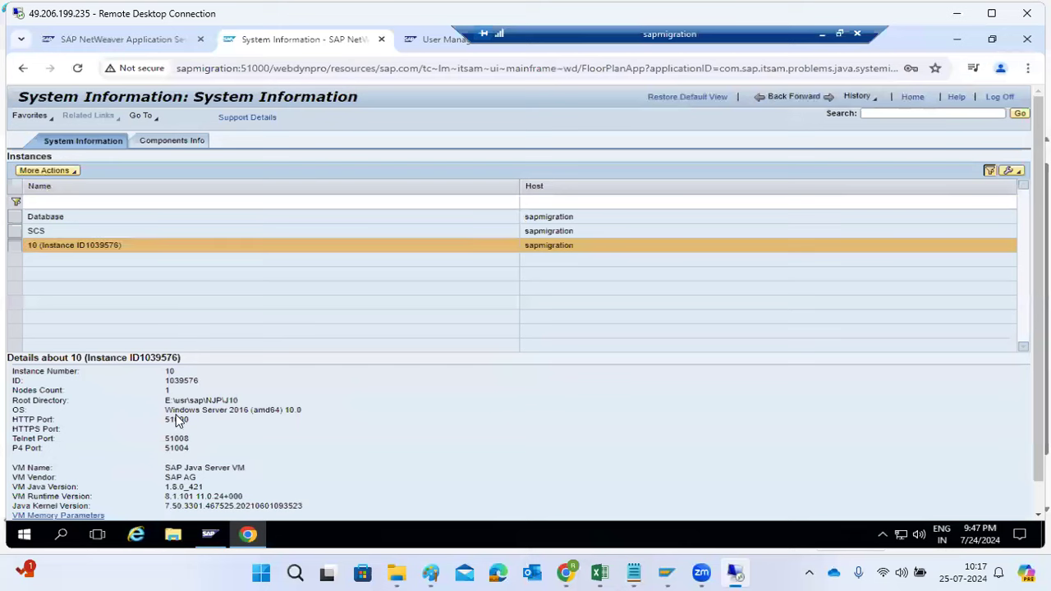
pyautogui.moveTo(166, 420); pyautogui.dragTo(192, 426)
pyautogui.click(169, 452)
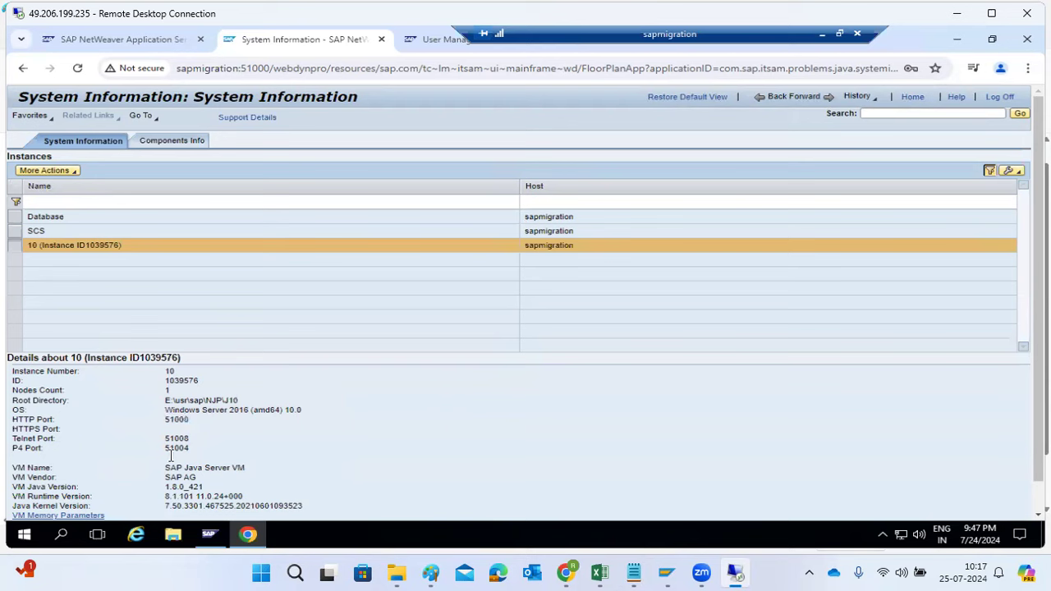
pyautogui.scroll(-1, 188, 452)
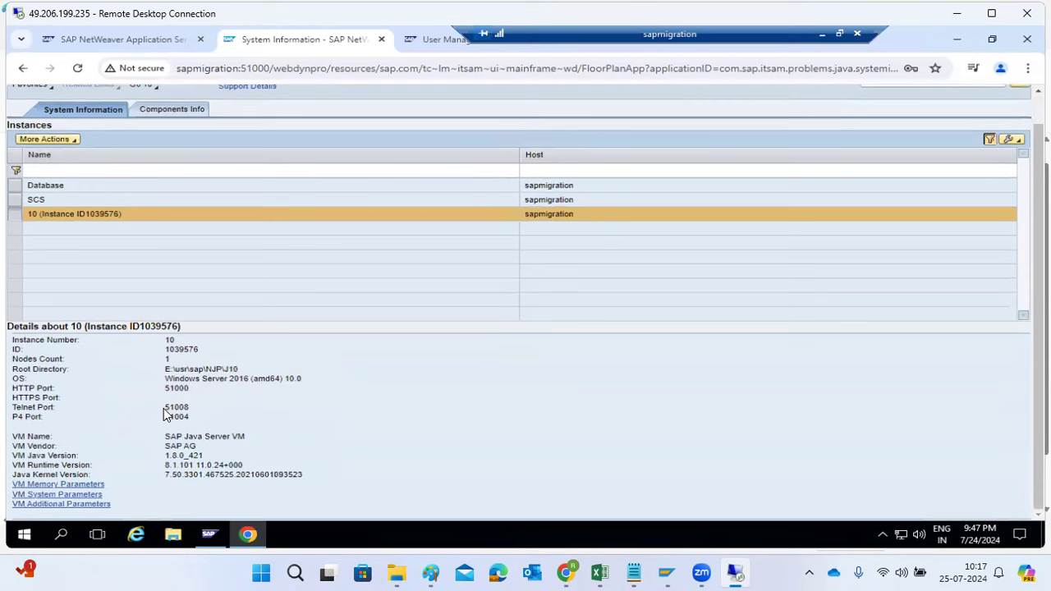
pyautogui.scroll(1, 174, 394)
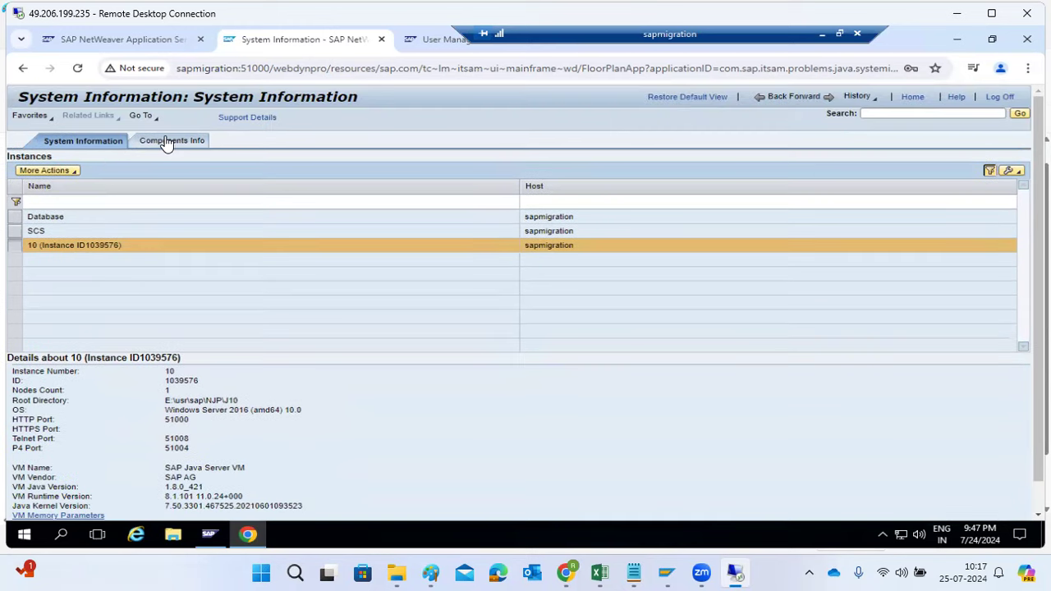
# Open Components Info and view the development components of AJAX-RUNTIME and COMP_BUILDT, returning to AJAX-RUNTIME
pyautogui.click(167, 141)
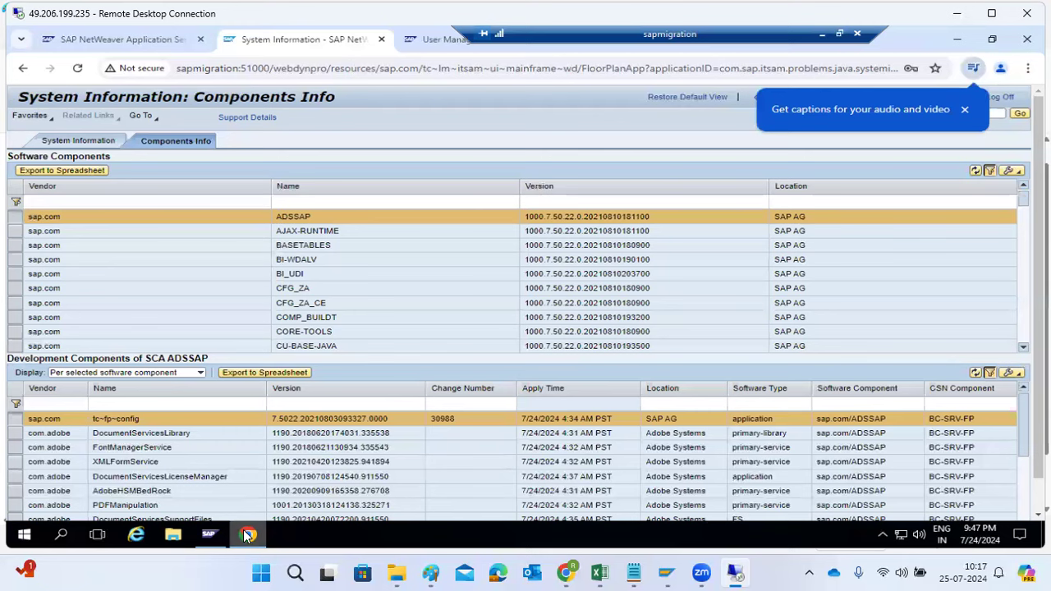
pyautogui.moveTo(248, 535)
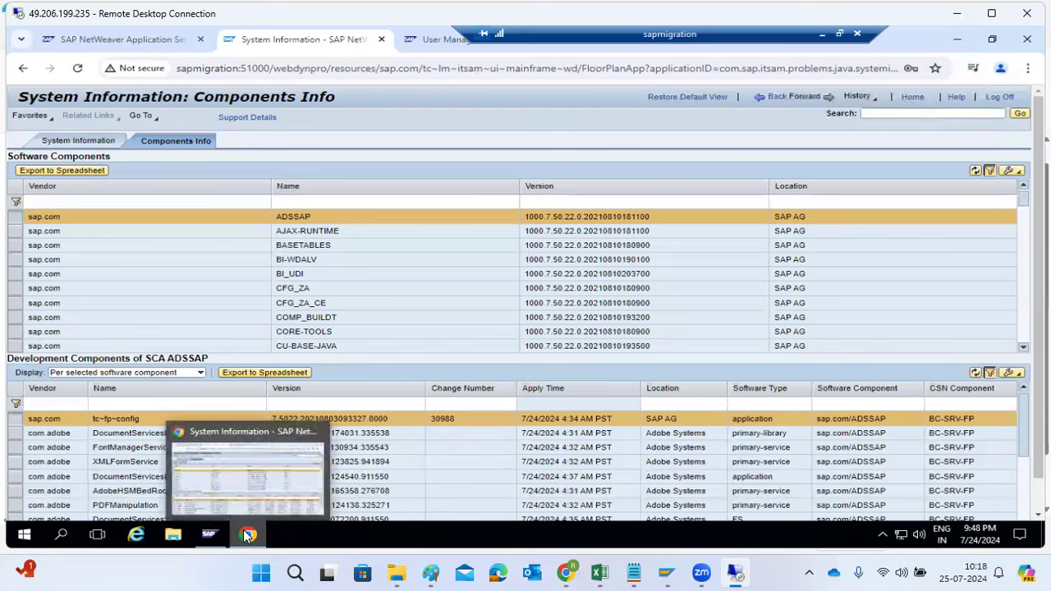
pyautogui.click(323, 233)
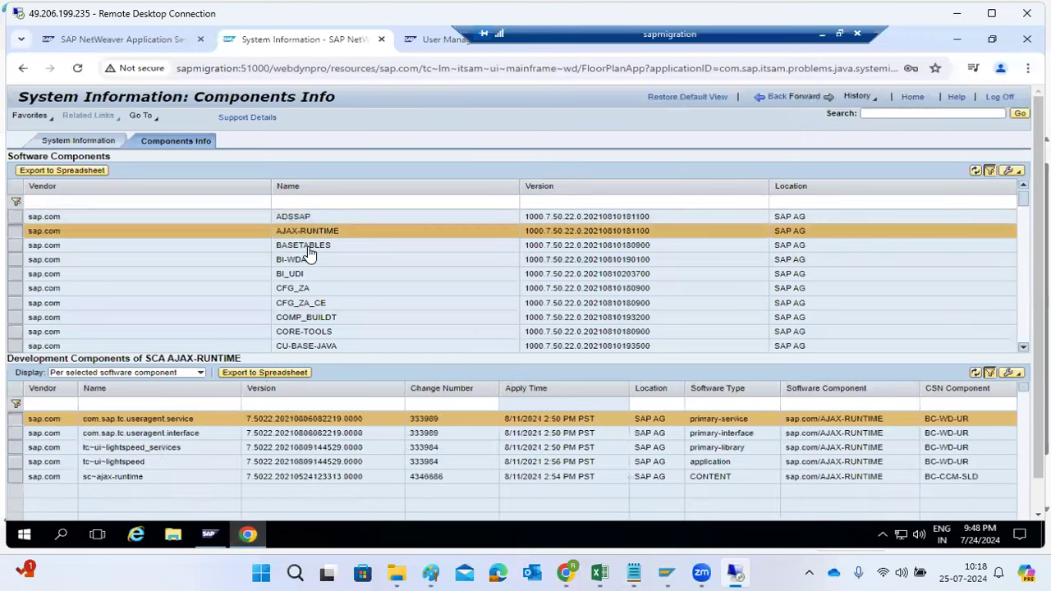
pyautogui.click(302, 320)
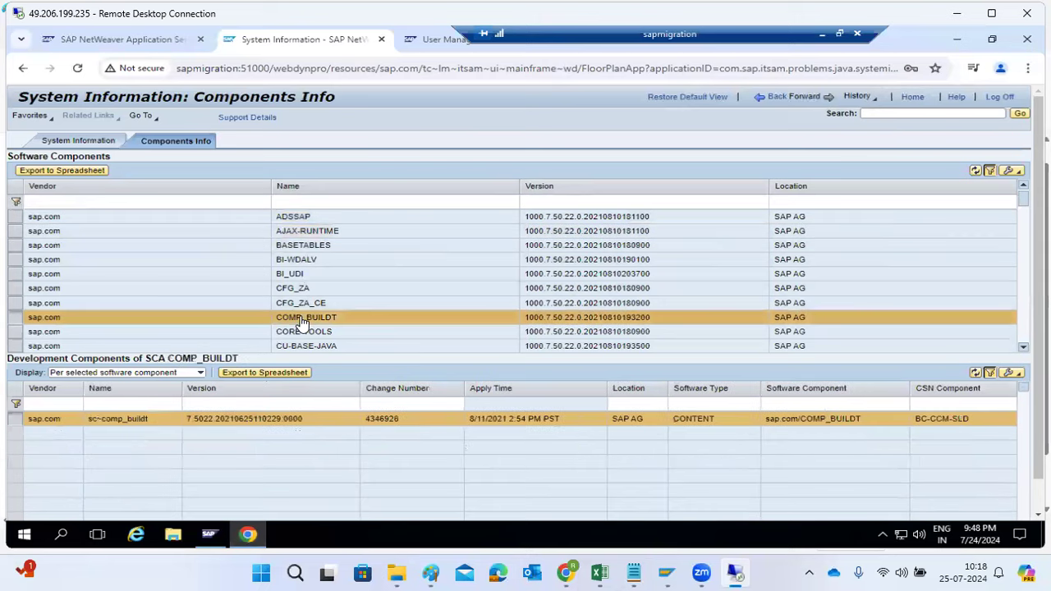
pyautogui.click(302, 237)
# Look through the Software Components list, return to its beginning and show the development components of BASETABLES
pyautogui.scroll(-4, 302, 237)
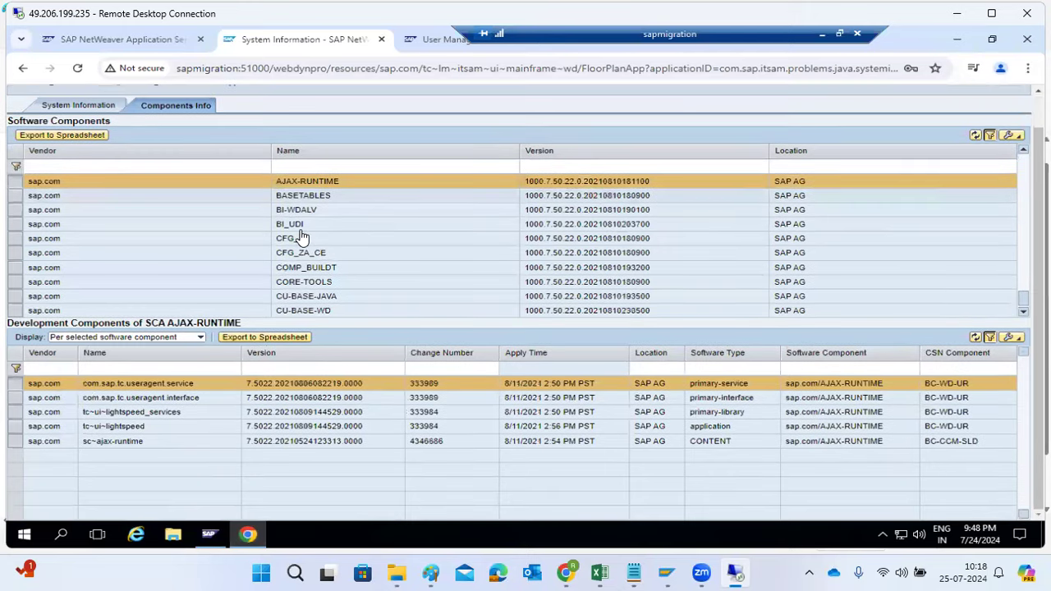
pyautogui.scroll(-10, 298, 316)
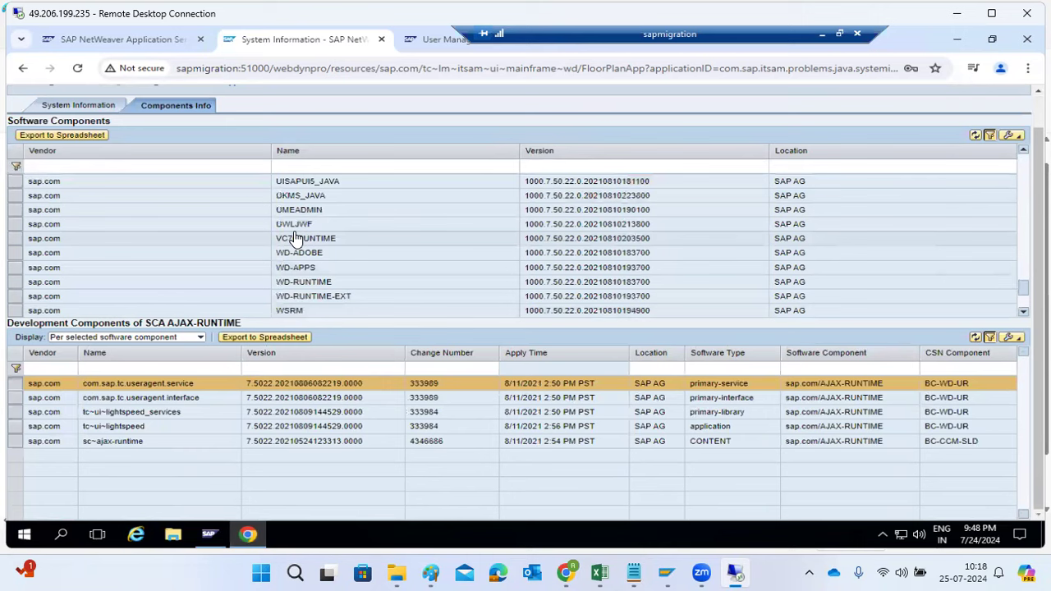
pyautogui.scroll(2, 298, 238)
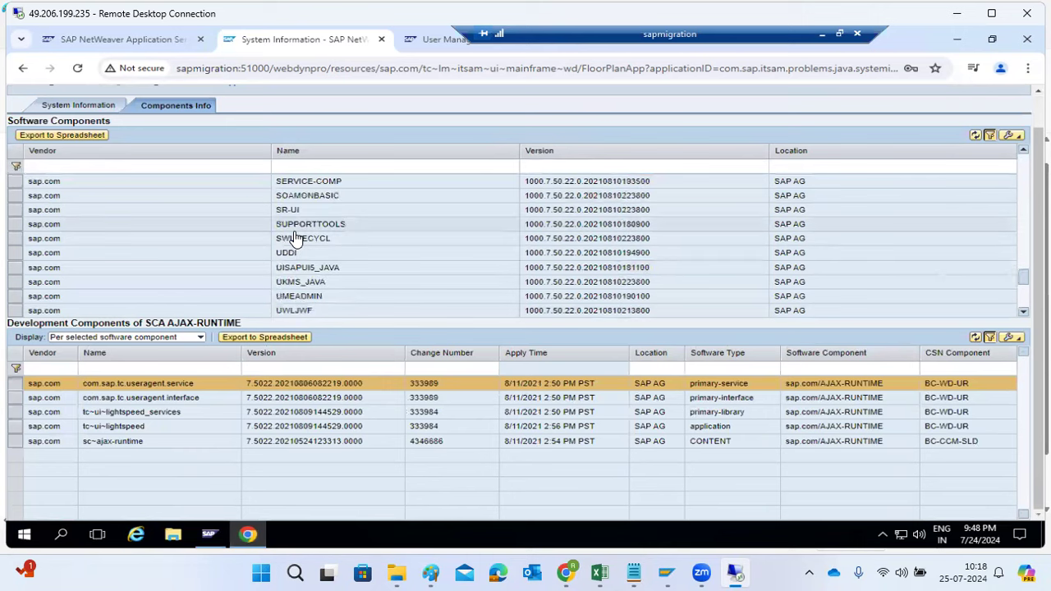
pyautogui.scroll(2, 296, 239)
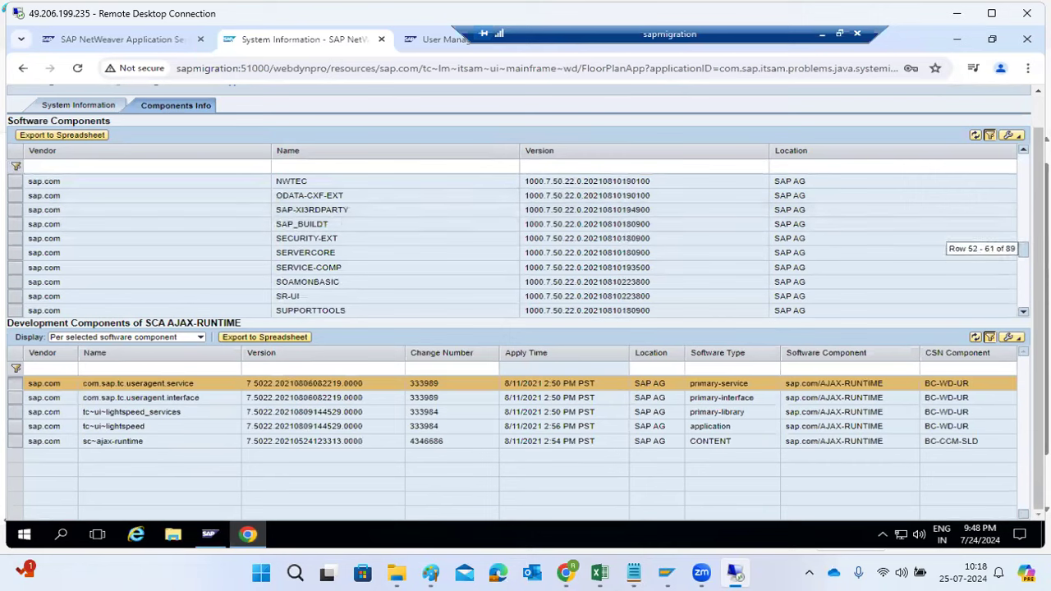
pyautogui.moveTo(1023, 249); pyautogui.dragTo(1023, 162)
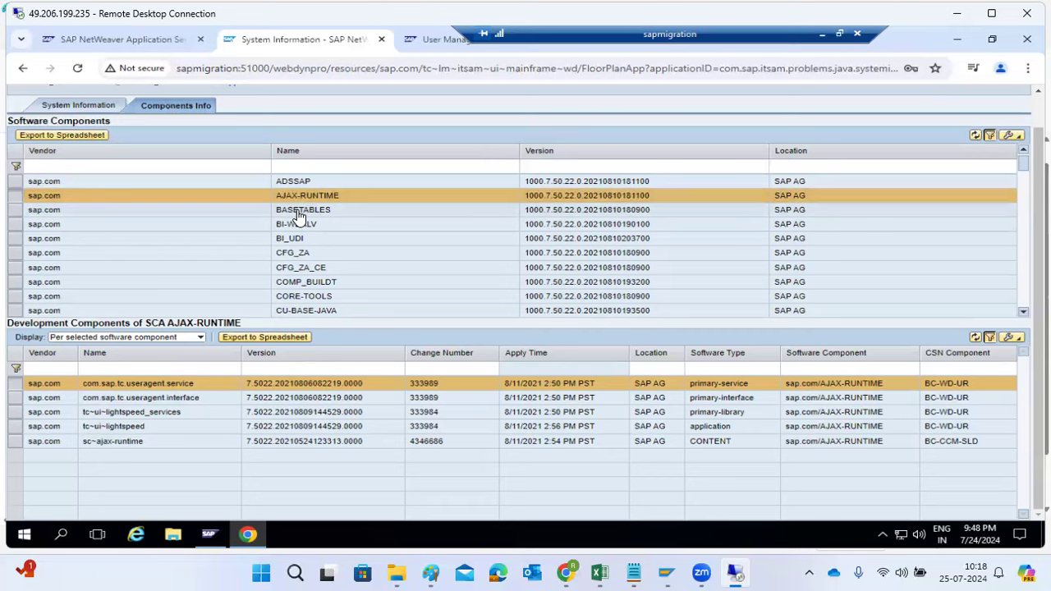
pyautogui.click(299, 212)
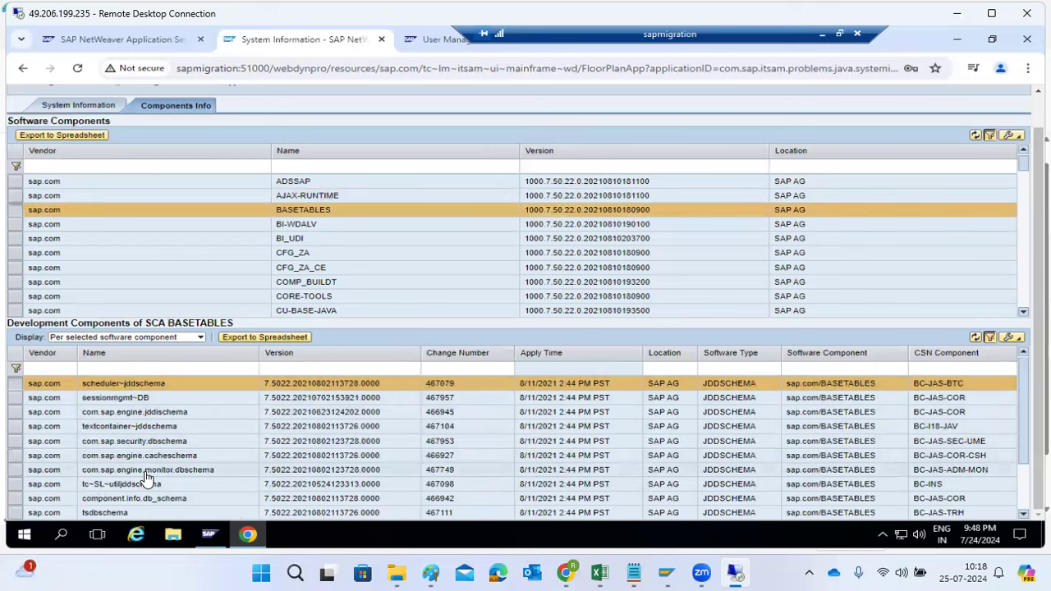
pyautogui.hotkey('alt', 'Tab')
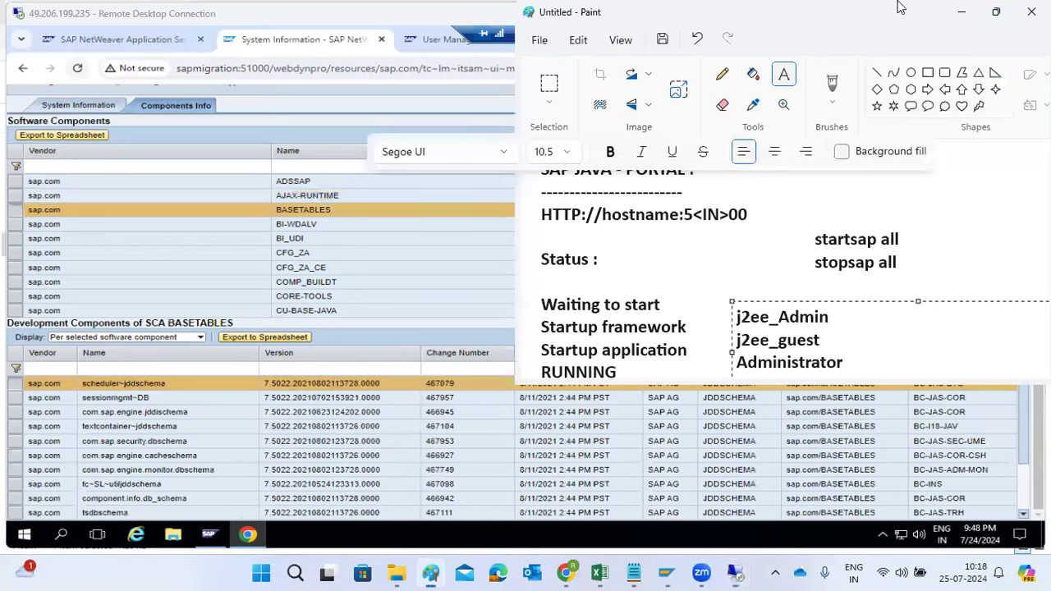
pyautogui.click(995, 11)
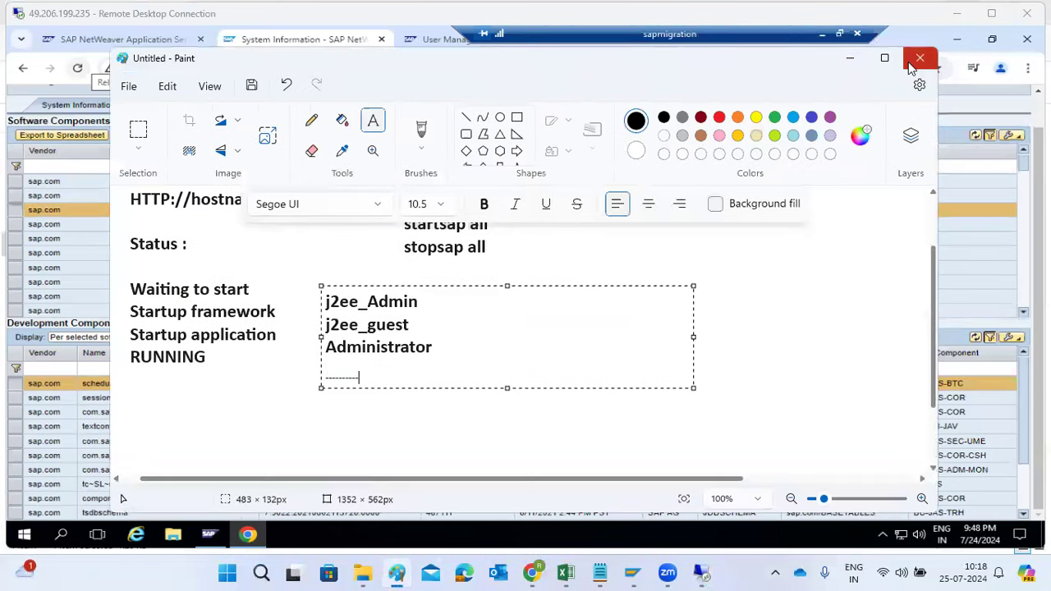
pyautogui.click(95, 268)
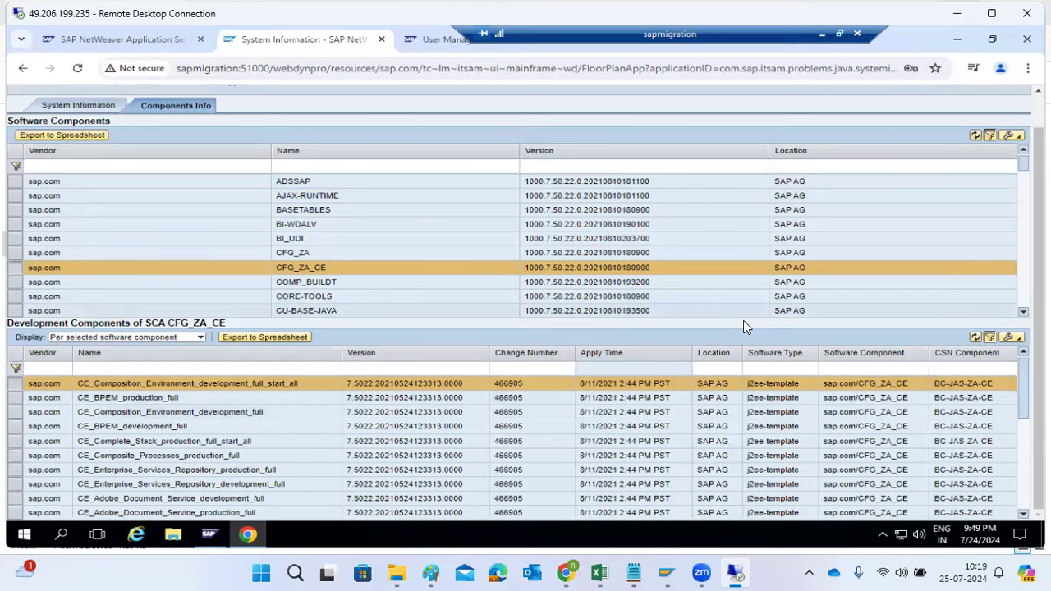
# Select the ADSSAP software component and highlight the individual parts of its version number, followed by the whole version
pyautogui.click(529, 187)
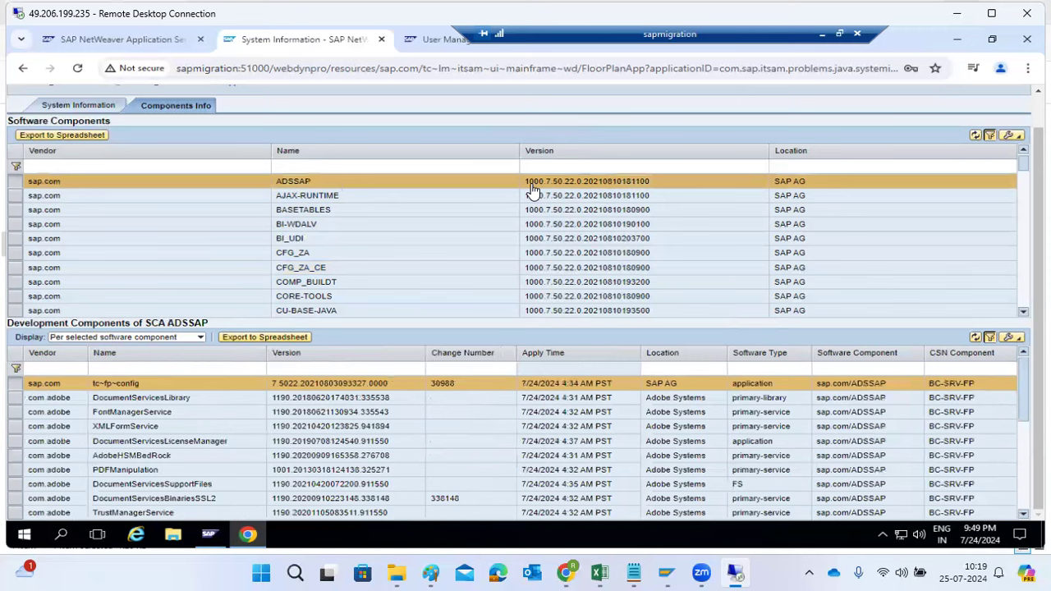
pyautogui.moveTo(525, 185); pyautogui.dragTo(541, 185)
pyautogui.moveTo(546, 188); pyautogui.dragTo(563, 189)
pyautogui.moveTo(564, 189); pyautogui.dragTo(573, 189)
pyautogui.click(579, 188)
pyautogui.moveTo(584, 182); pyautogui.dragTo(650, 189)
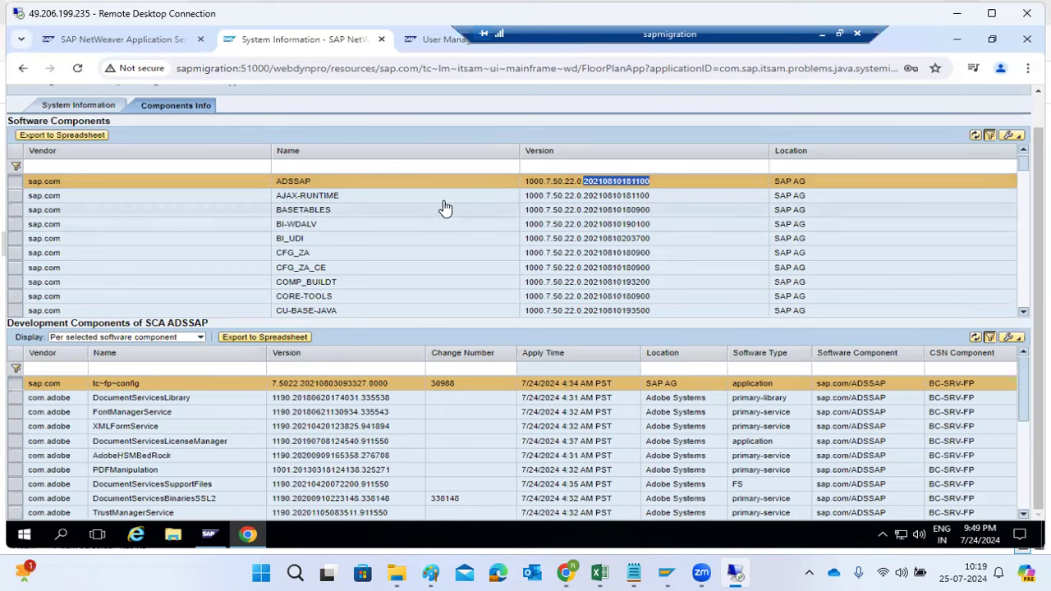
pyautogui.moveTo(526, 182); pyautogui.dragTo(662, 185)
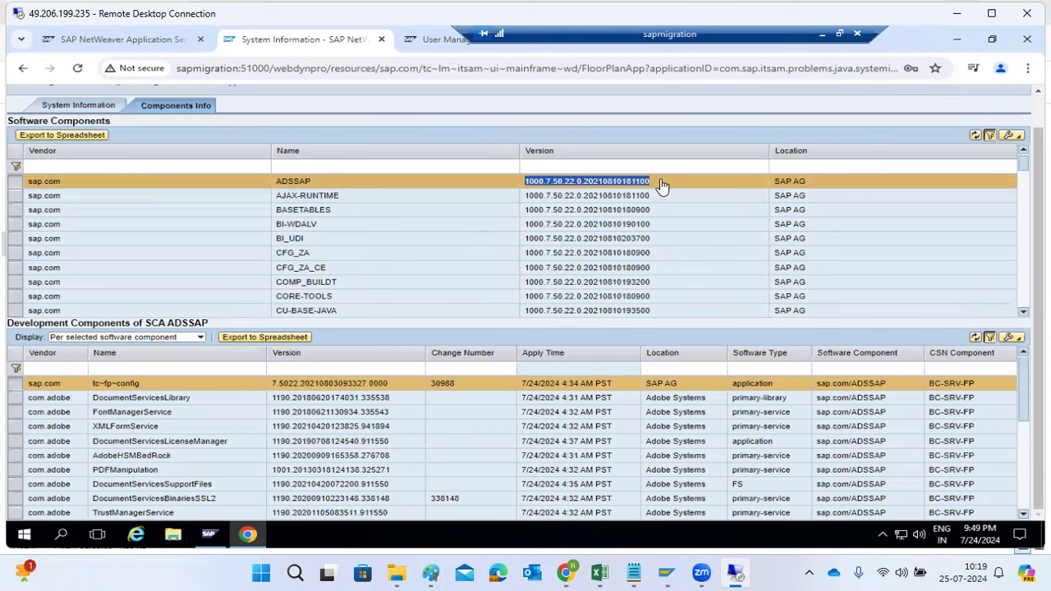
# View the BI_UDI development components, look through the remaining software component versions, and return to the System Information view
pyautogui.click(570, 238)
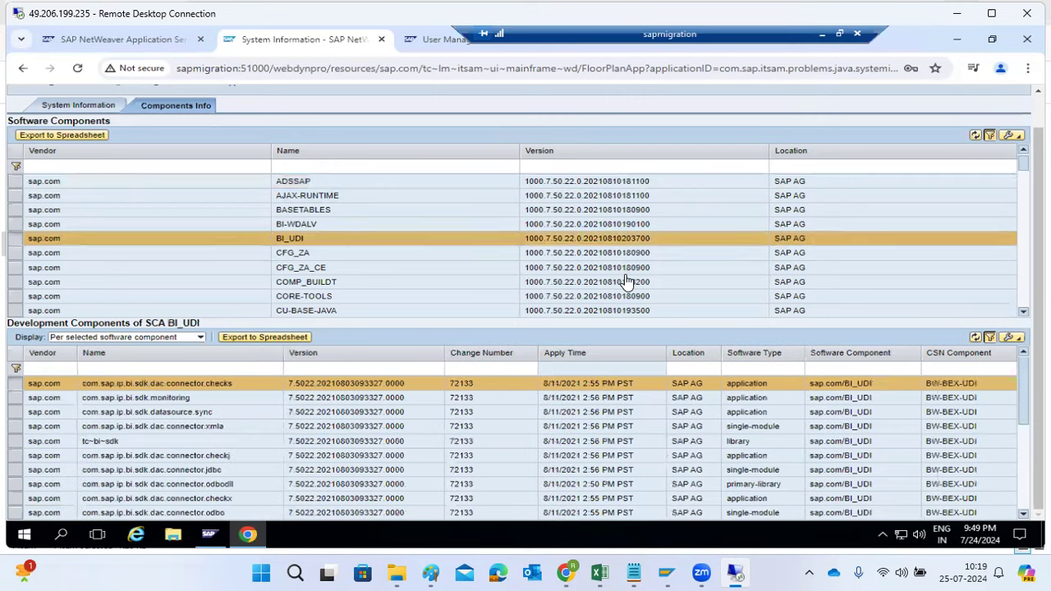
pyautogui.scroll(-10, 626, 280)
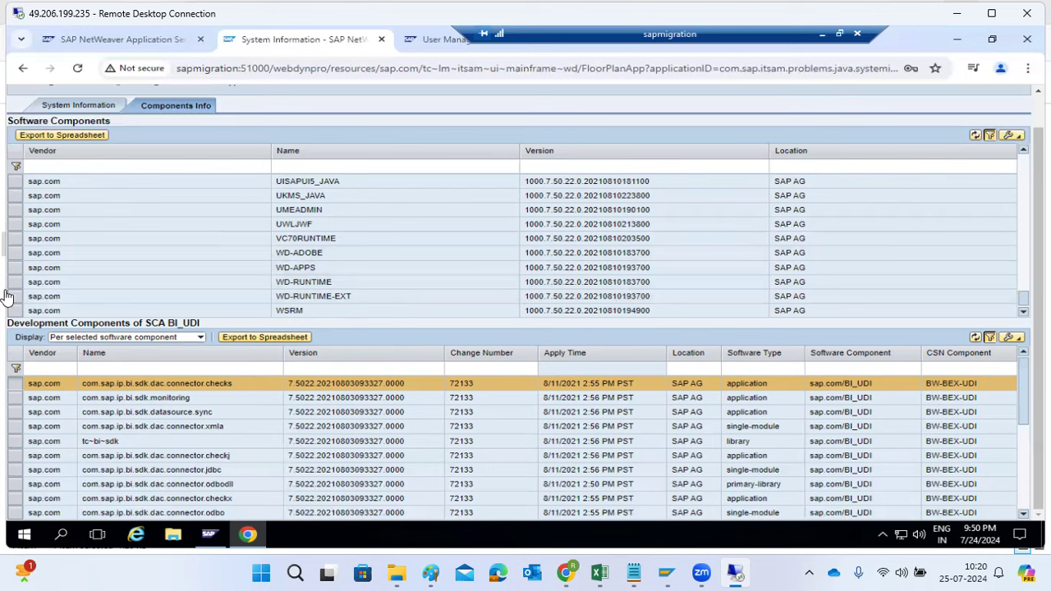
pyautogui.click(82, 107)
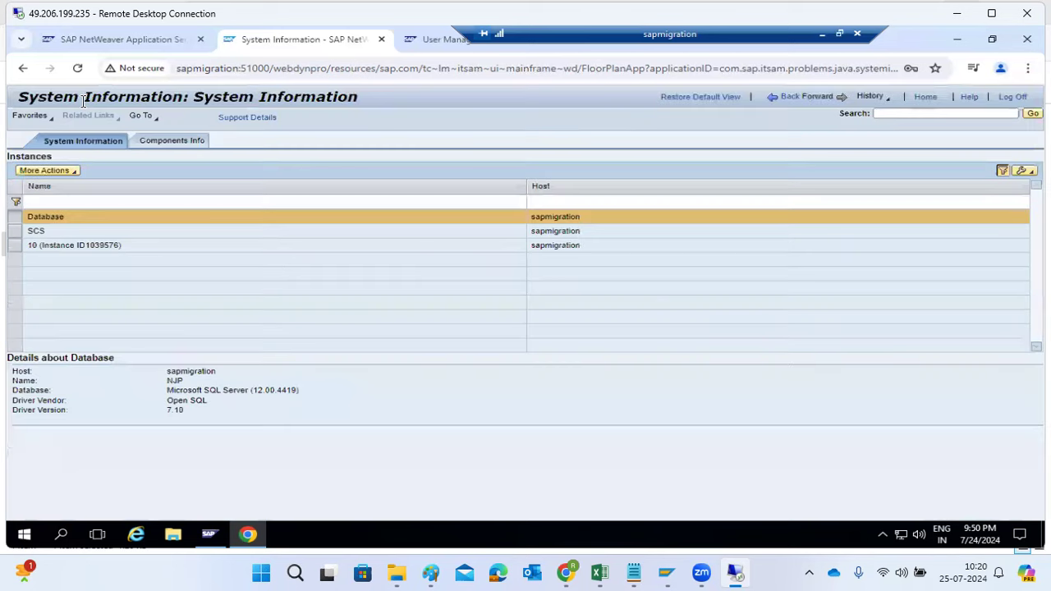
# Export the Software Components list to a spreadsheet, download NJP_SoftwareComponents.xls and dismiss the export dialog
pyautogui.click(173, 141)
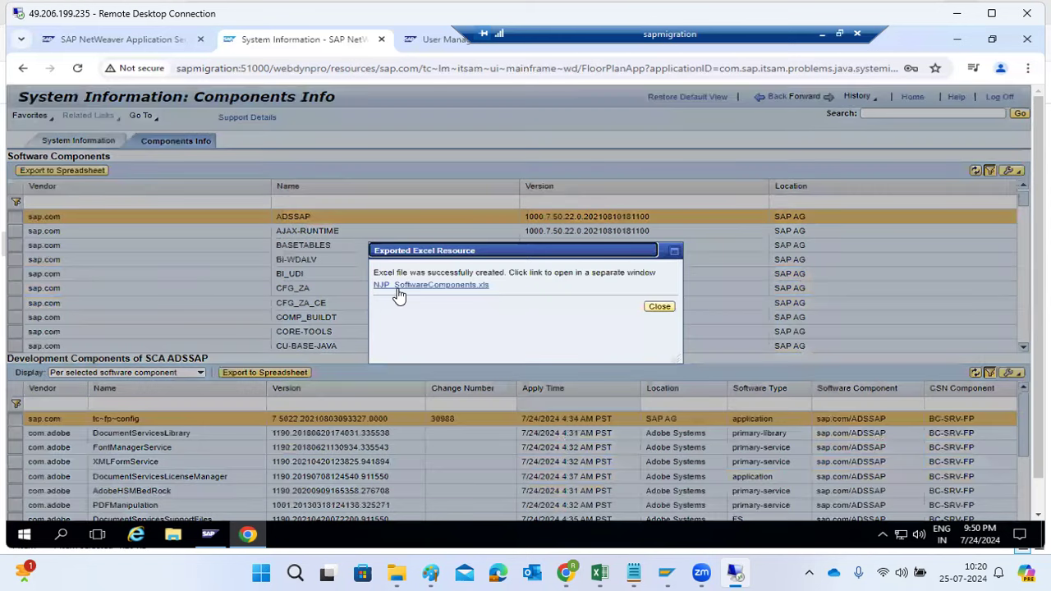
pyautogui.click(399, 287)
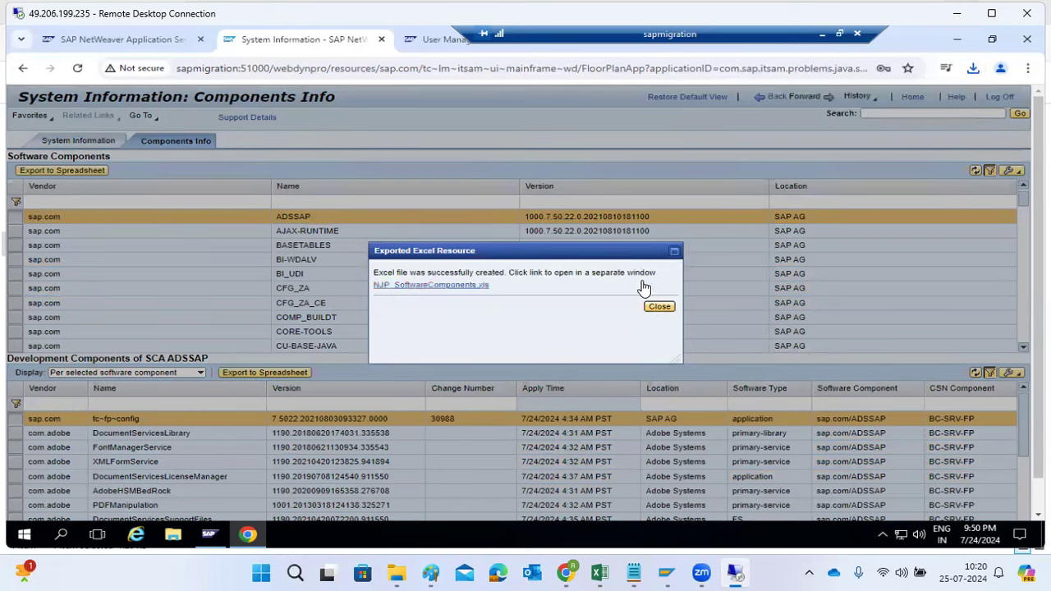
pyautogui.click(658, 307)
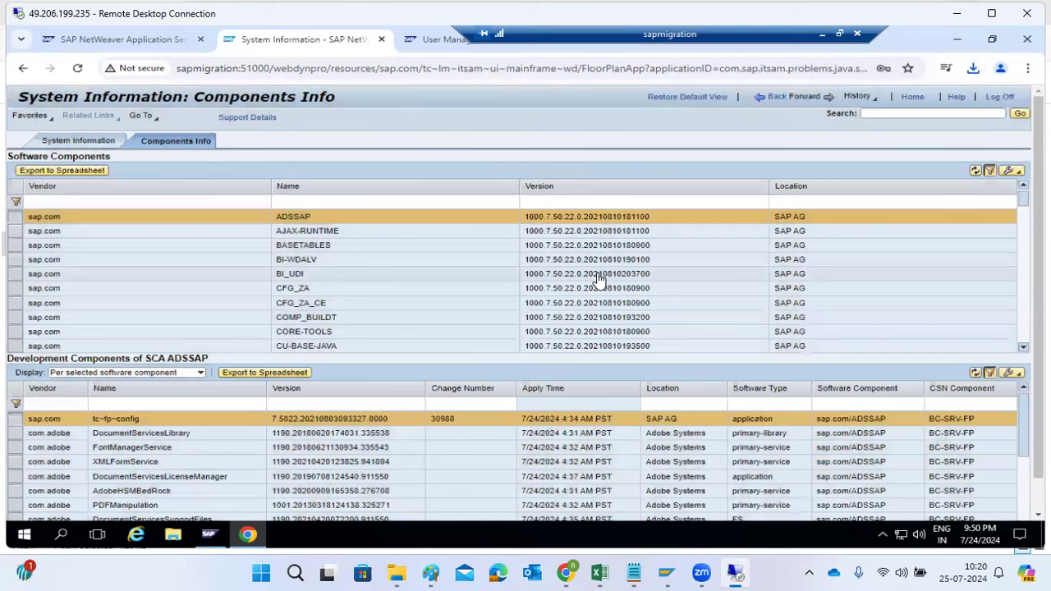
# Close the User Management page, glance at the NetWeaver Application Server Java start page and return to Components Info
pyautogui.moveTo(585, 38); pyautogui.dragTo(751, 41)
pyautogui.click(561, 38)
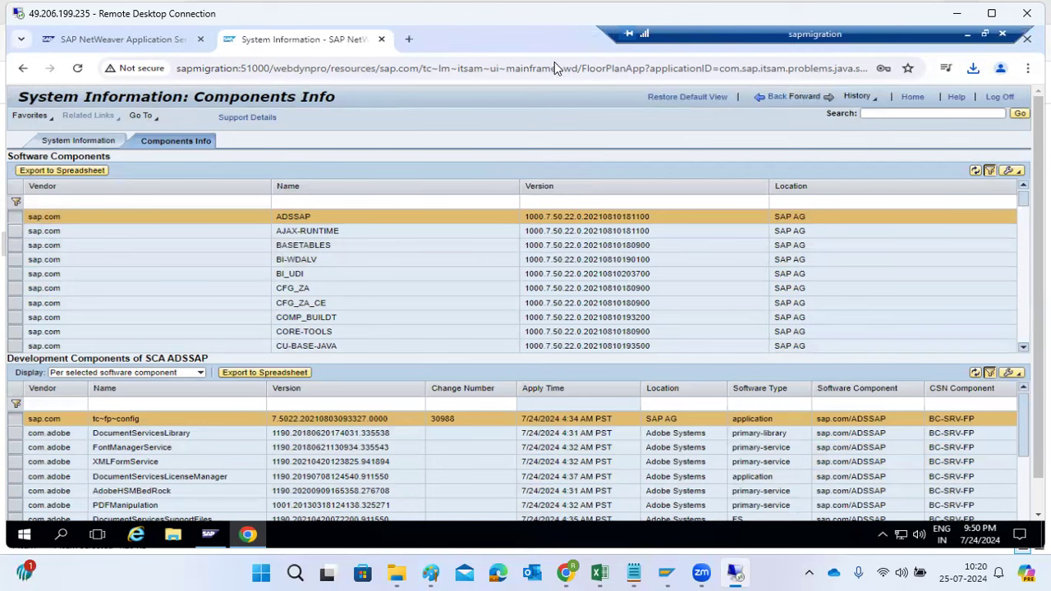
pyautogui.click(141, 42)
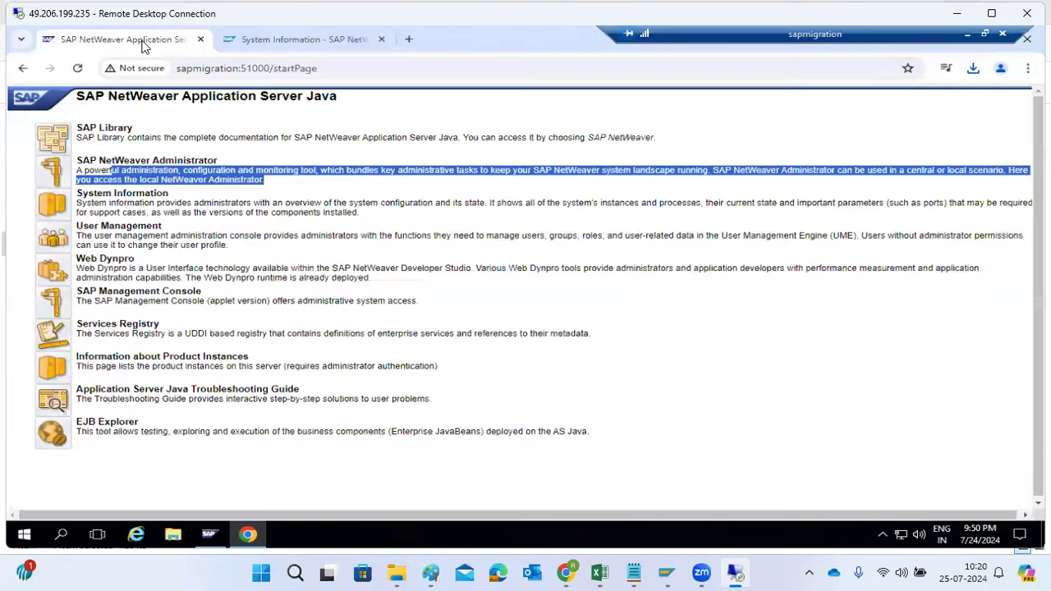
pyautogui.click(244, 41)
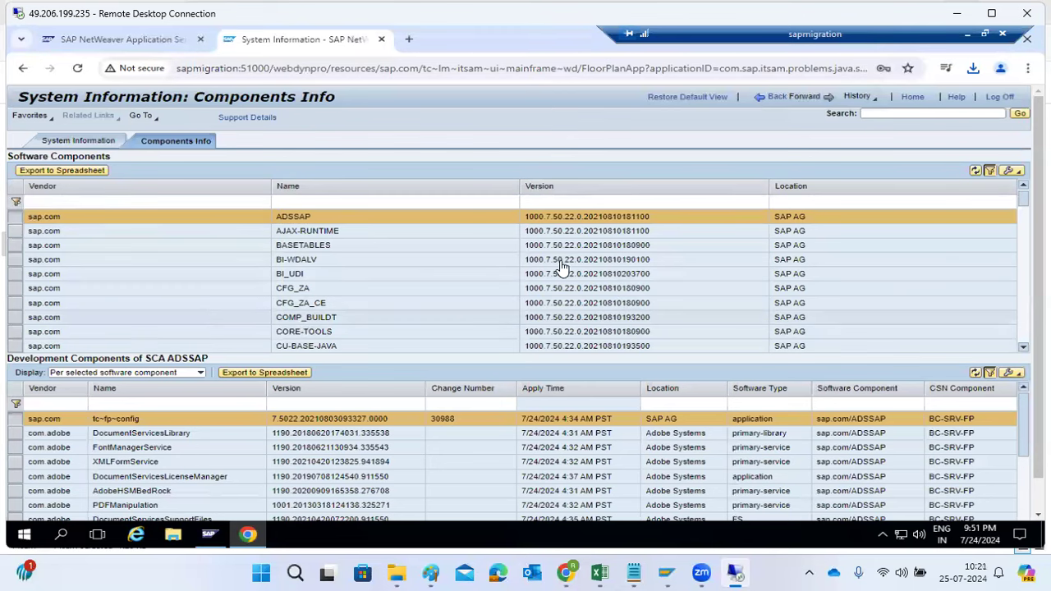
# Switch to the Paint notes and draw three black rounded rectangles stacked vertically, about 96 × 43, 558 × 257 and 152 × 87 px
pyautogui.click(957, 14)
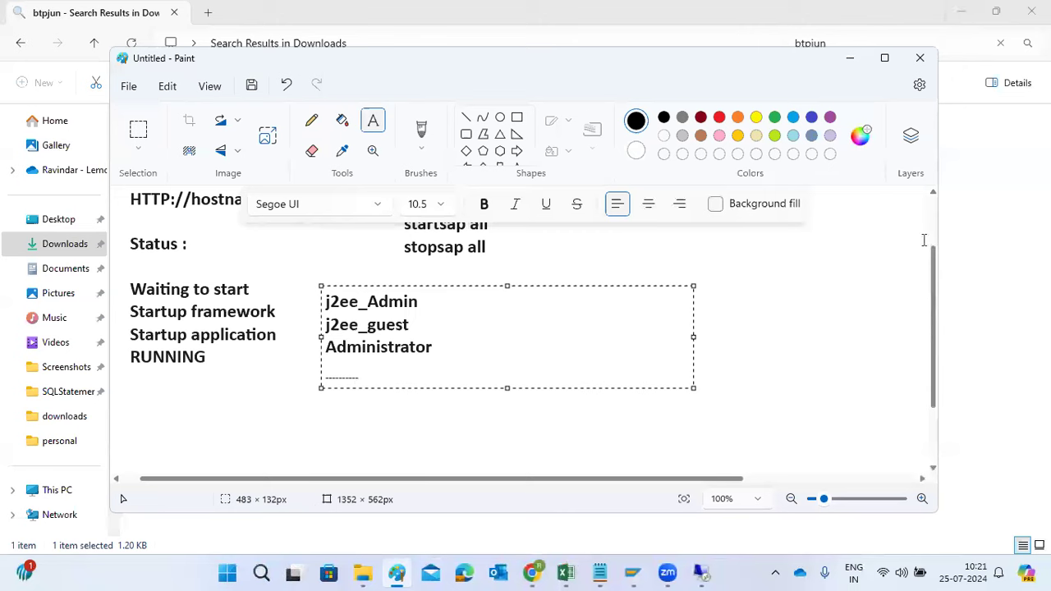
pyautogui.click(884, 57)
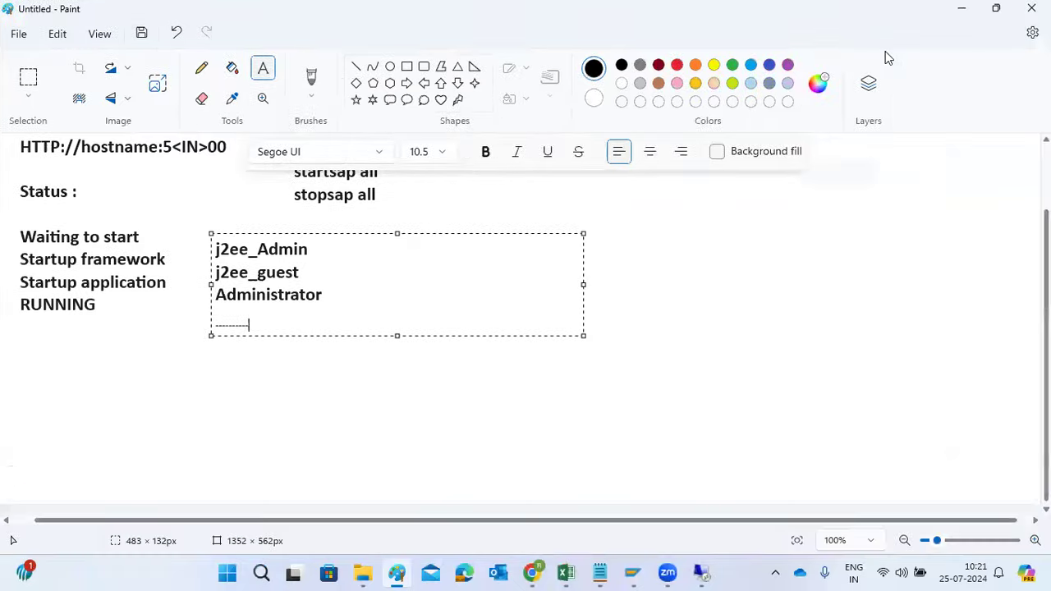
pyautogui.click(711, 286)
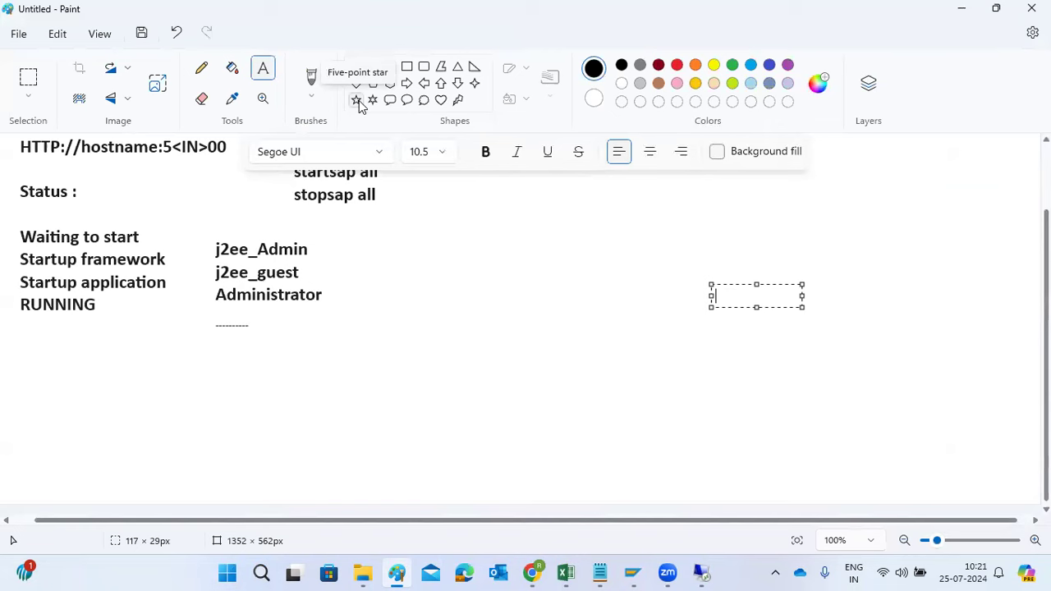
pyautogui.click(423, 66)
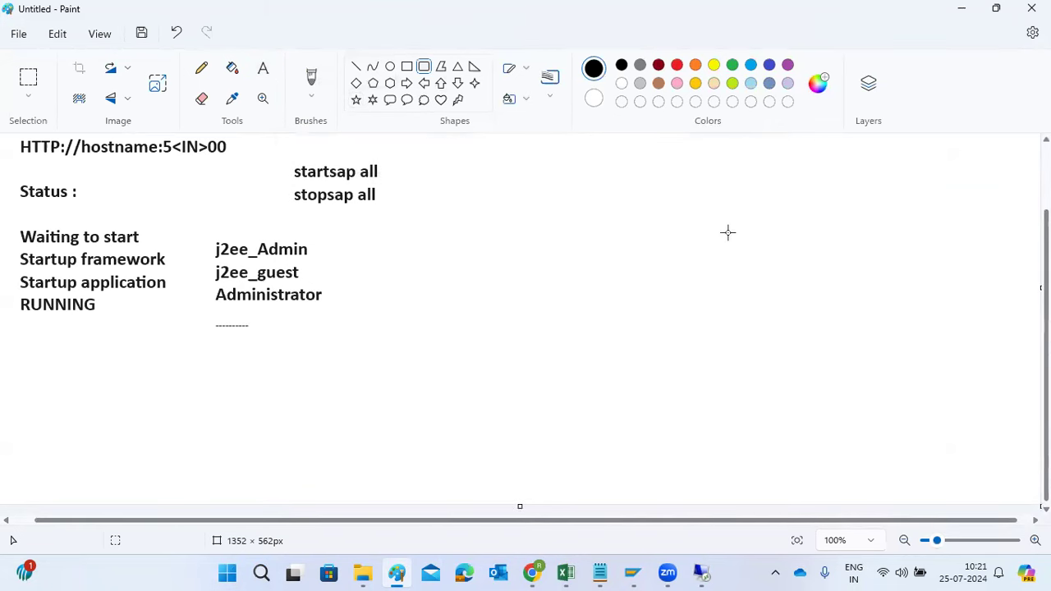
pyautogui.moveTo(719, 142); pyautogui.dragTo(795, 175)
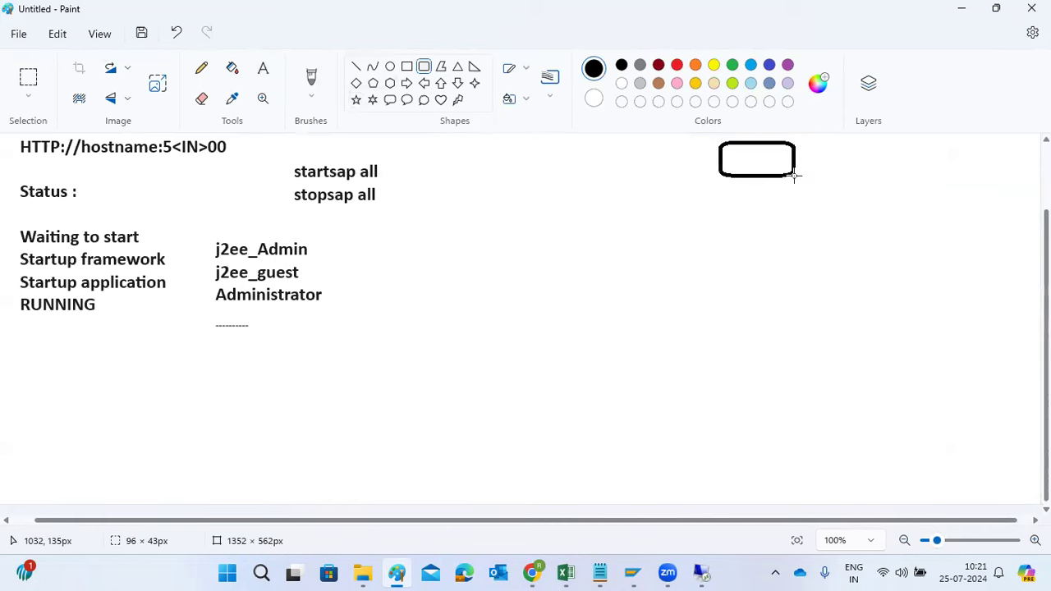
pyautogui.moveTo(546, 198); pyautogui.dragTo(977, 397)
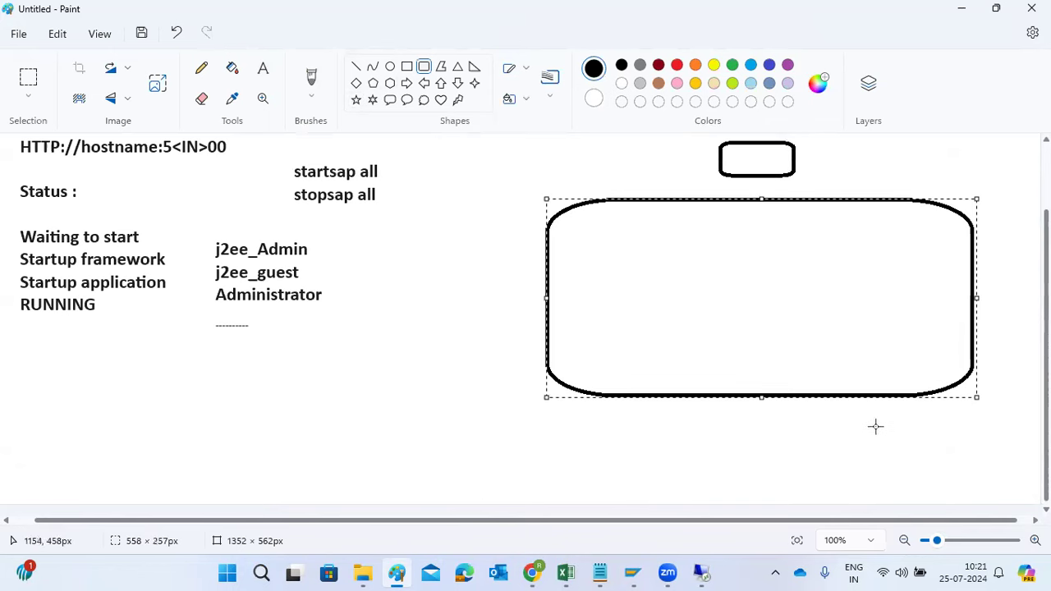
pyautogui.moveTo(701, 427); pyautogui.dragTo(819, 495)
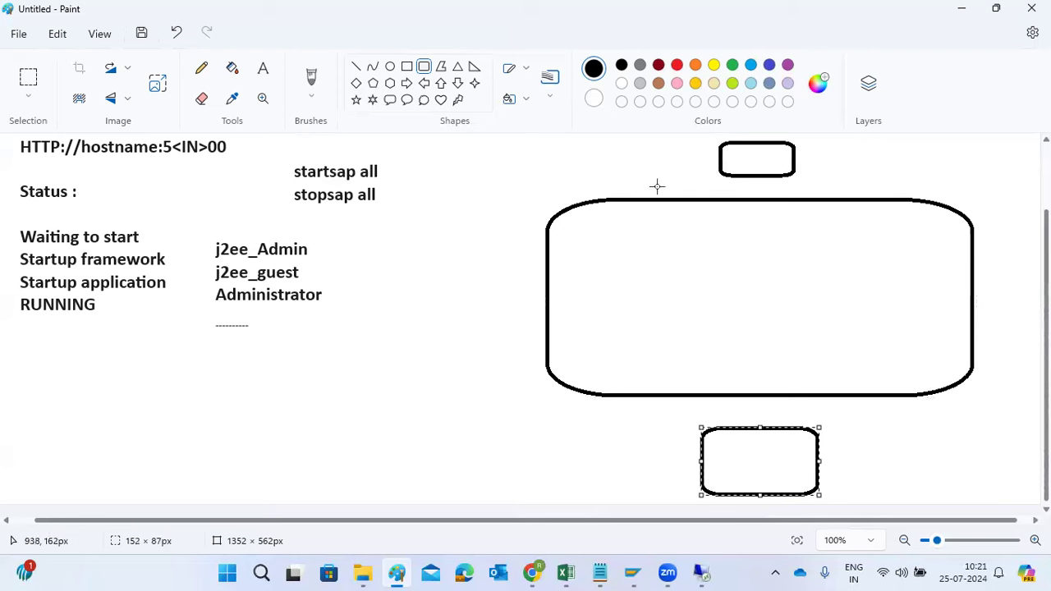
# Draw a red square about 87 × 85 px and a red rectangle about 347 × 95 px inside the large rounded box
pyautogui.click(406, 67)
pyautogui.click(677, 65)
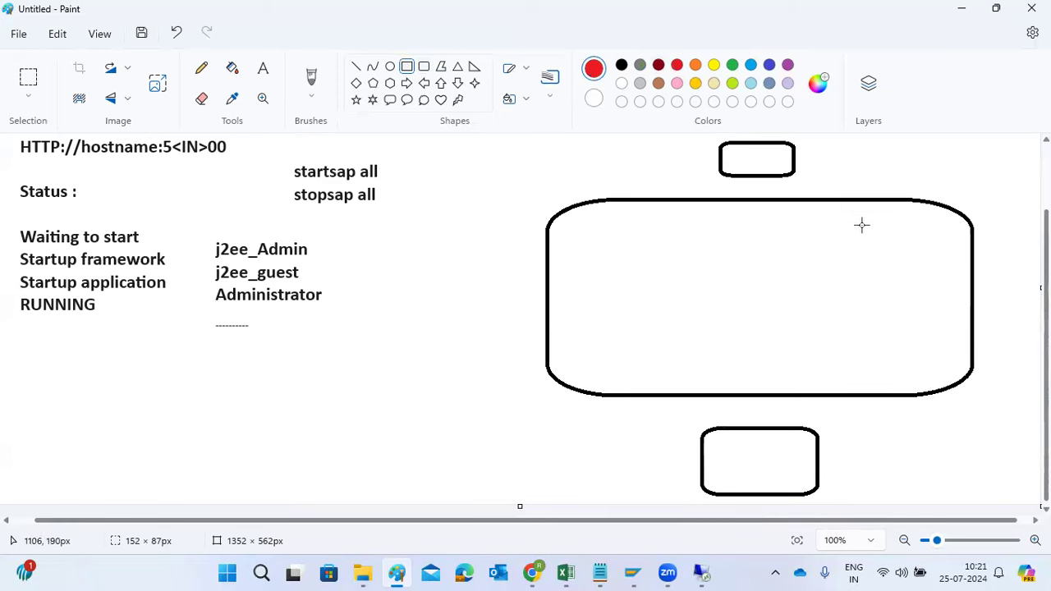
pyautogui.moveTo(885, 216); pyautogui.dragTo(951, 279)
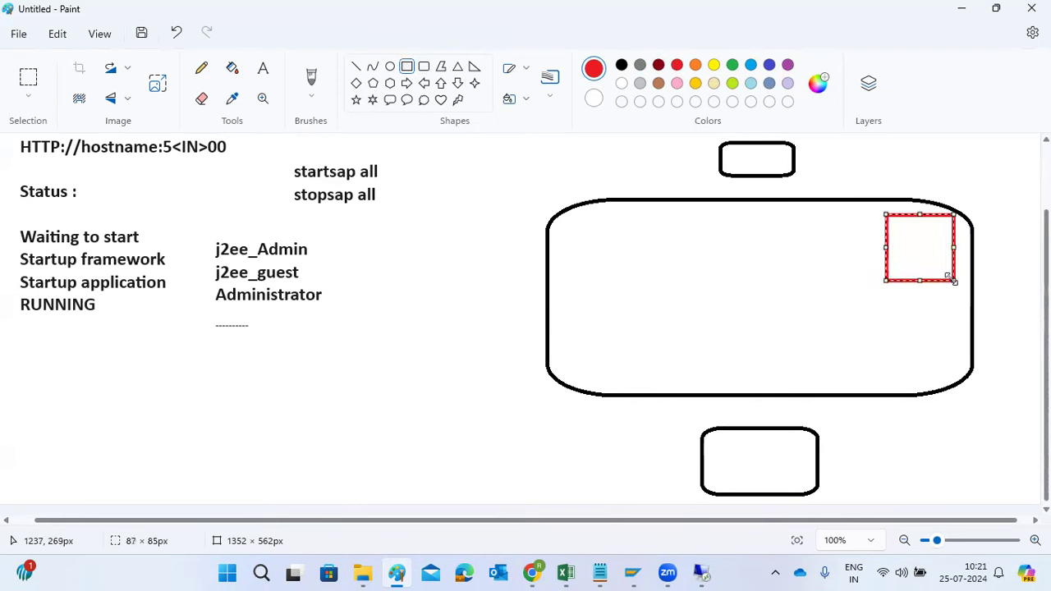
pyautogui.moveTo(591, 286); pyautogui.dragTo(728, 341)
pyautogui.moveTo(836, 371); pyautogui.dragTo(859, 359)
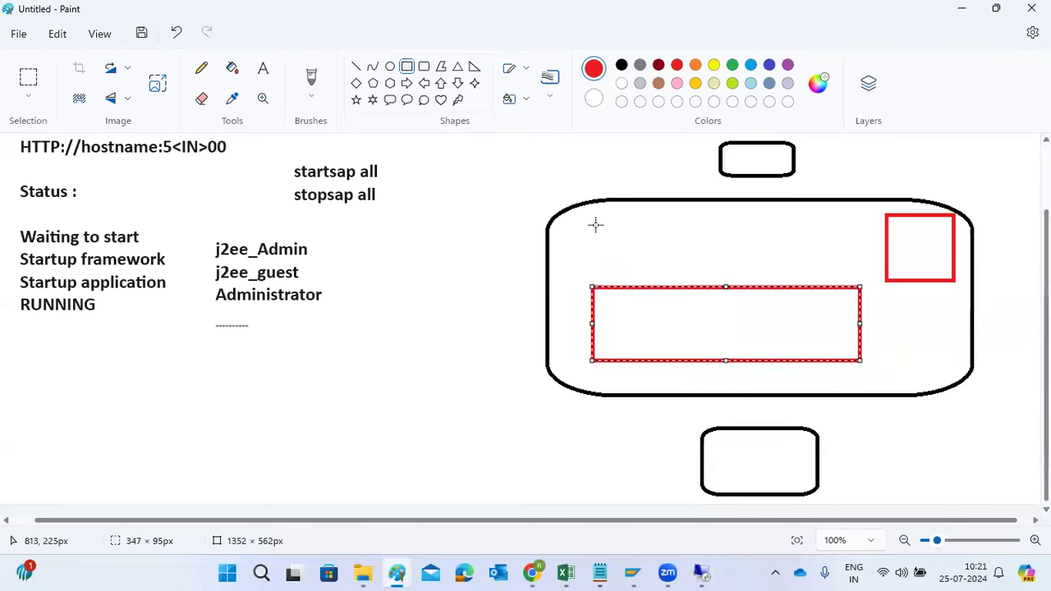
# Add the red text "ICM" with "SERVER0" on a second line inside the wide red rectangle
pyautogui.click(263, 69)
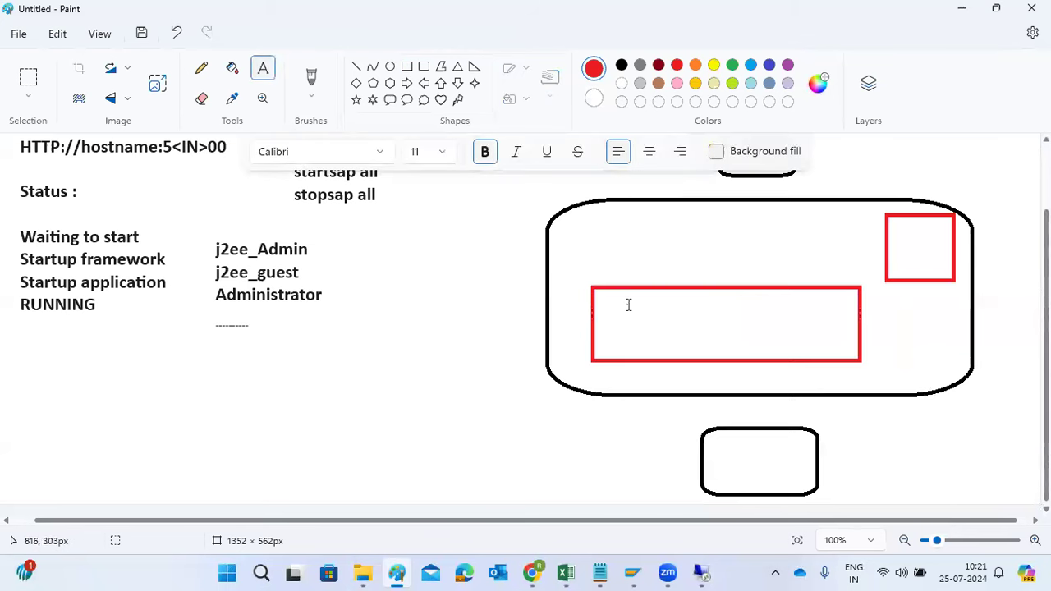
pyautogui.click(628, 305)
pyautogui.write('ICM')
pyautogui.press('Return')
pyautogui.write('SERVICES')
pyautogui.press('BackSpace')
pyautogui.press('BackSpace')
pyautogui.press('BackSpace')
pyautogui.press('BackSpace')
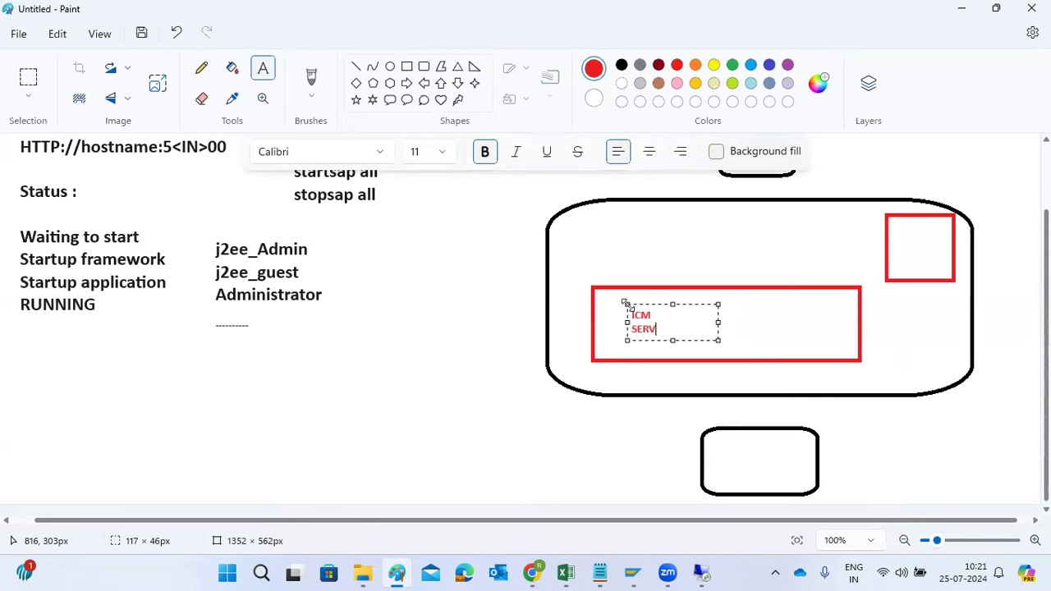
pyautogui.write('ER0')
# Label the small red square "ME"
pyautogui.click(295, 363)
pyautogui.moveTo(140, 321); pyautogui.dragTo(543, 483)
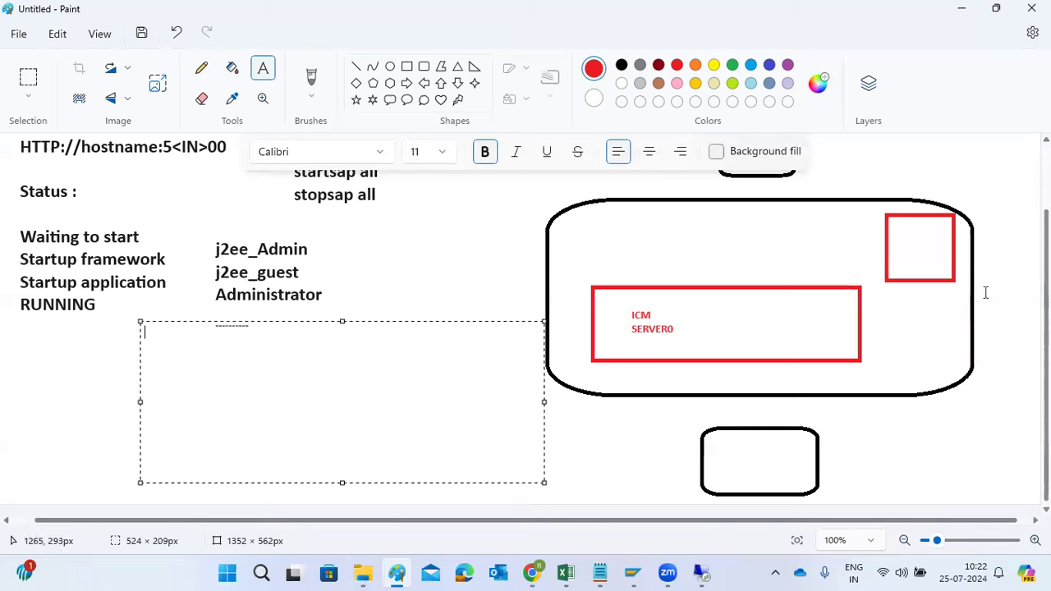
pyautogui.click(903, 235)
pyautogui.write('ME')
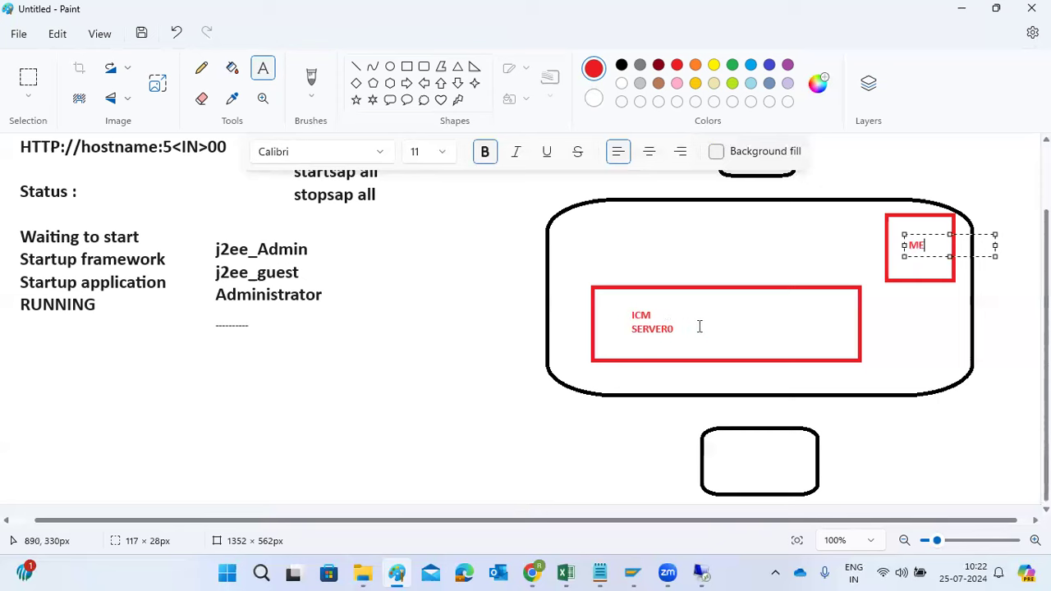
# Draw the red request path from the upper box through ME and ICM/SERVER0 to the lower box, with arrowheads at ICM and the lower box
pyautogui.click(361, 66)
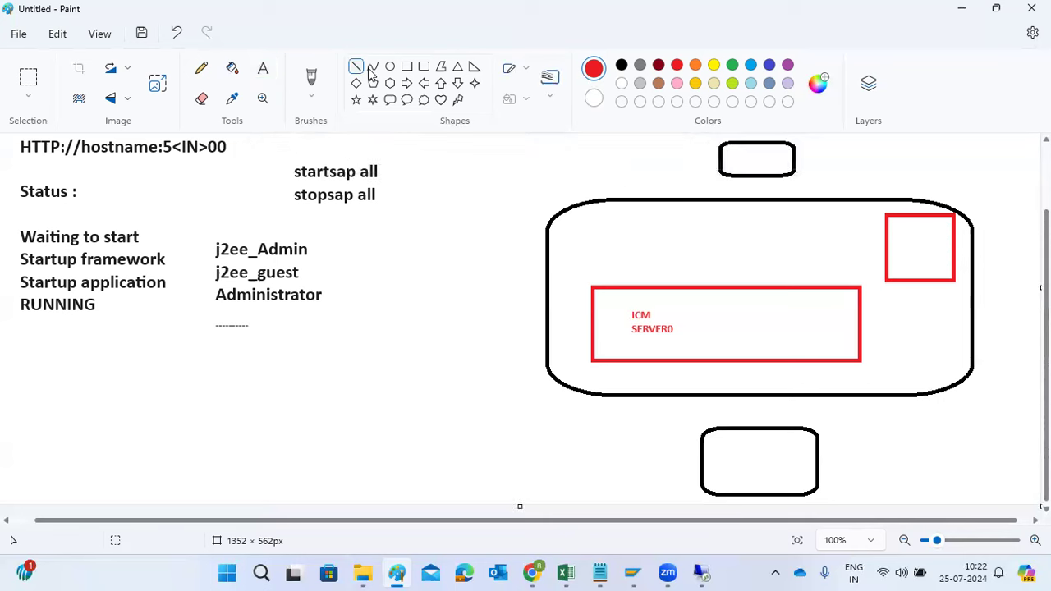
pyautogui.moveTo(736, 145)
pyautogui.mouseDown()
pyautogui.moveTo(900, 239)
pyautogui.moveTo(849, 264)
pyautogui.moveTo(663, 312)
pyautogui.mouseUp()
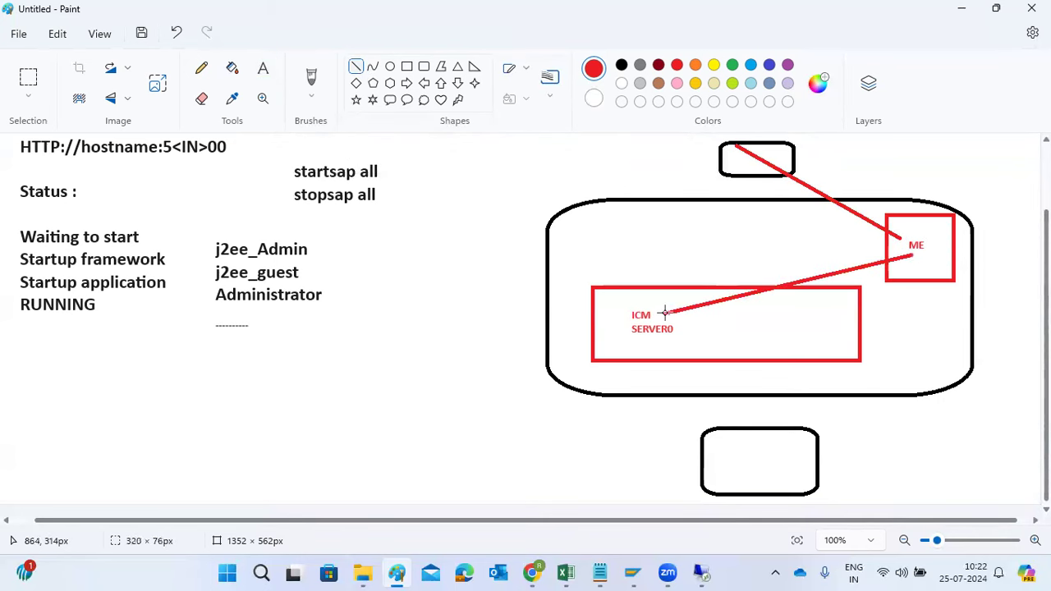
pyautogui.click(705, 337)
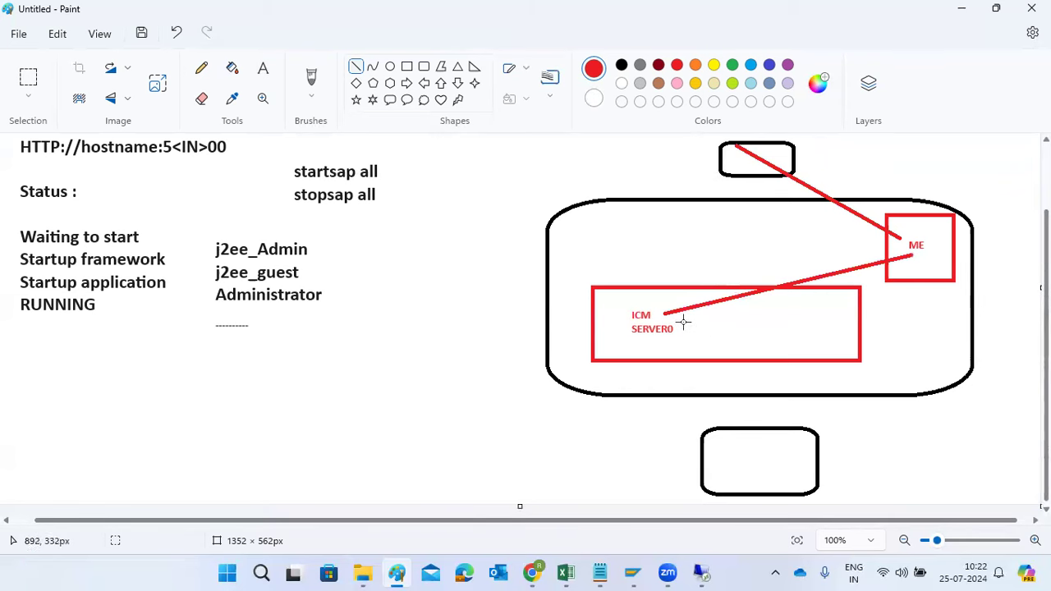
pyautogui.moveTo(680, 314)
pyautogui.mouseDown()
pyautogui.moveTo(679, 332)
pyautogui.moveTo(747, 461)
pyautogui.mouseUp()
pyautogui.click(772, 441)
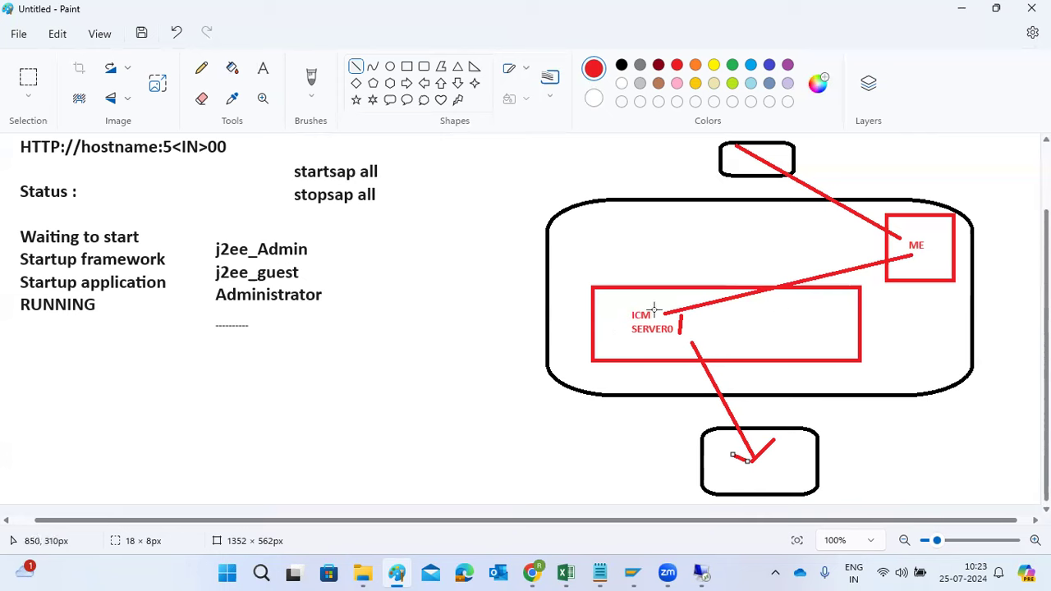
pyautogui.moveTo(668, 303)
pyautogui.mouseDown()
pyautogui.moveTo(661, 313)
pyautogui.moveTo(695, 318)
pyautogui.moveTo(660, 312)
pyautogui.mouseUp()
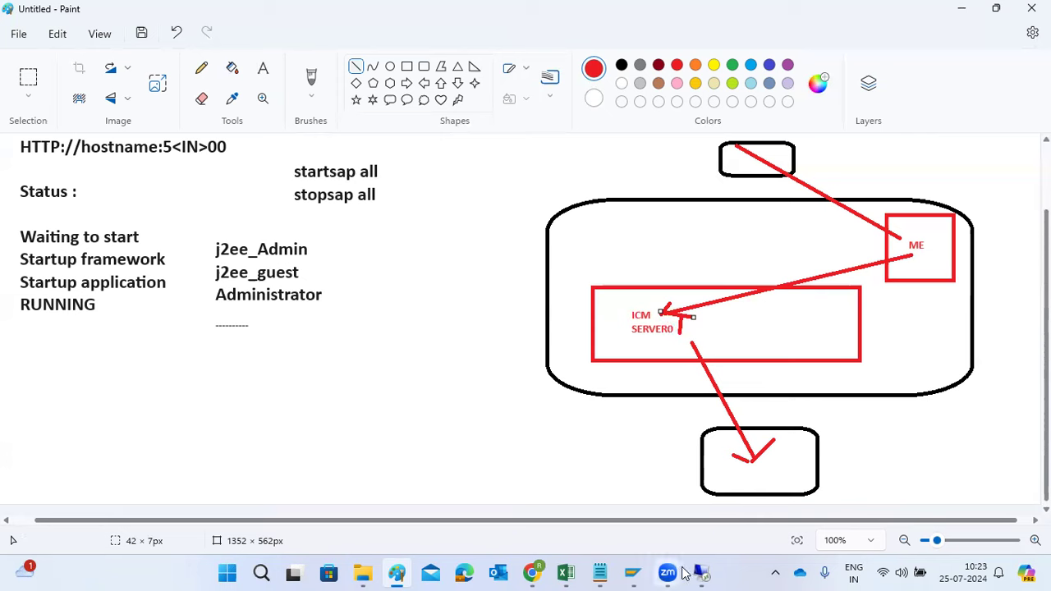
# Switch back to the remote desktop session and review the System Information instances and the Components Info page
pyautogui.moveTo(704, 573)
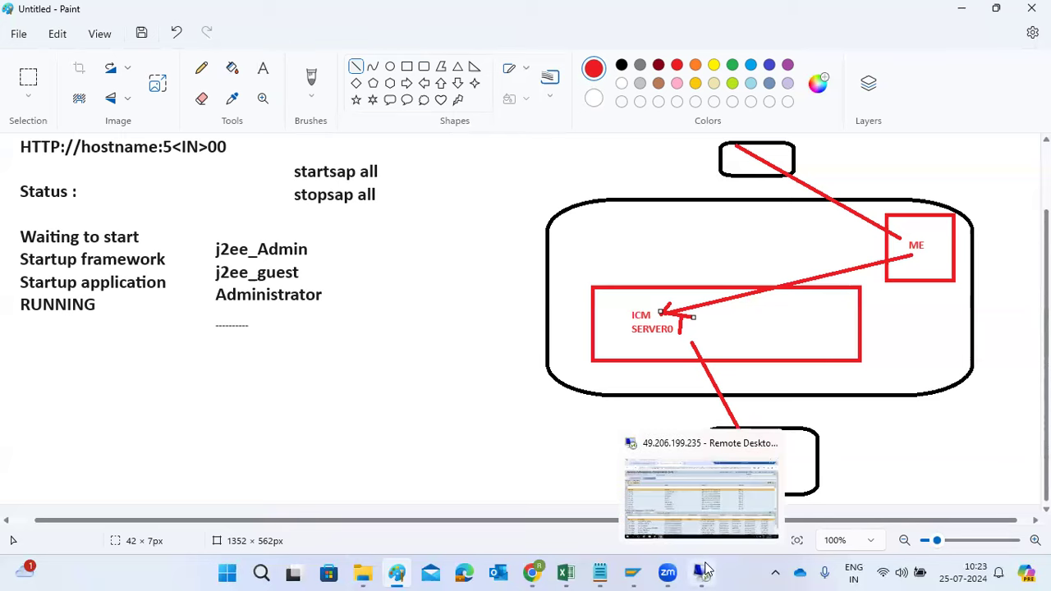
pyautogui.click(708, 499)
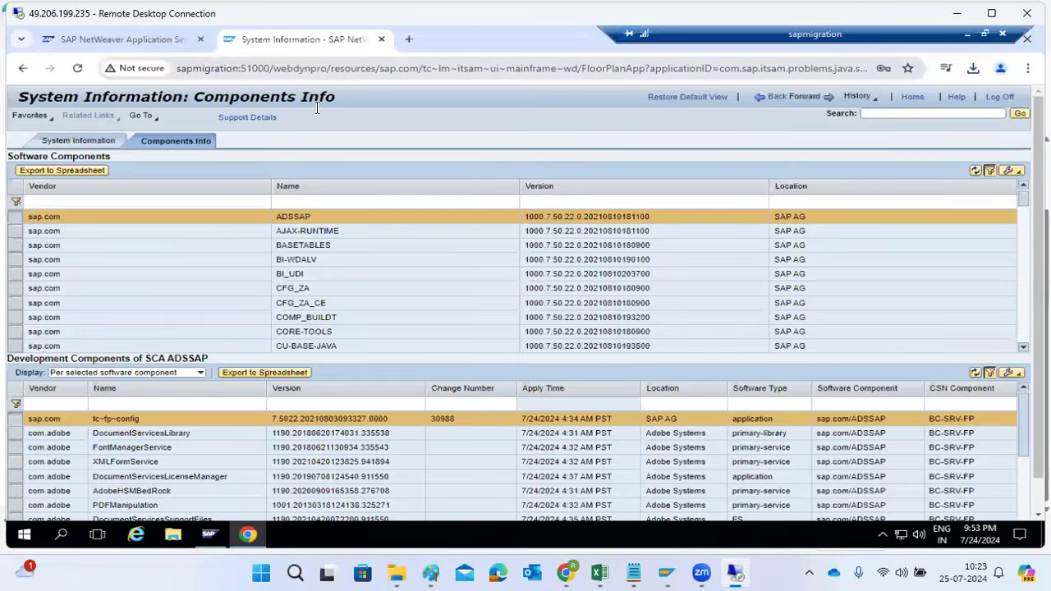
pyautogui.click(111, 136)
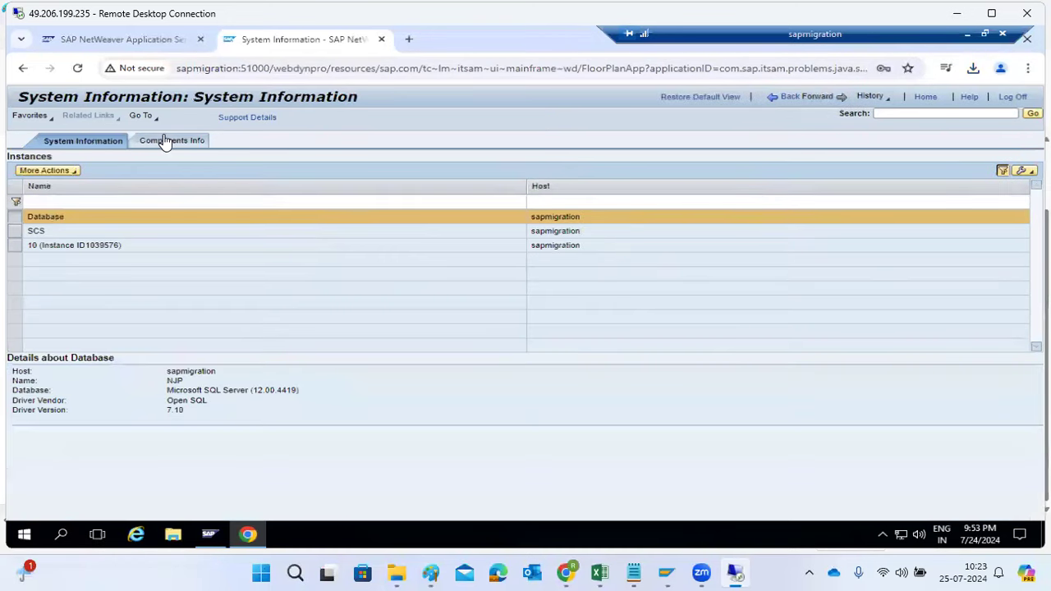
pyautogui.click(177, 141)
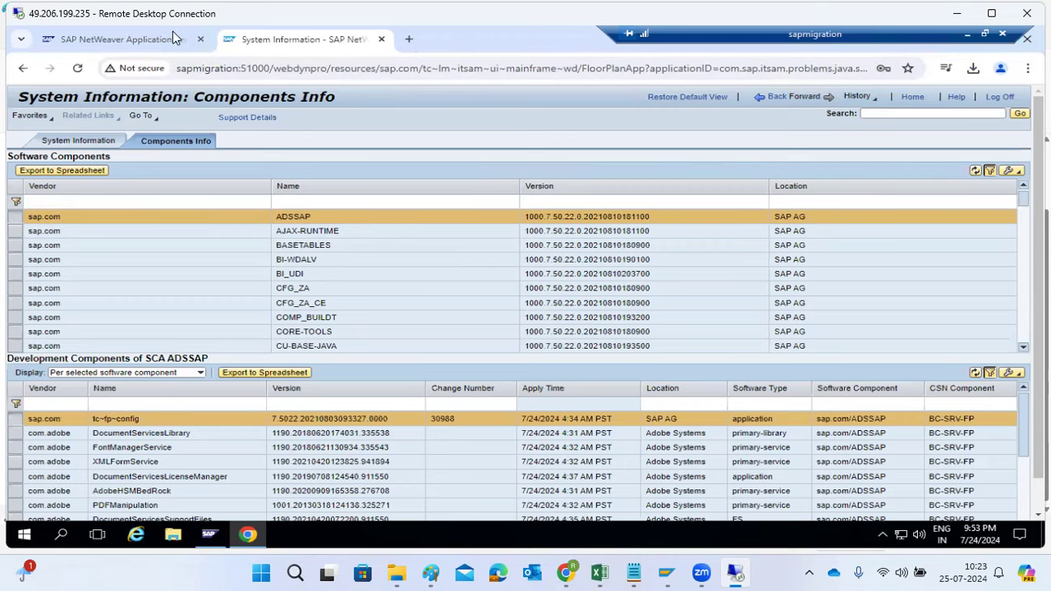
# Open User Management from the Java start page and run a user search without any criteria
pyautogui.click(90, 46)
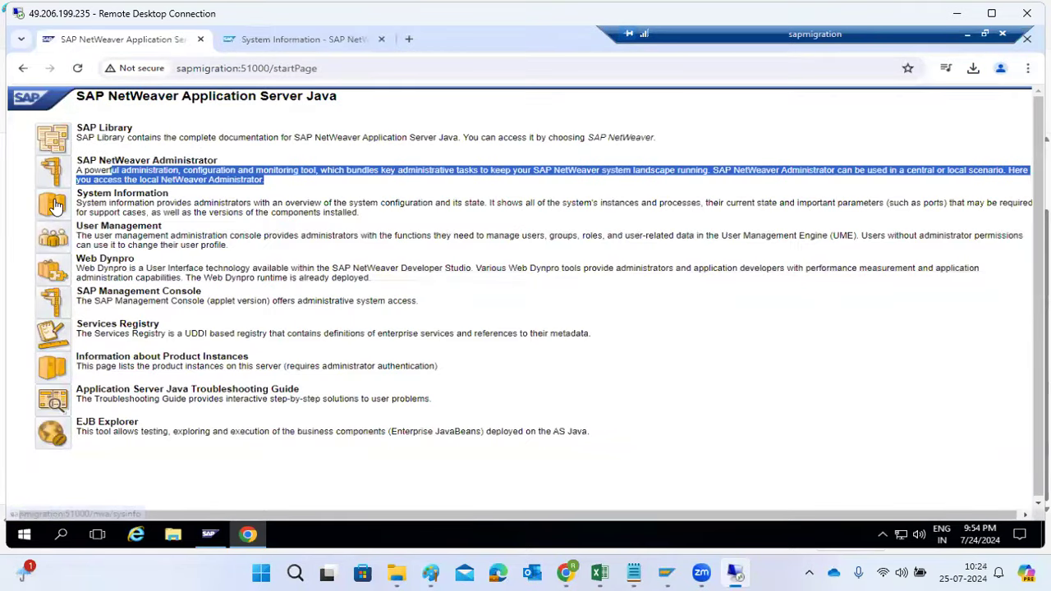
pyautogui.click(47, 243)
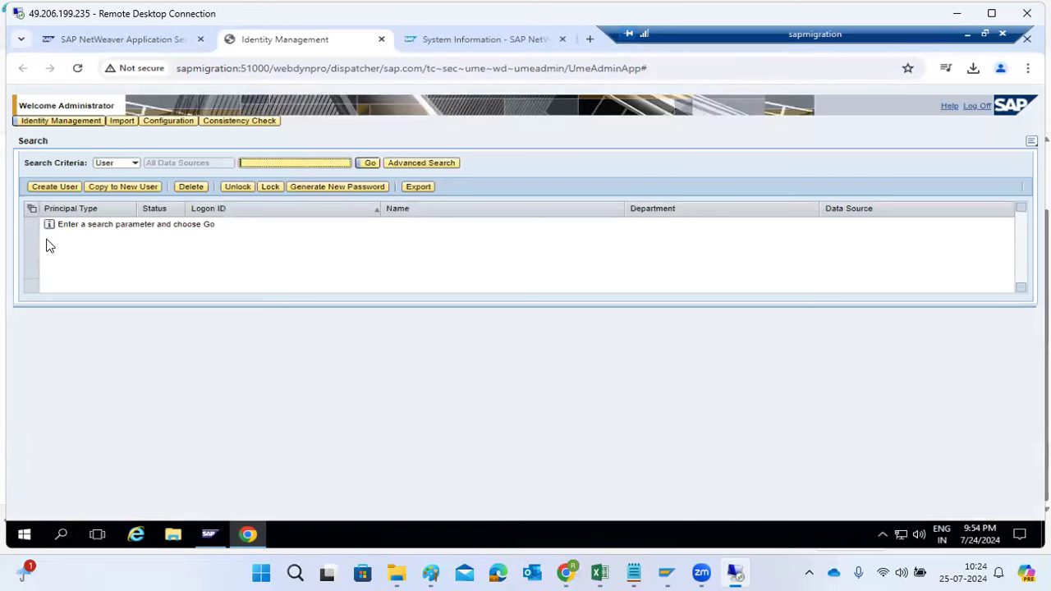
pyautogui.click(370, 164)
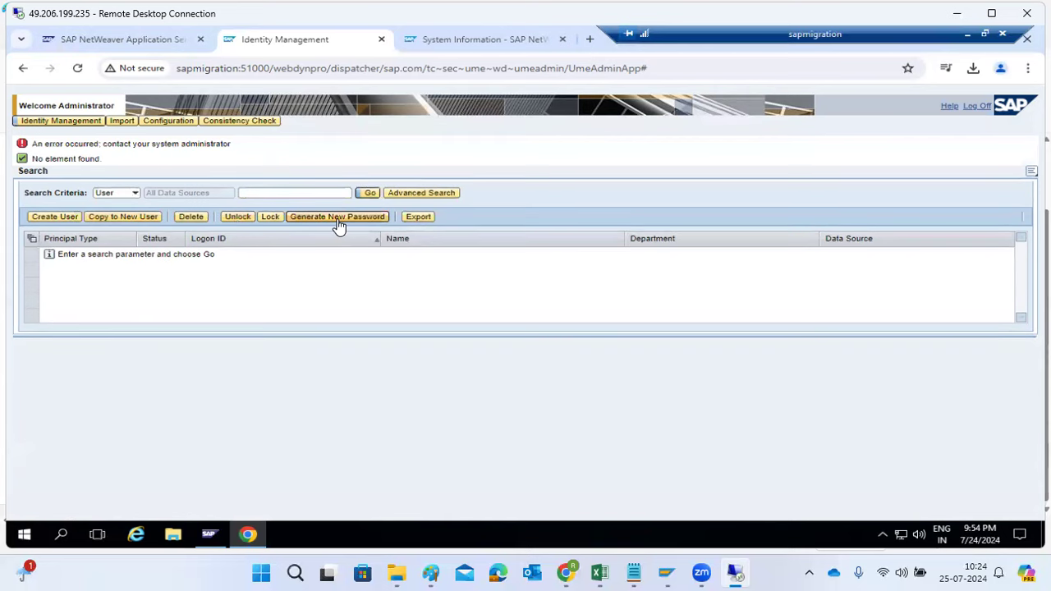
# Try to create a new user, and search the users for "Administrator"
pyautogui.click(53, 217)
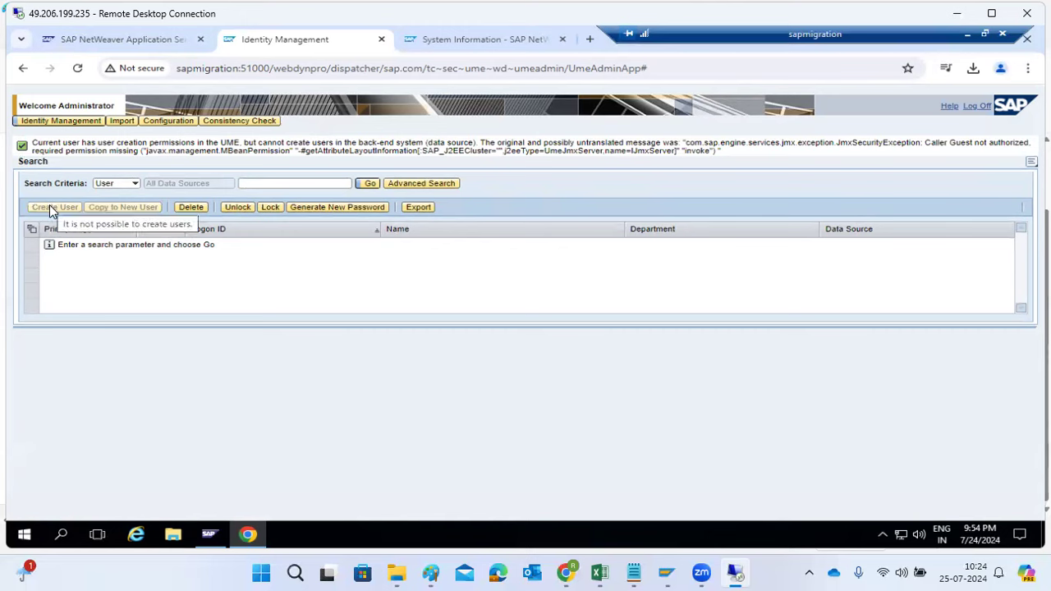
pyautogui.click(260, 184)
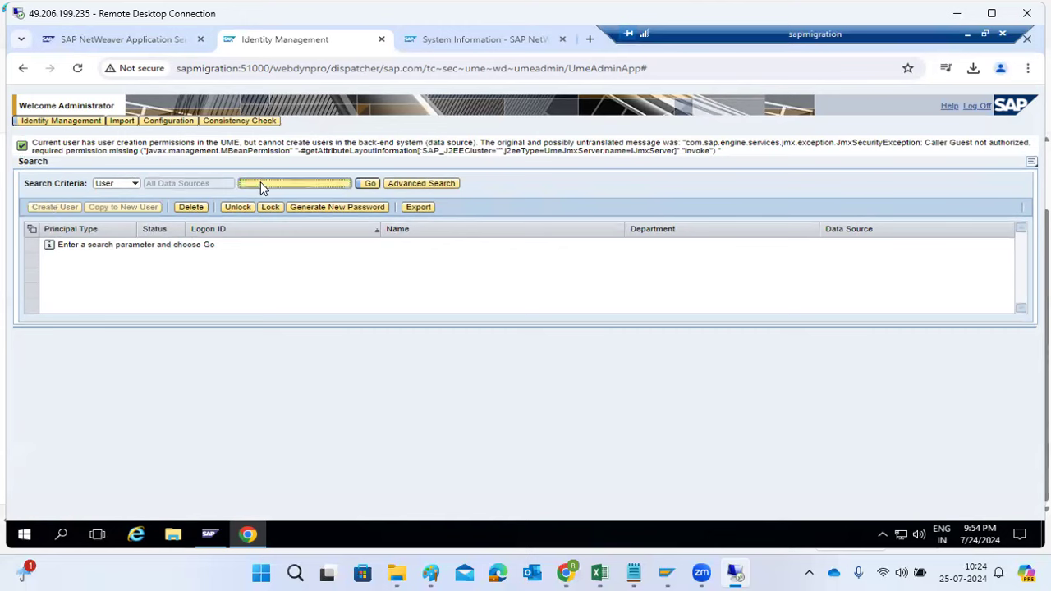
pyautogui.write('Administrator')
pyautogui.press('Return')
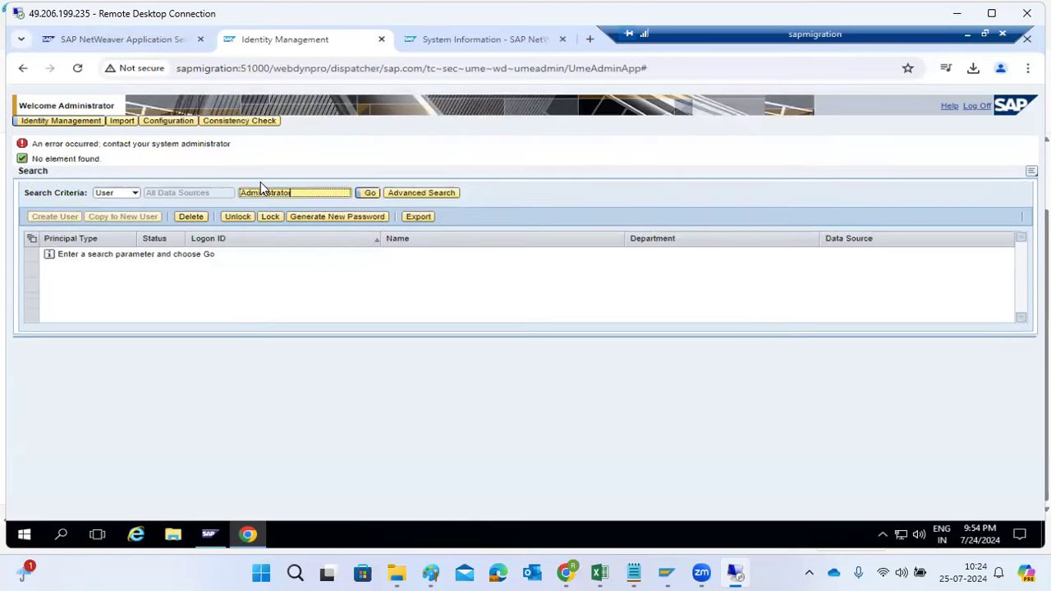
# Retry the user search for "Administrator", reload the Identity Management page, and list the users without any search criteria
pyautogui.click(368, 194)
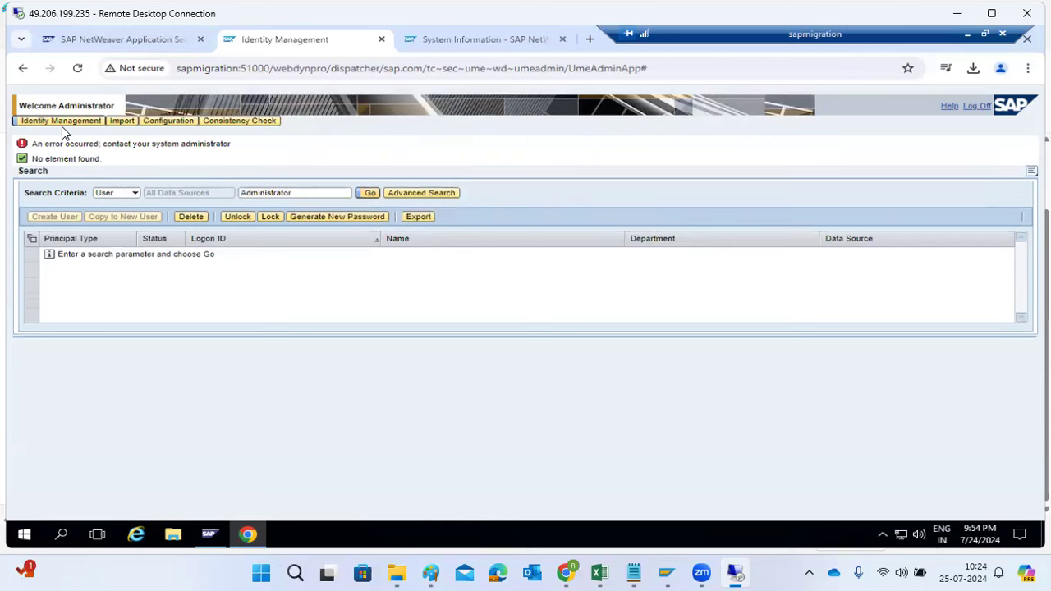
pyautogui.click(76, 68)
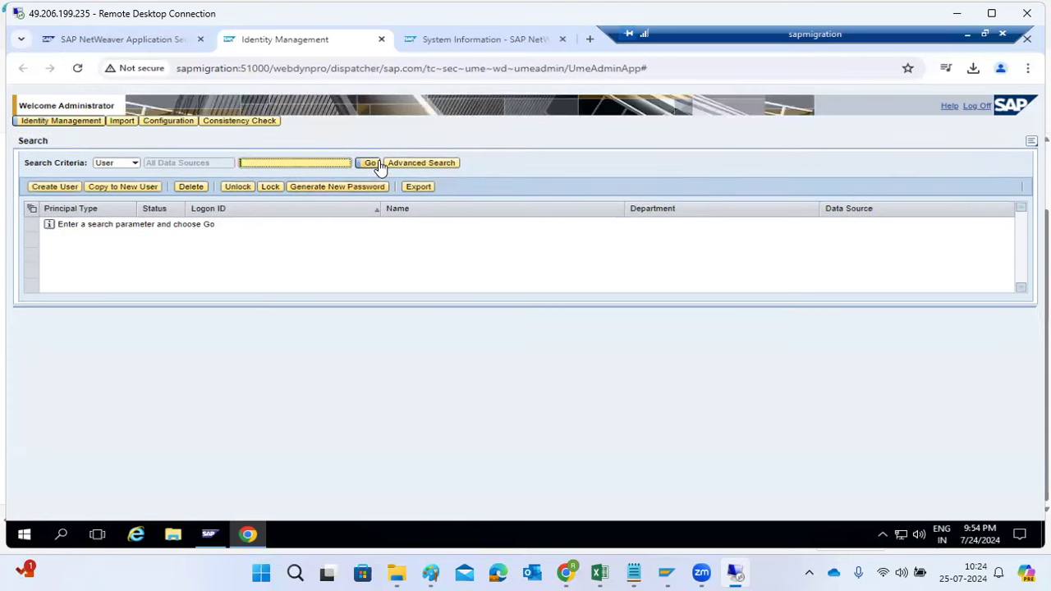
pyautogui.click(374, 163)
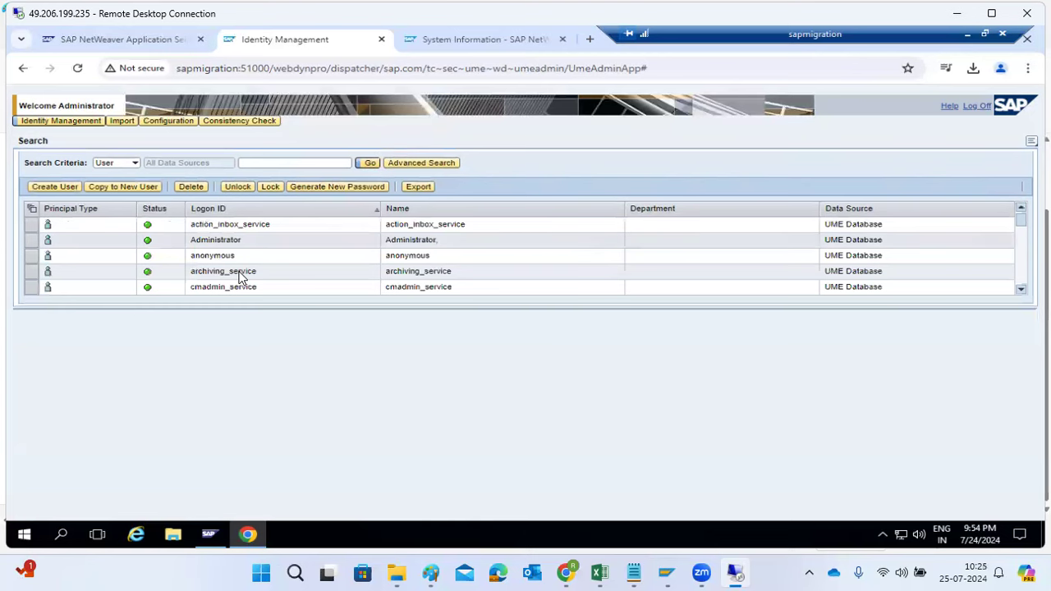
# Open the Administrator user for modification and search the available roles under its assigned roles without any criteria
pyautogui.click(155, 245)
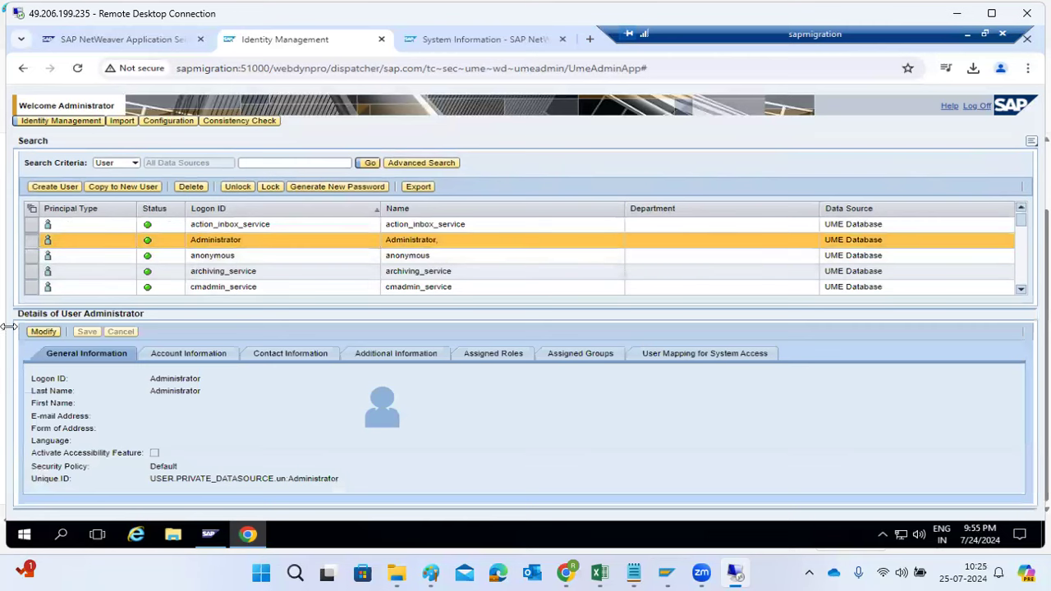
pyautogui.click(43, 332)
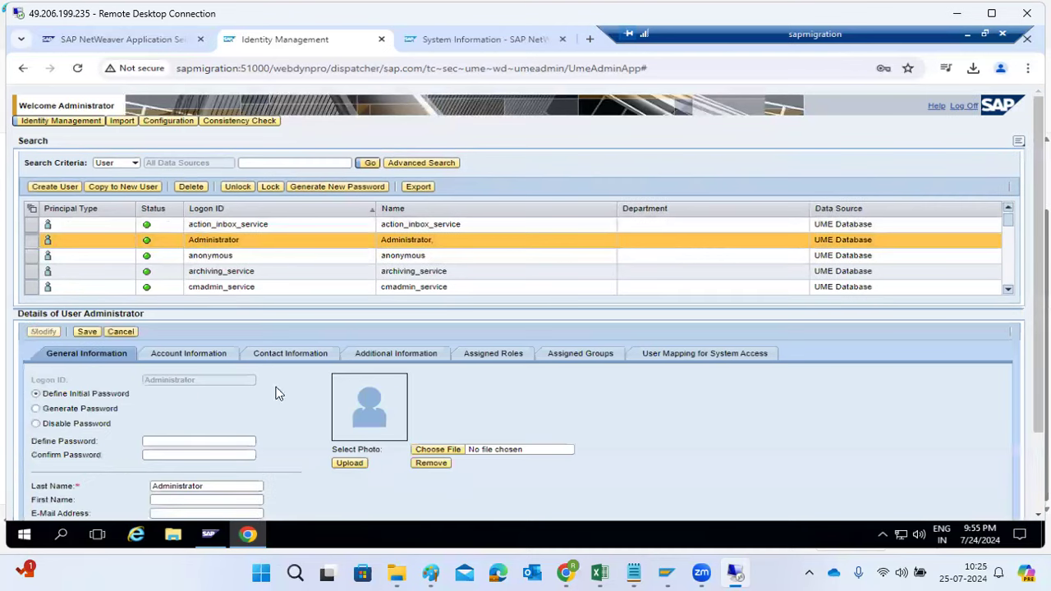
pyautogui.click(489, 357)
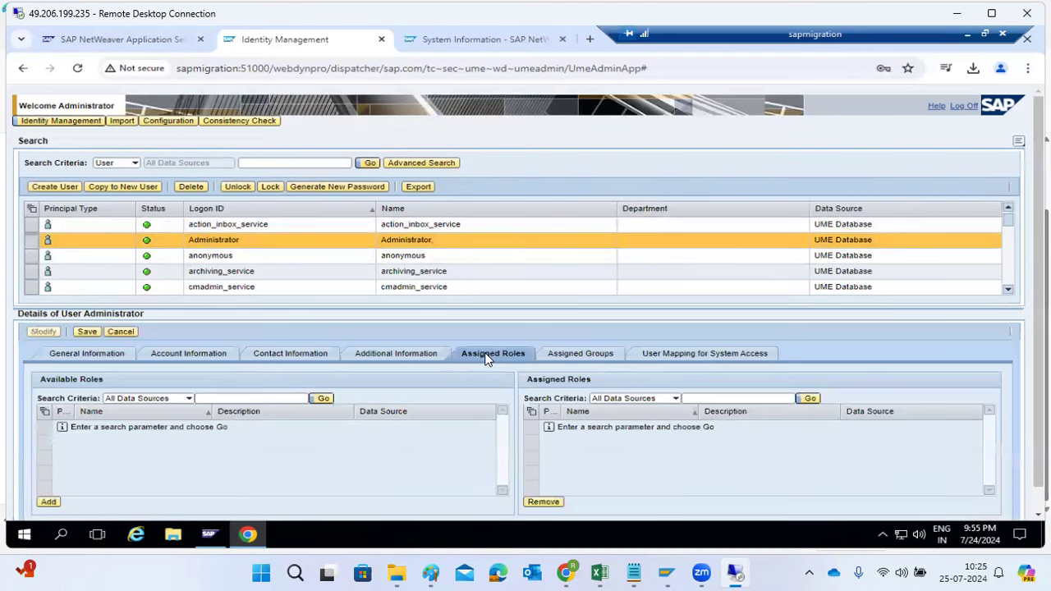
pyautogui.click(48, 502)
pyautogui.click(323, 401)
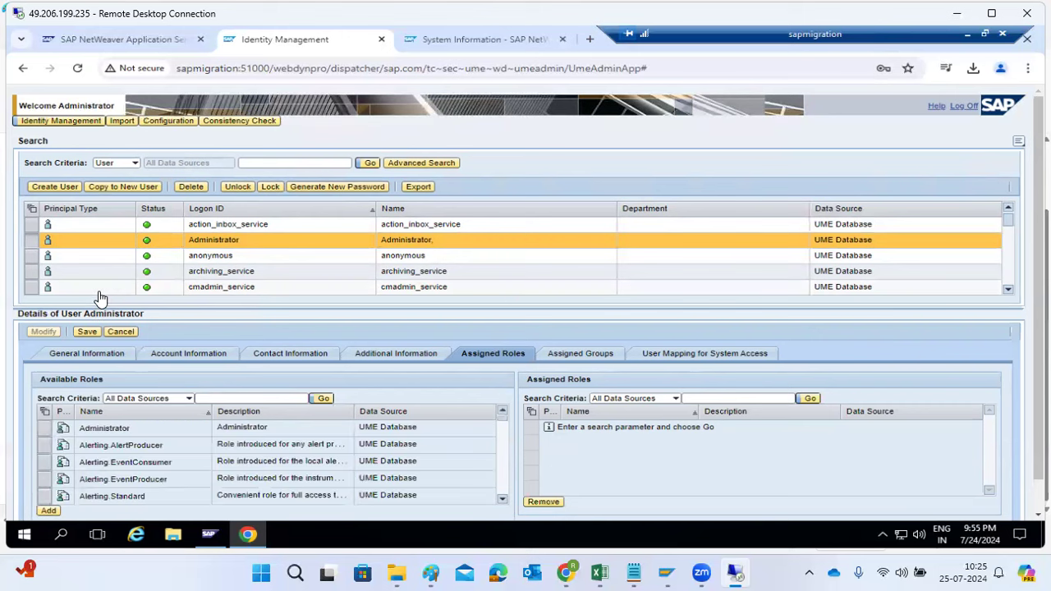
# Add all available roles to the Administrator user's assigned roles and save the user
pyautogui.click(47, 415)
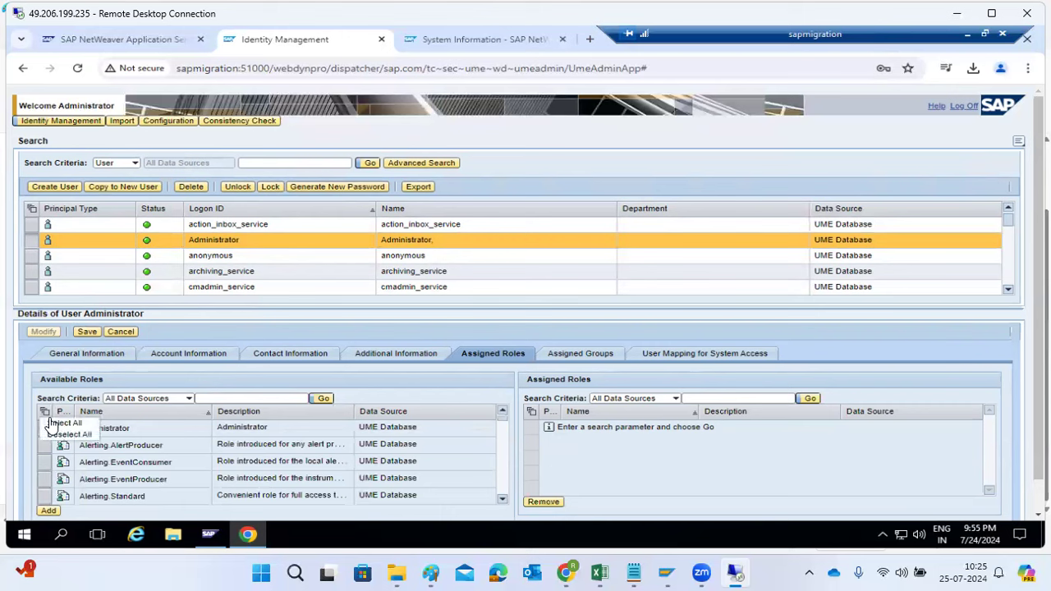
pyautogui.click(57, 423)
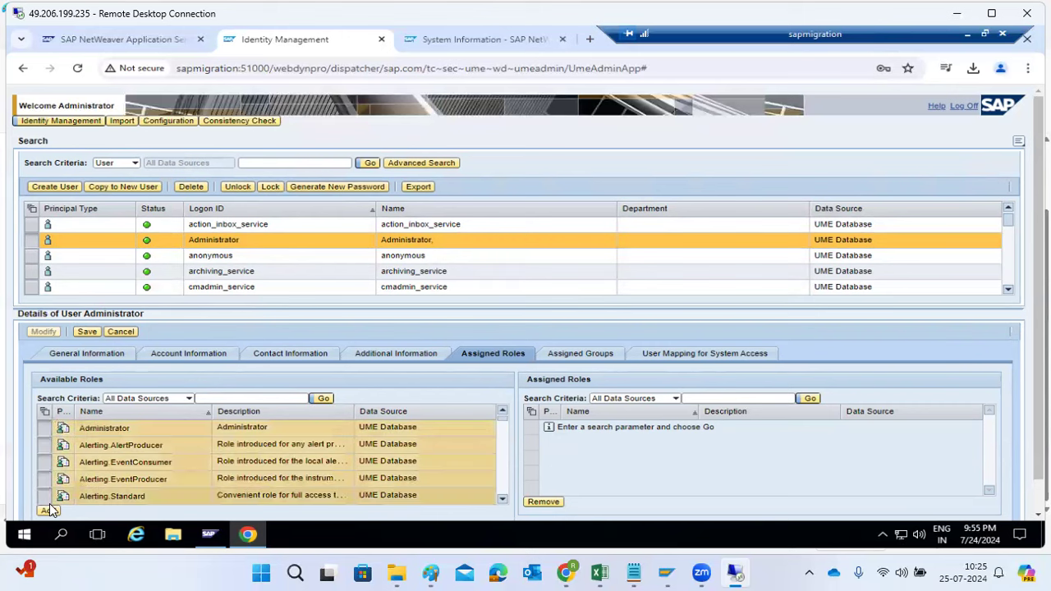
pyautogui.click(48, 508)
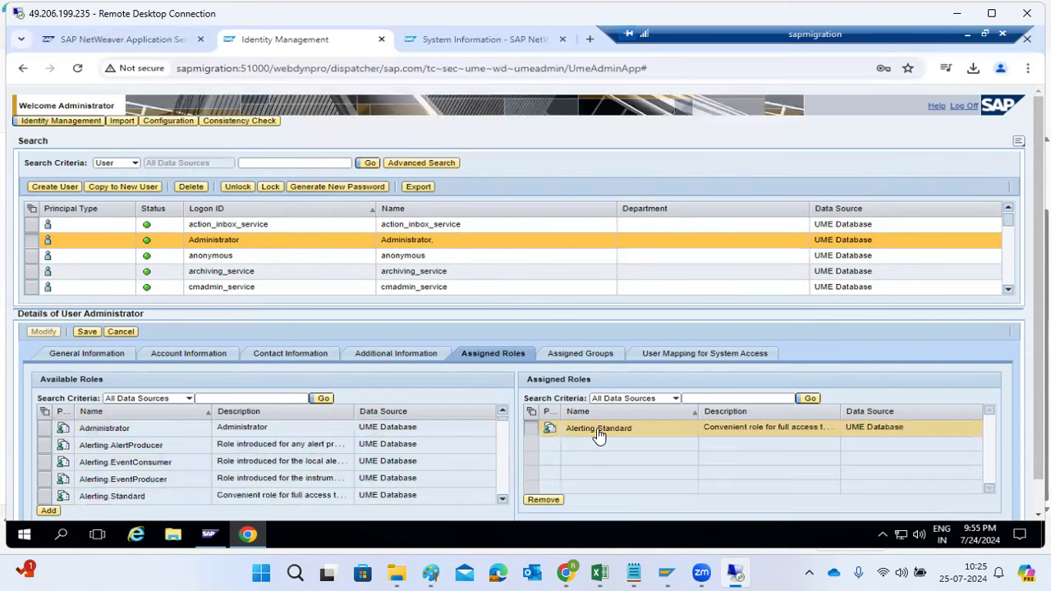
pyautogui.click(43, 416)
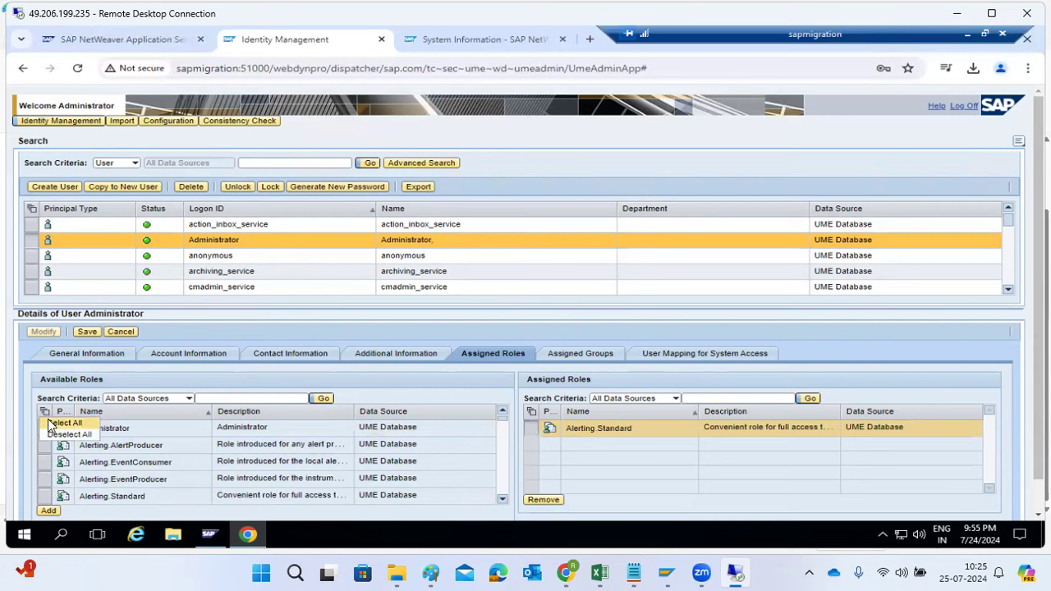
pyautogui.click(59, 423)
pyautogui.click(47, 511)
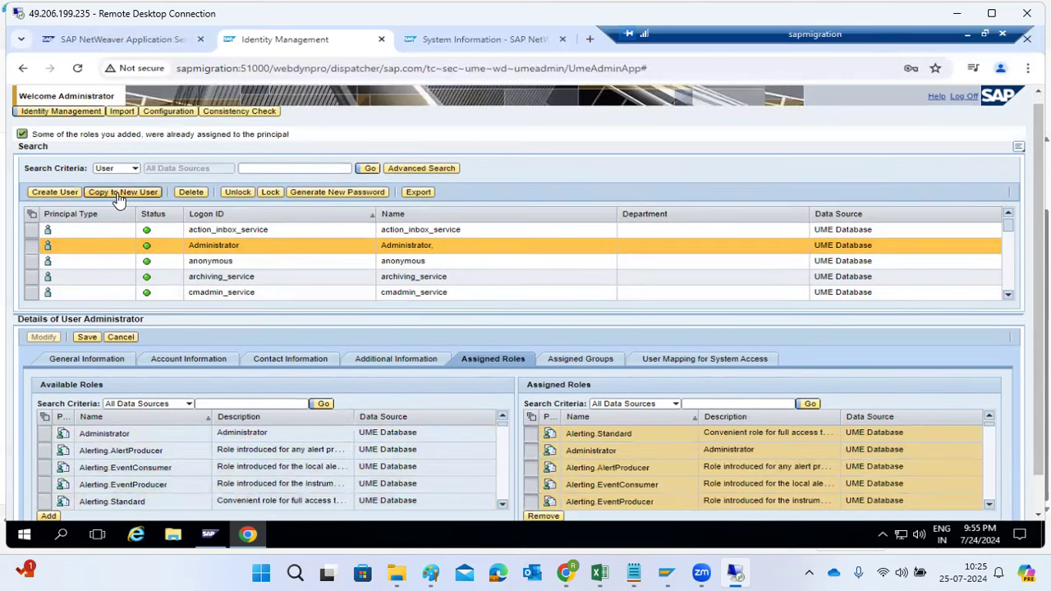
pyautogui.click(88, 339)
pyautogui.moveTo(255, 545)
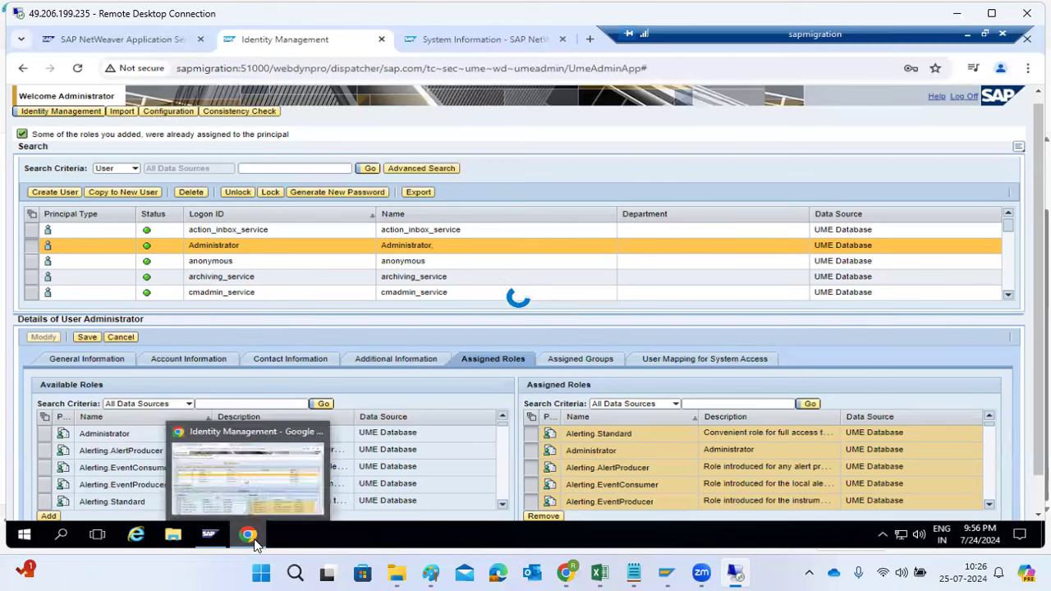
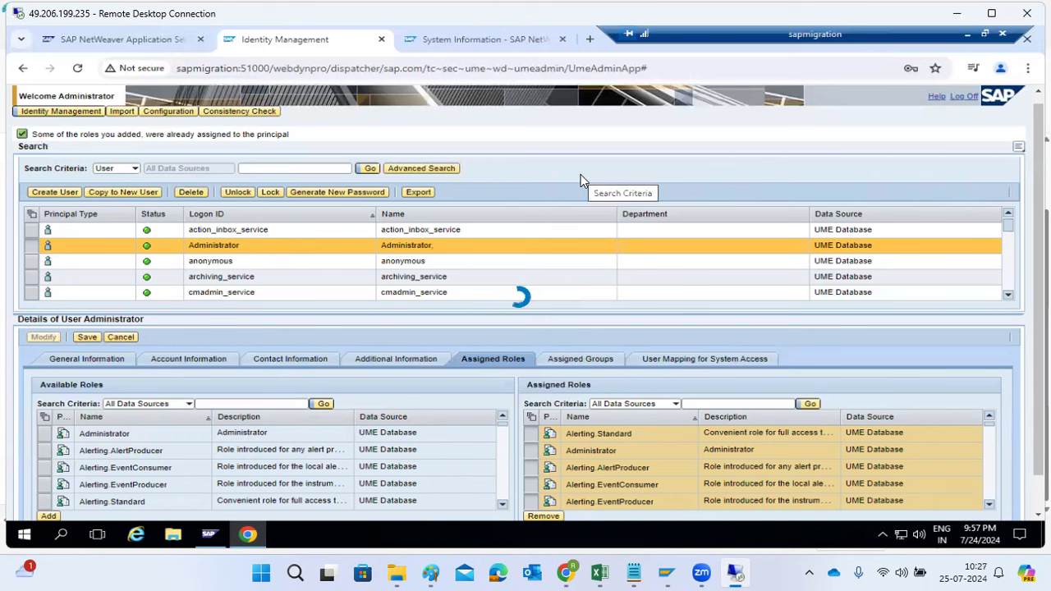
# Open SAP NetWeaver Administrator from the Java start page, checking the Administrator role save on the Identity Management page while it loads
pyautogui.click(436, 43)
pyautogui.click(329, 39)
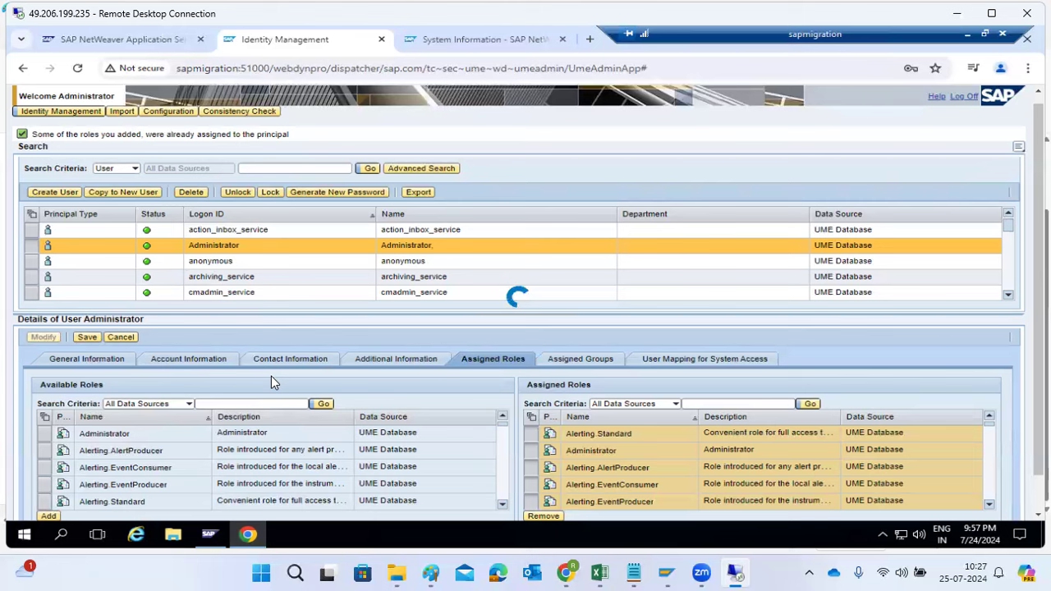
pyautogui.click(87, 44)
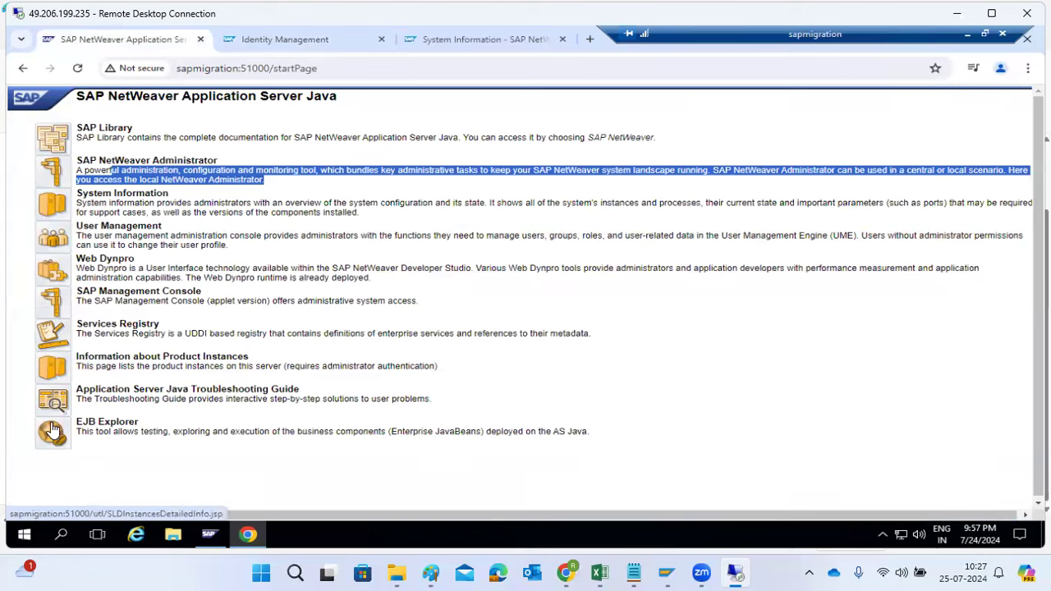
pyautogui.click(49, 172)
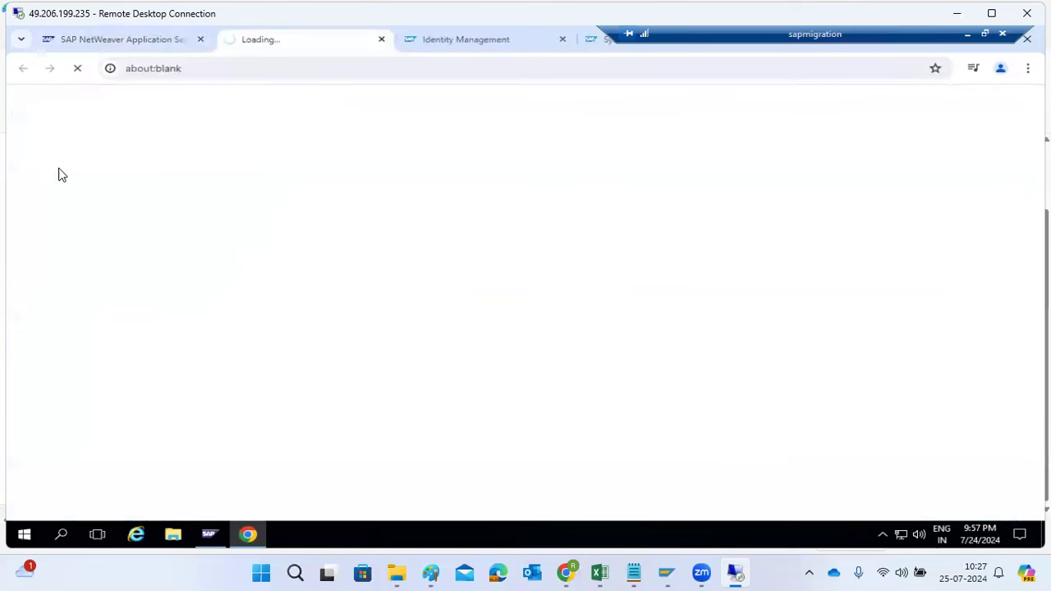
pyautogui.click(444, 41)
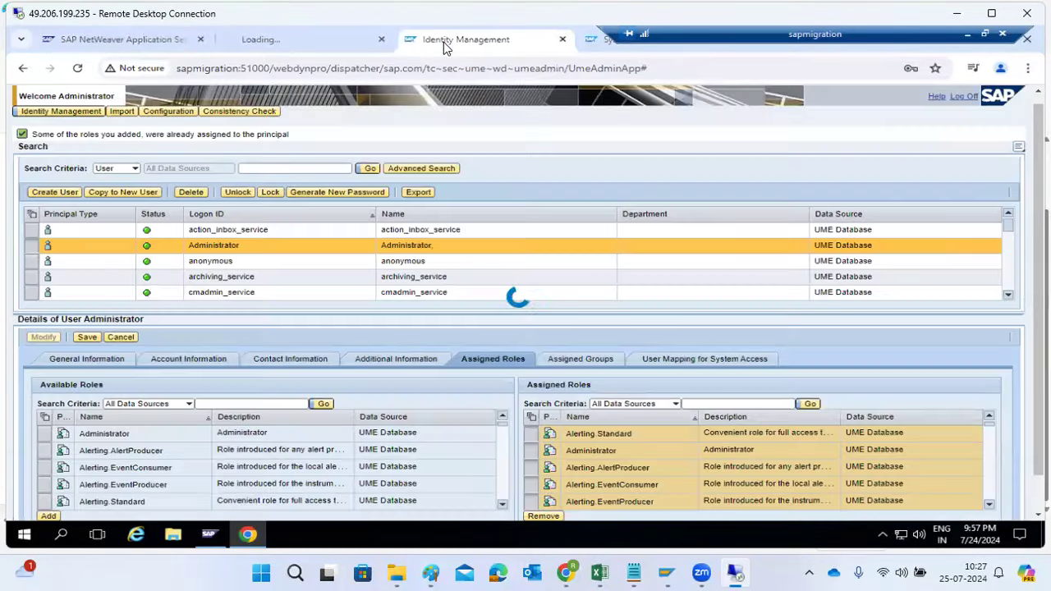
pyautogui.click(301, 41)
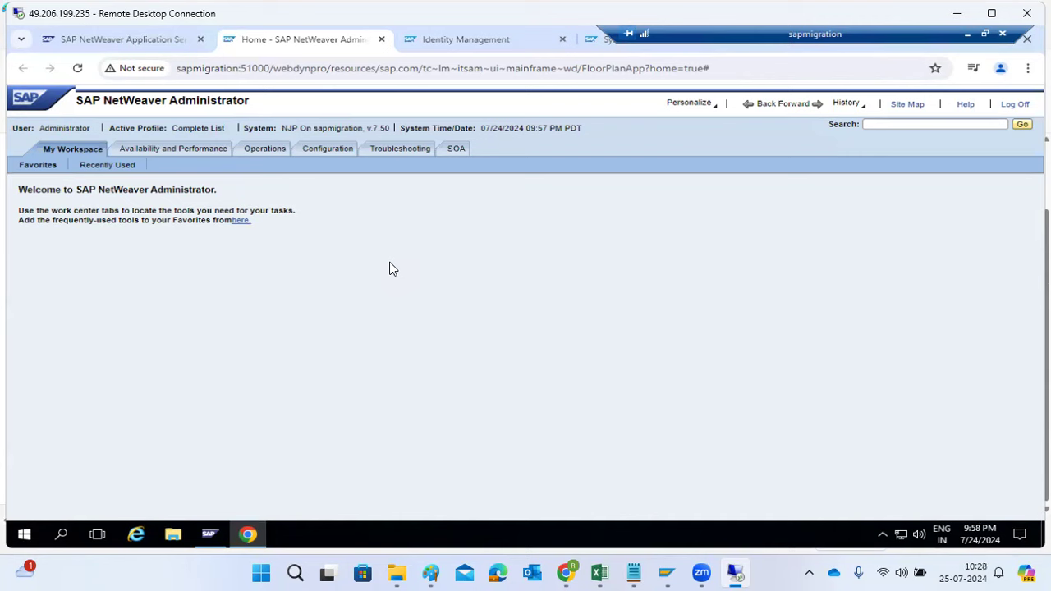
# Reload the sapmigration:51000/startPage address and close the Identity Management page
pyautogui.click(103, 38)
pyautogui.click(217, 69)
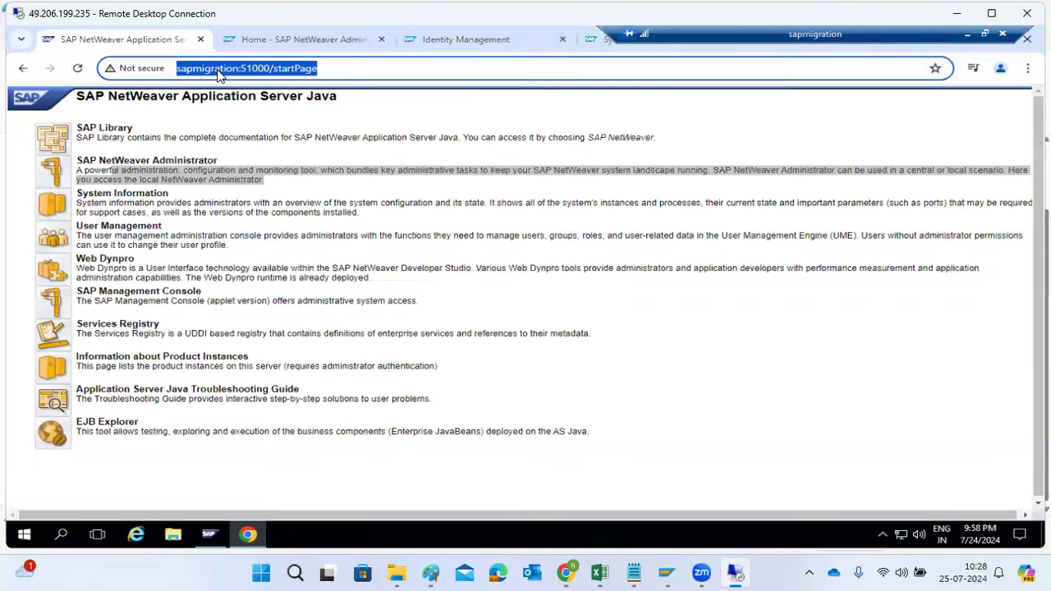
pyautogui.press('Return')
pyautogui.press('Return')
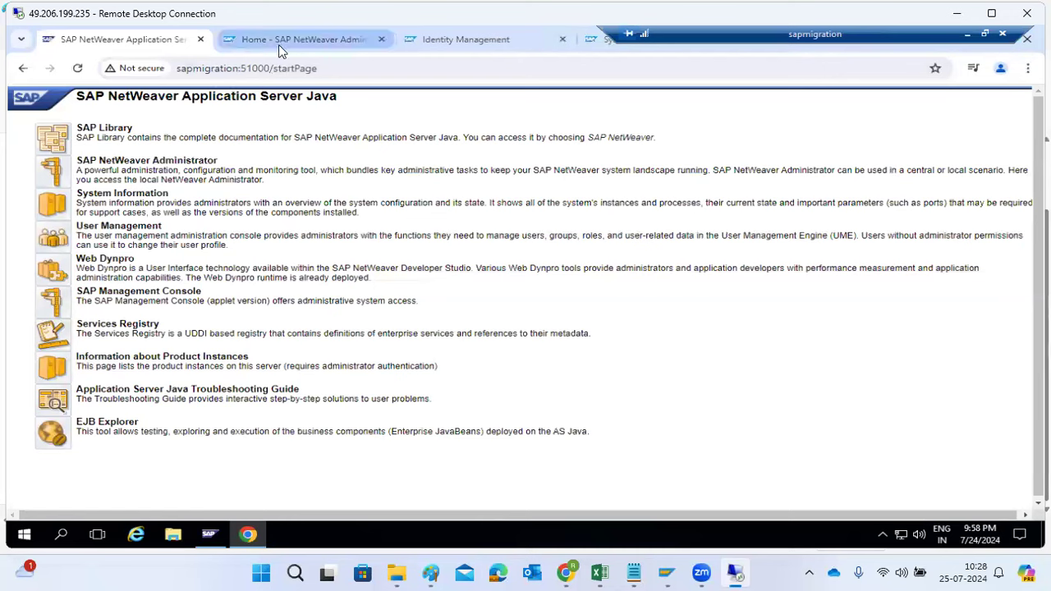
pyautogui.click(434, 41)
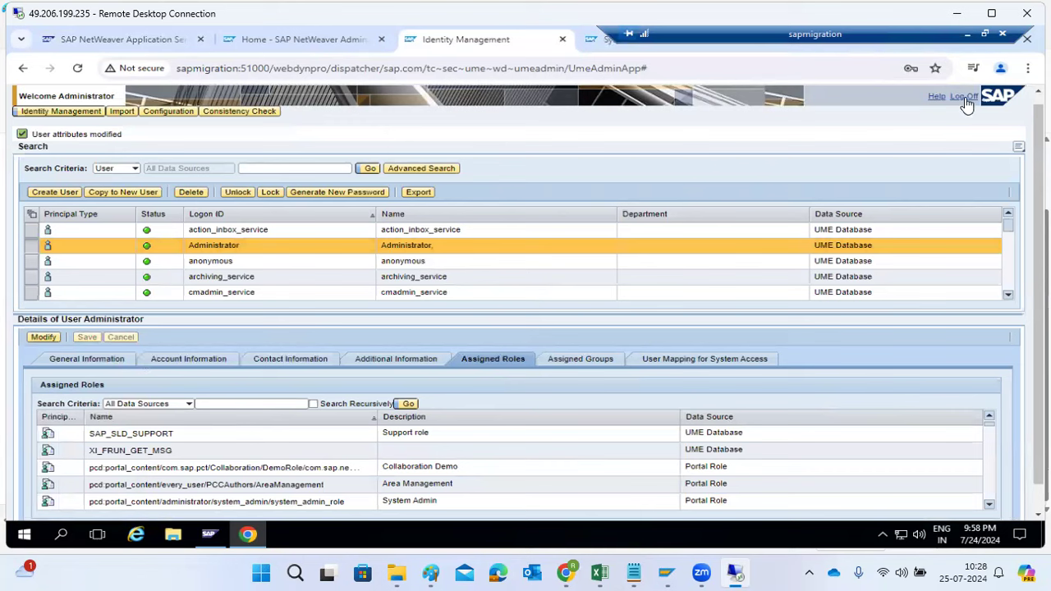
pyautogui.click(562, 39)
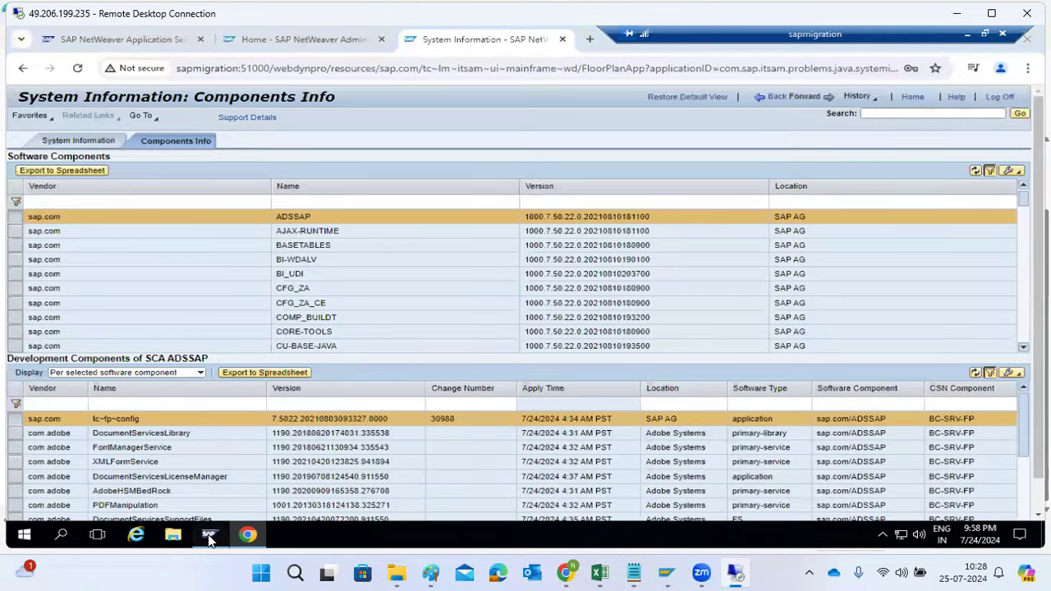
# View the AS Java process table in the SAP management console, and mark ICM and SERVER0 with short red lines in the Paint diagram
pyautogui.click(208, 535)
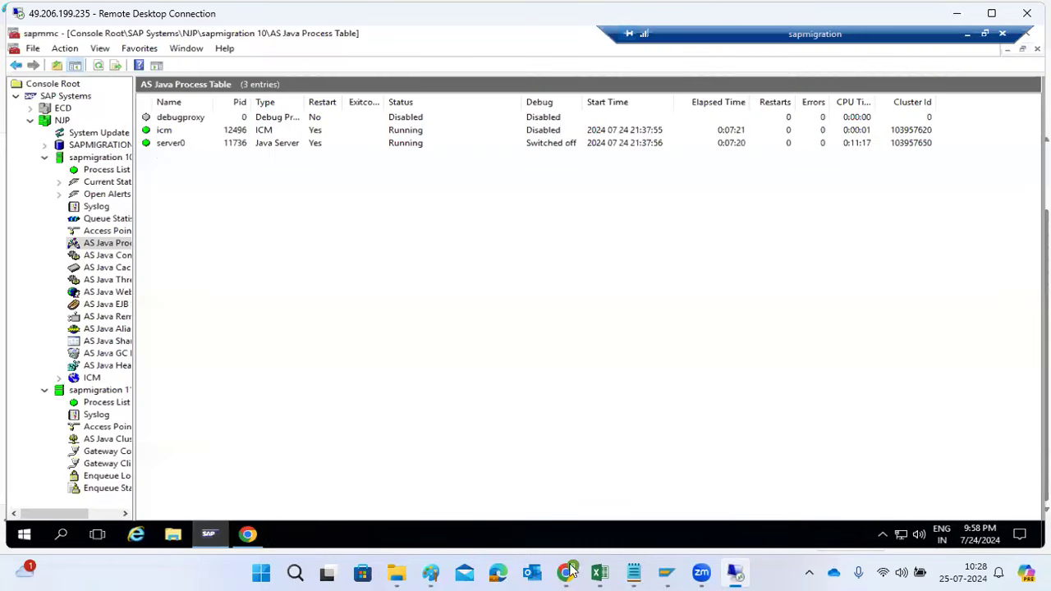
pyautogui.moveTo(439, 572)
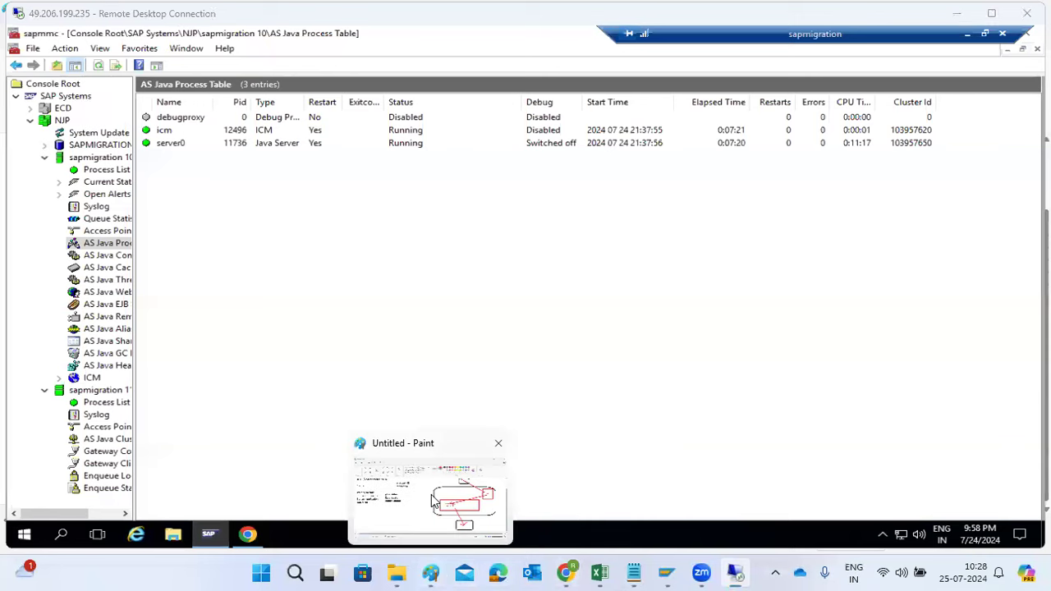
pyautogui.click(433, 510)
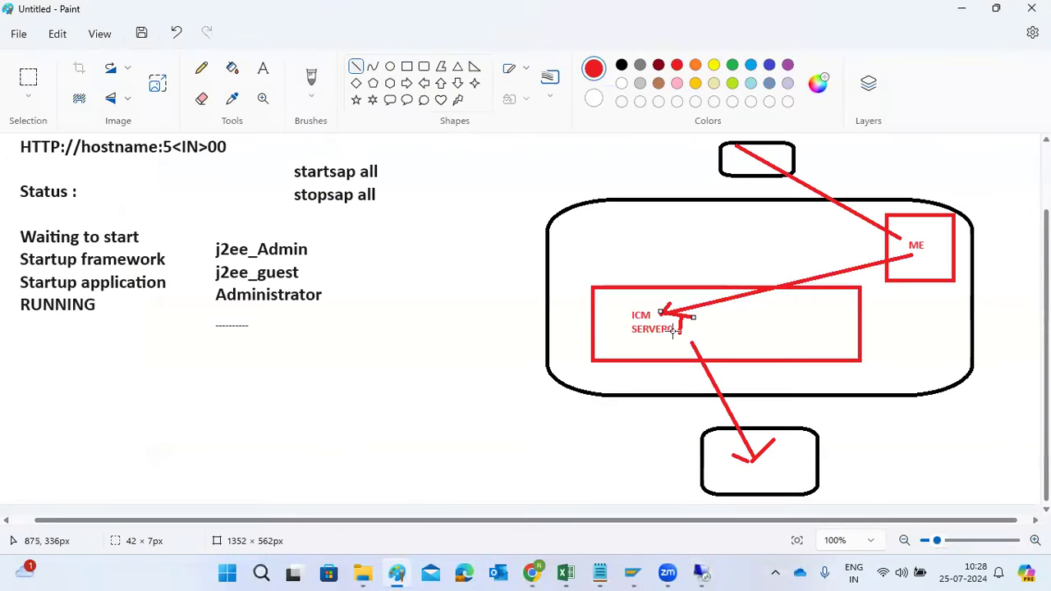
pyautogui.moveTo(620, 316)
pyautogui.mouseDown()
pyautogui.moveTo(632, 308)
pyautogui.moveTo(628, 331)
pyautogui.mouseUp()
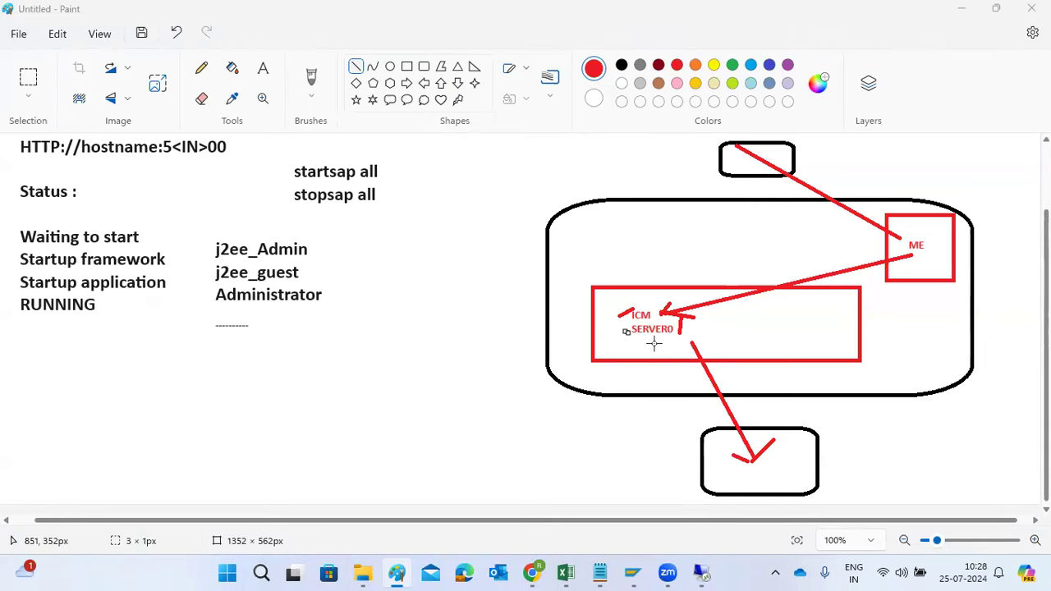
# Switch to the remote session to view the AS Java process table and return to the browser's Components Info page
pyautogui.moveTo(704, 573)
pyautogui.click(694, 497)
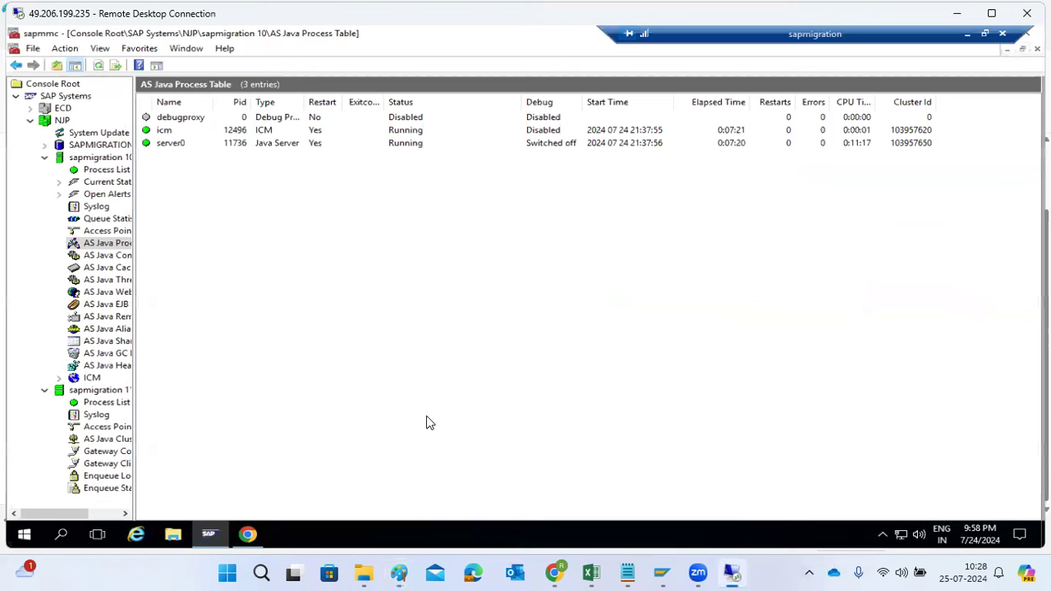
pyautogui.click(219, 535)
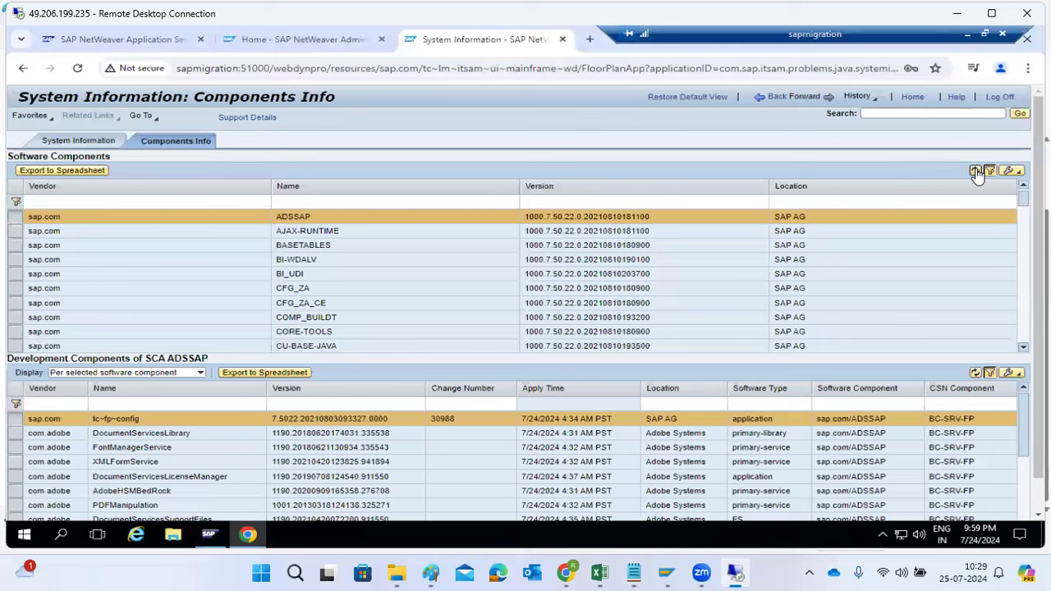
# Switch to Paint and draw short red lines around the startsap all and stopsap all commands
pyautogui.click(437, 572)
pyautogui.moveTo(390, 166); pyautogui.dragTo(417, 155)
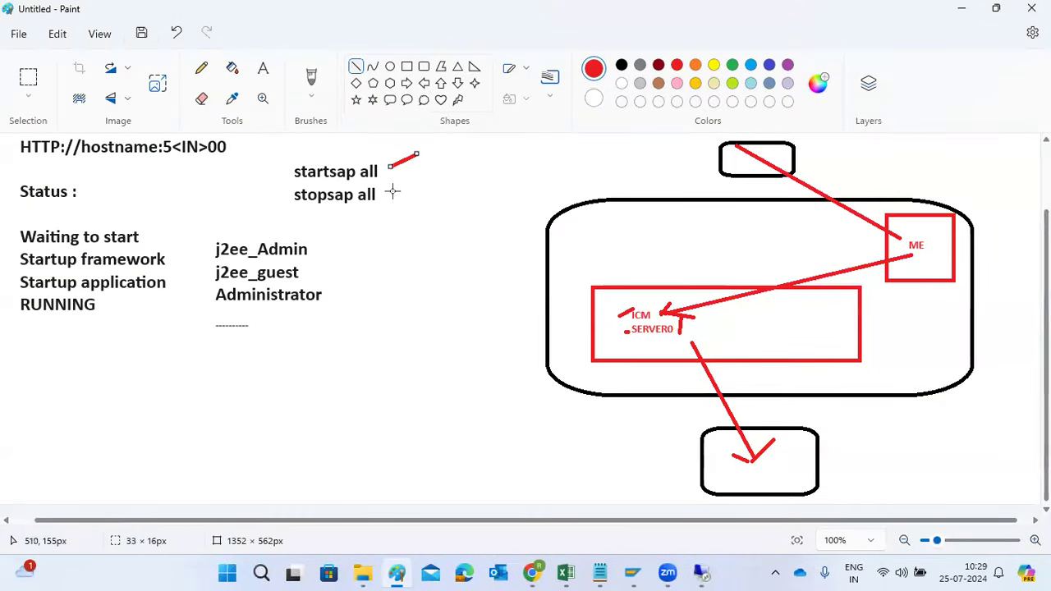
pyautogui.moveTo(392, 191); pyautogui.dragTo(412, 182)
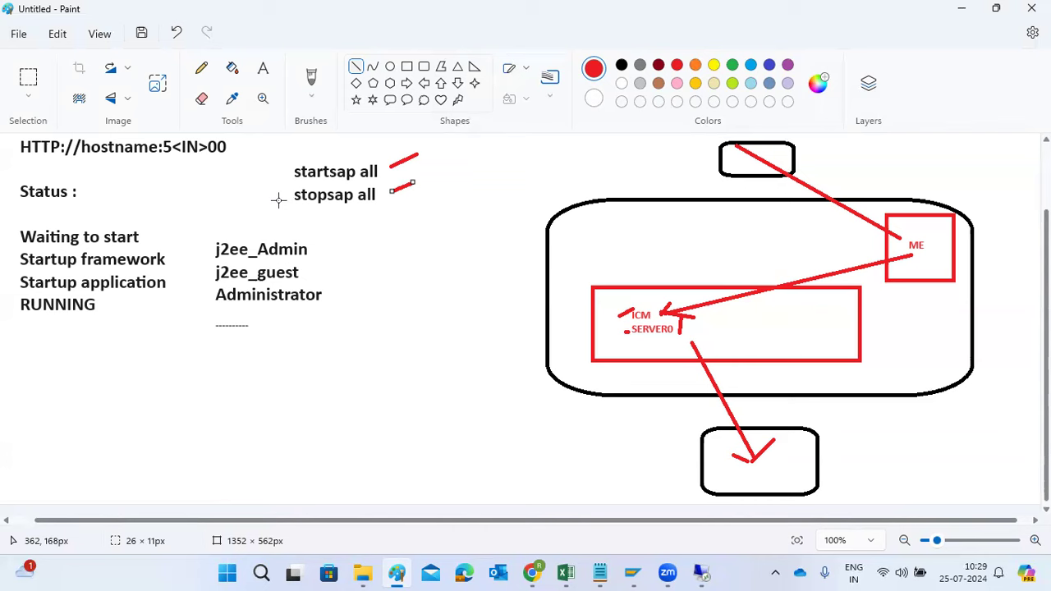
pyautogui.moveTo(271, 175); pyautogui.dragTo(274, 177)
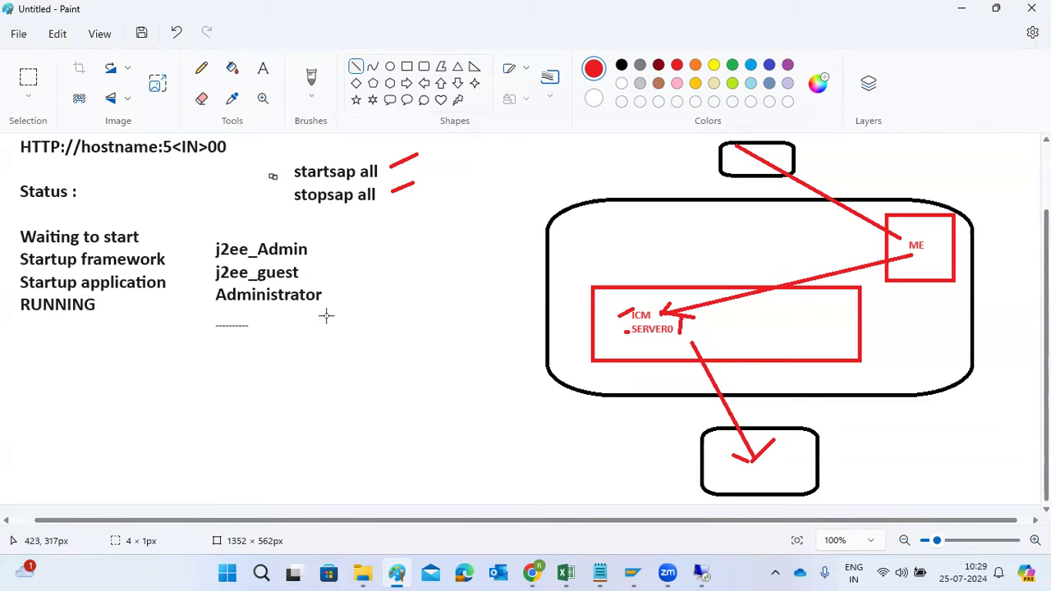
pyautogui.moveTo(323, 176); pyautogui.dragTo(338, 176)
pyautogui.moveTo(344, 217); pyautogui.dragTo(360, 218)
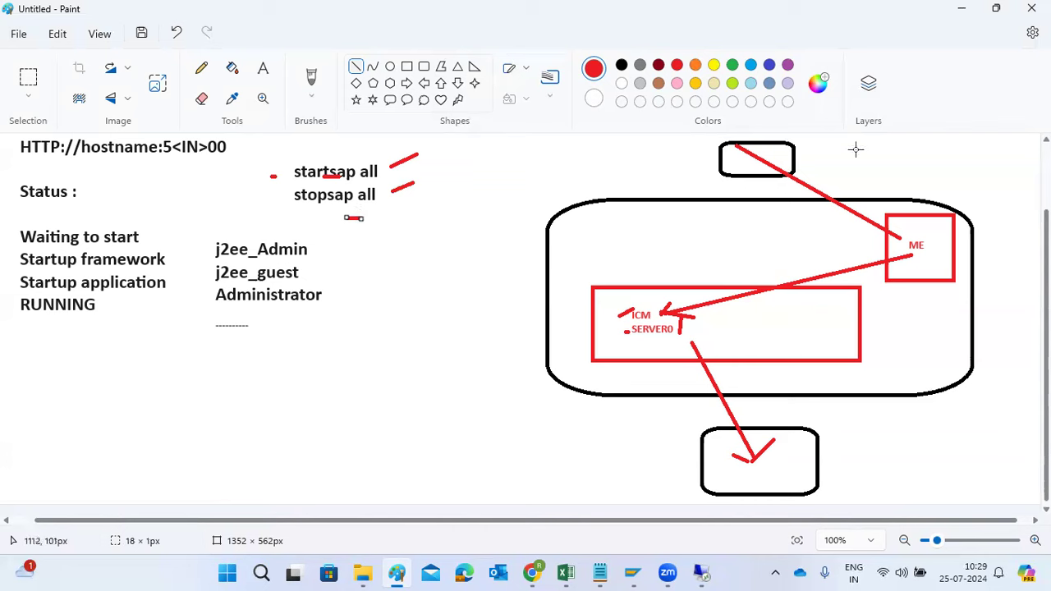
# Return to the remote session and view the system's instances and the Components Info in System Information
pyautogui.moveTo(701, 573)
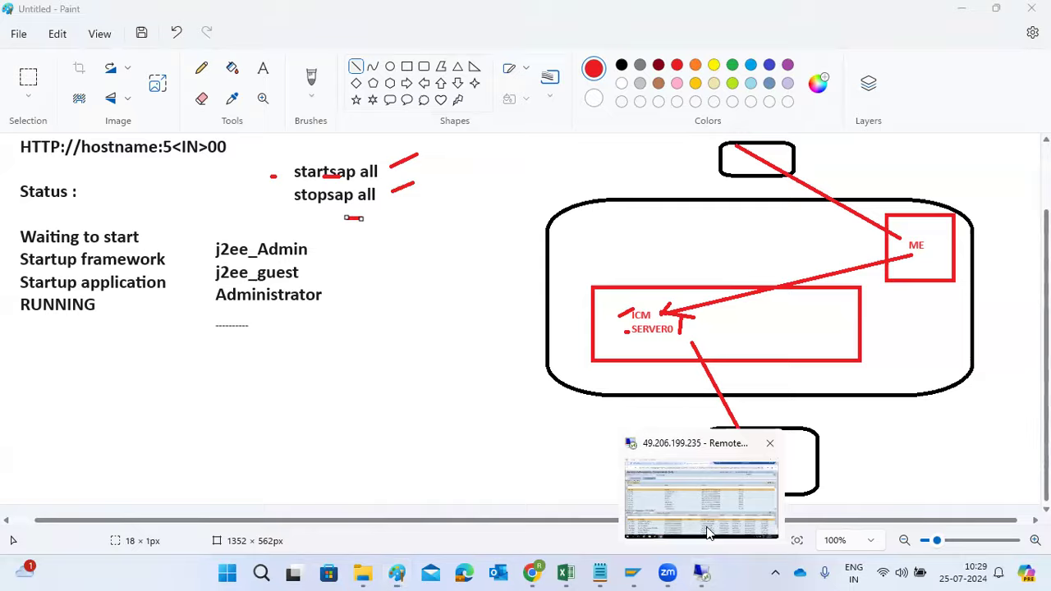
pyautogui.click(704, 526)
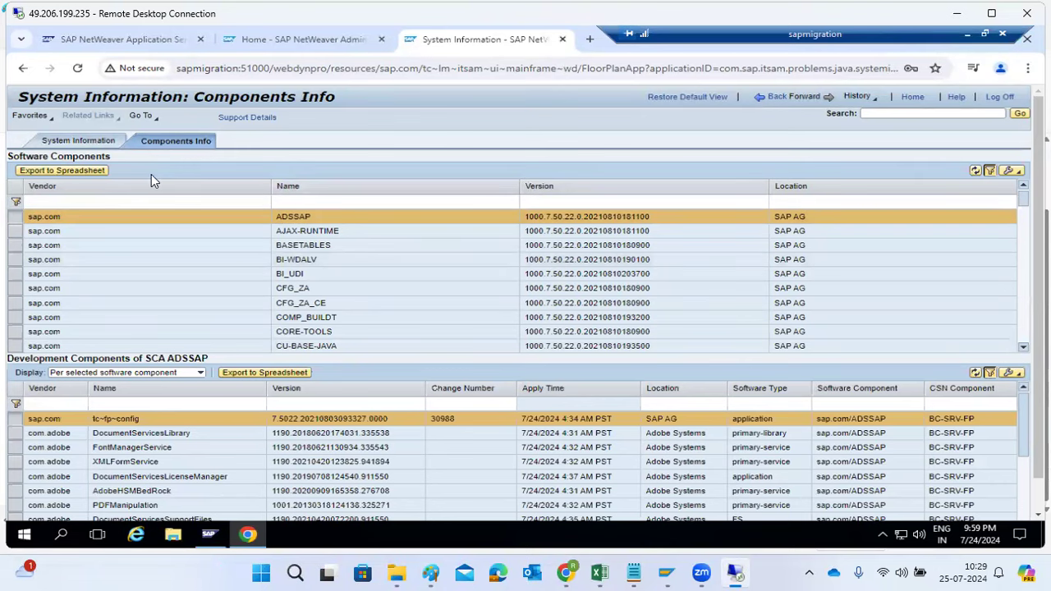
pyautogui.click(95, 139)
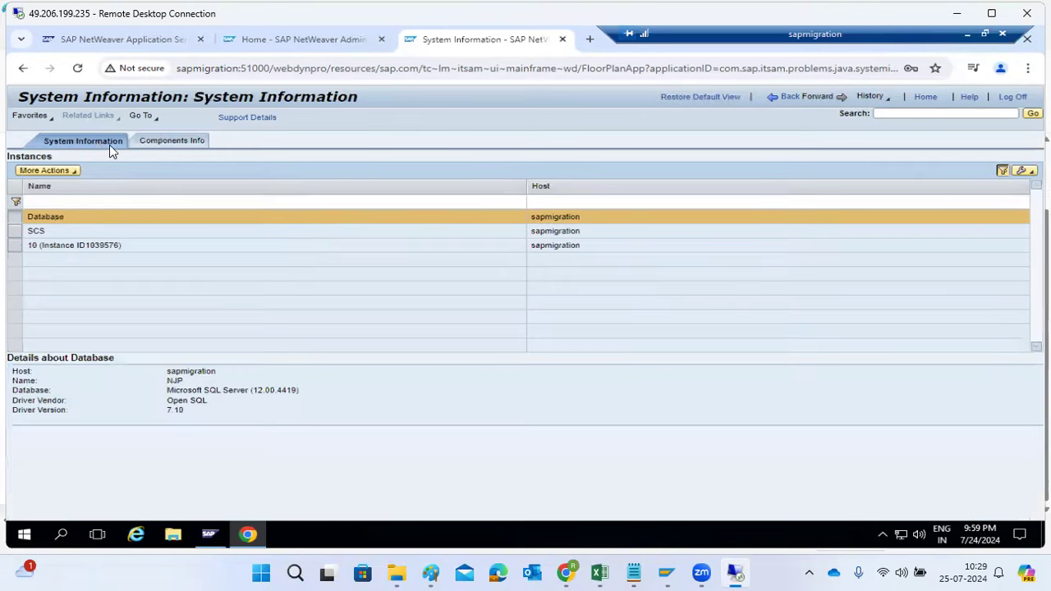
pyautogui.click(176, 143)
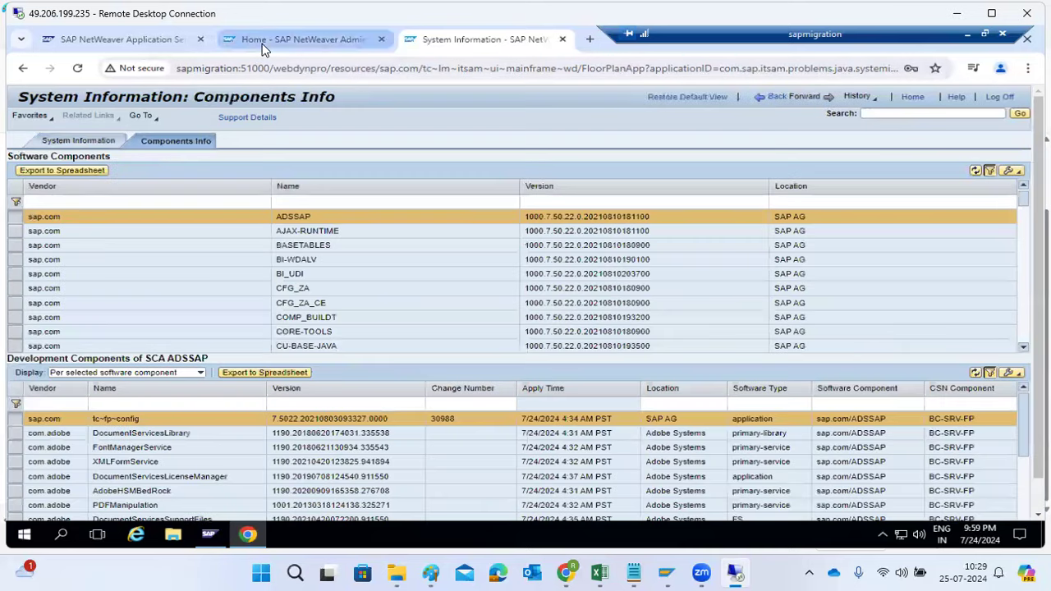
# Open the Availability and Performance overview in SAP NetWeaver Administrator and examine the overall status, including the AS Java failed components
pyautogui.click(261, 43)
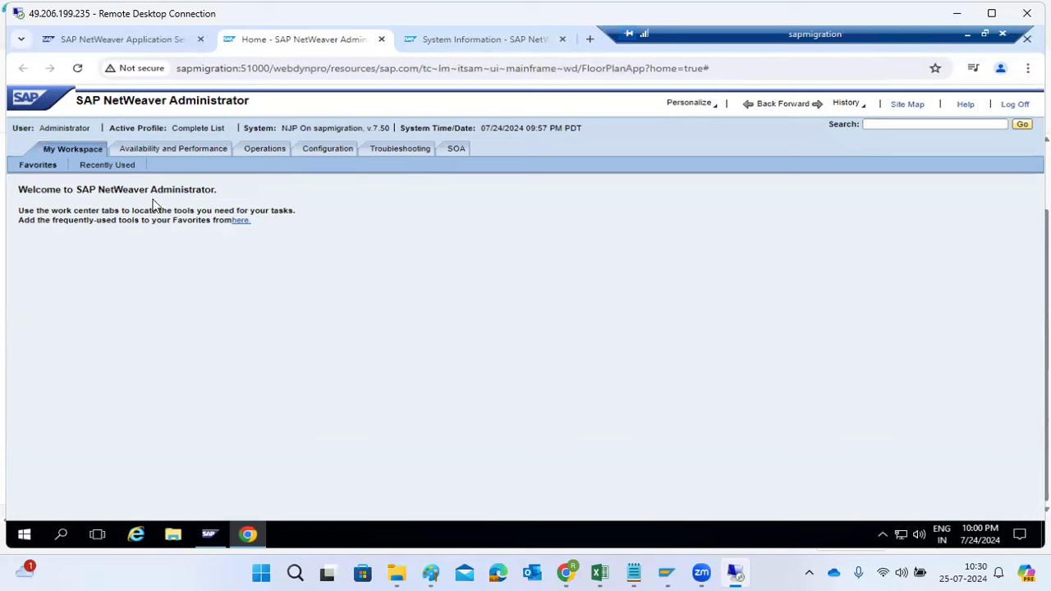
pyautogui.click(152, 151)
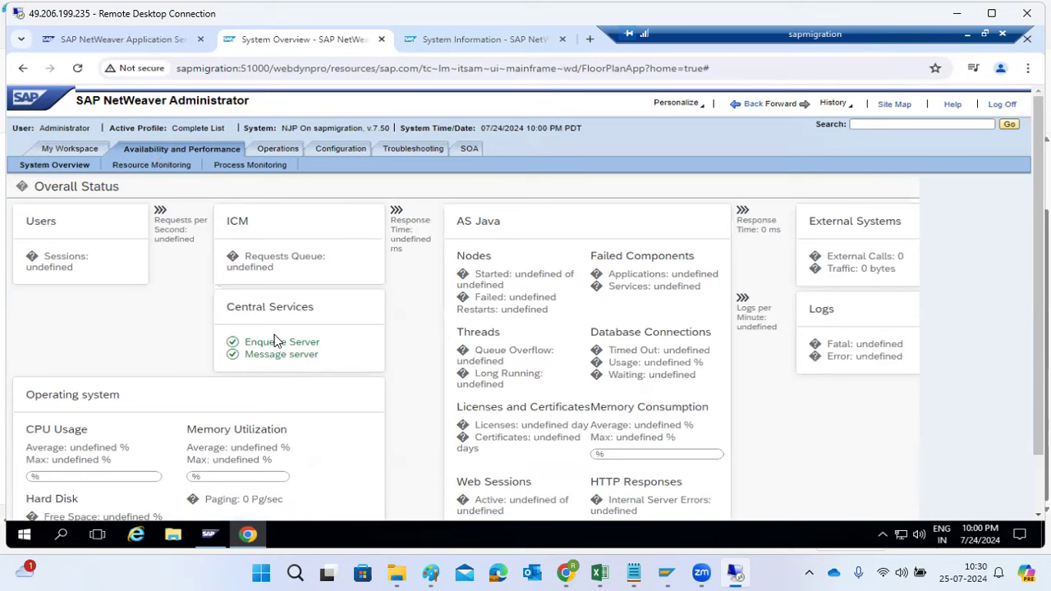
pyautogui.scroll(-1, 82, 442)
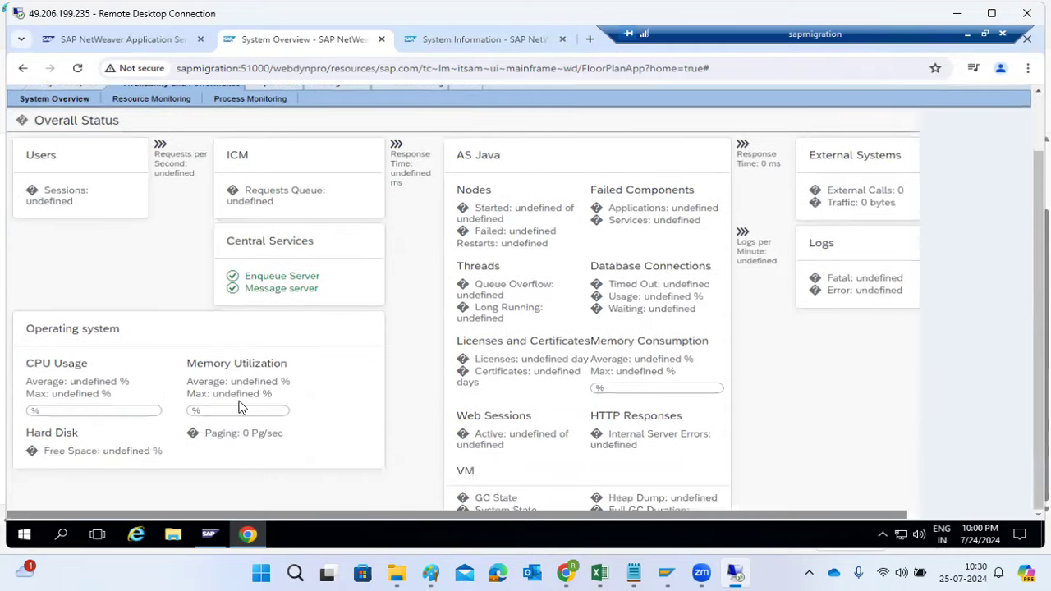
pyautogui.scroll(1, 575, 351)
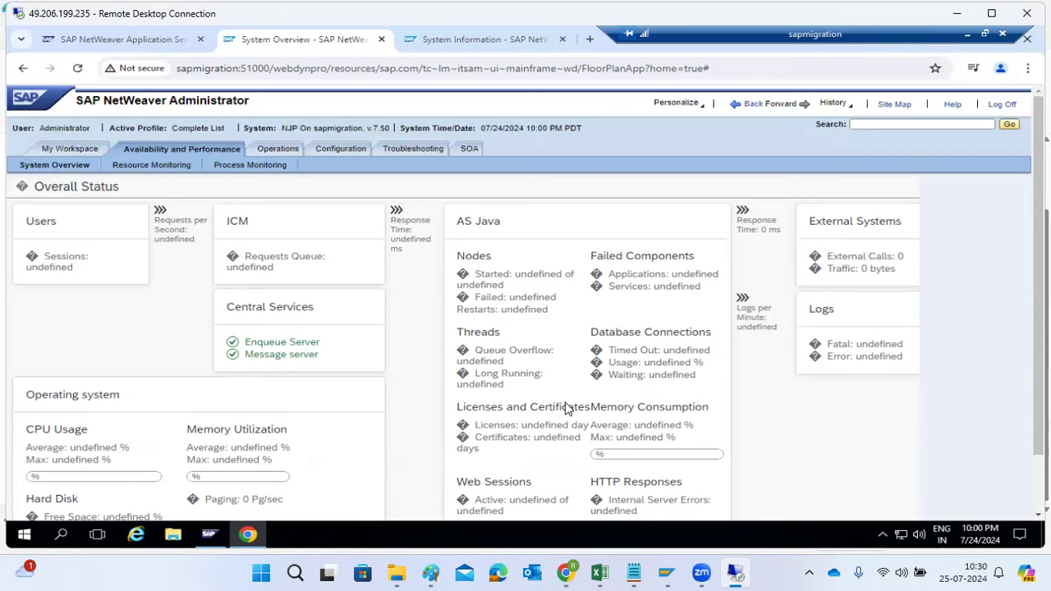
pyautogui.click(686, 280)
pyautogui.moveTo(672, 287); pyautogui.dragTo(686, 288)
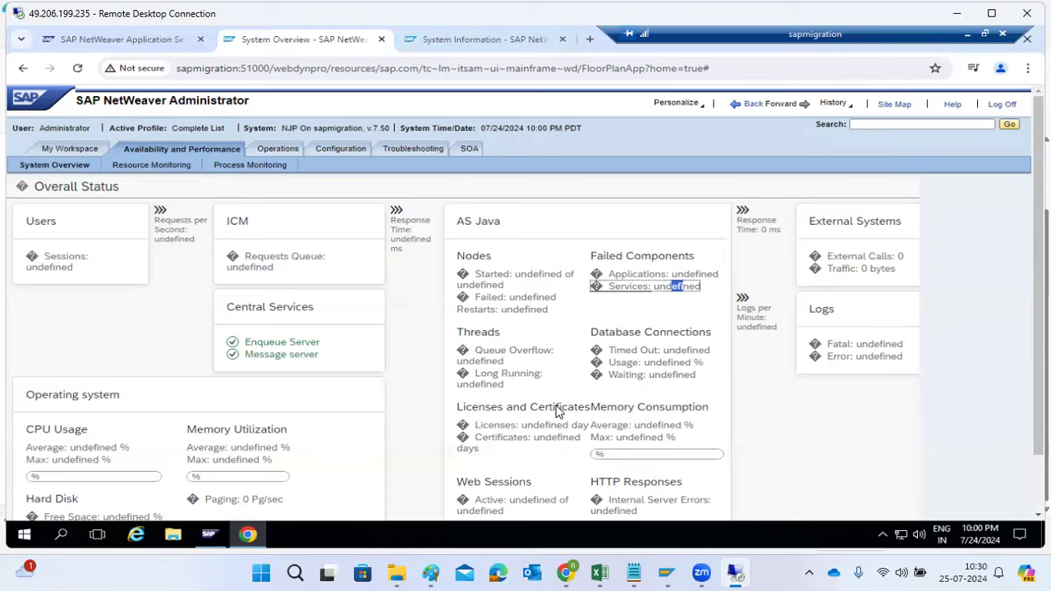
pyautogui.scroll(-1, 558, 412)
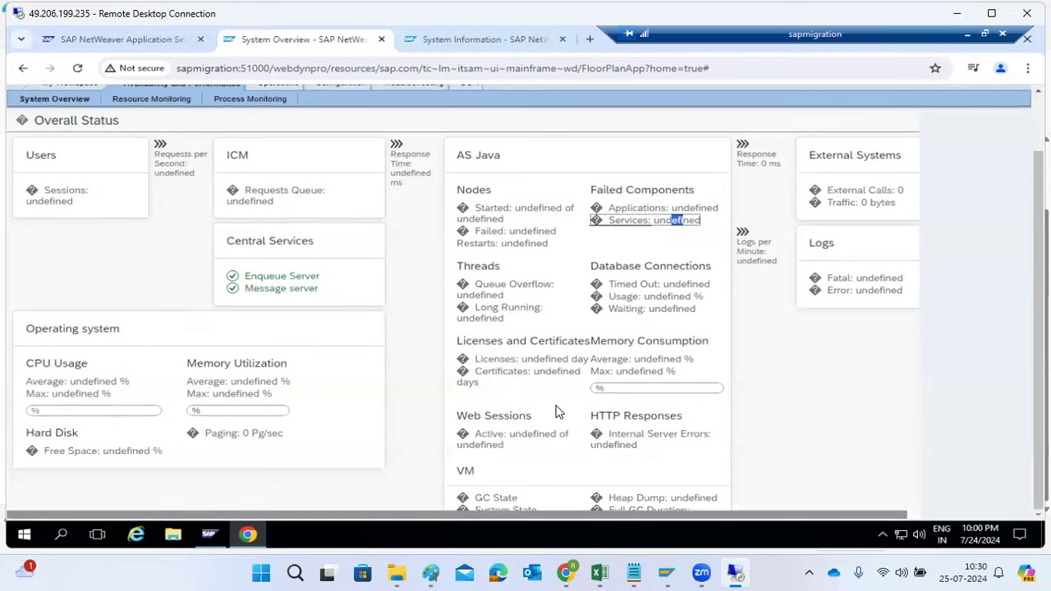
pyautogui.scroll(1, 556, 410)
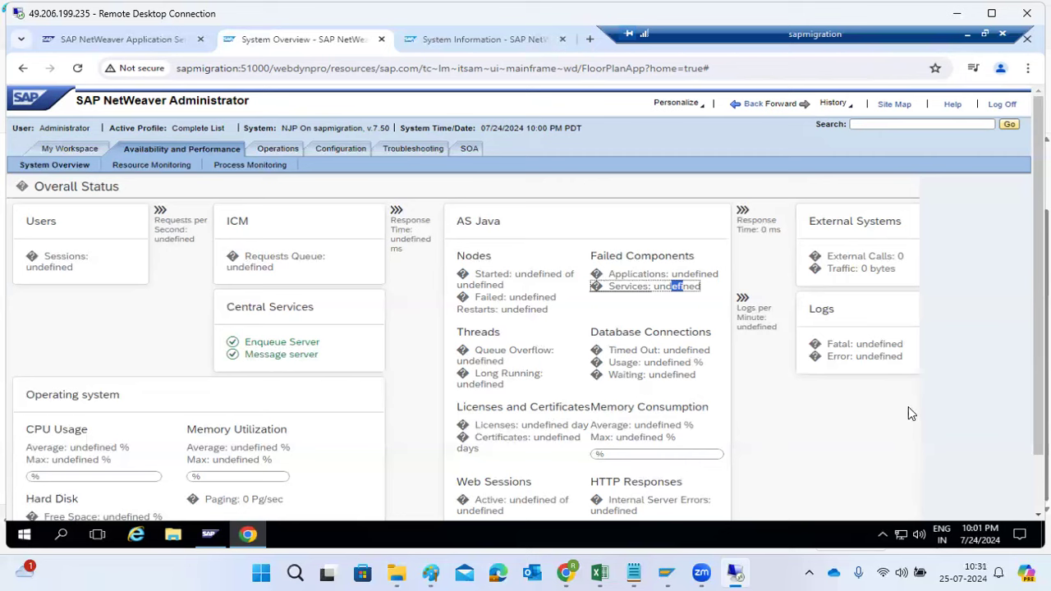
# Examine the AS Java nodes and threads, the logs and the central services in the overall status
pyautogui.click(478, 280)
pyautogui.moveTo(478, 280); pyautogui.dragTo(513, 310)
pyautogui.moveTo(510, 353); pyautogui.dragTo(533, 368)
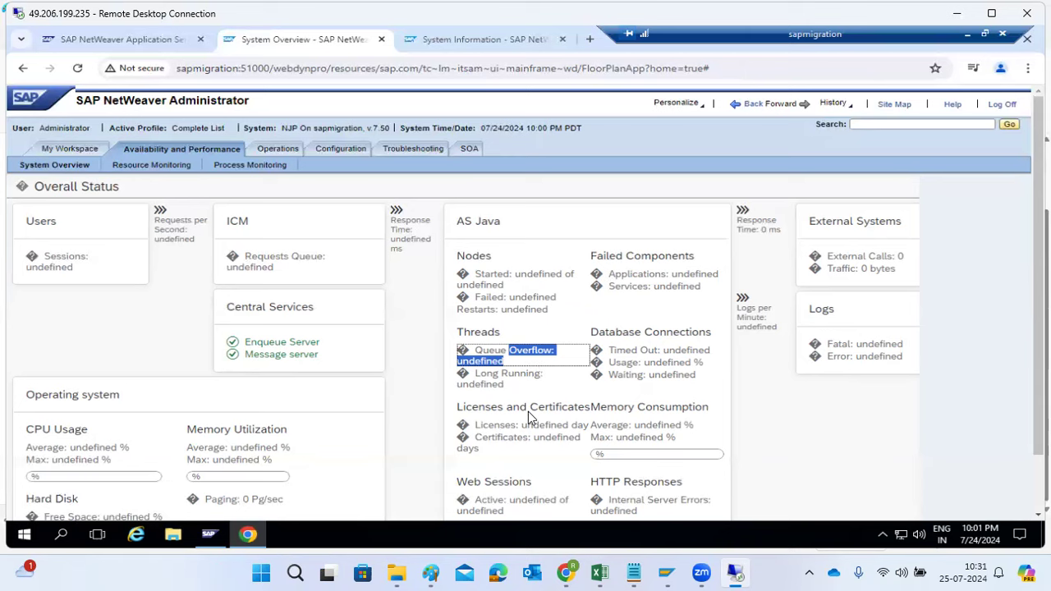
pyautogui.scroll(-1, 529, 417)
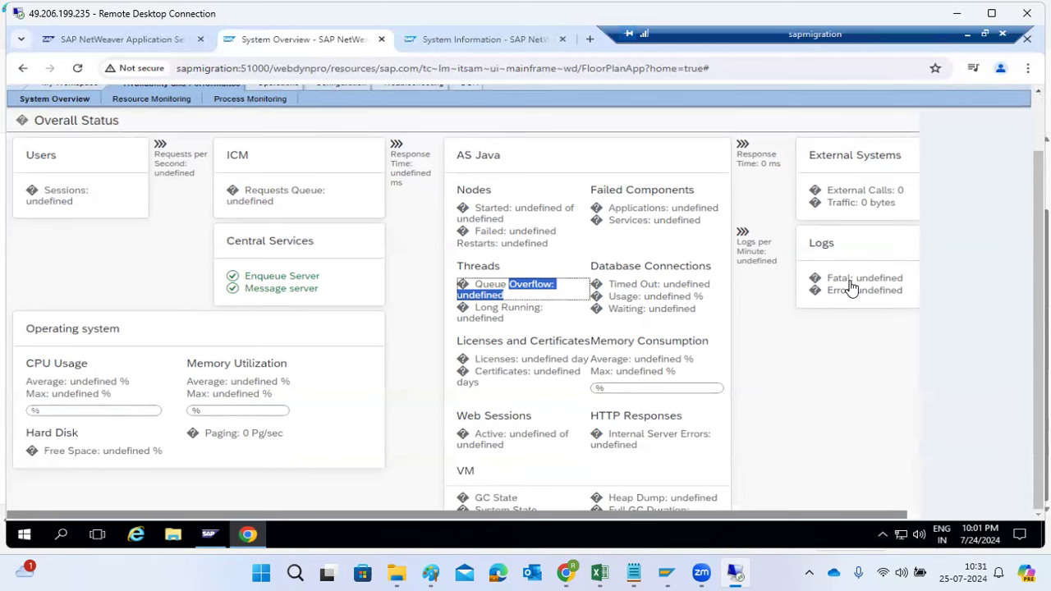
pyautogui.scroll(1, 851, 286)
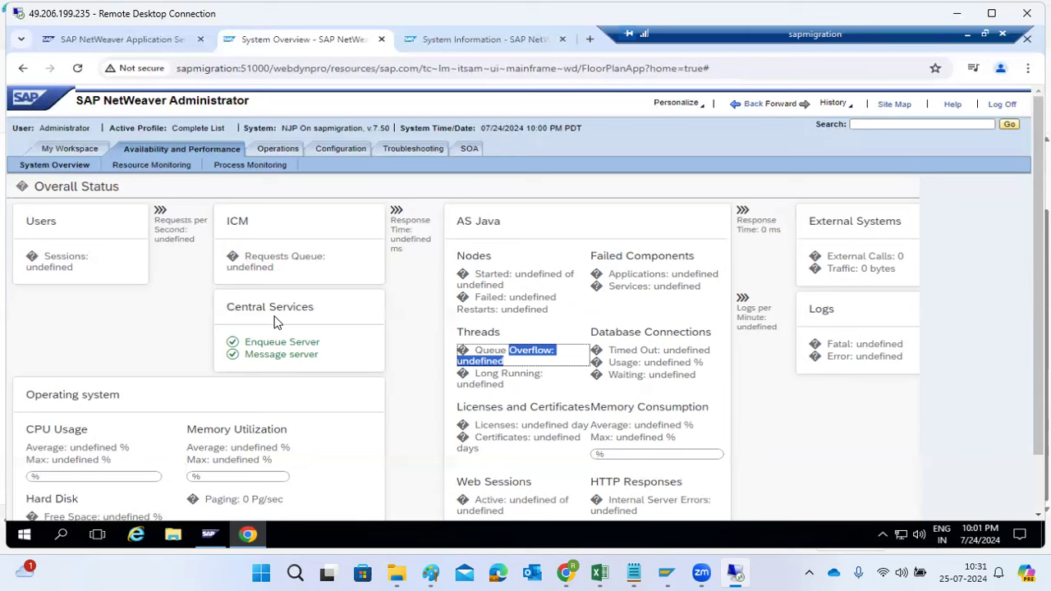
# View the Resource Monitoring tools and return to the System Overview
pyautogui.click(122, 163)
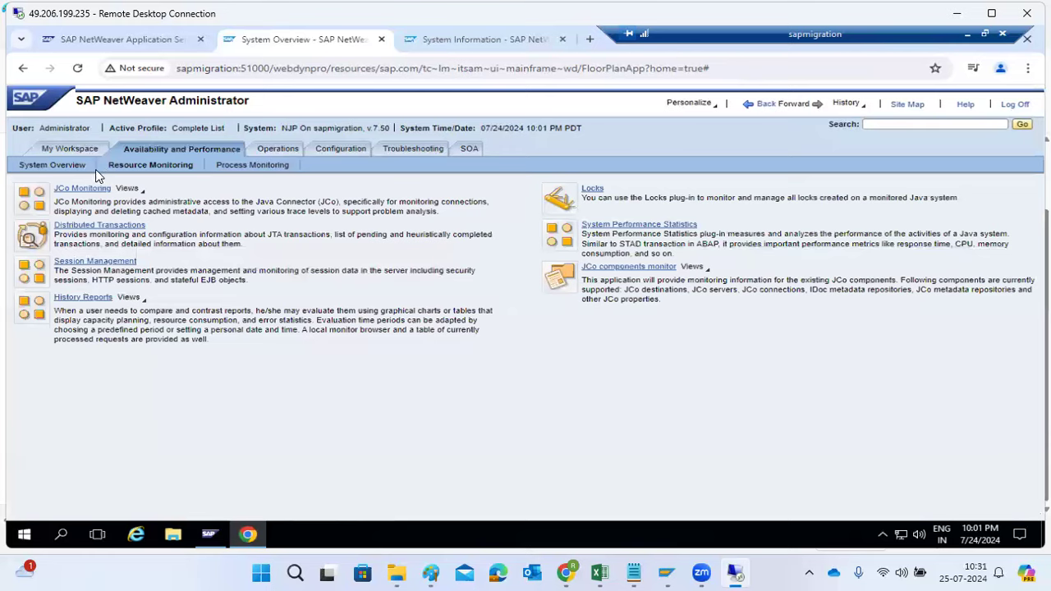
pyautogui.click(71, 168)
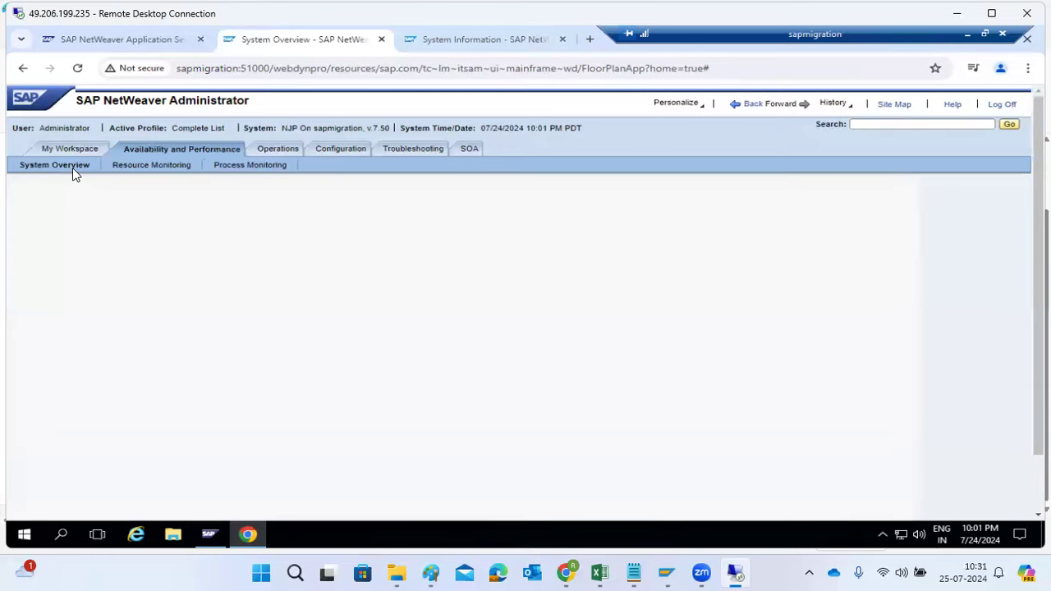
# View the JCo Monitoring connection monitor, metadata cache and traces from Resource Monitoring, and return to the tool overview
pyautogui.click(124, 167)
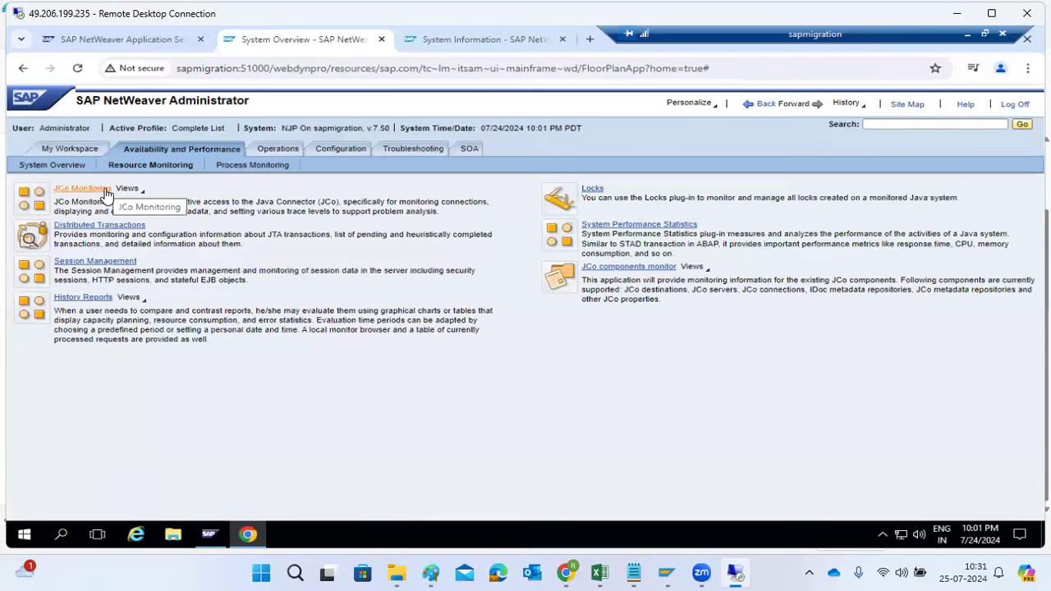
pyautogui.click(105, 192)
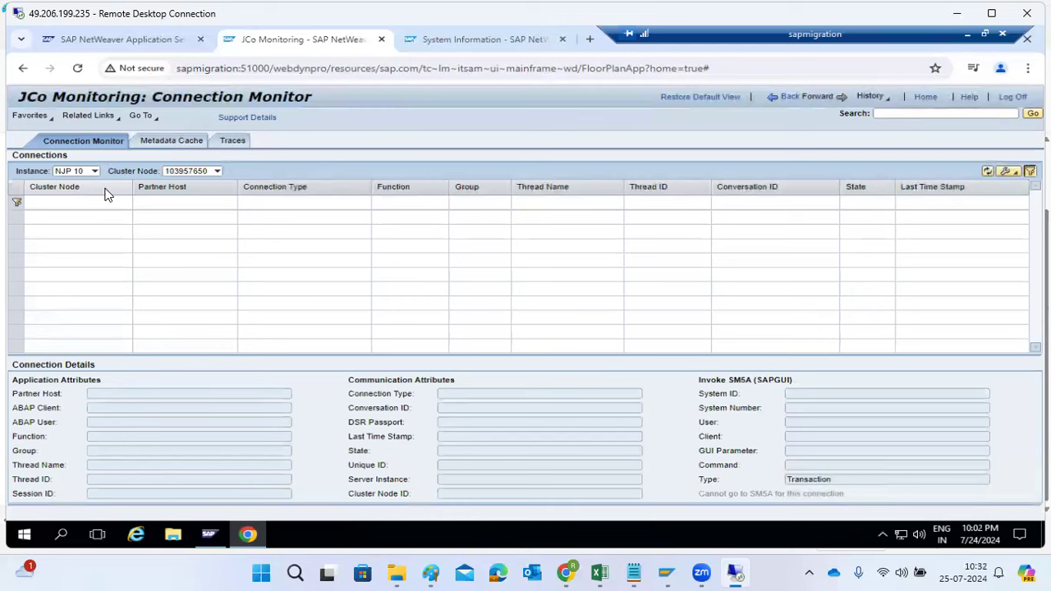
pyautogui.click(165, 151)
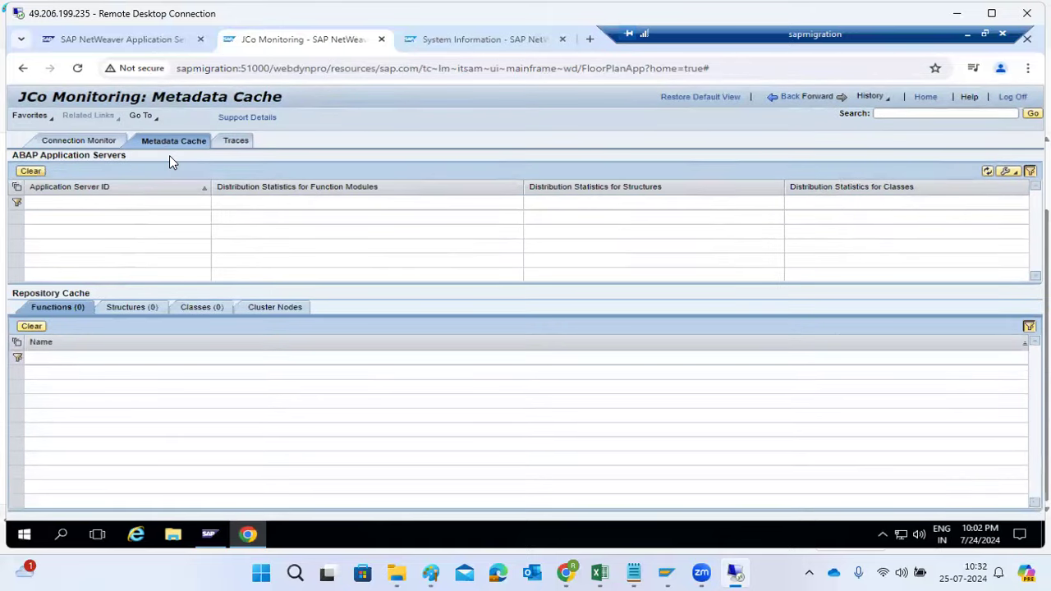
pyautogui.click(231, 142)
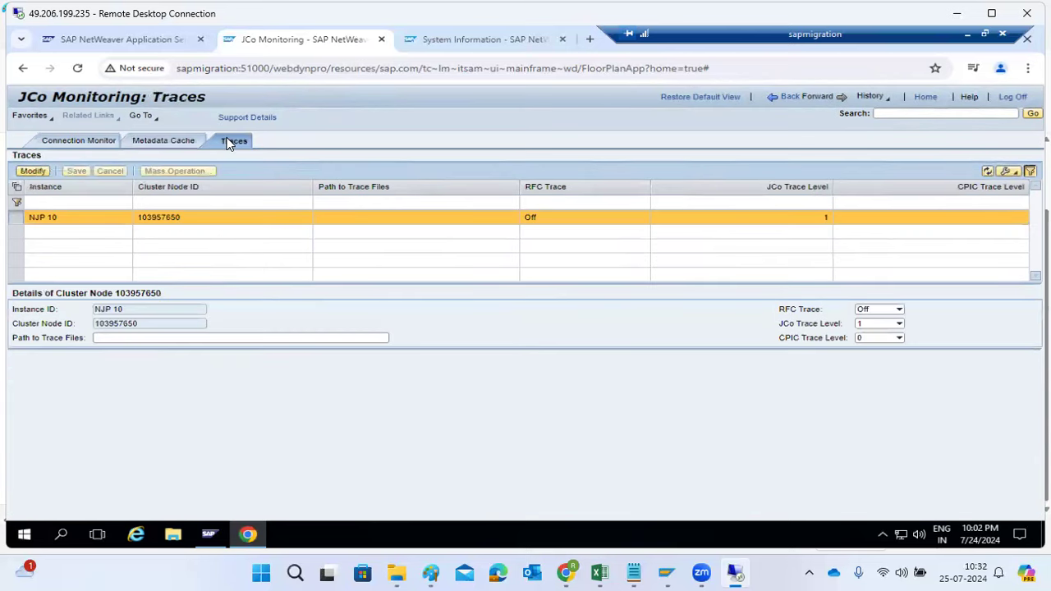
pyautogui.click(89, 145)
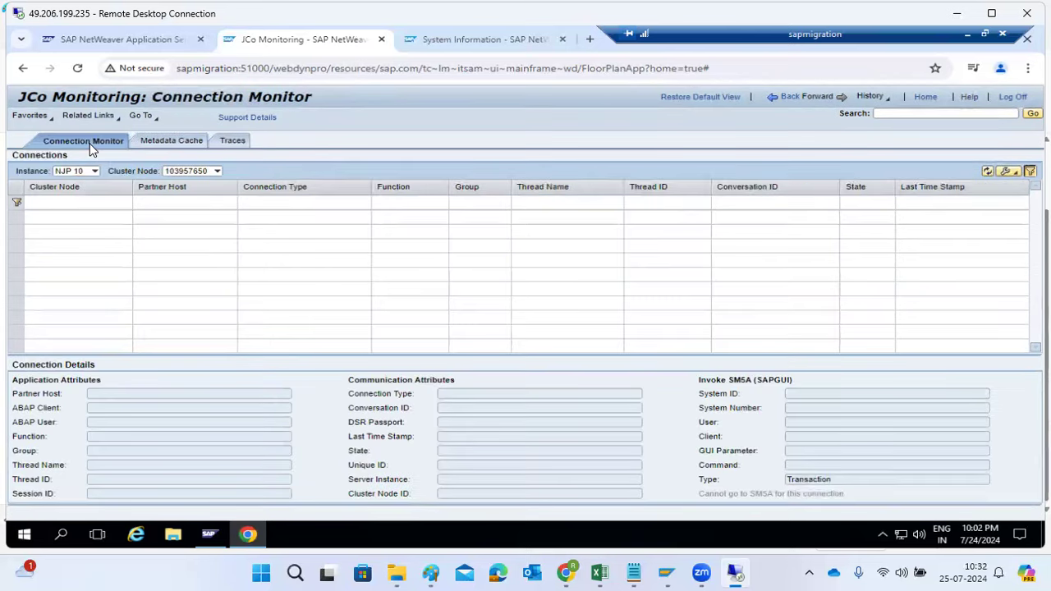
pyautogui.click(784, 100)
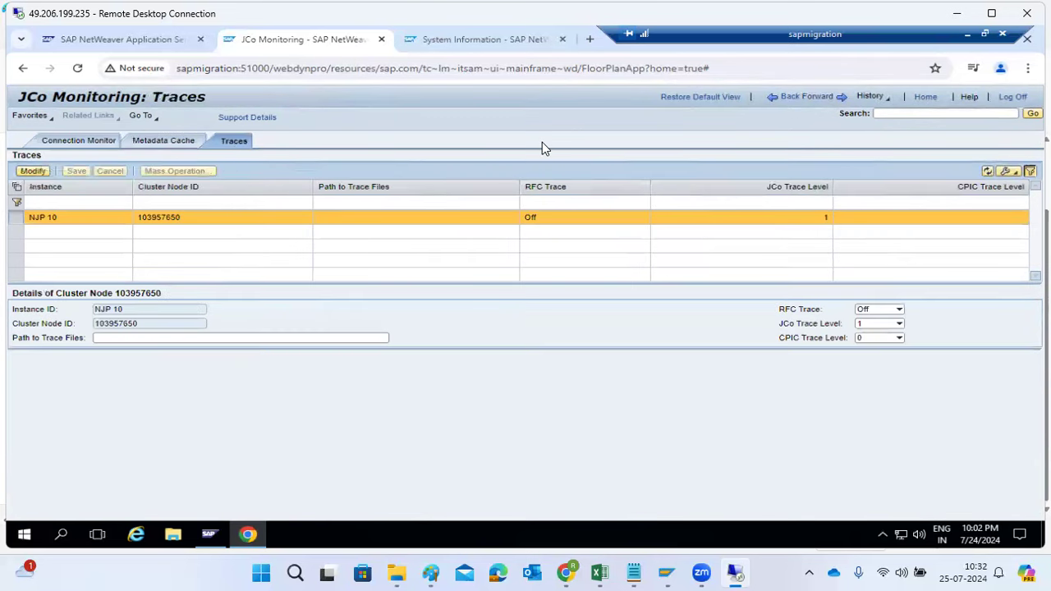
pyautogui.click(787, 98)
pyautogui.click(784, 105)
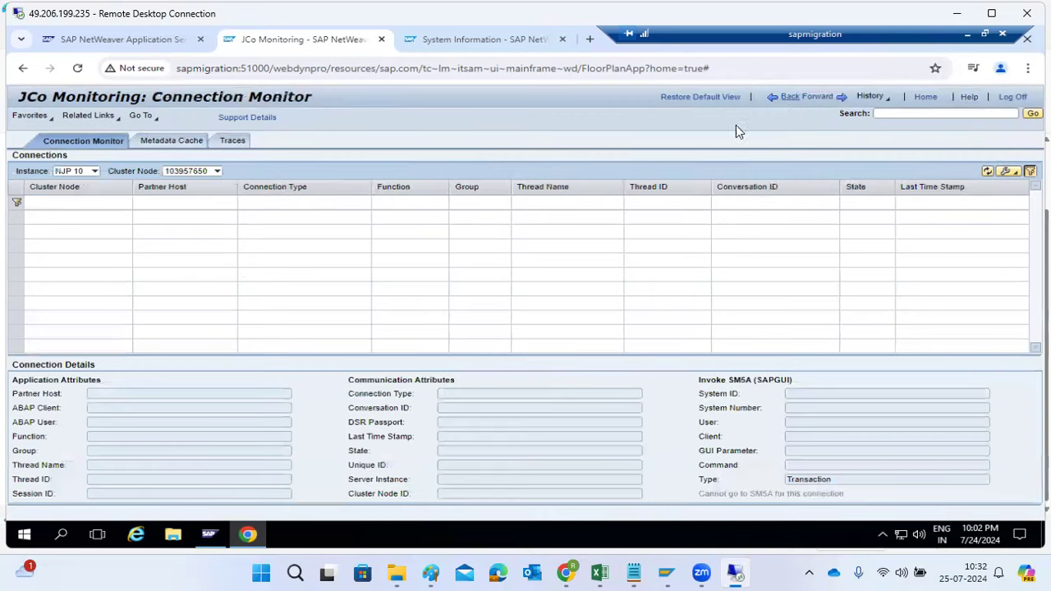
pyautogui.click(785, 103)
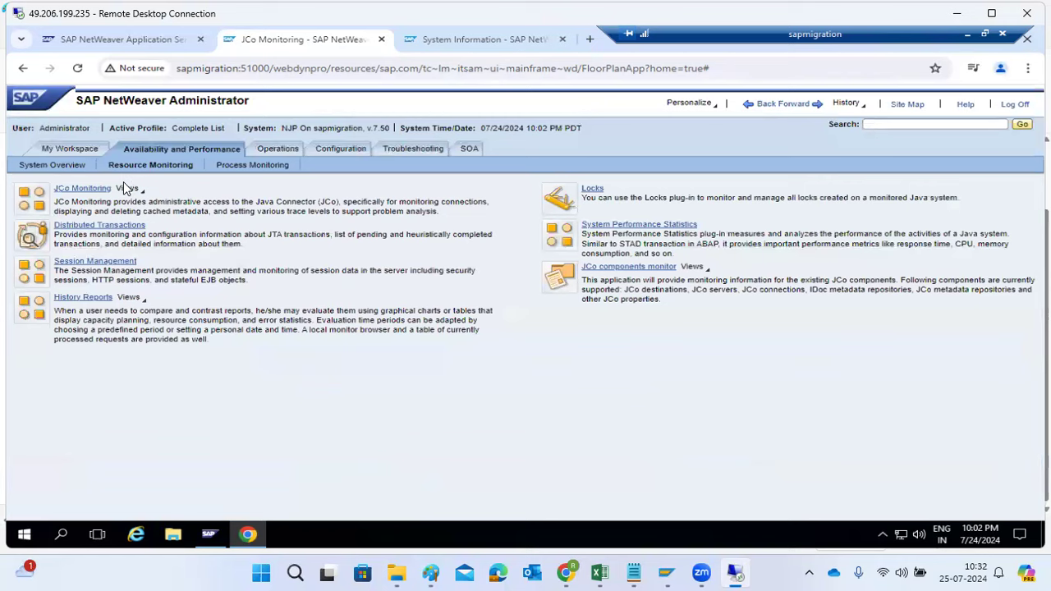
# View the Distributed Transactions services and their advanced monitors, and return to the Resource Monitoring overview
pyautogui.click(99, 227)
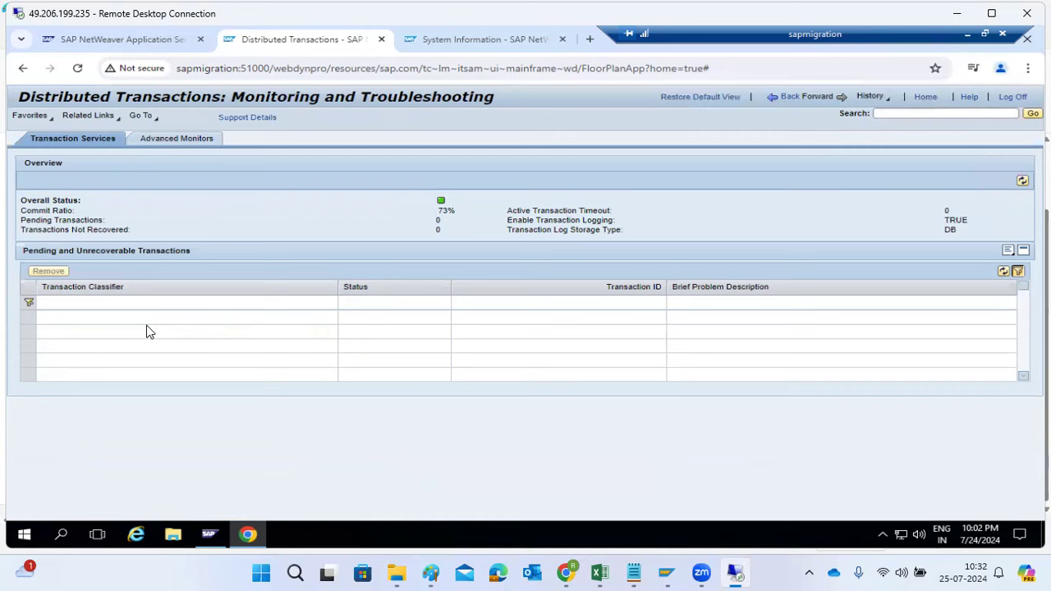
pyautogui.click(160, 141)
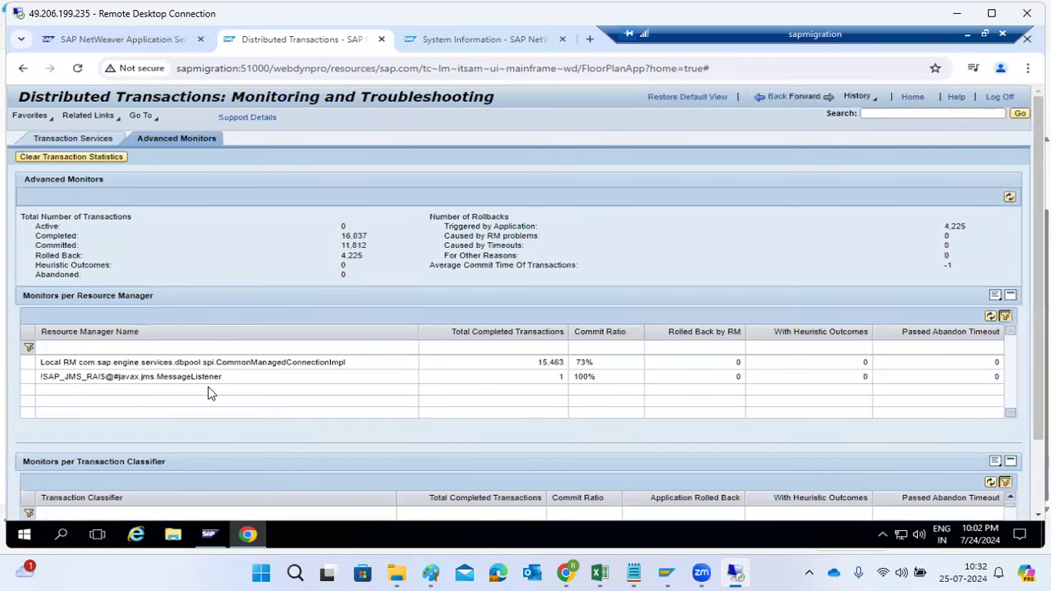
pyautogui.click(774, 102)
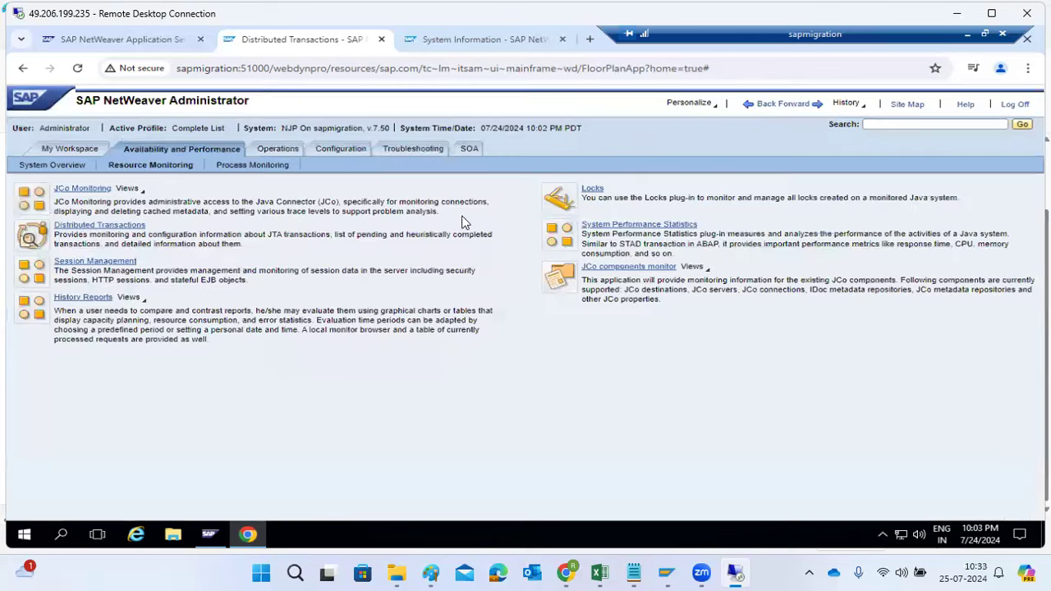
# Examine the Administrator's individual sessions, session details and active requests in Session Management, and return to the Resource Monitoring overview
pyautogui.click(117, 262)
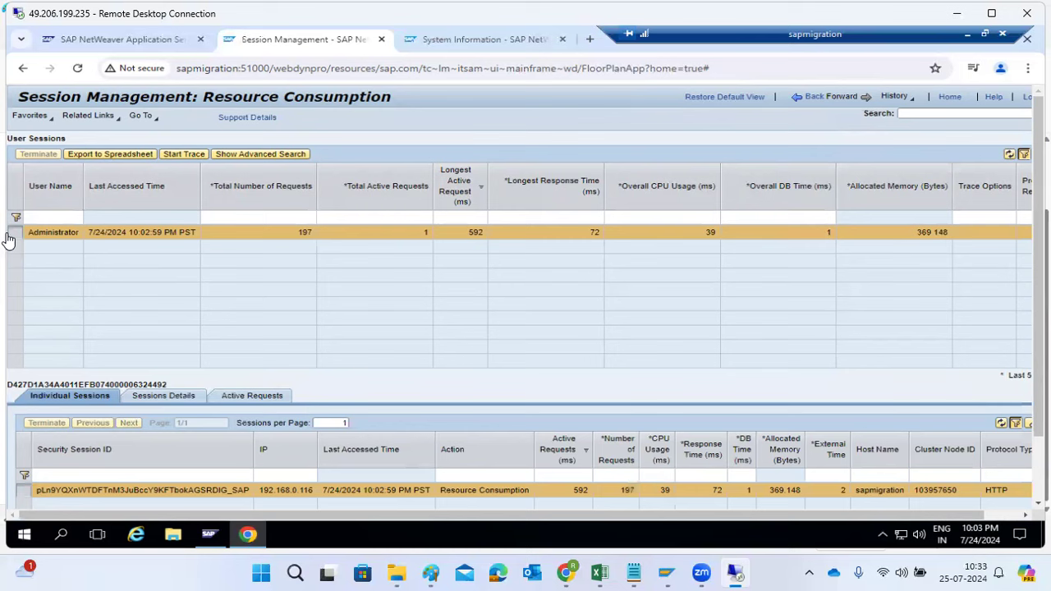
pyautogui.moveTo(108, 238); pyautogui.dragTo(144, 238)
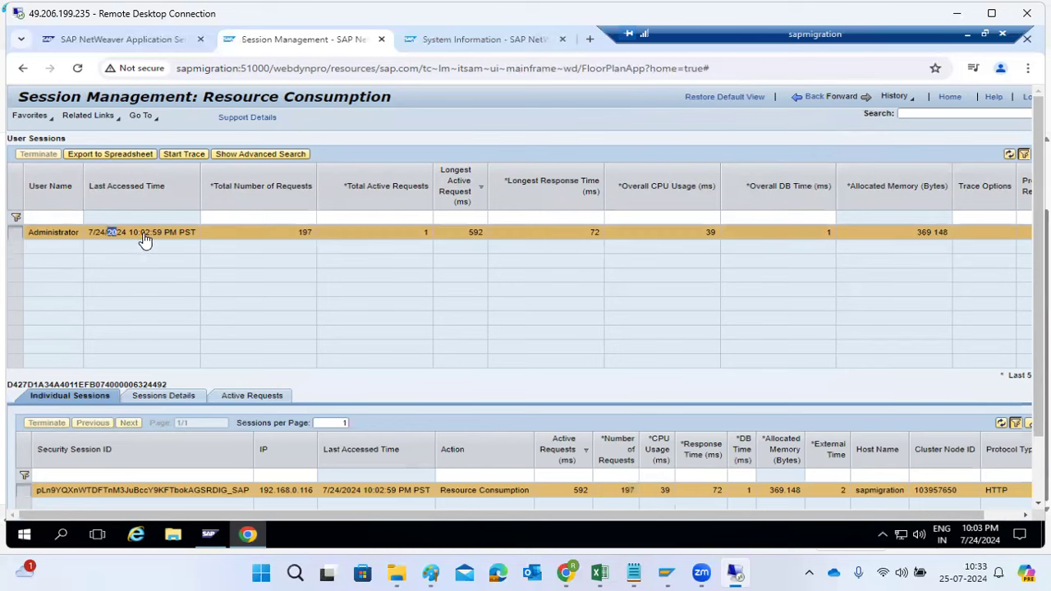
pyautogui.click(295, 238)
pyautogui.scroll(-2, 289, 433)
pyautogui.scroll(-1, 289, 435)
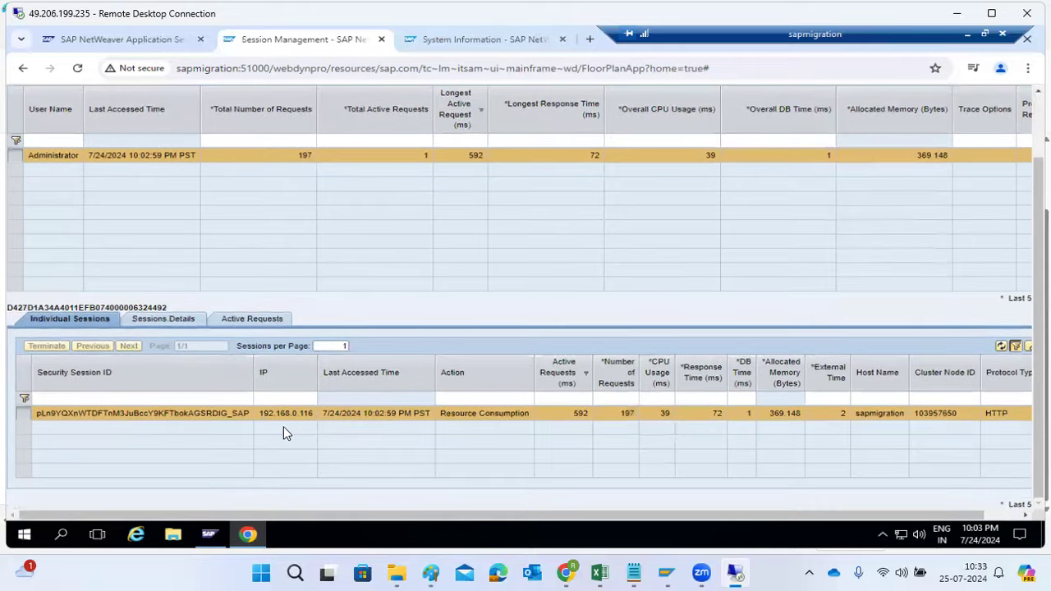
pyautogui.click(155, 318)
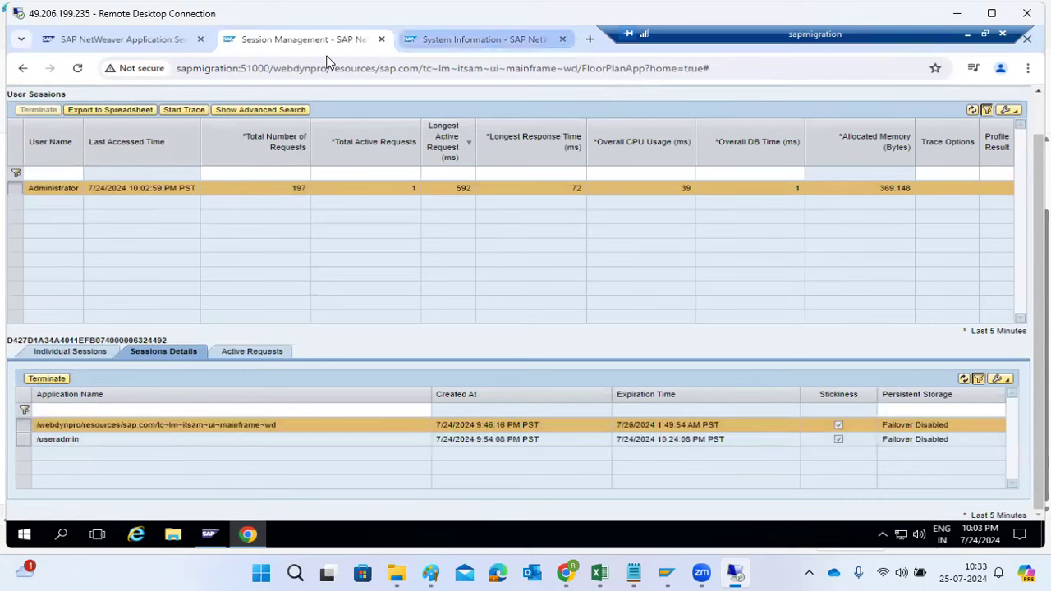
pyautogui.click(268, 355)
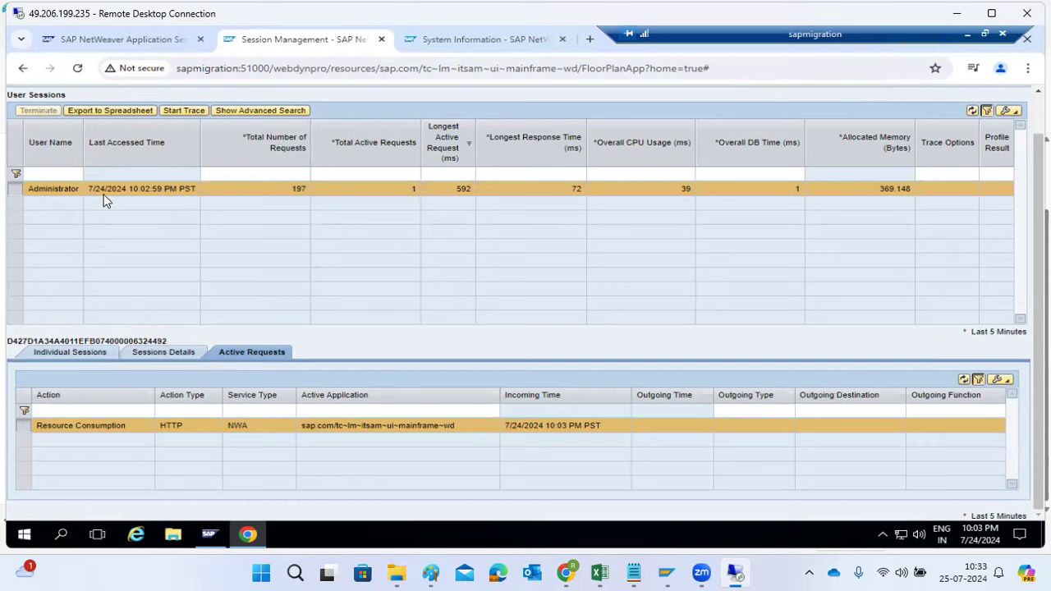
pyautogui.scroll(2, 205, 209)
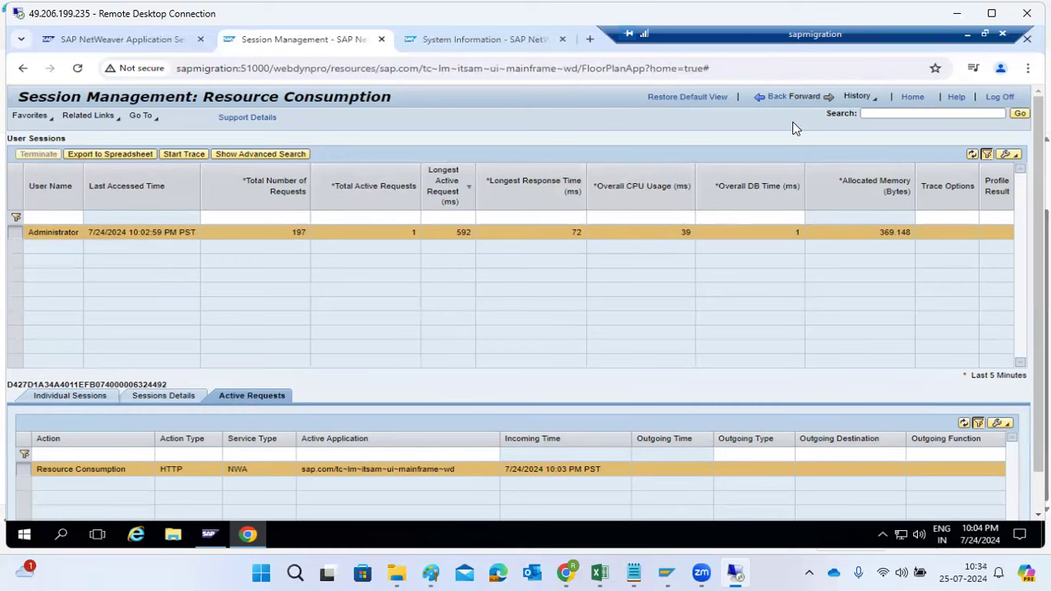
pyautogui.click(768, 97)
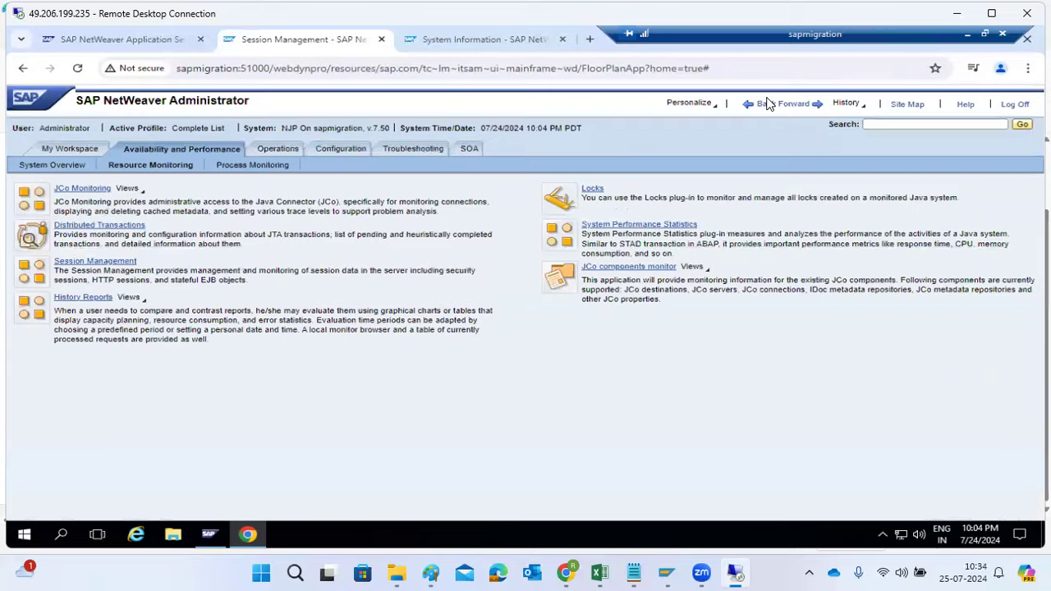
# Create a history report named Usage_report in the History Reports configuration and add the Usage Rate monitor to it
pyautogui.click(114, 300)
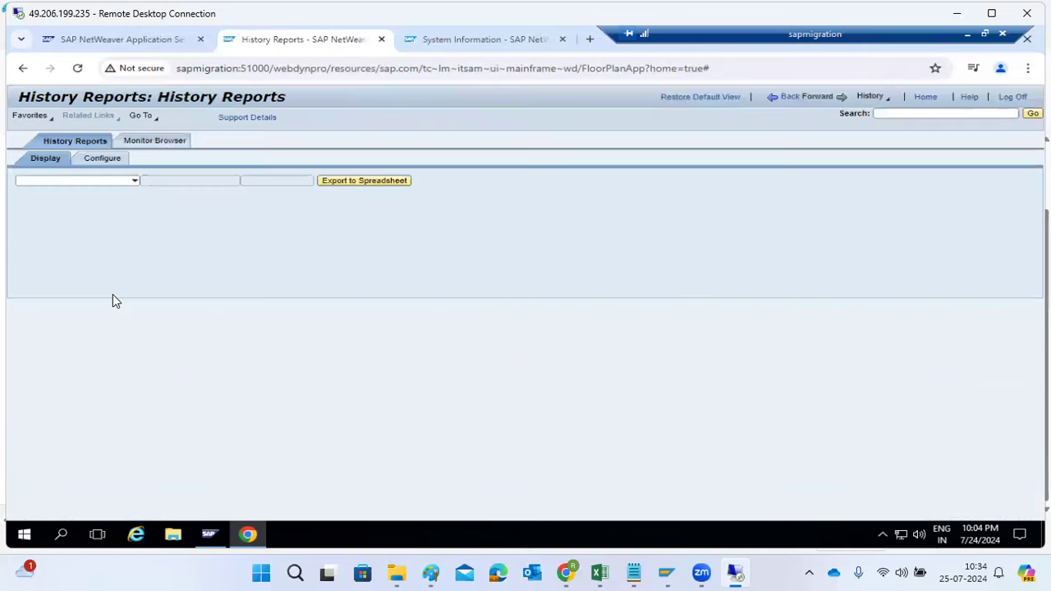
pyautogui.click(130, 187)
pyautogui.click(102, 160)
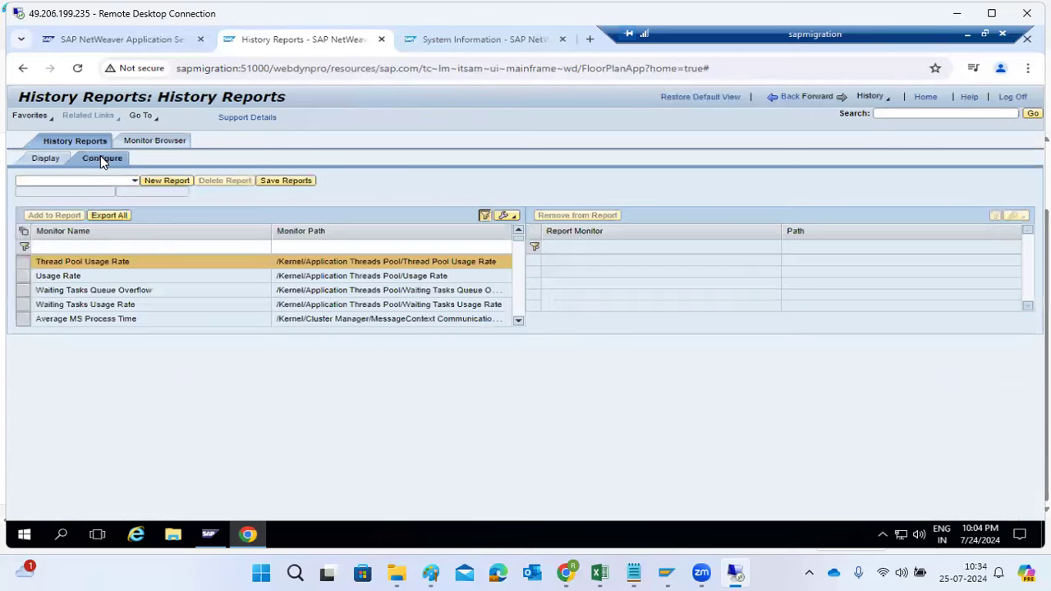
pyautogui.click(26, 279)
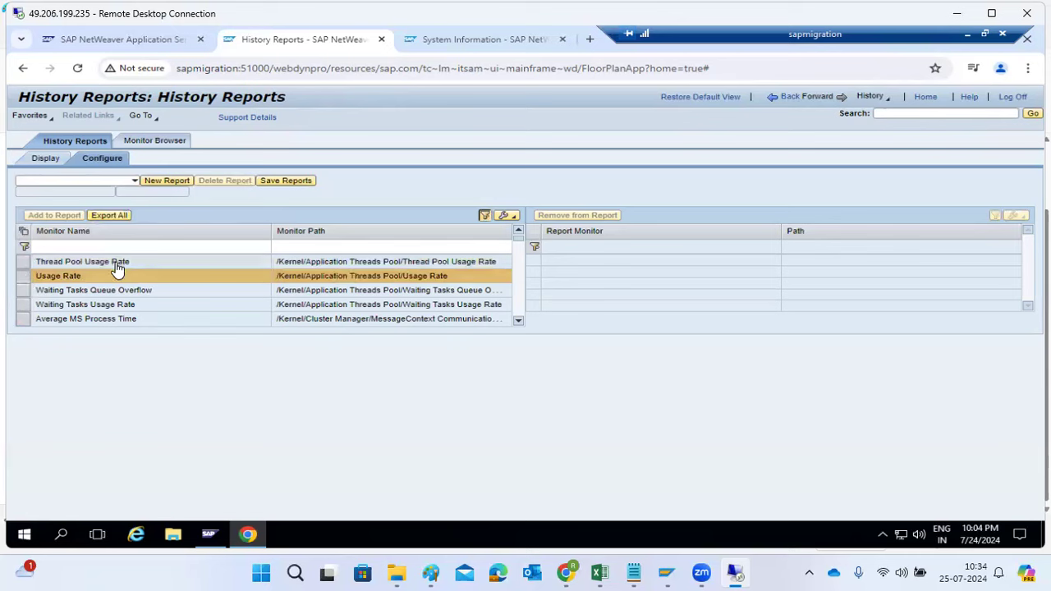
pyautogui.click(154, 180)
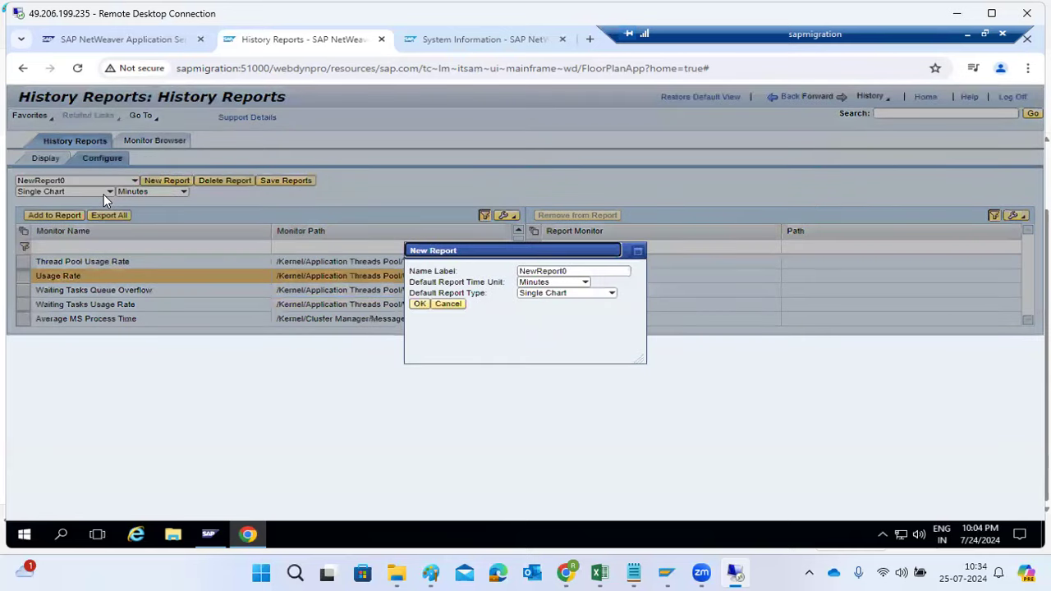
pyautogui.doubleClick(572, 272)
pyautogui.write('Usage')
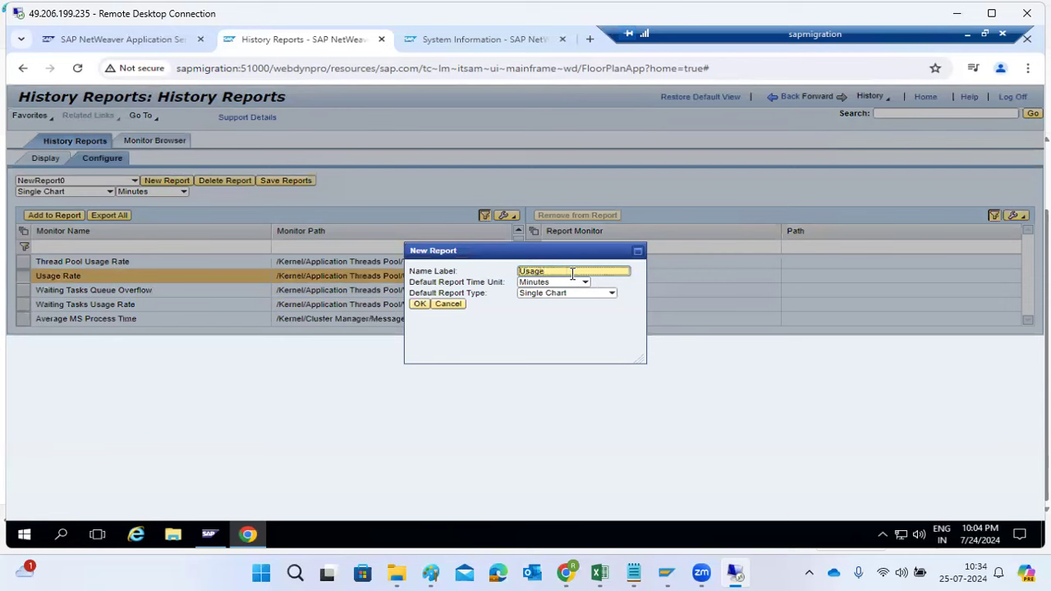
pyautogui.write('_report')
pyautogui.click(420, 305)
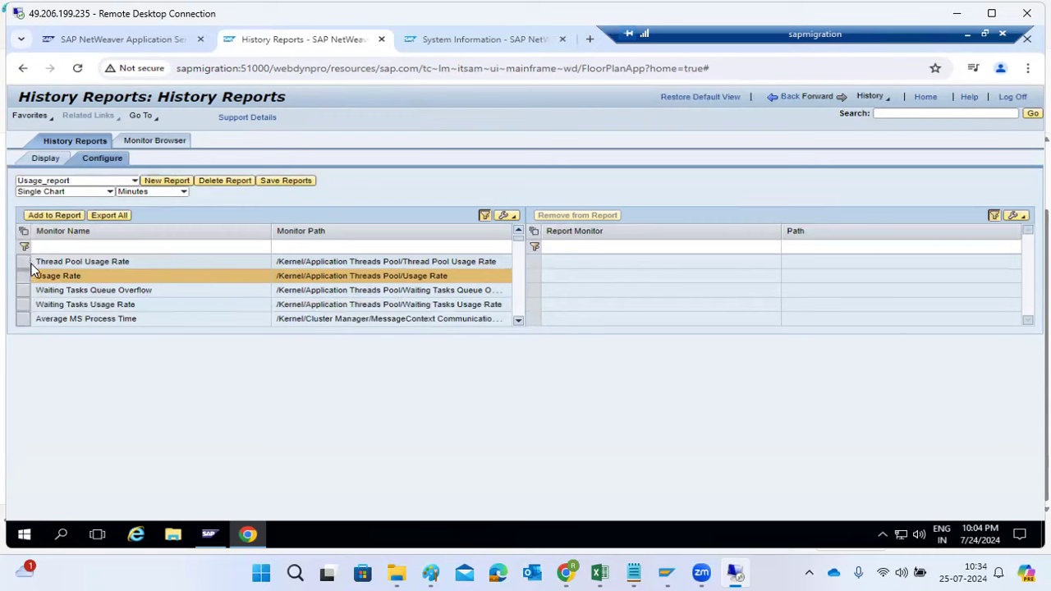
pyautogui.click(39, 215)
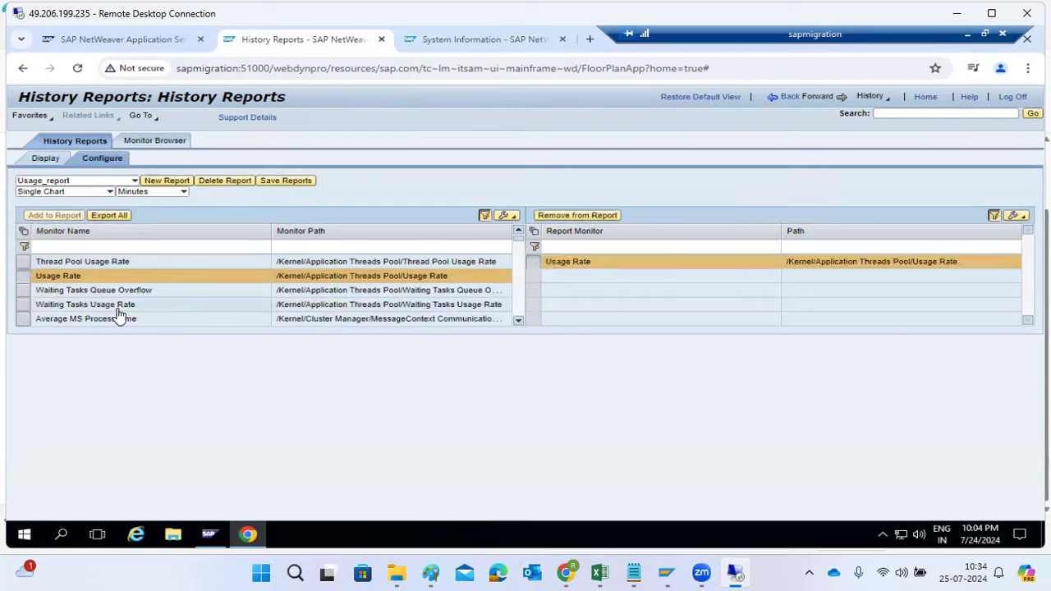
# Find the Web Container's AverageProcessingTime monitor in the monitor list and add it to Usage_report
pyautogui.click(520, 320)
pyautogui.click(520, 321)
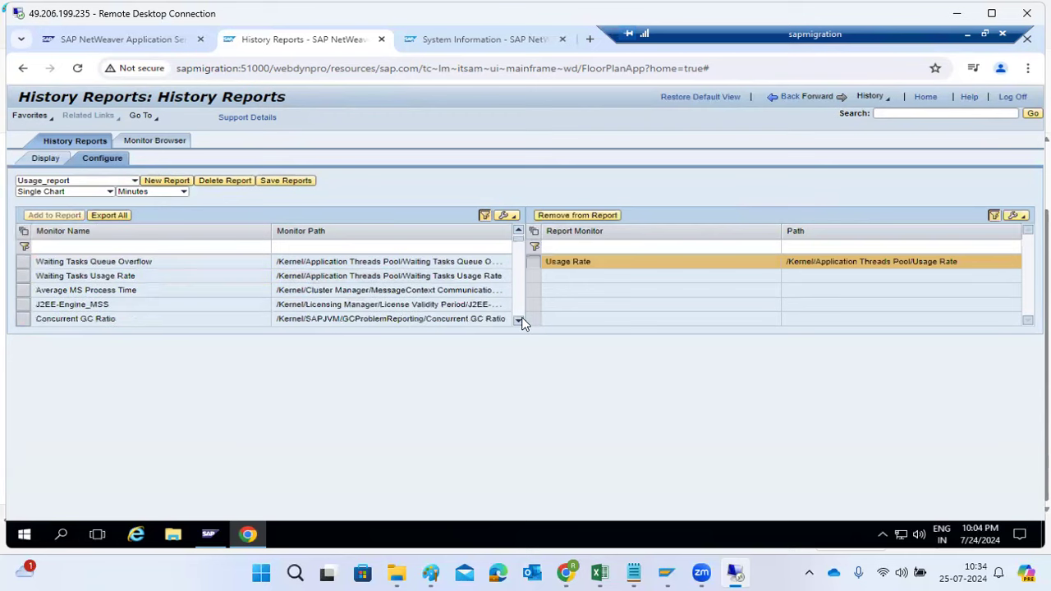
pyautogui.click(519, 320)
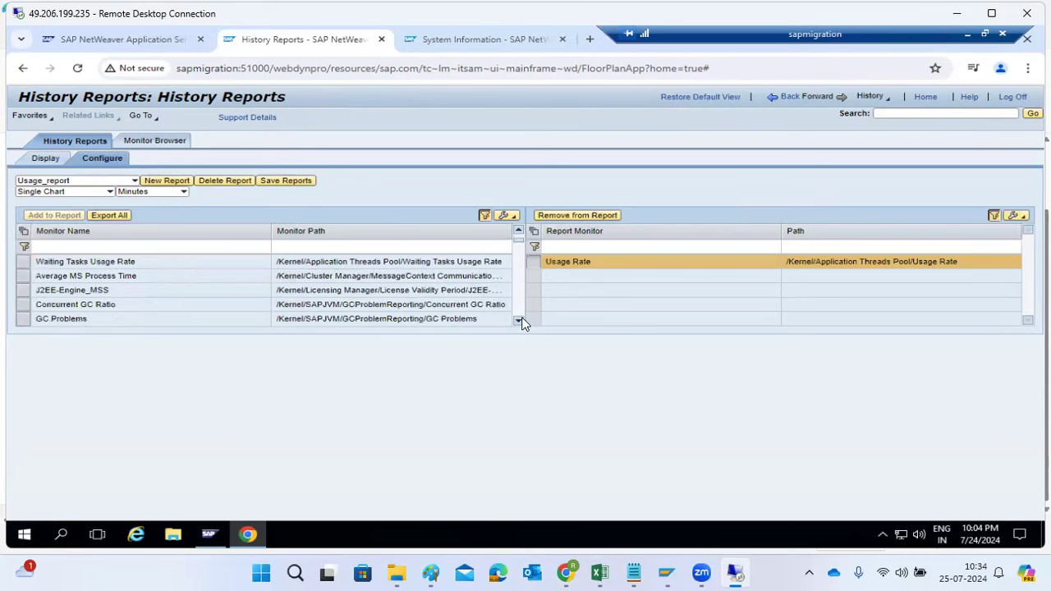
pyautogui.click(520, 320)
pyautogui.click(519, 320)
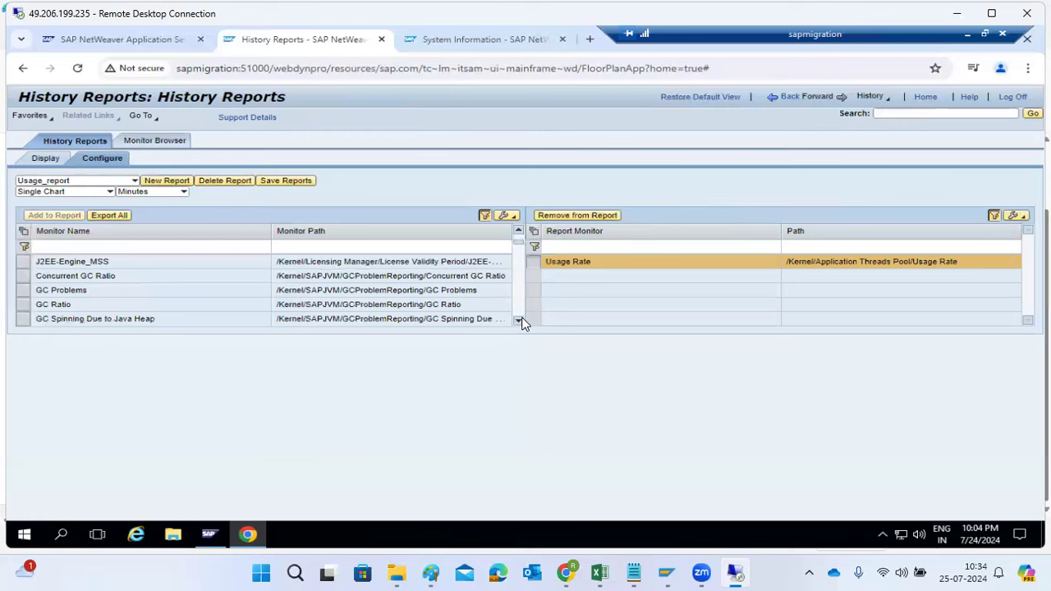
pyautogui.click(520, 320)
pyautogui.click(519, 321)
pyautogui.click(520, 320)
pyautogui.click(520, 320)
pyautogui.click(520, 320)
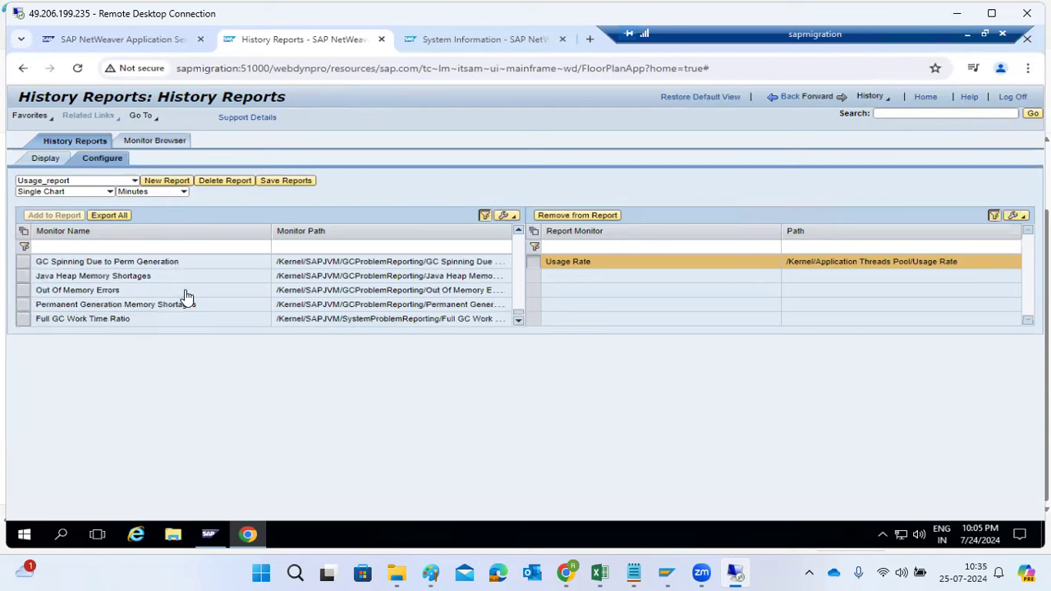
pyautogui.scroll(2, 82, 299)
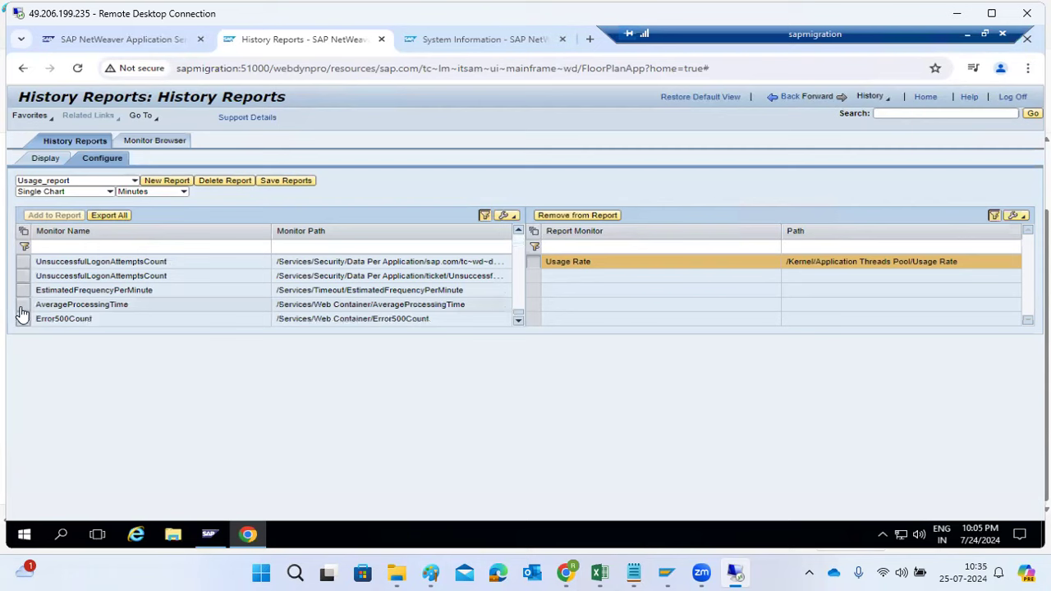
pyautogui.click(23, 306)
pyautogui.click(50, 215)
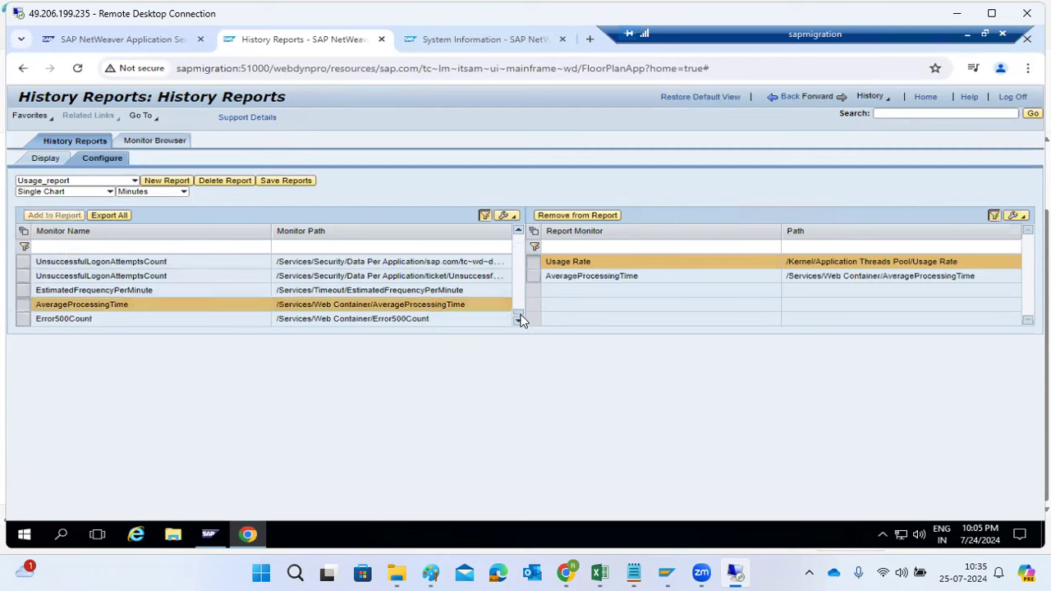
# Add a Connector Service TimedOutConnectionRequests monitor to Usage_report and display the report
pyautogui.moveTo(518, 313); pyautogui.dragTo(523, 284)
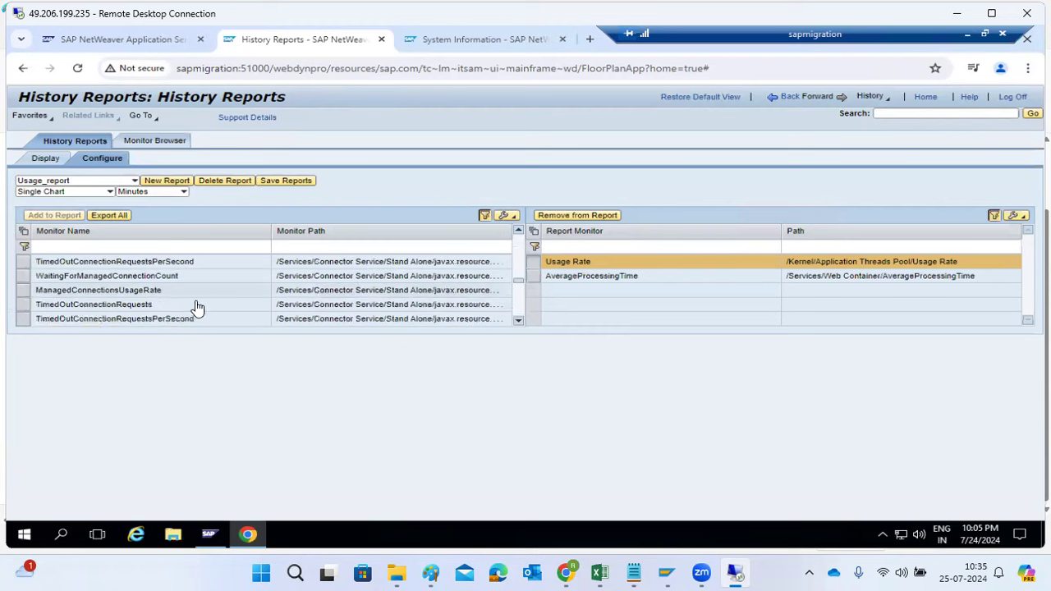
pyautogui.click(22, 306)
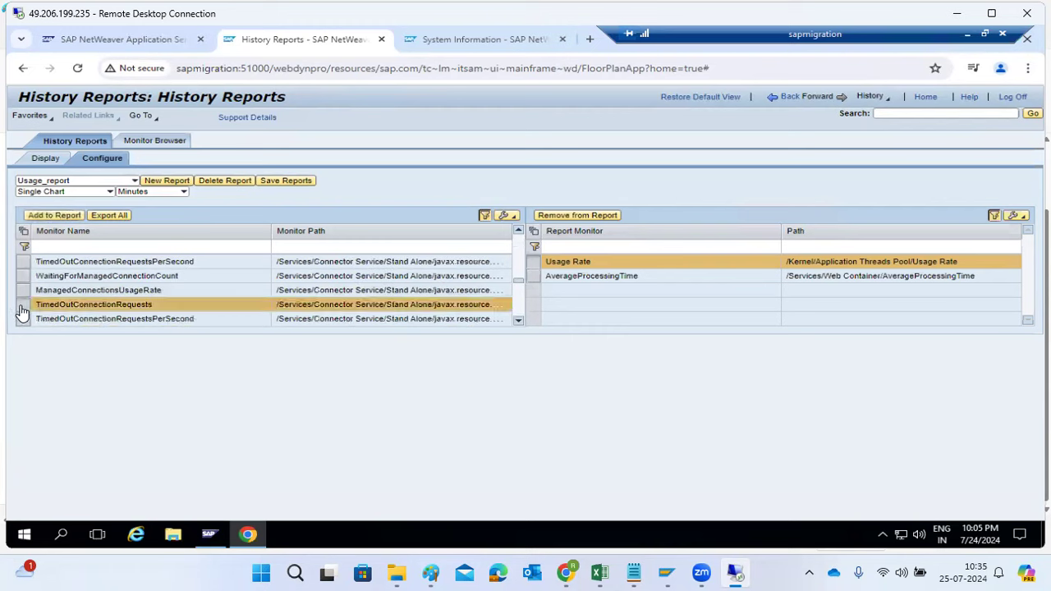
pyautogui.click(45, 216)
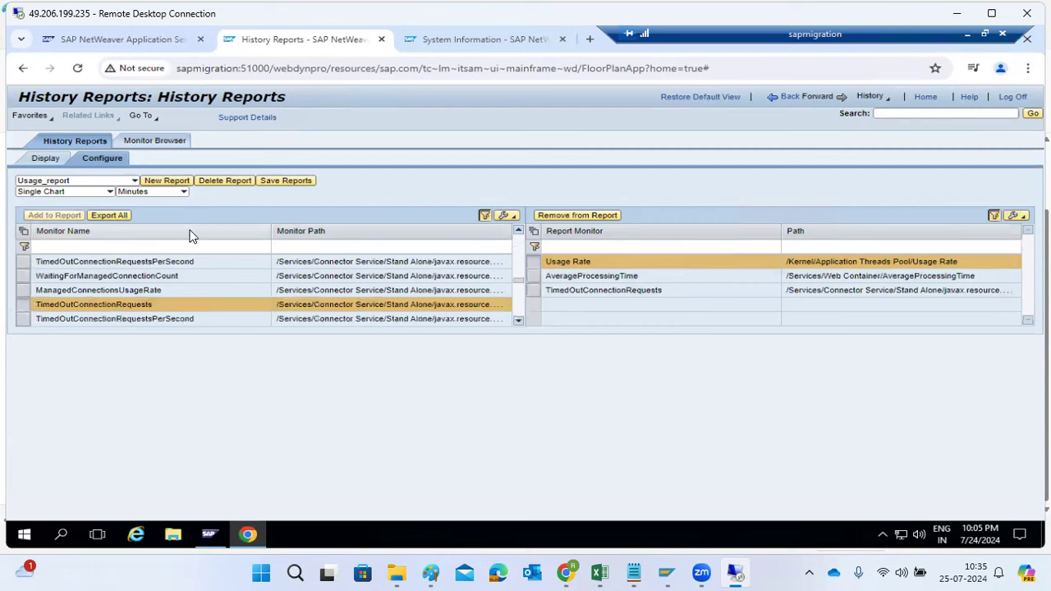
pyautogui.click(51, 162)
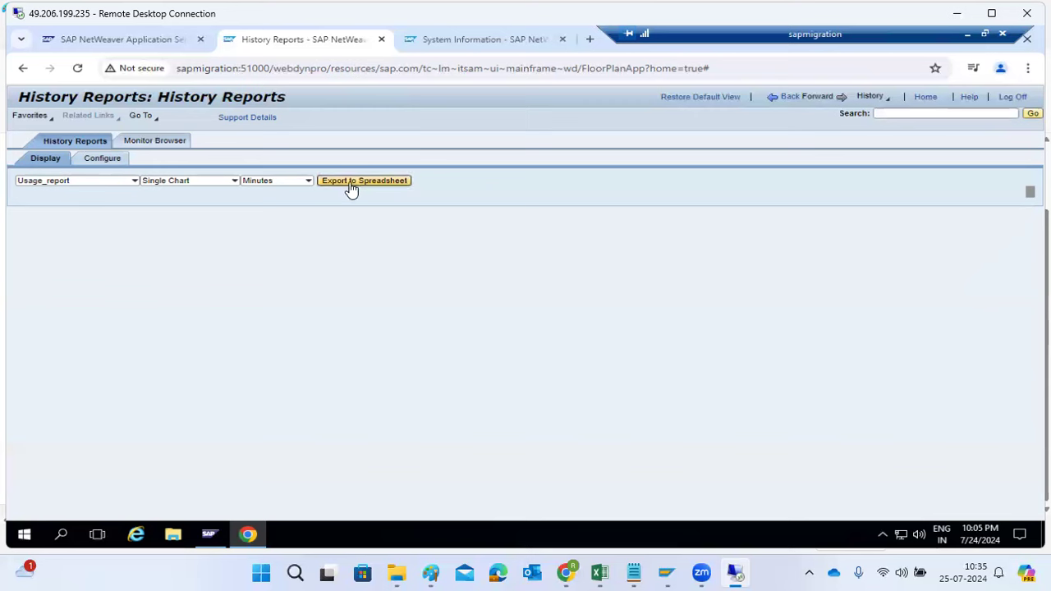
# Set Usage_report to Chart per node, export it to a spreadsheet, keep the Reports.xls download and try to open it
pyautogui.click(234, 181)
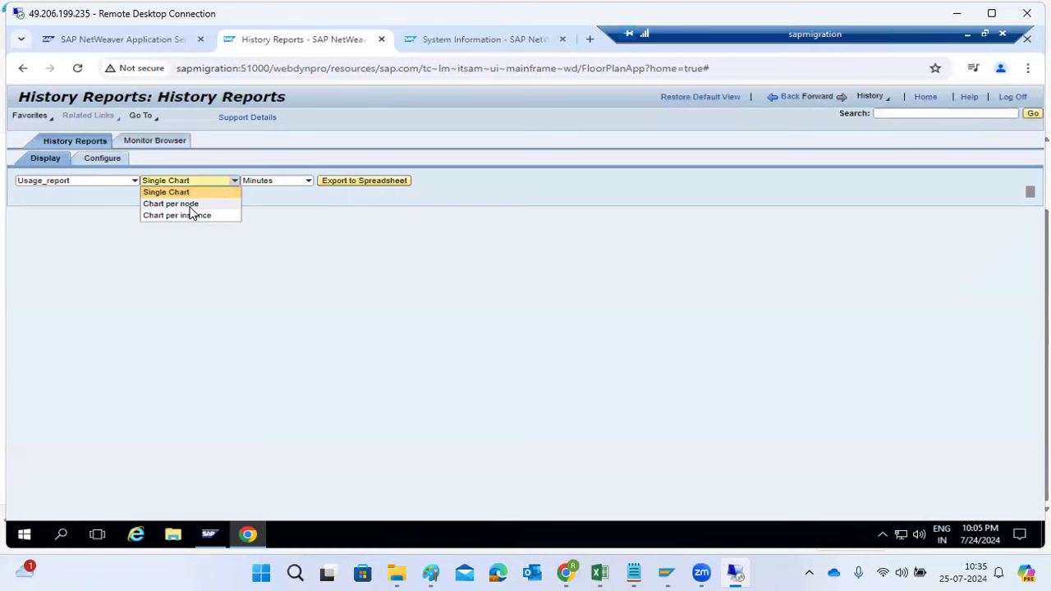
pyautogui.click(180, 203)
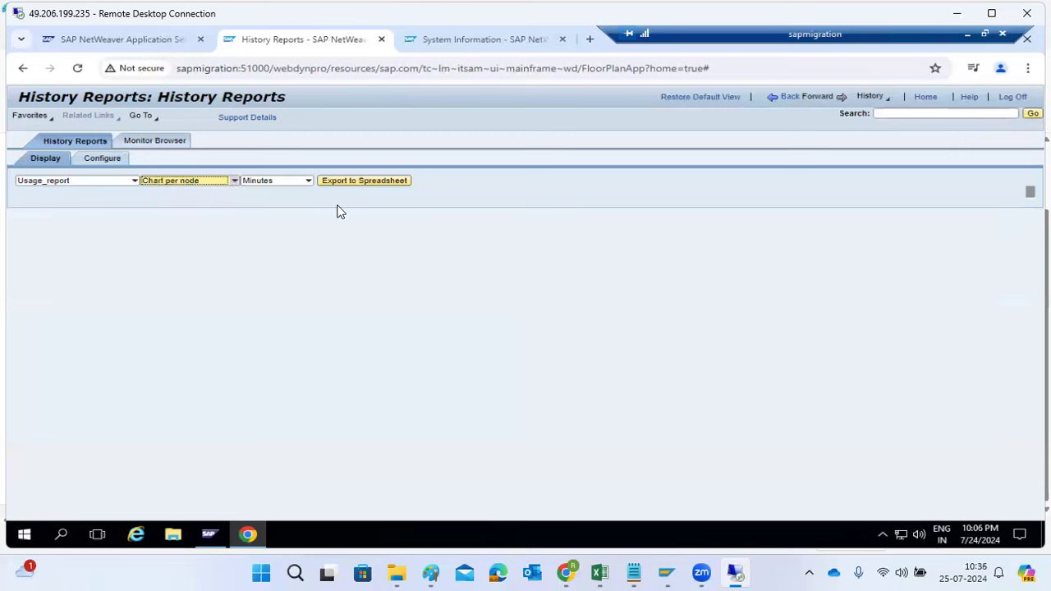
pyautogui.click(356, 182)
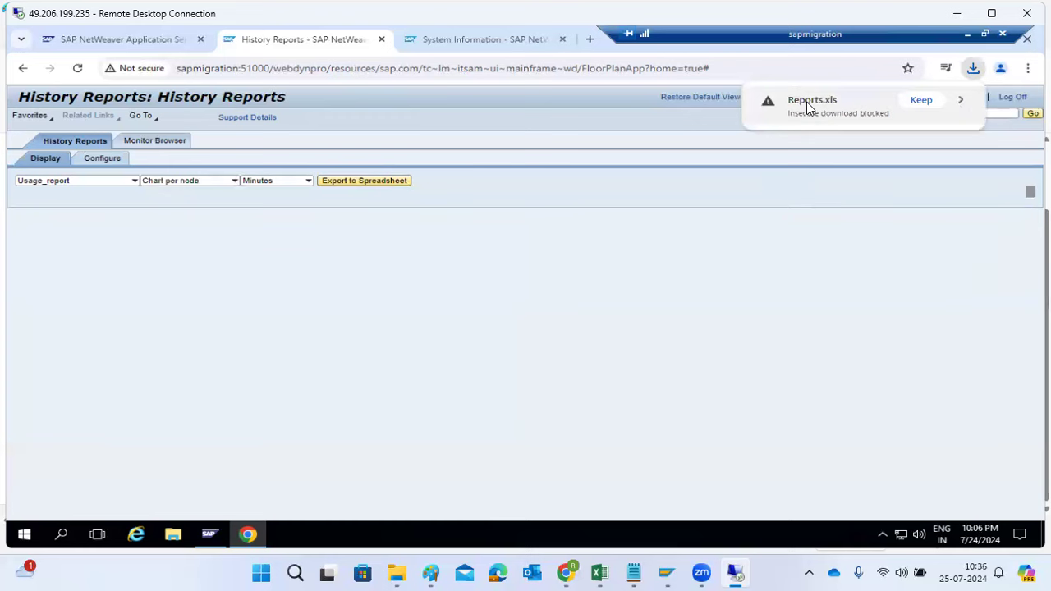
pyautogui.click(918, 104)
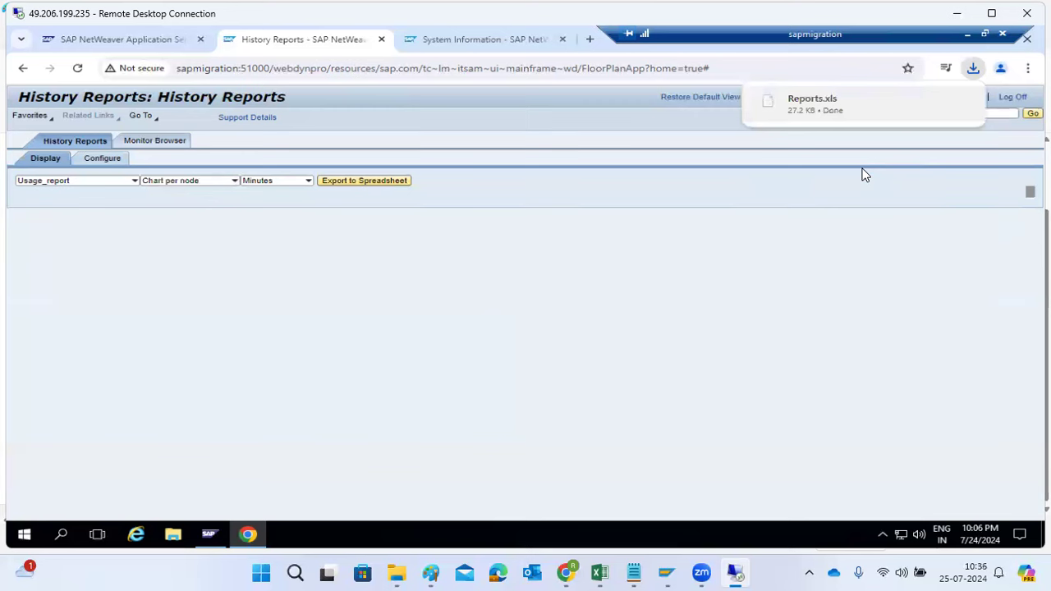
pyautogui.click(806, 100)
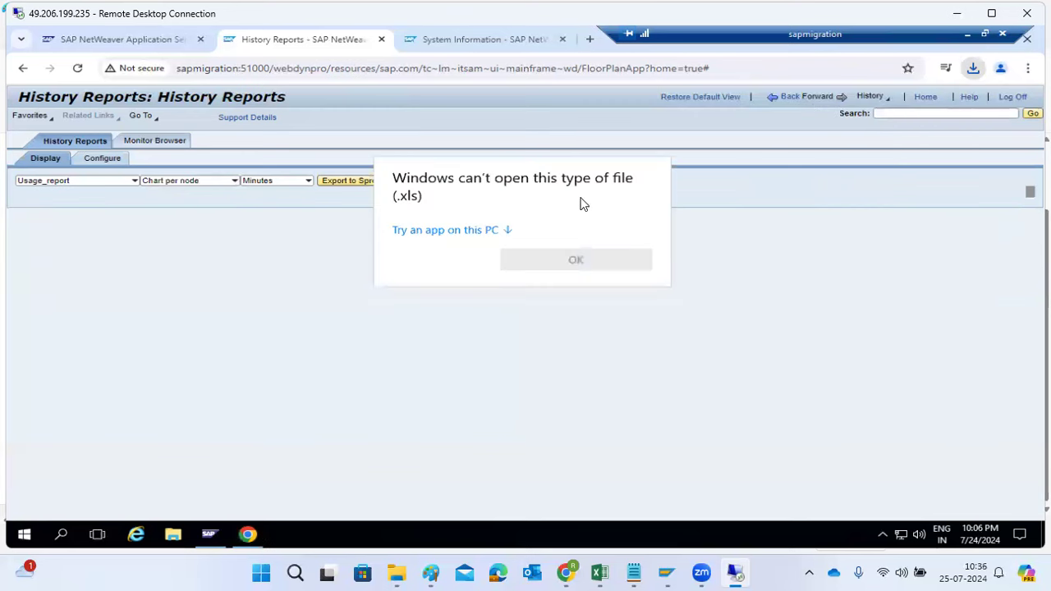
# Copy Reports.xls from the Downloads folder on the remote server
pyautogui.click(167, 543)
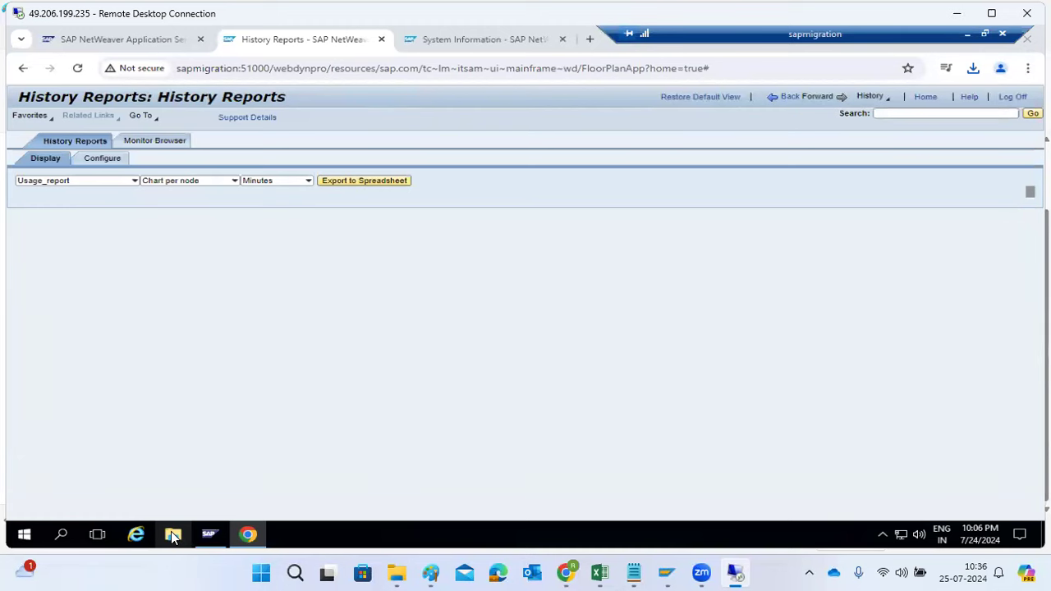
pyautogui.click(172, 536)
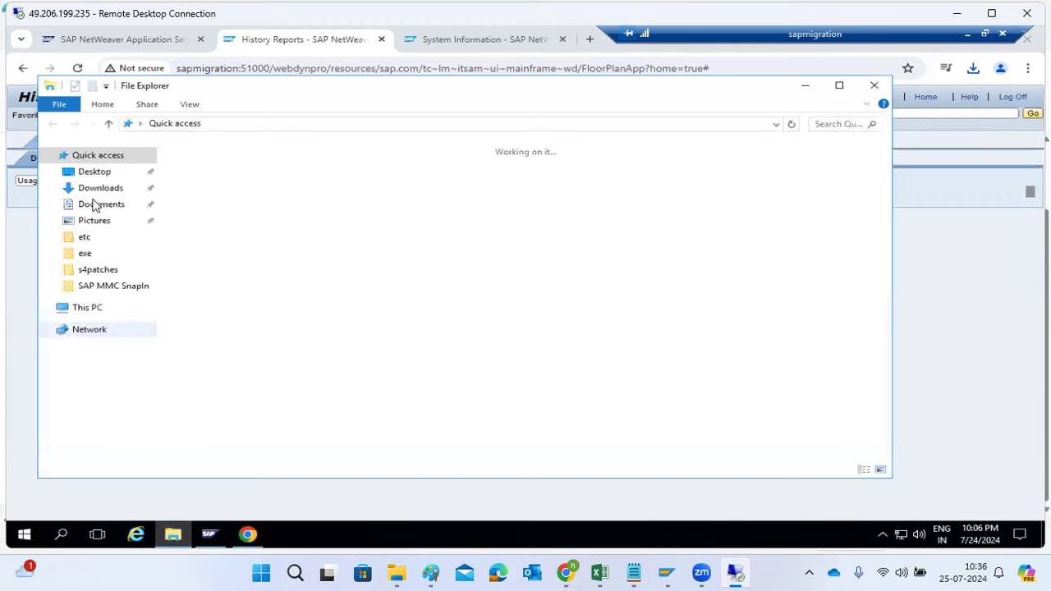
pyautogui.click(96, 190)
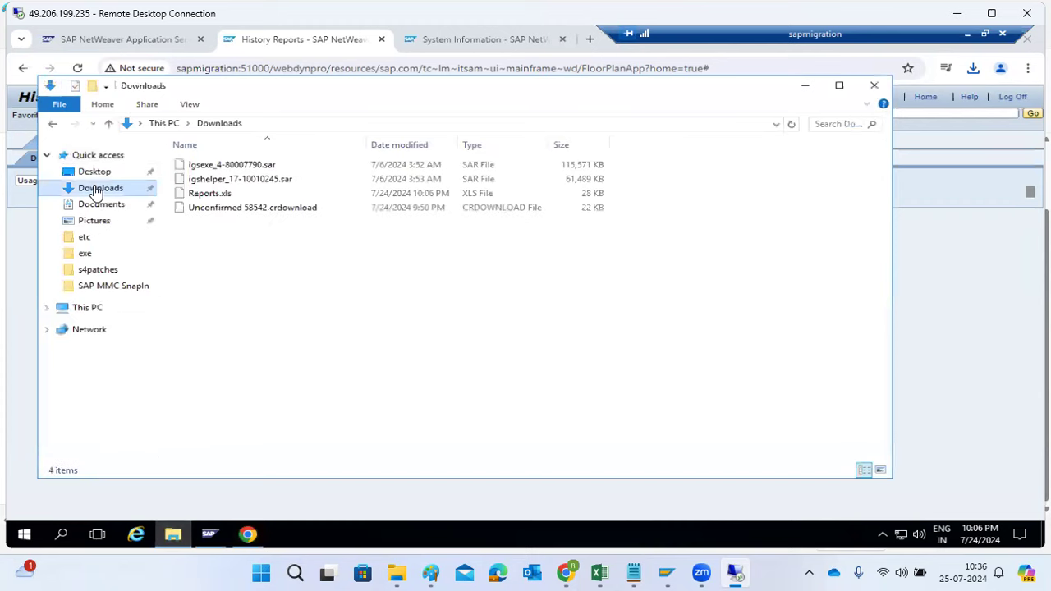
pyautogui.doubleClick(215, 195)
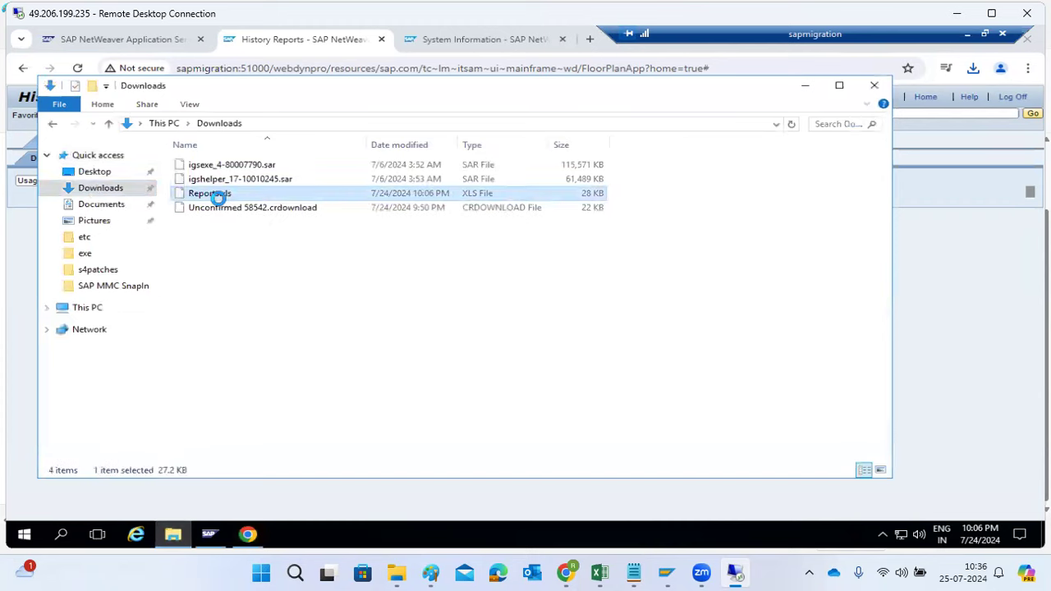
pyautogui.rightClick(218, 197)
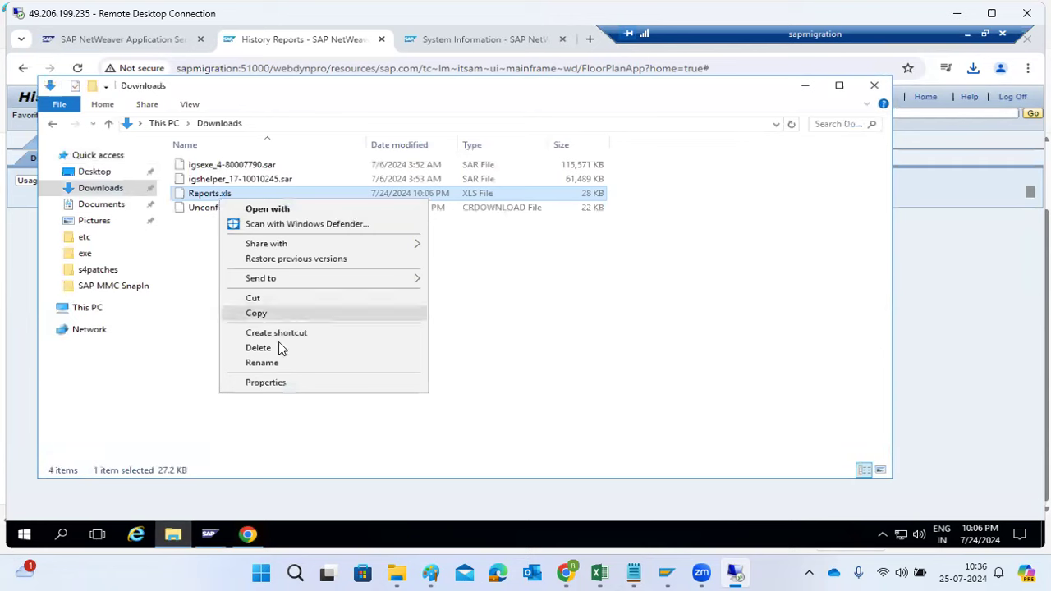
pyautogui.click(274, 314)
# Paste the Reports file into the local PC's Downloads folder and open it in Excel
pyautogui.moveTo(399, 572)
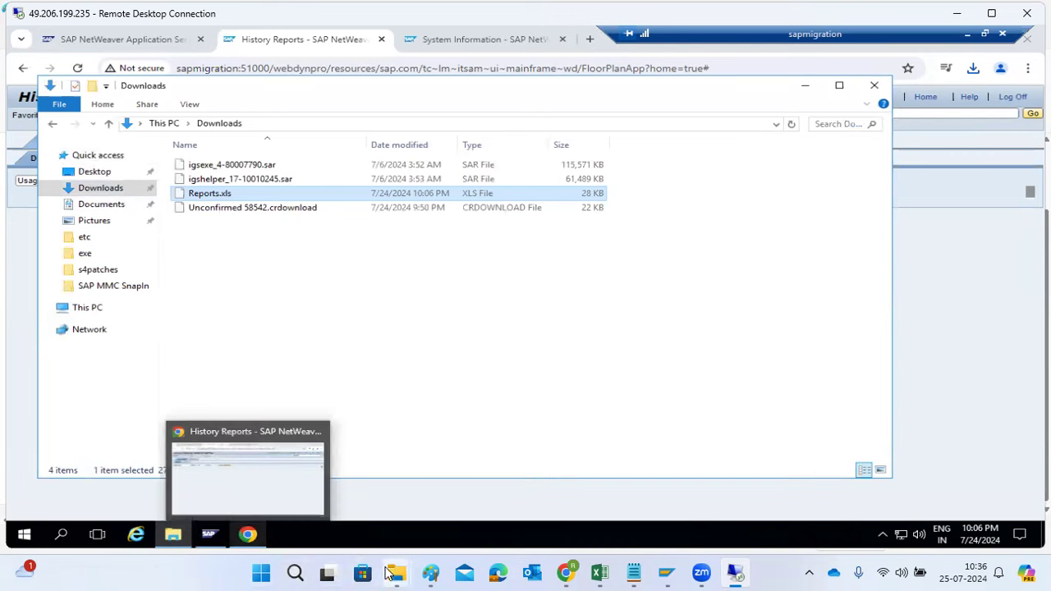
pyautogui.click(427, 514)
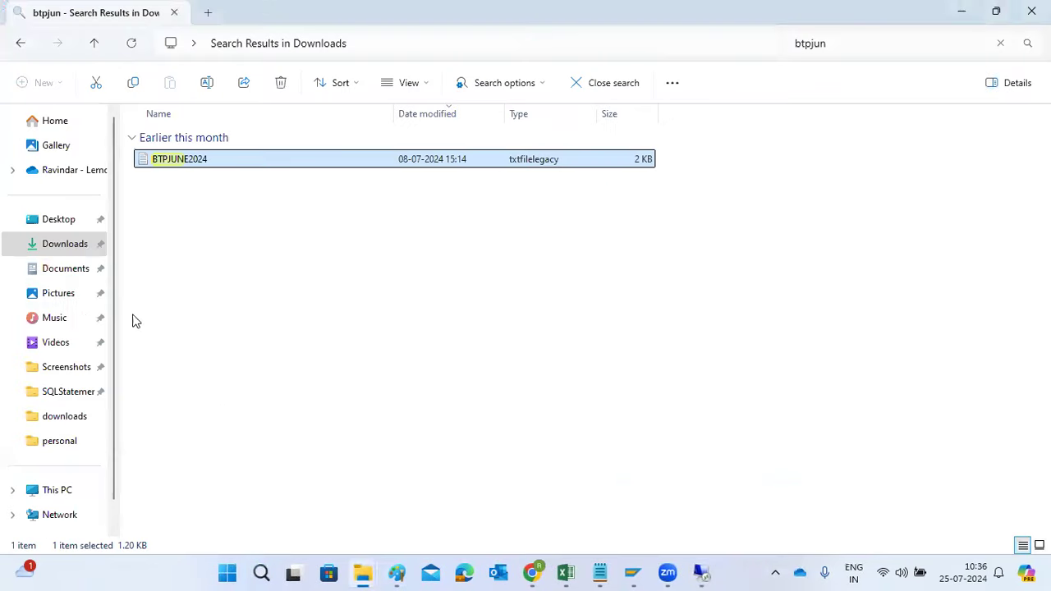
pyautogui.click(63, 246)
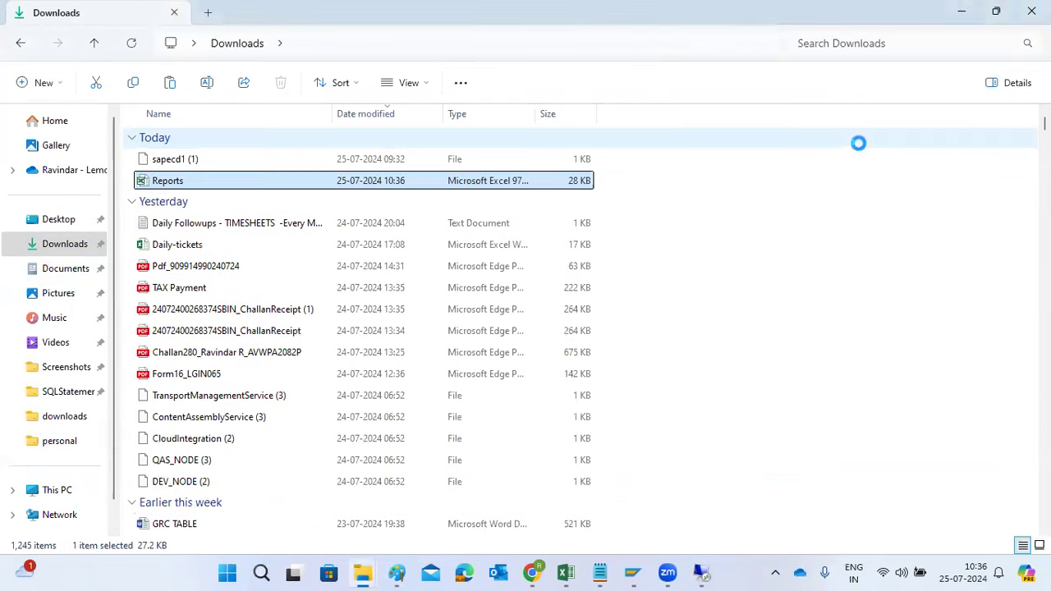
pyautogui.doubleClick(155, 181)
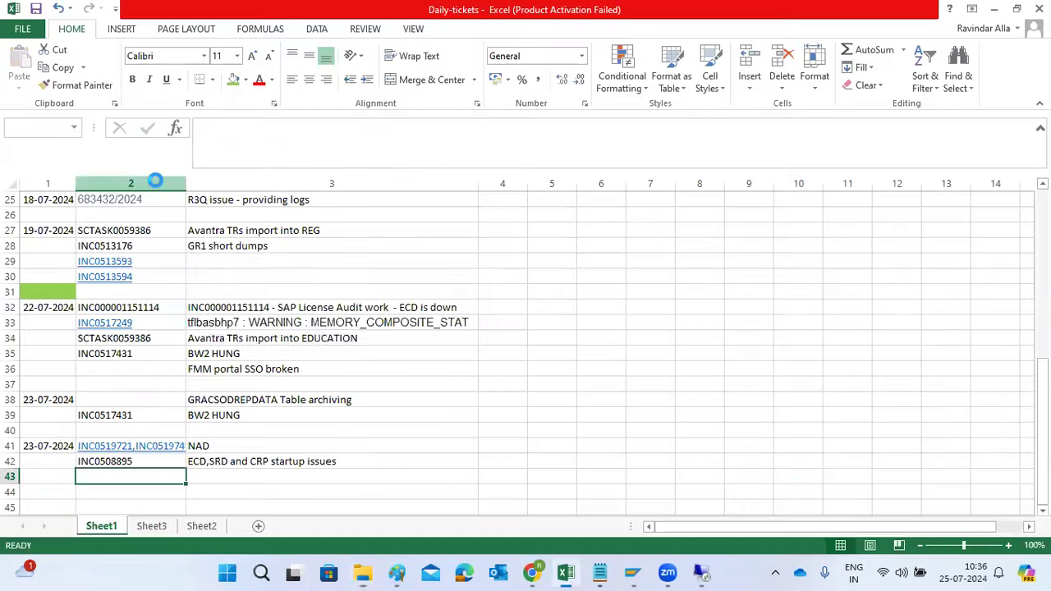
pyautogui.click(469, 311)
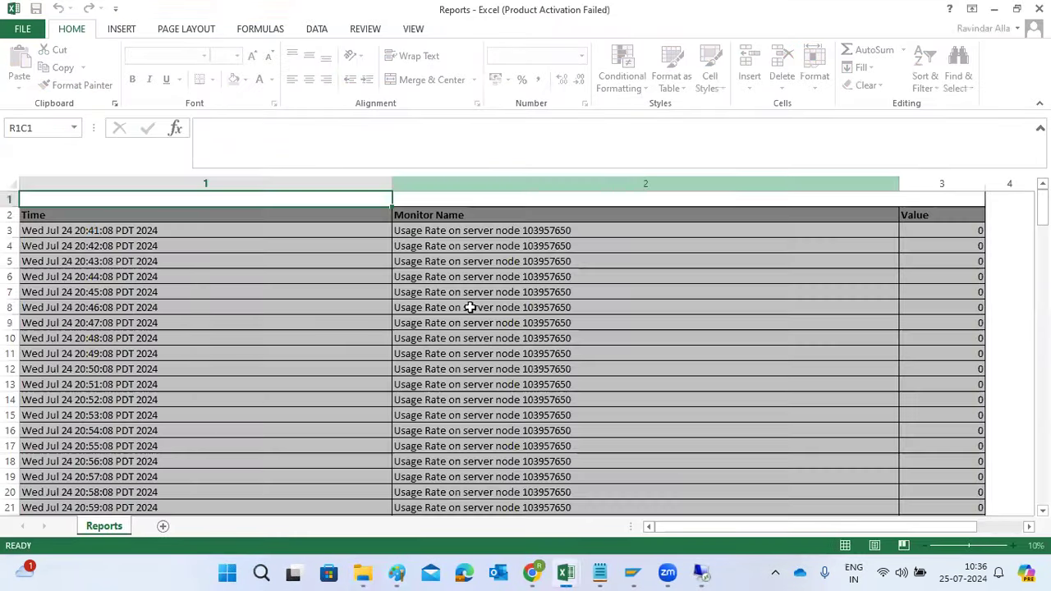
# Examine the exported times and values for the Usage Rate, AverageProcessingTime and TimedOutConnectionRequests monitors
pyautogui.click(152, 325)
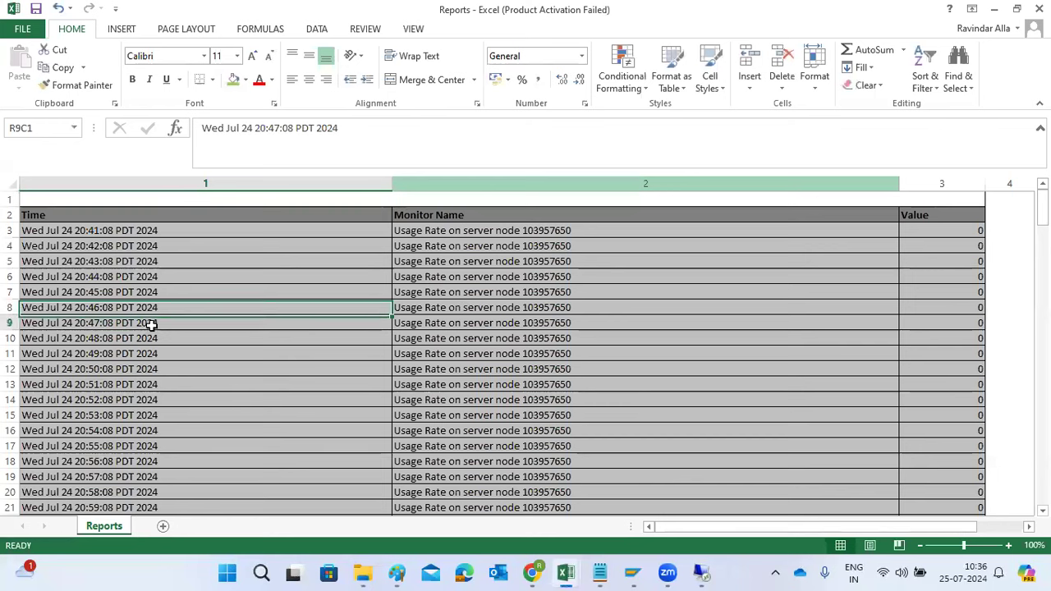
pyautogui.scroll(-17, 492, 279)
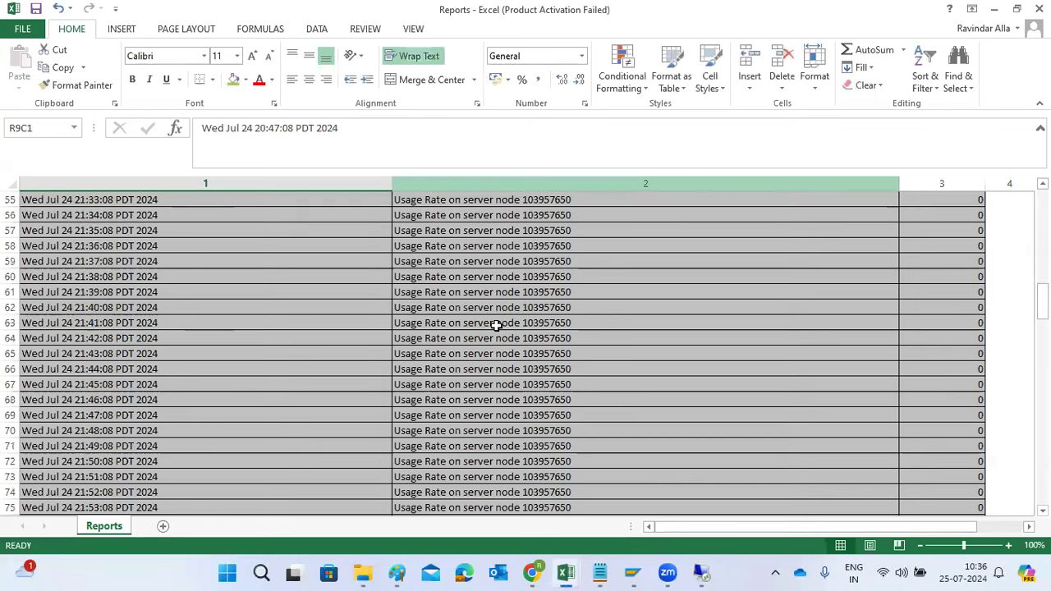
pyautogui.scroll(-14, 496, 325)
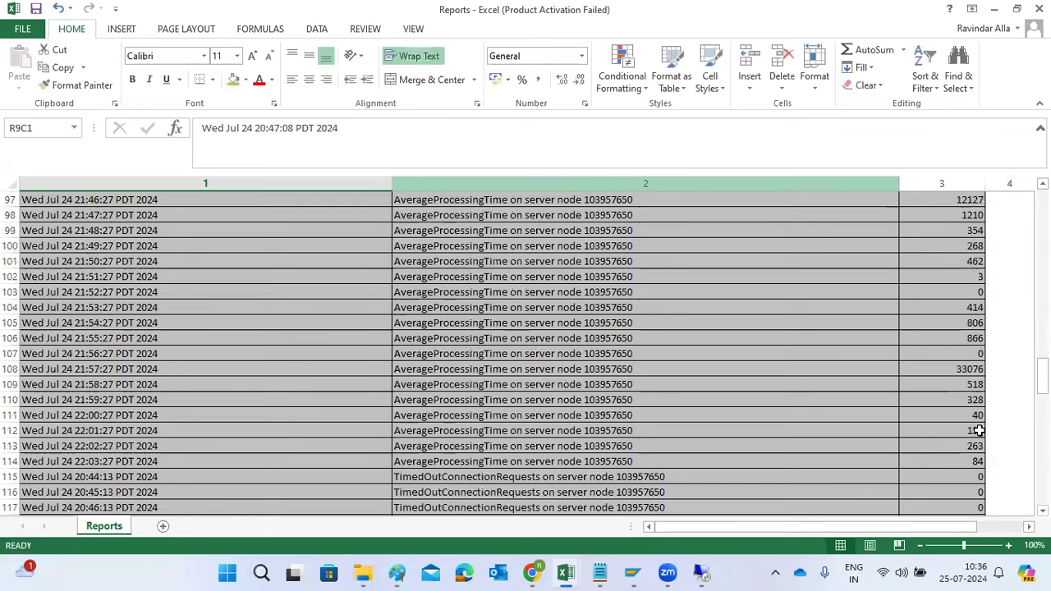
pyautogui.scroll(-20, 978, 430)
pyautogui.scroll(20, 979, 430)
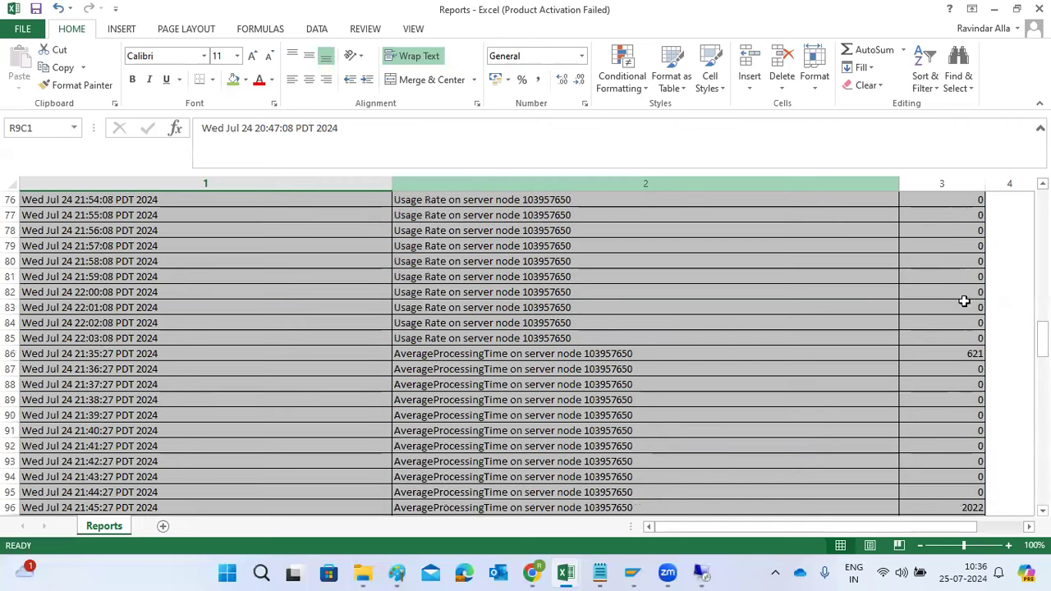
pyautogui.moveTo(955, 215); pyautogui.dragTo(993, 478)
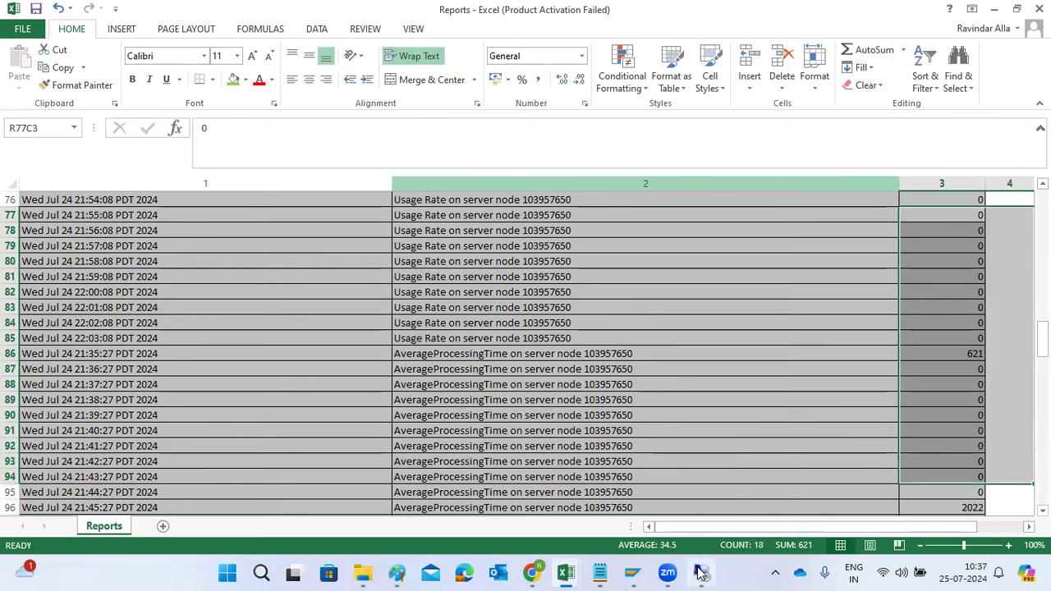
# Switch back to the remote desktop session, close its Downloads window and return to the Resource Monitoring overview
pyautogui.click(713, 497)
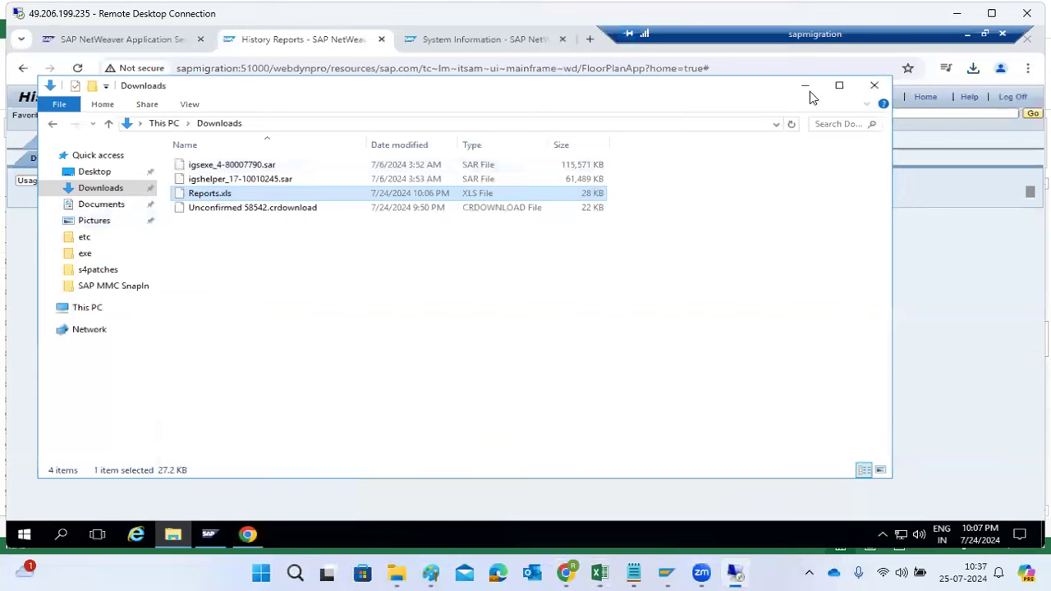
pyautogui.click(873, 86)
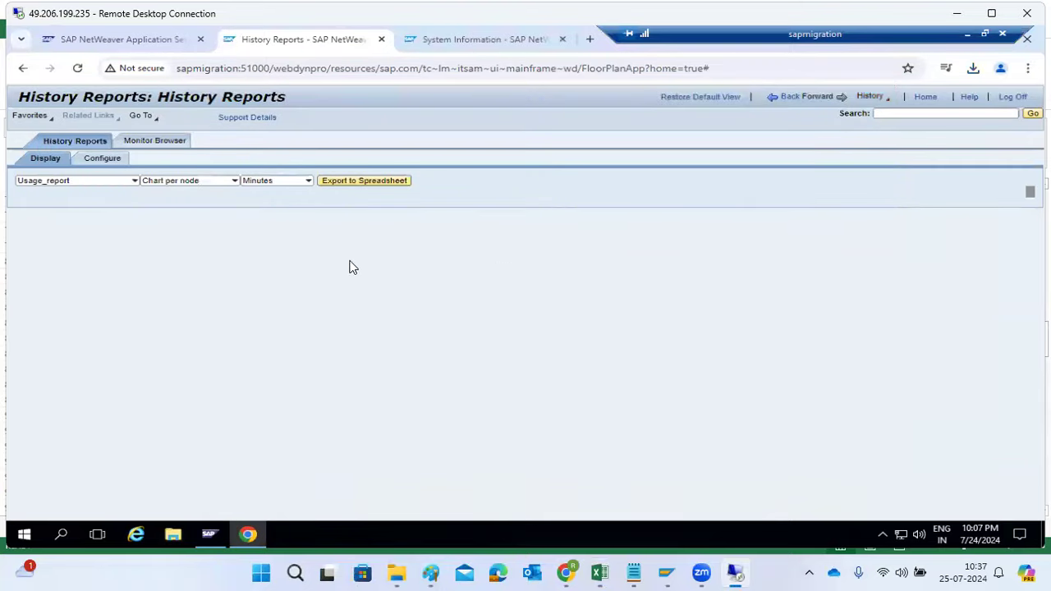
pyautogui.click(793, 95)
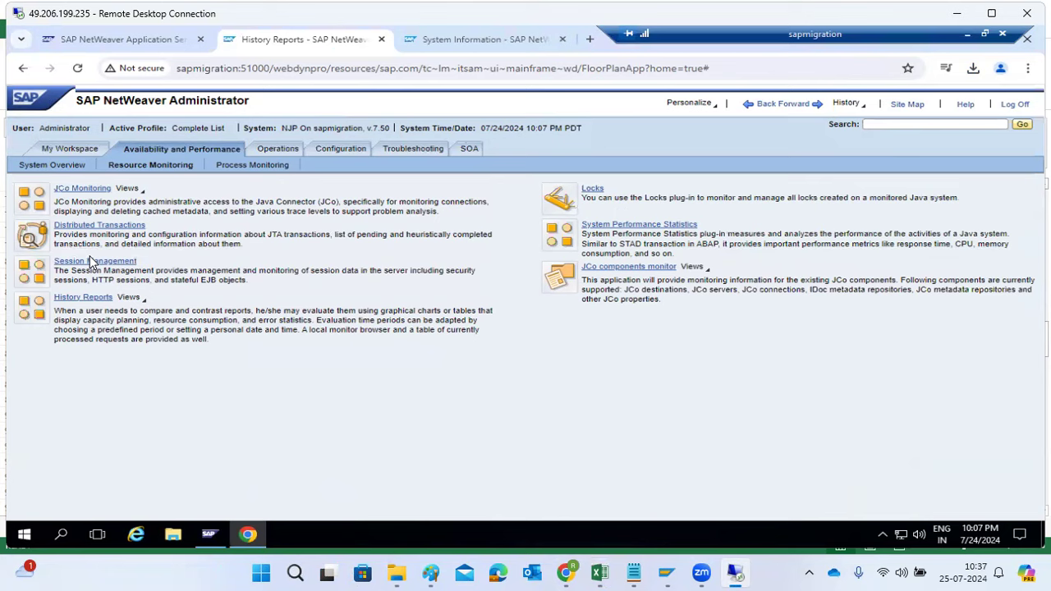
# View the Java system locks and the details of the alertingVP lock, and return to the Resource Monitoring overview
pyautogui.click(591, 191)
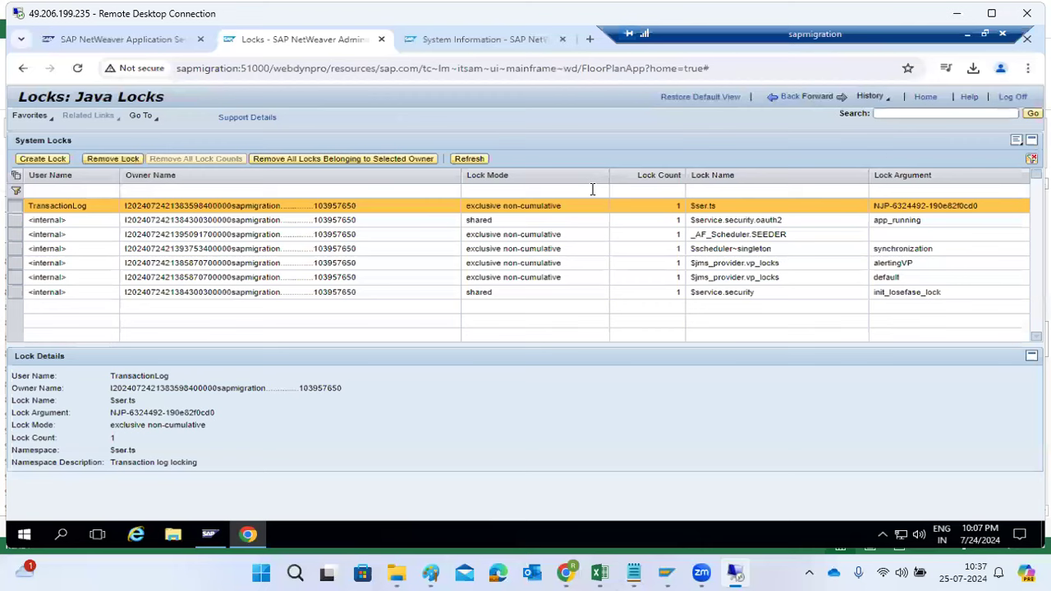
pyautogui.click(175, 264)
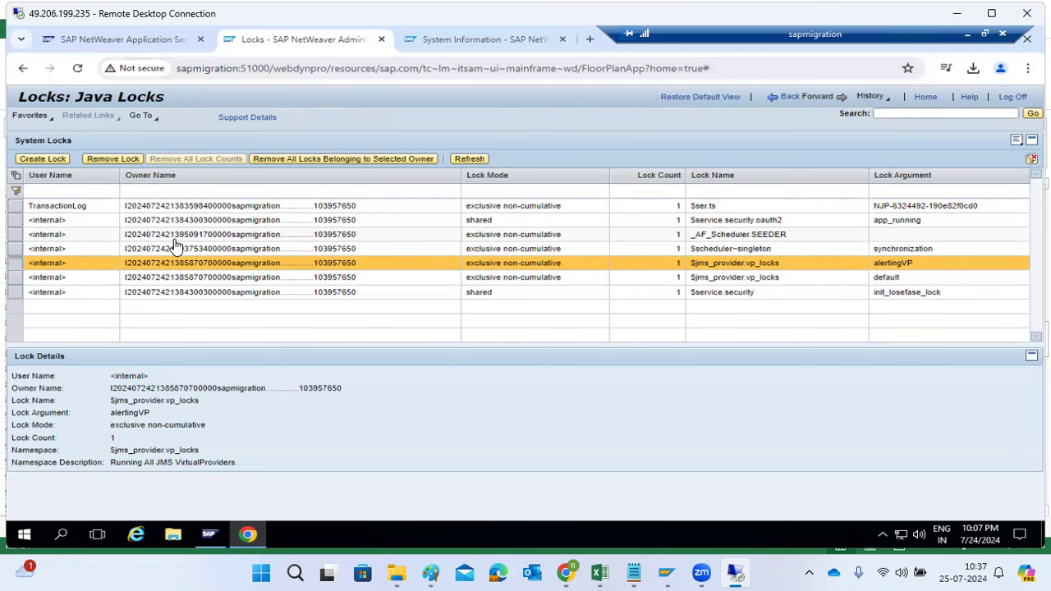
pyautogui.click(791, 98)
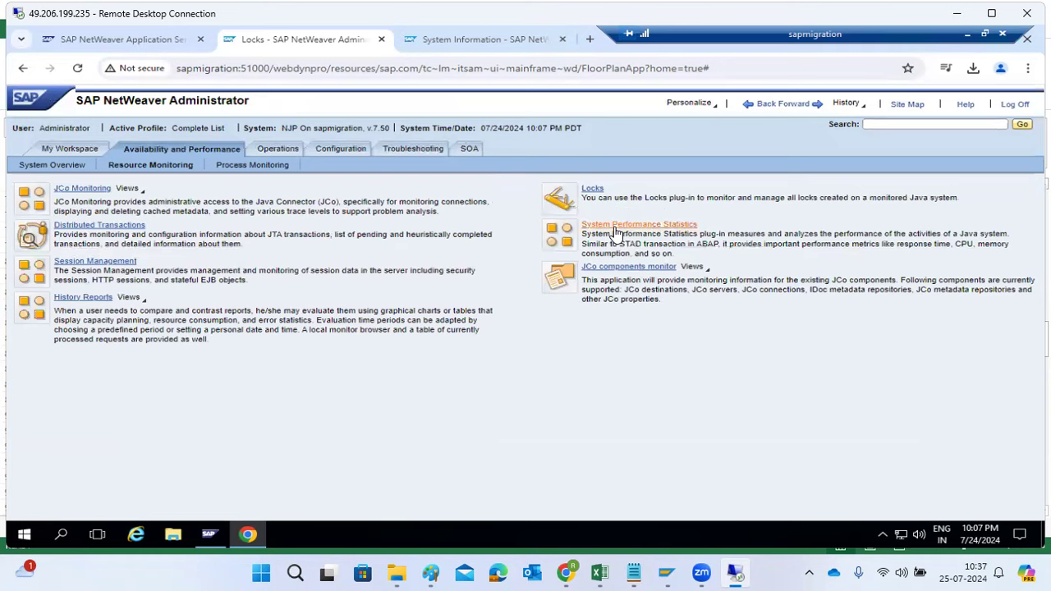
# Examine the incoming calls in System Performance Statistics, including their action types, response times, CPU times, allocated memory and users
pyautogui.click(614, 228)
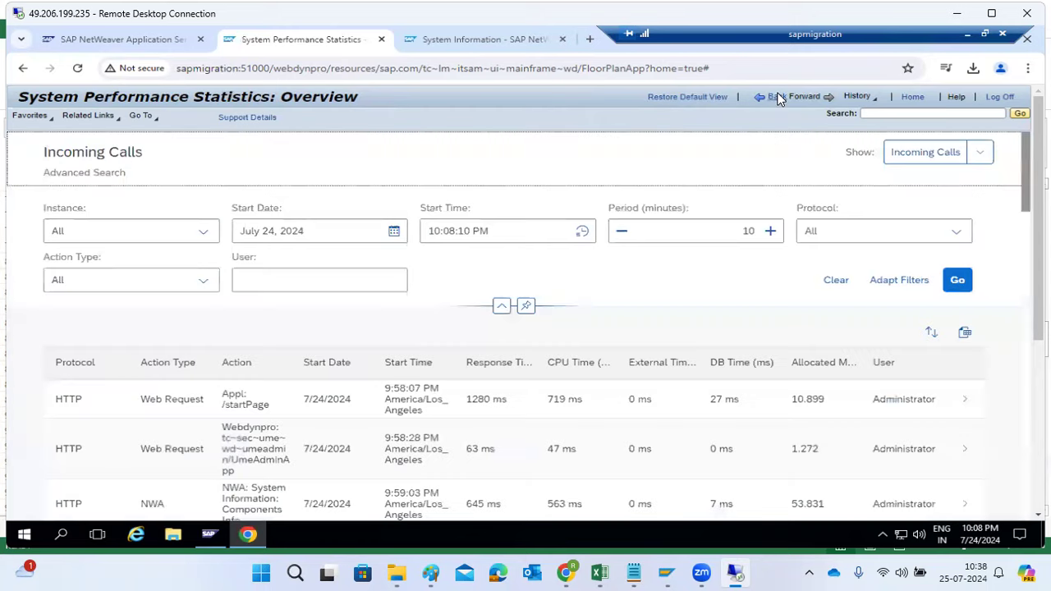
pyautogui.click(777, 98)
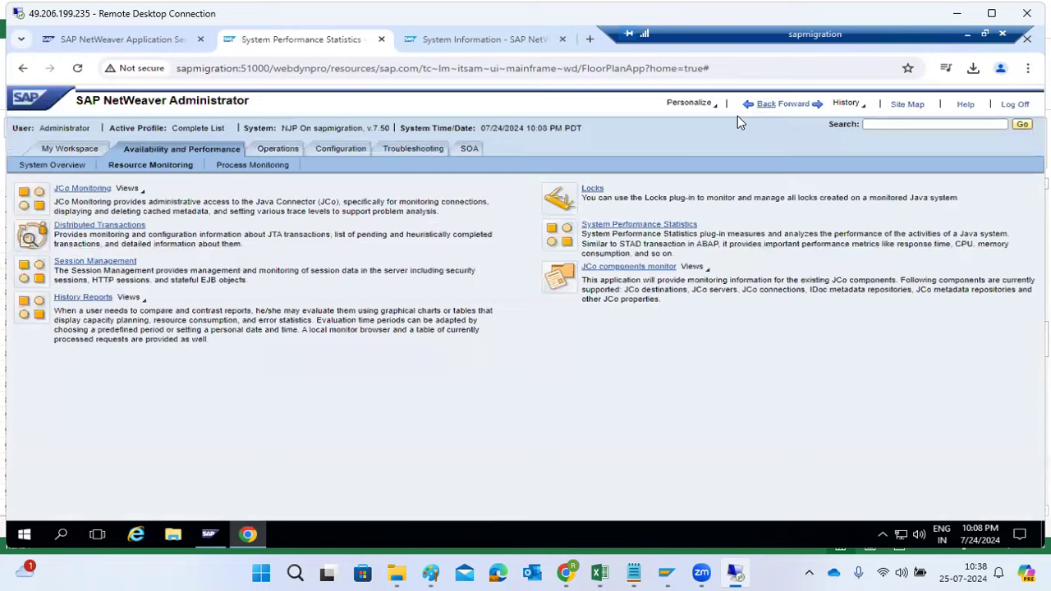
pyautogui.click(661, 226)
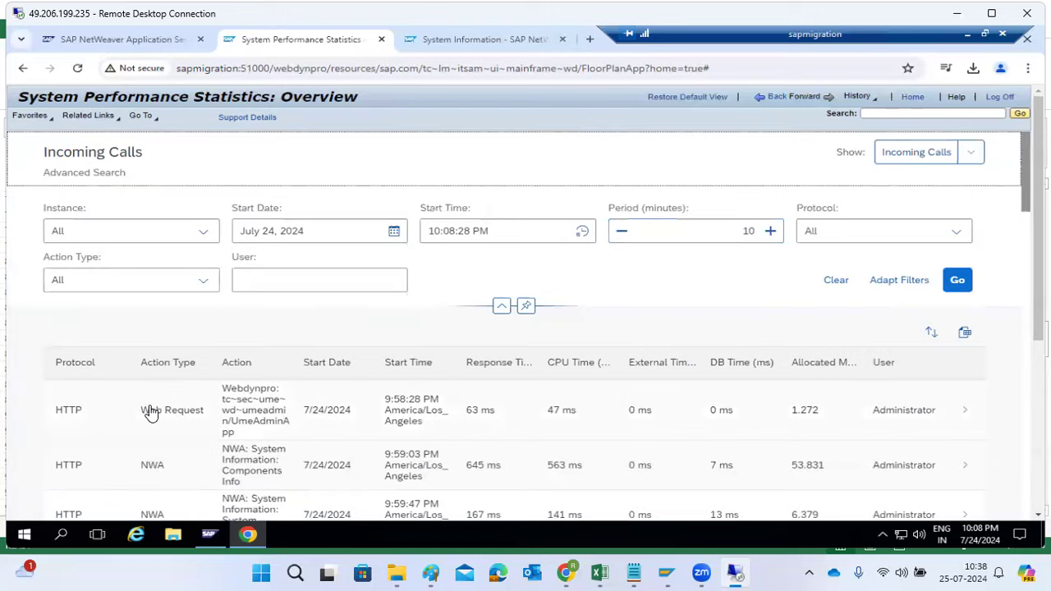
pyautogui.scroll(-3, 911, 439)
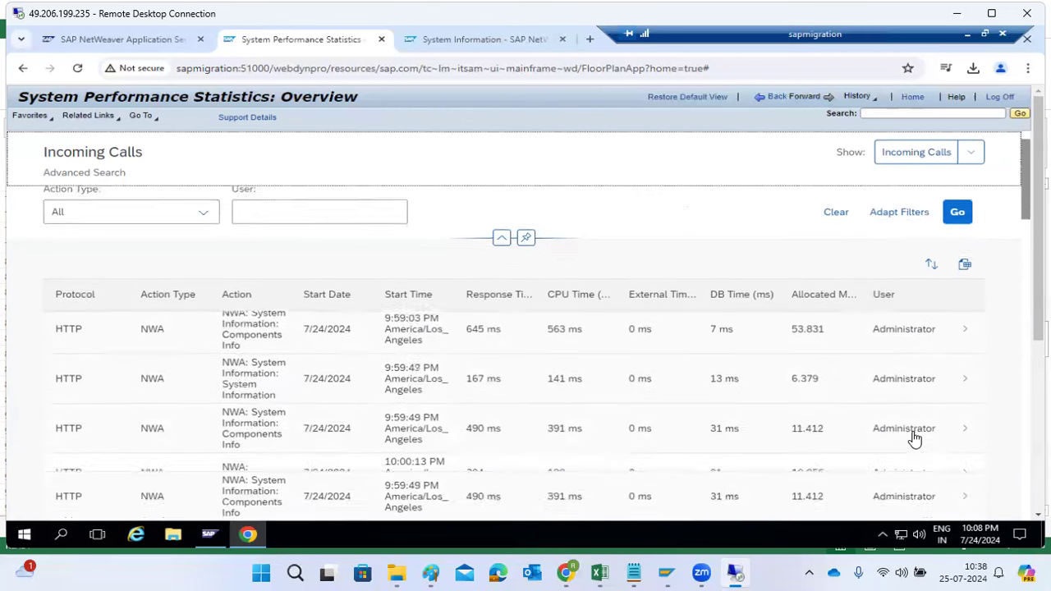
pyautogui.scroll(-2, 911, 439)
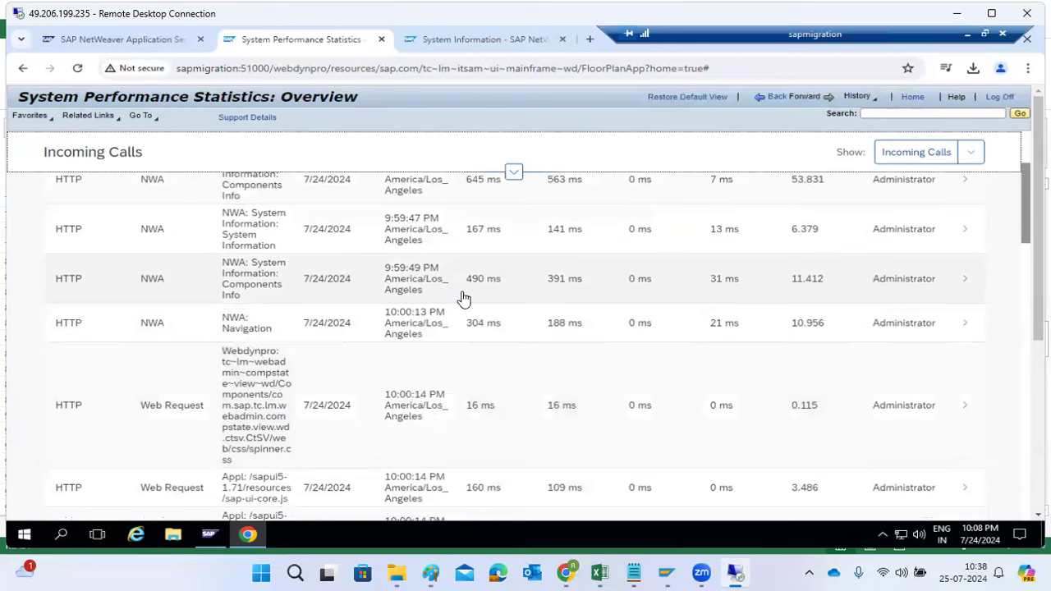
pyautogui.scroll(5, 581, 240)
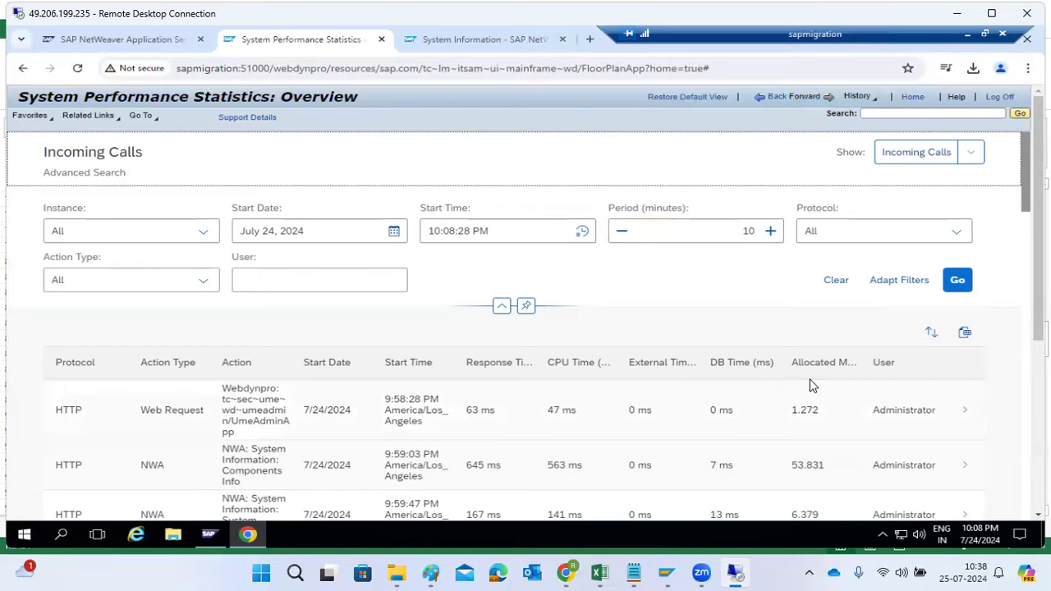
pyautogui.scroll(-3, 822, 375)
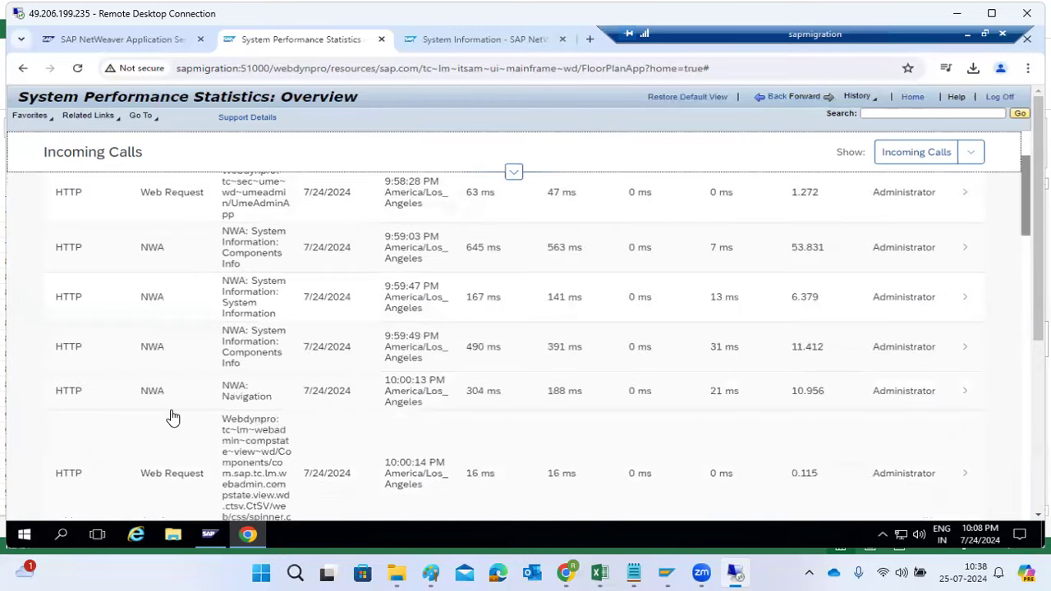
pyautogui.scroll(-6, 172, 418)
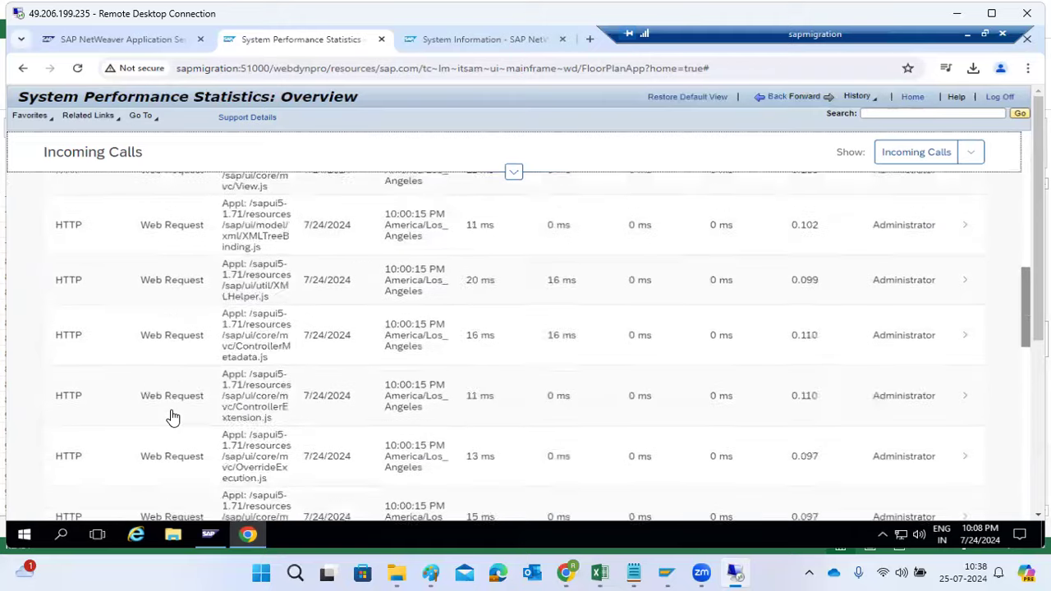
pyautogui.scroll(-10, 172, 417)
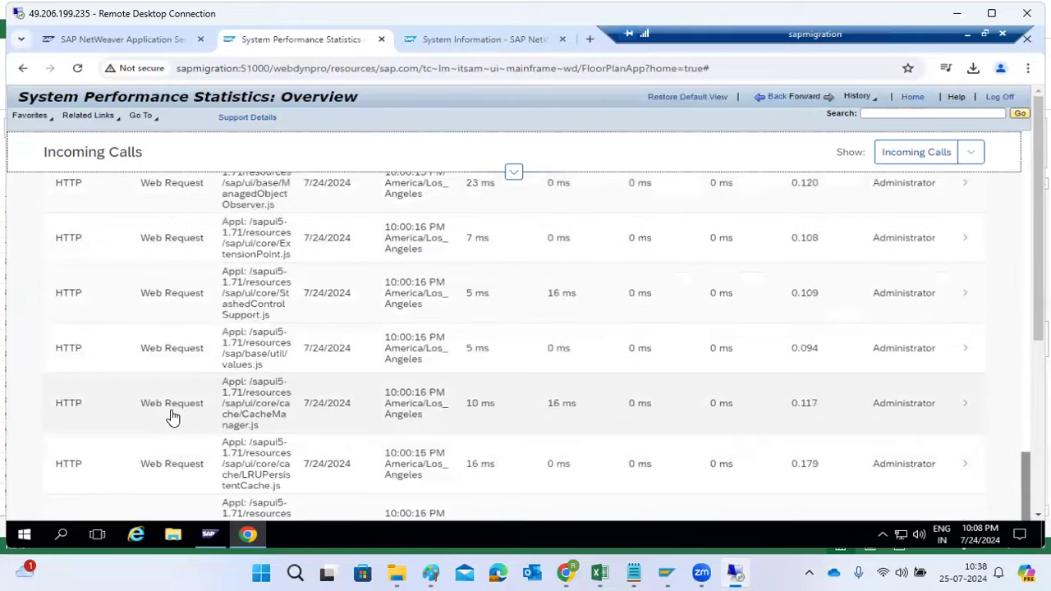
# Show the Outgoing Calls in System Performance Statistics, examine their destinations and call times, and return to the Resource Monitoring overview
pyautogui.scroll(15, 172, 418)
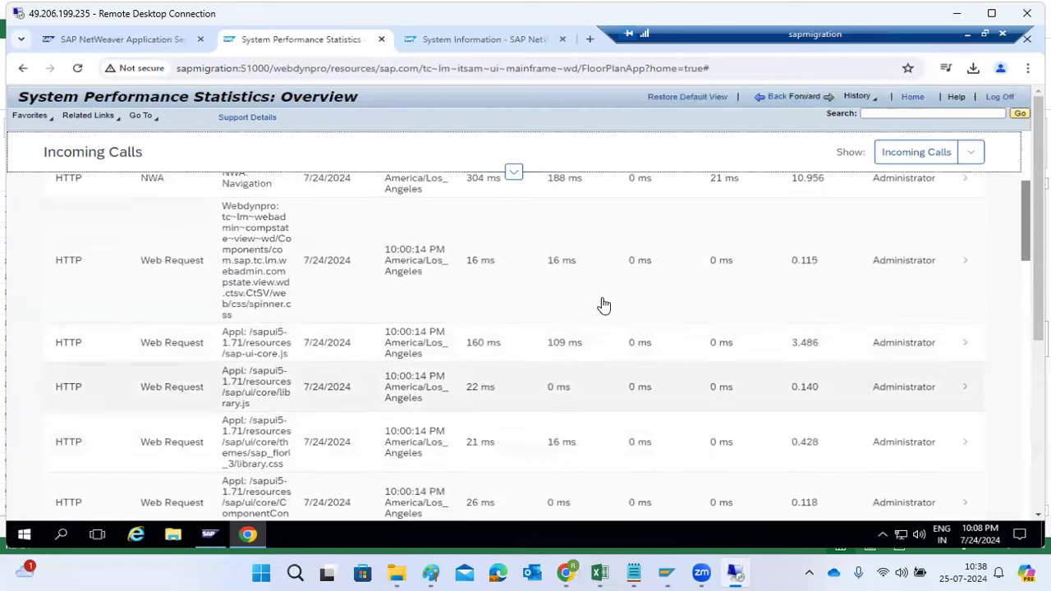
pyautogui.click(970, 156)
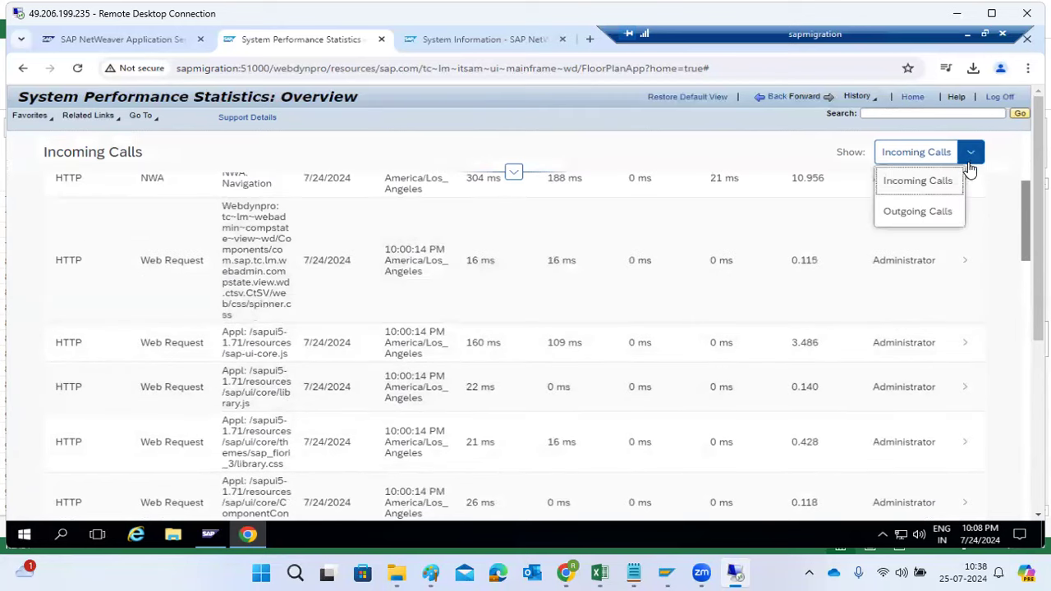
pyautogui.click(925, 212)
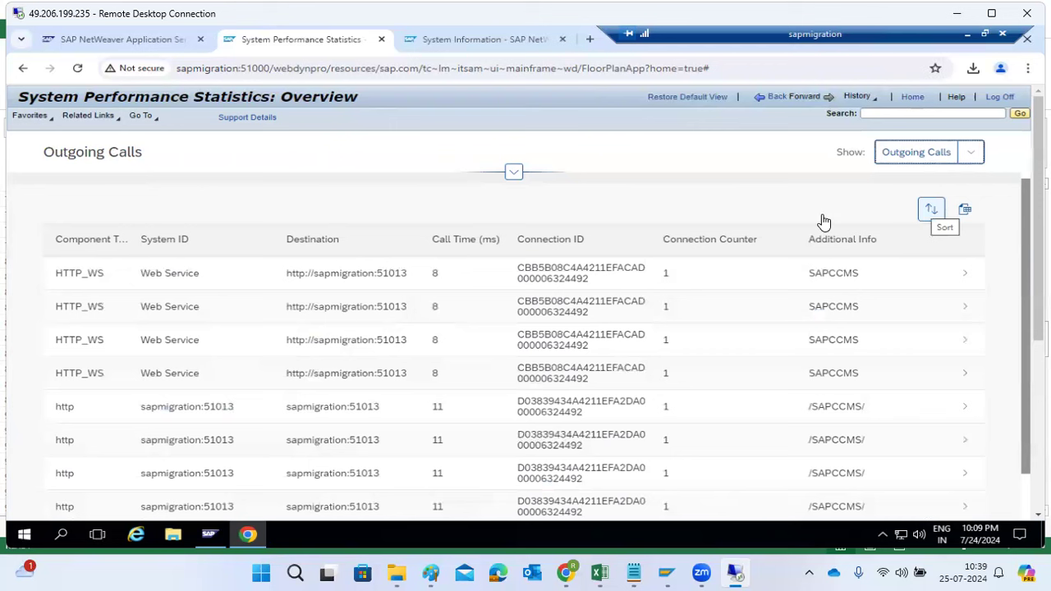
pyautogui.scroll(-10, 351, 421)
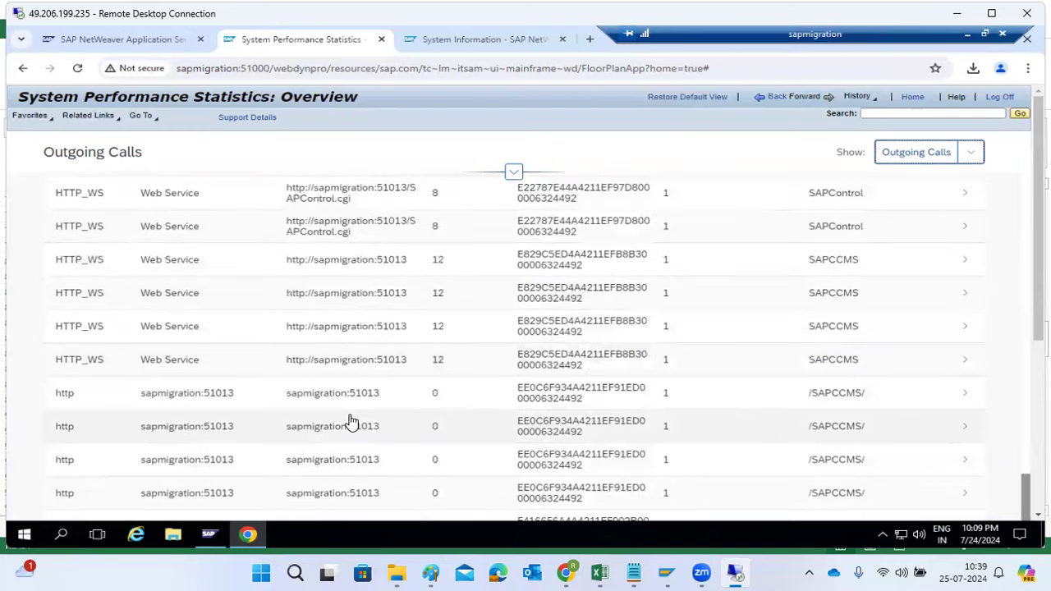
pyautogui.scroll(10, 350, 421)
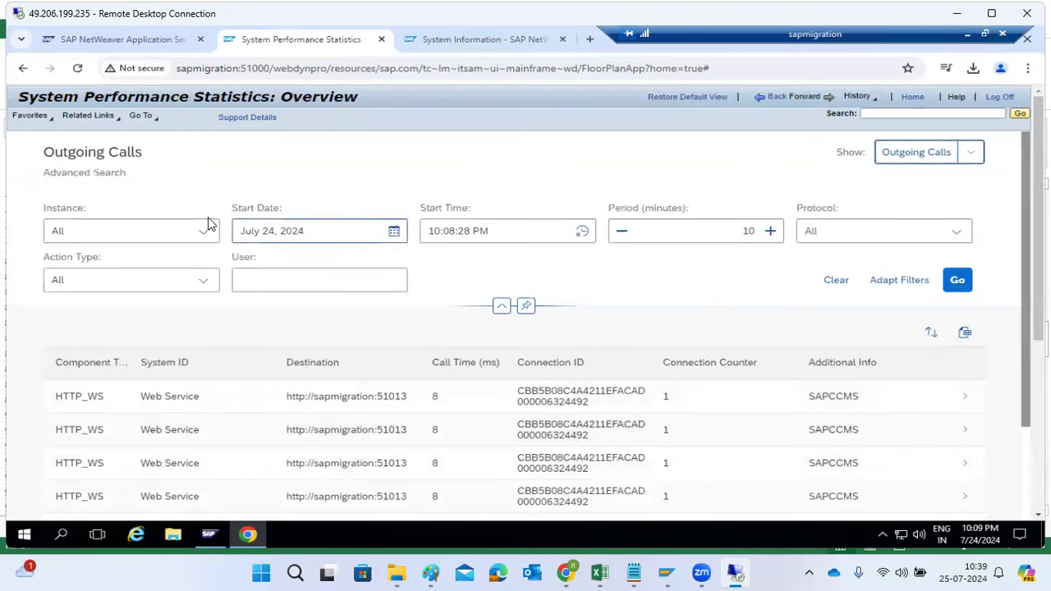
pyautogui.click(774, 100)
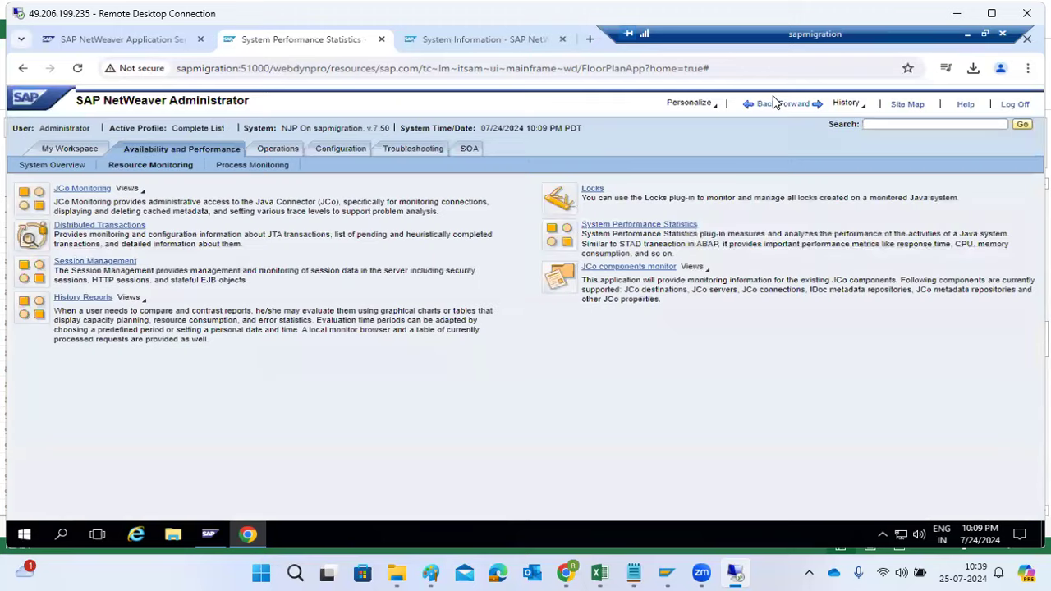
# View the JCo destinations in the JCo components monitor, and return through System Overview to the Resource Monitoring overview
pyautogui.click(622, 273)
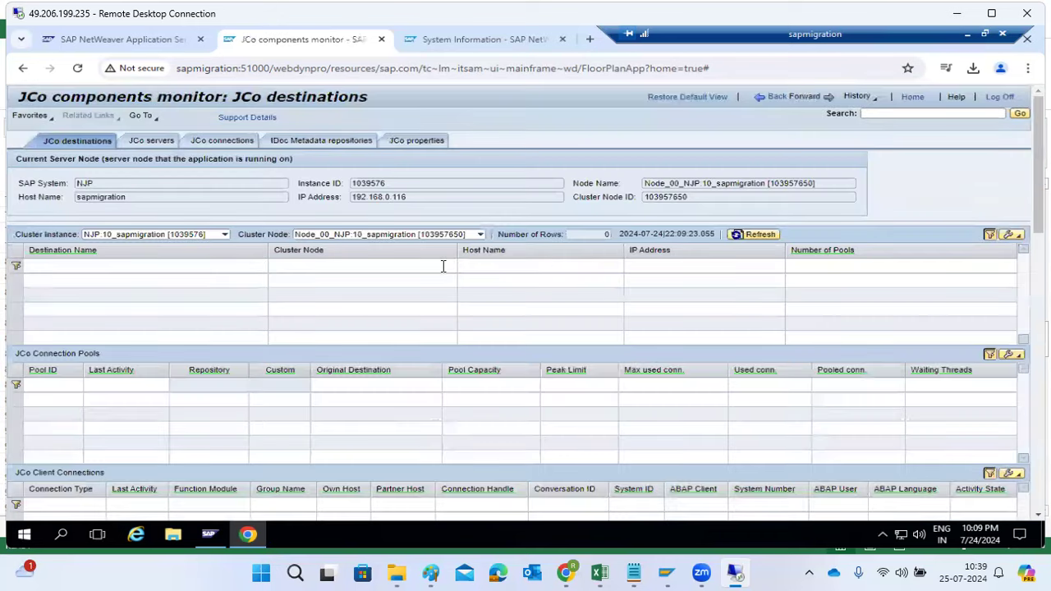
pyautogui.click(776, 98)
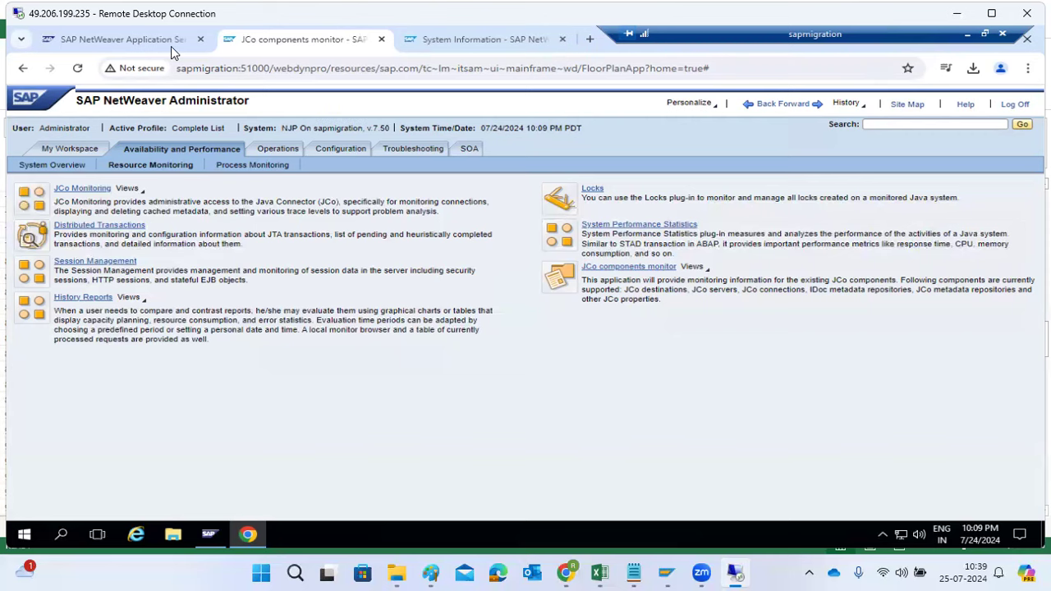
pyautogui.click(36, 163)
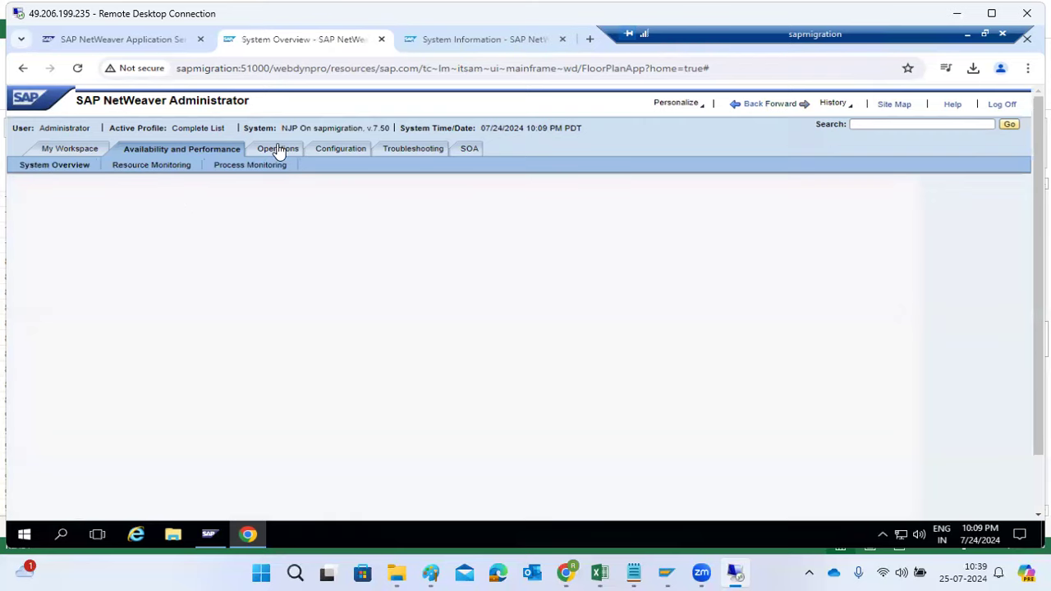
pyautogui.click(156, 166)
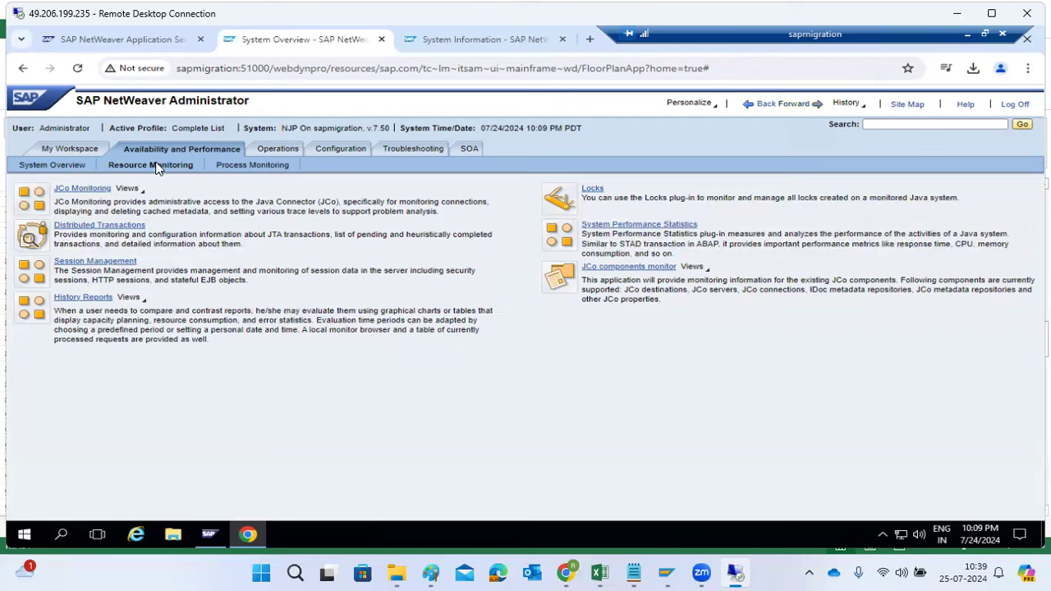
# View the Message Monitor's message status overview under Process Monitoring and return to the Process Monitoring page
pyautogui.click(233, 166)
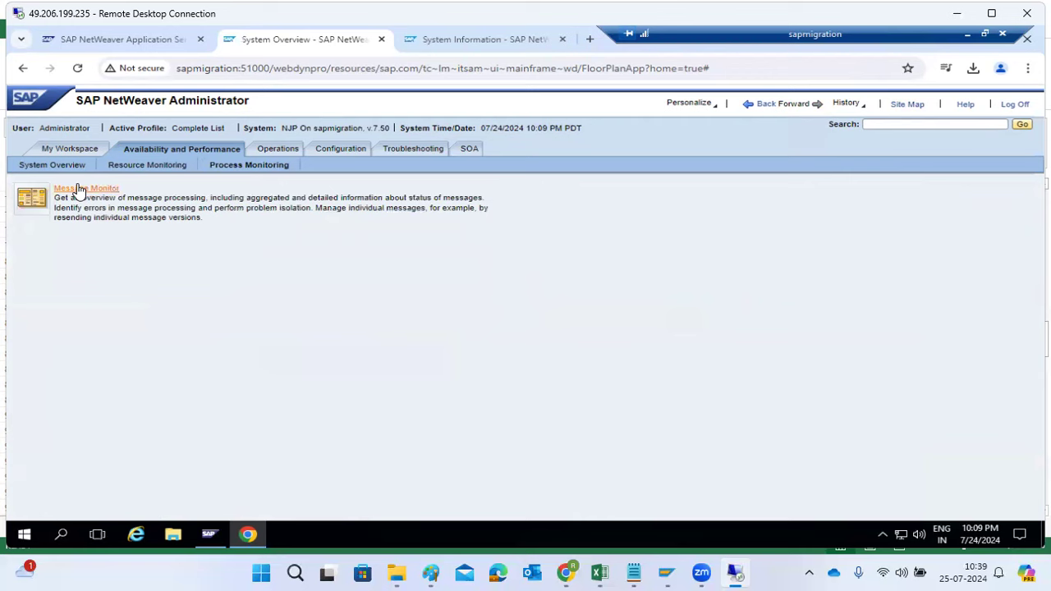
pyautogui.click(78, 188)
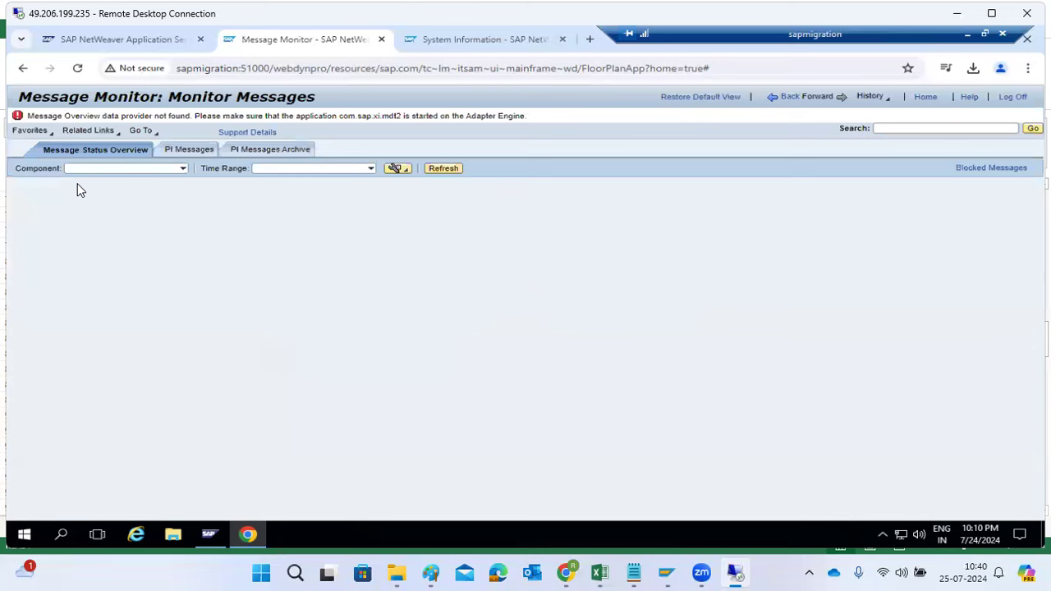
pyautogui.click(788, 98)
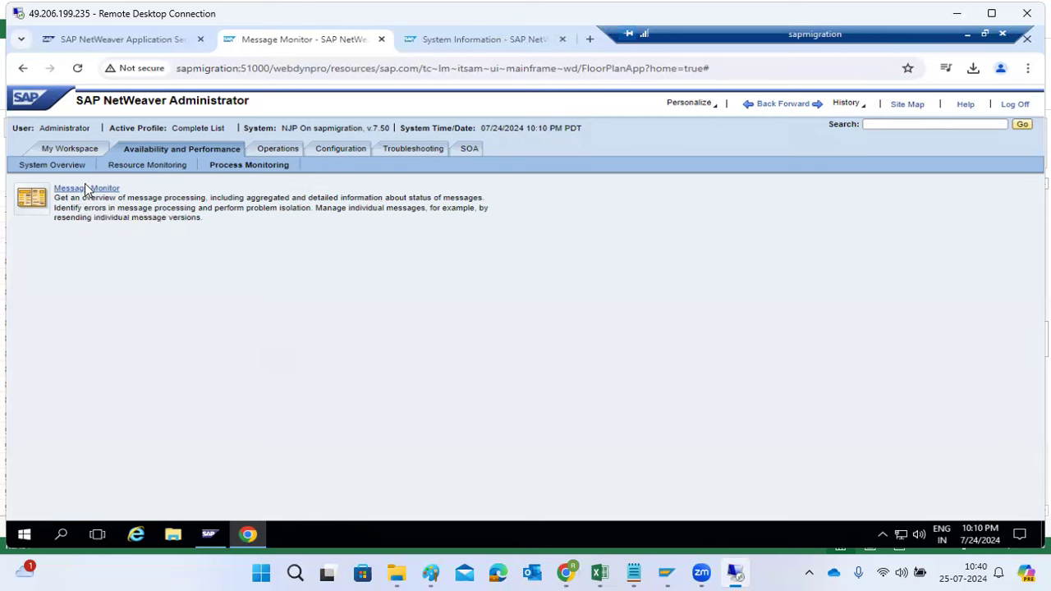
# Open Start & Stop for the Java instances without entering OS credentials, and view the node count setting without changing it
pyautogui.click(276, 153)
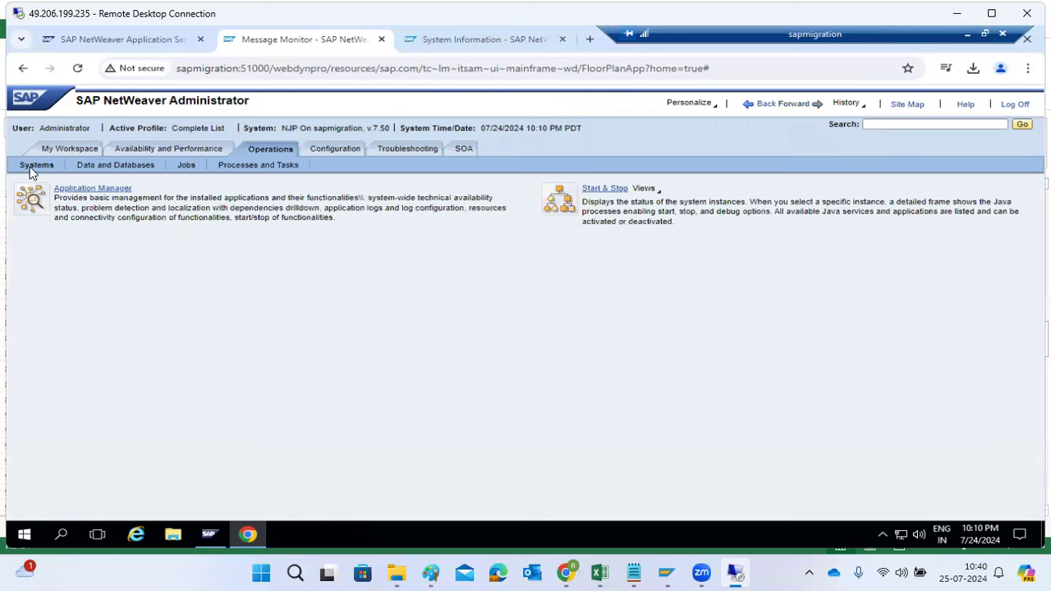
pyautogui.click(604, 191)
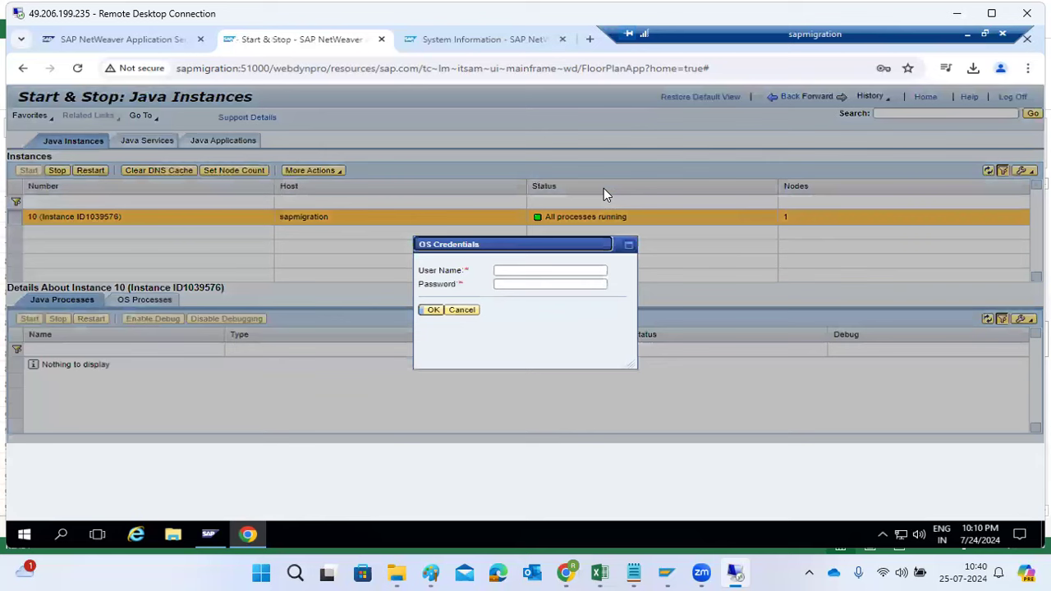
pyautogui.click(458, 317)
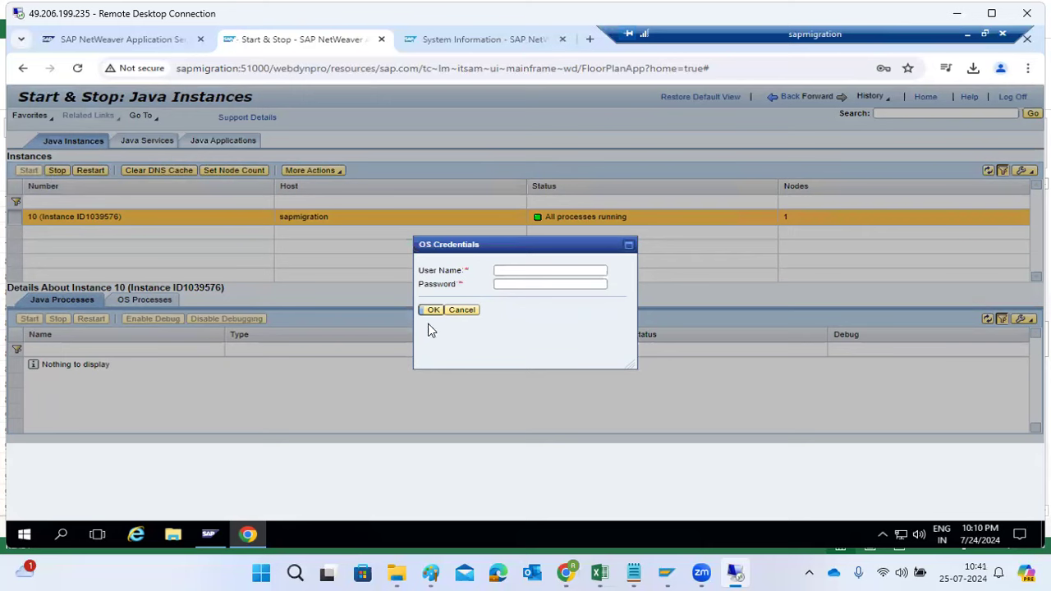
pyautogui.click(461, 310)
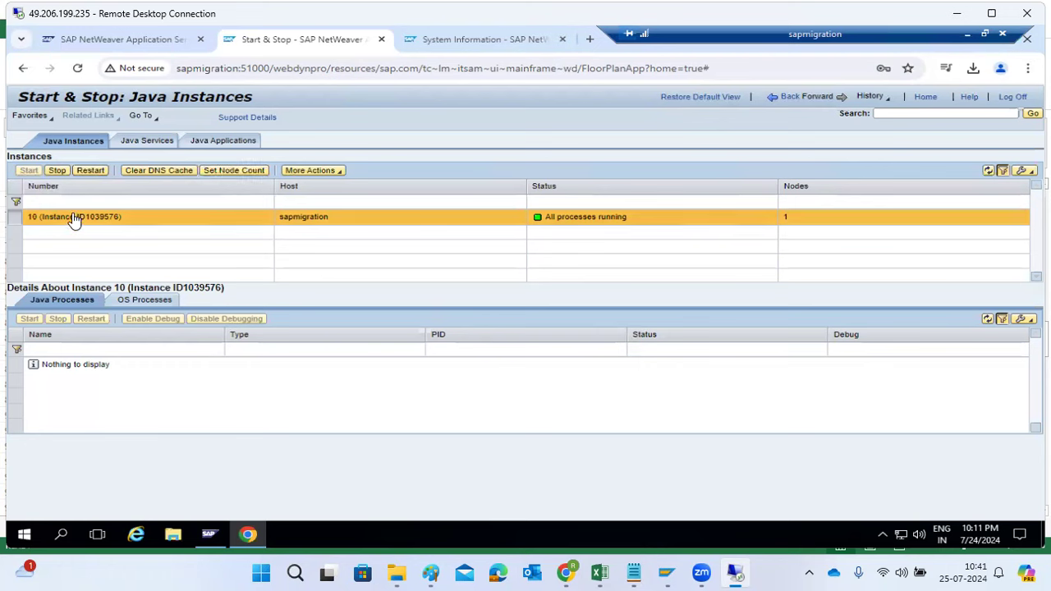
pyautogui.click(234, 172)
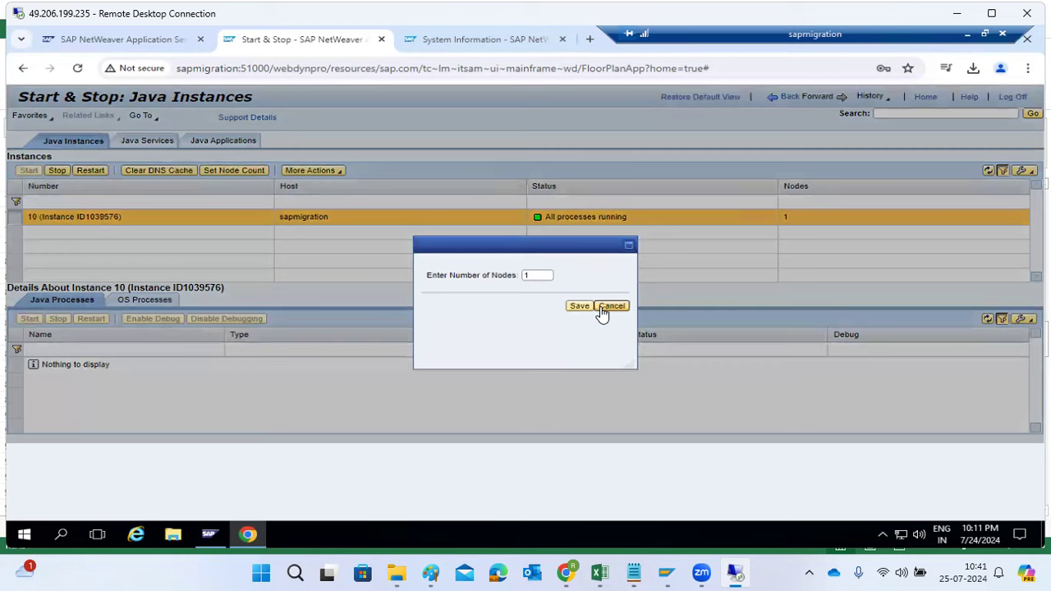
pyautogui.click(600, 306)
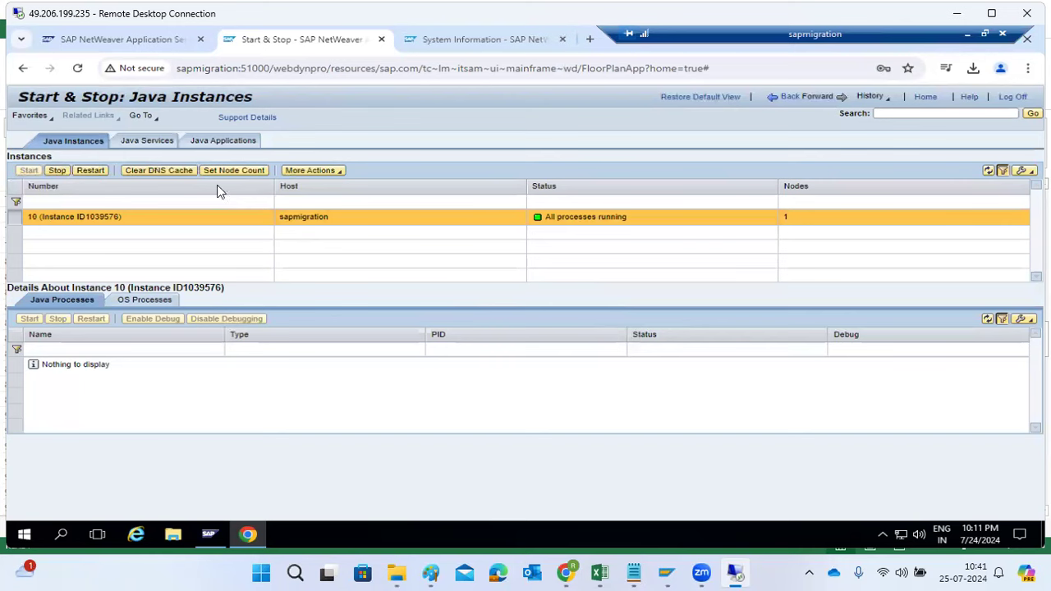
# View the Java Services list and its start status, and open the Java Applications list in Start & Stop
pyautogui.click(149, 146)
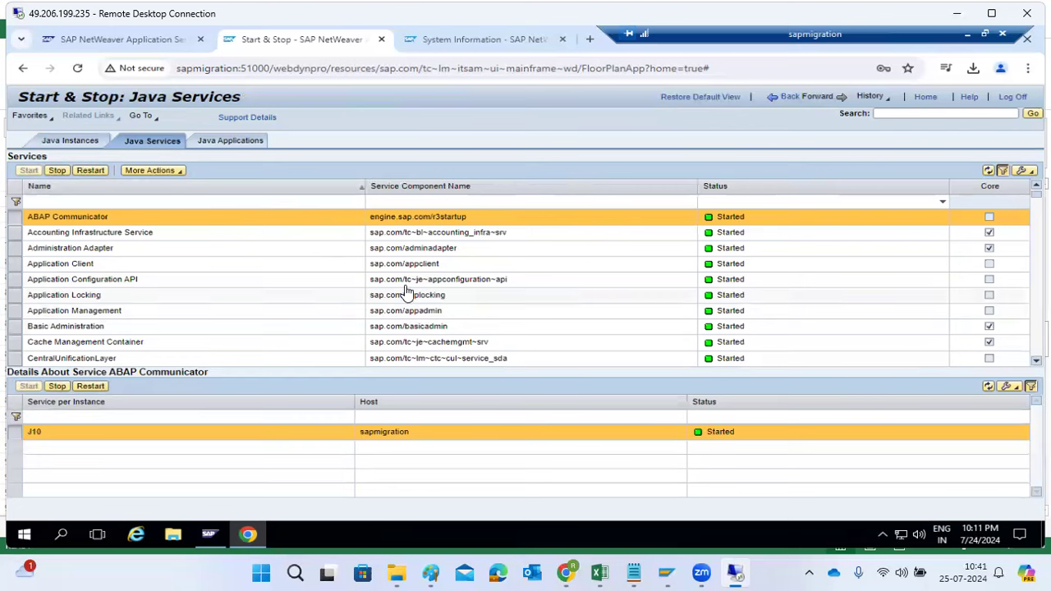
pyautogui.click(204, 48)
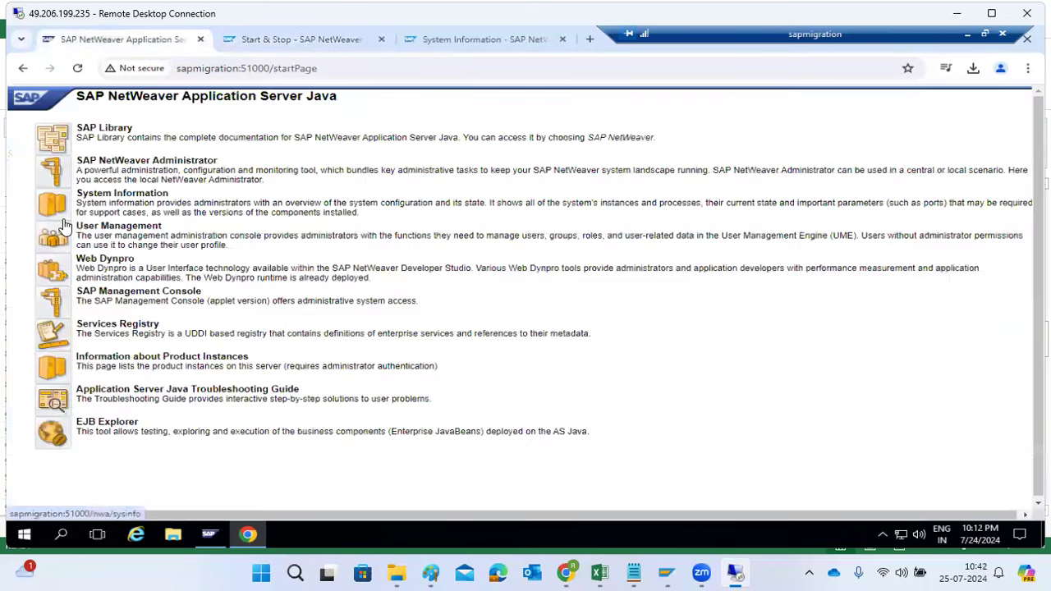
pyautogui.click(252, 46)
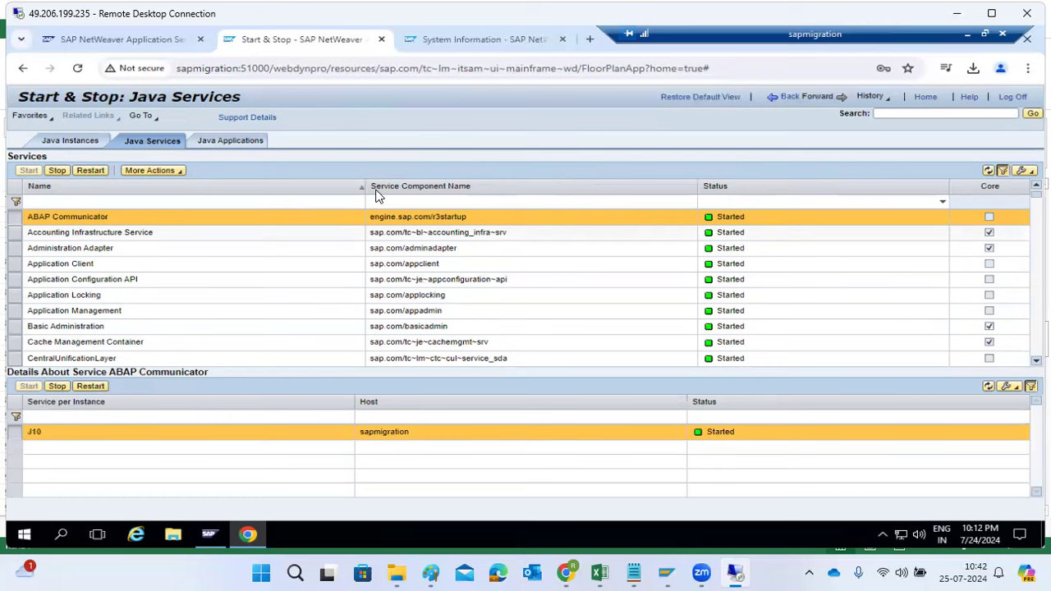
pyautogui.click(228, 142)
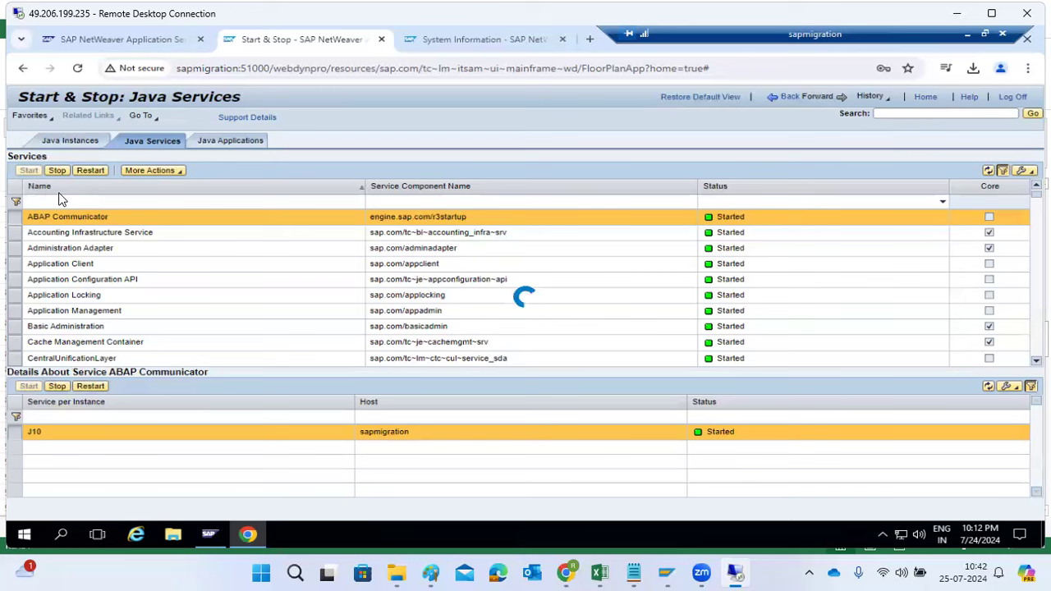
# Open System Information from the Application Server Java start page and copy sap.com/tc~lm~itsam~ui~mainframe~wd from its URL
pyautogui.click(107, 38)
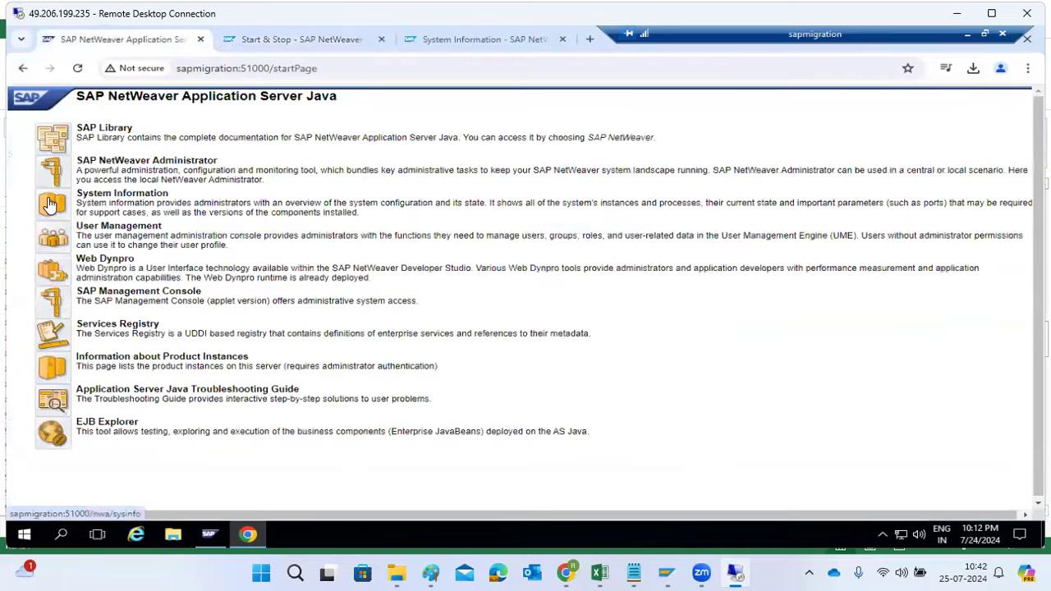
pyautogui.click(49, 205)
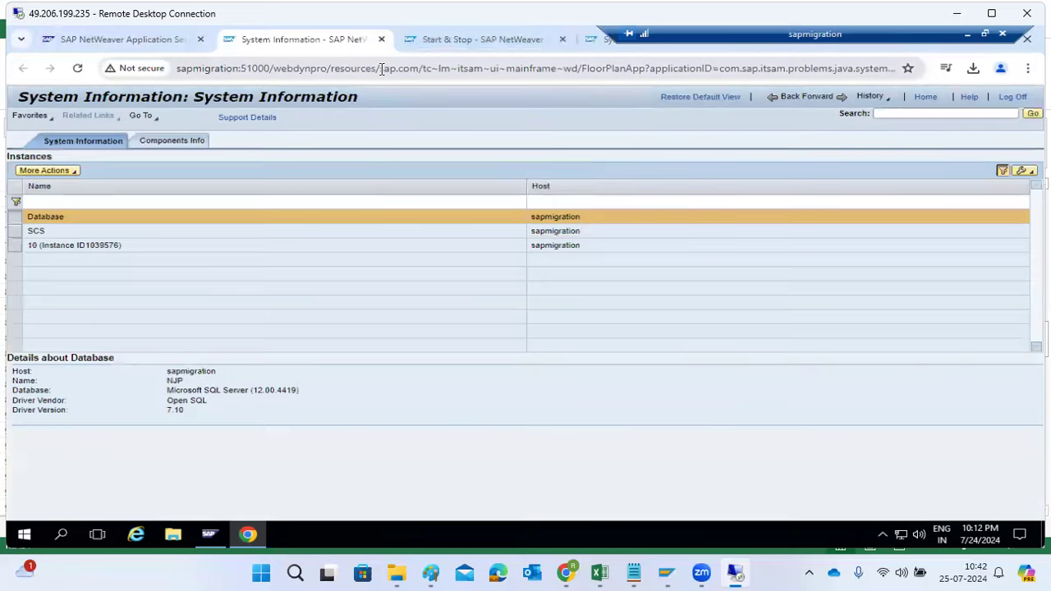
pyautogui.moveTo(381, 68); pyautogui.dragTo(574, 72)
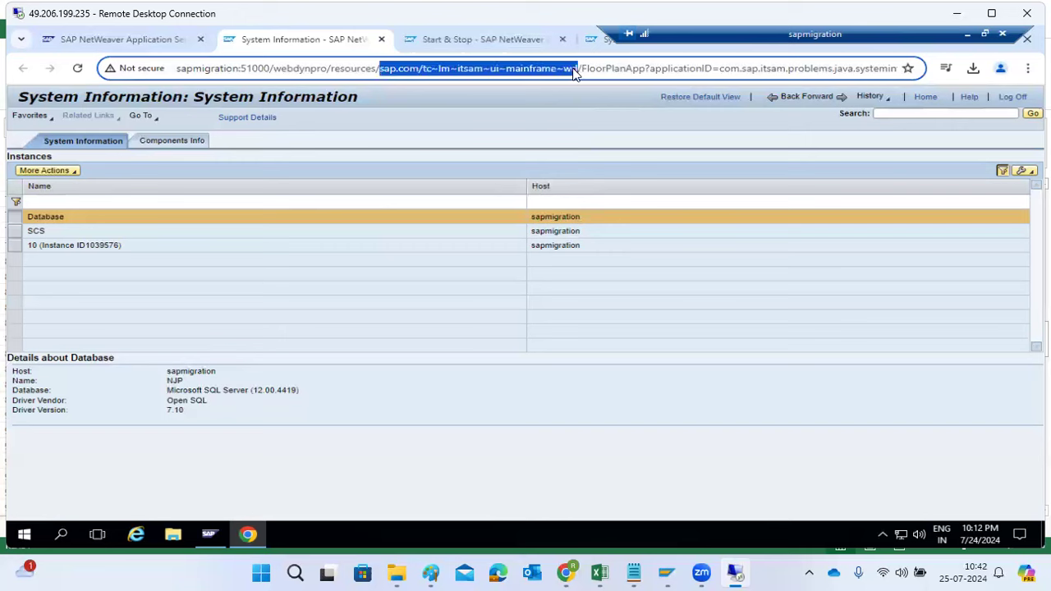
# Filter the Java Applications list by the copied application name, leaving out the sap.com/ prefix: tc~lm~itsam~ui~mainframe~wd
pyautogui.click(485, 41)
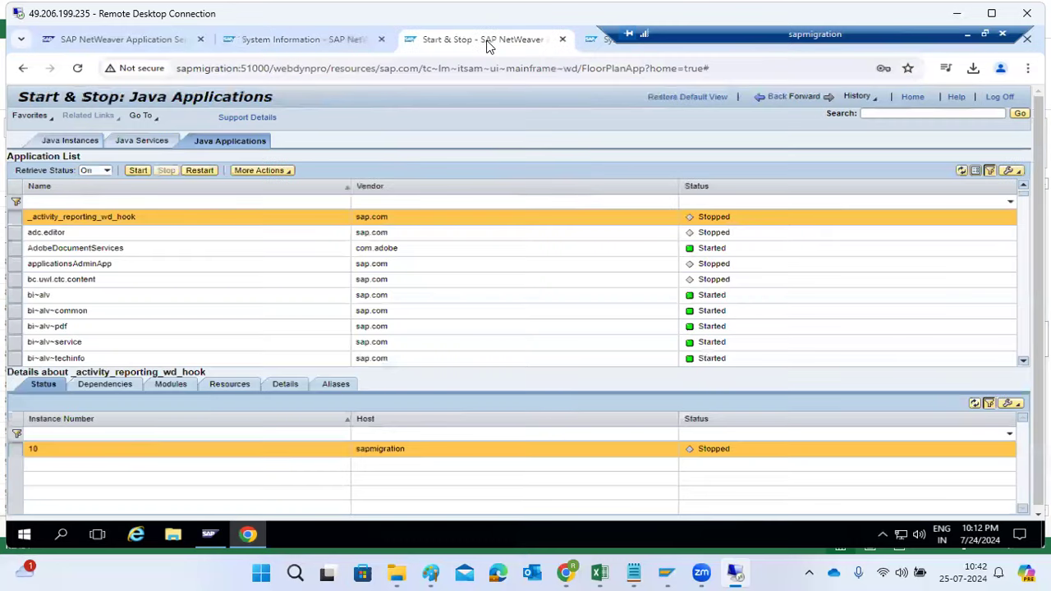
pyautogui.click(142, 202)
pyautogui.write('sap.com/tc~lm~itsam~ui~mainframe~wd')
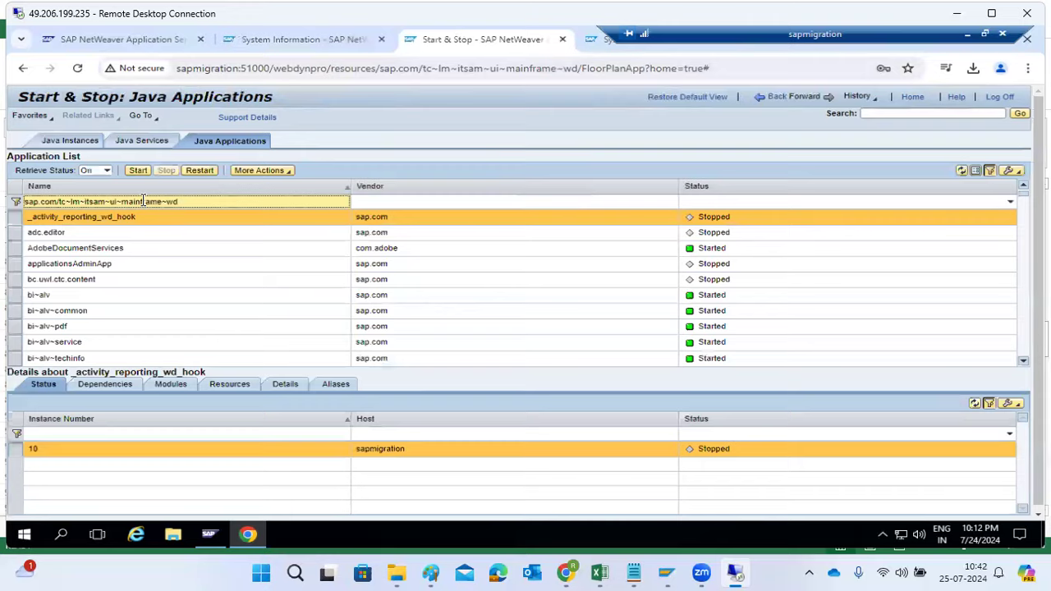
pyautogui.press('Return')
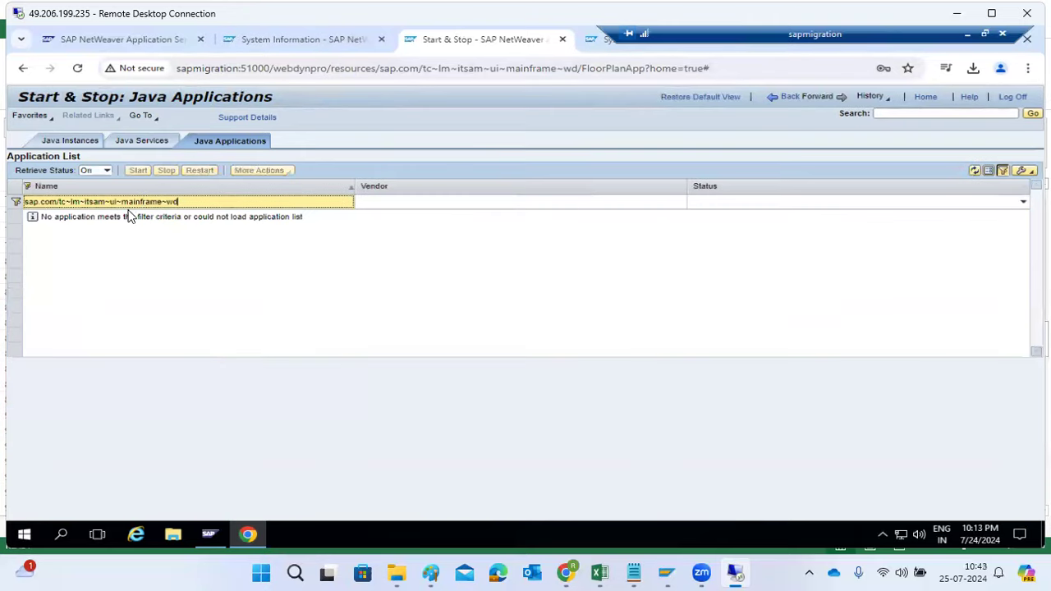
pyautogui.moveTo(60, 203); pyautogui.dragTo(21, 207)
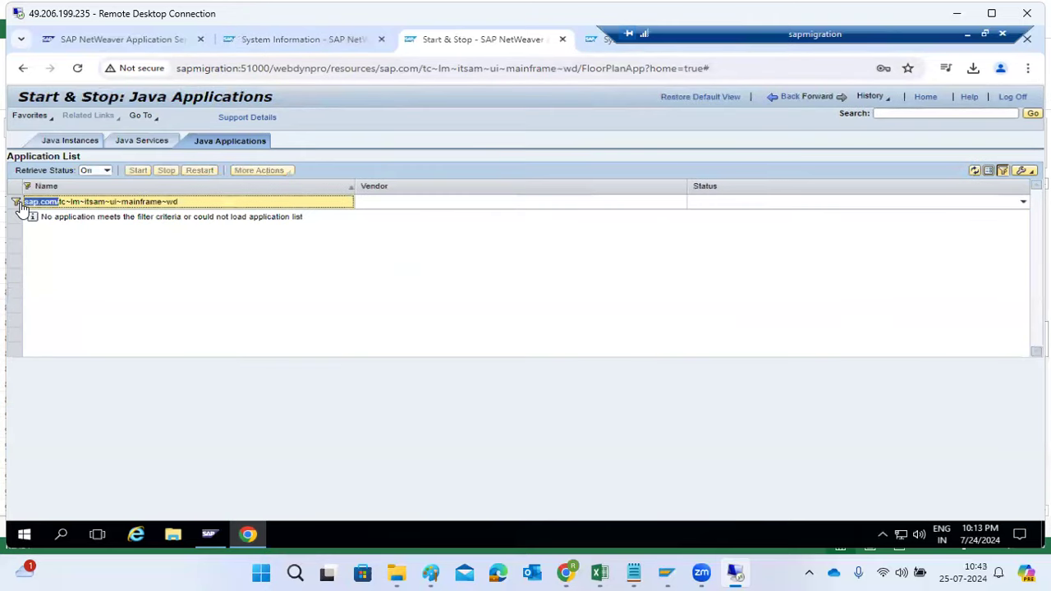
pyautogui.press('BackSpace')
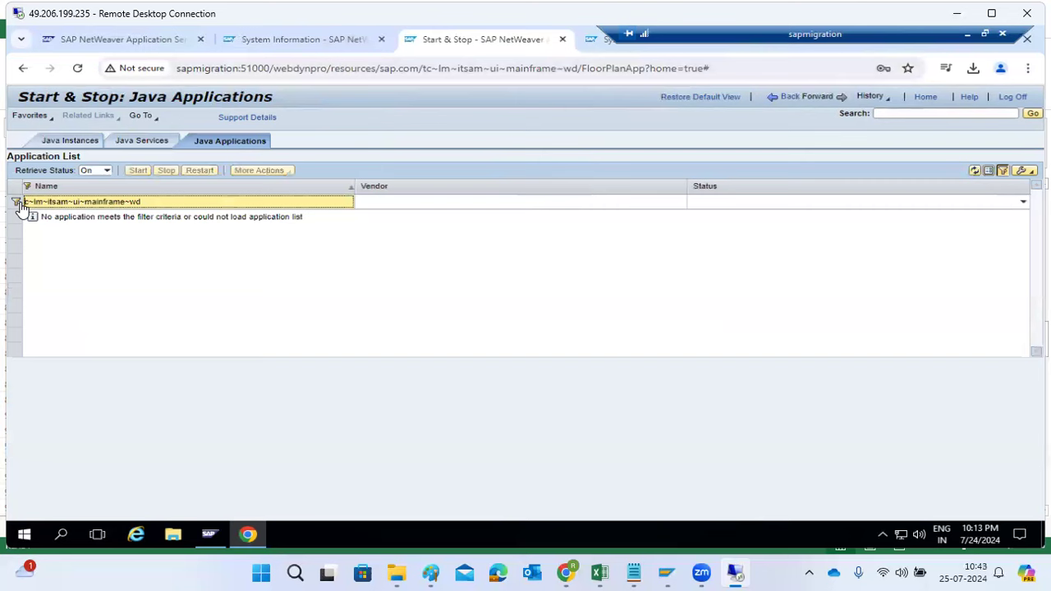
pyautogui.press('Return')
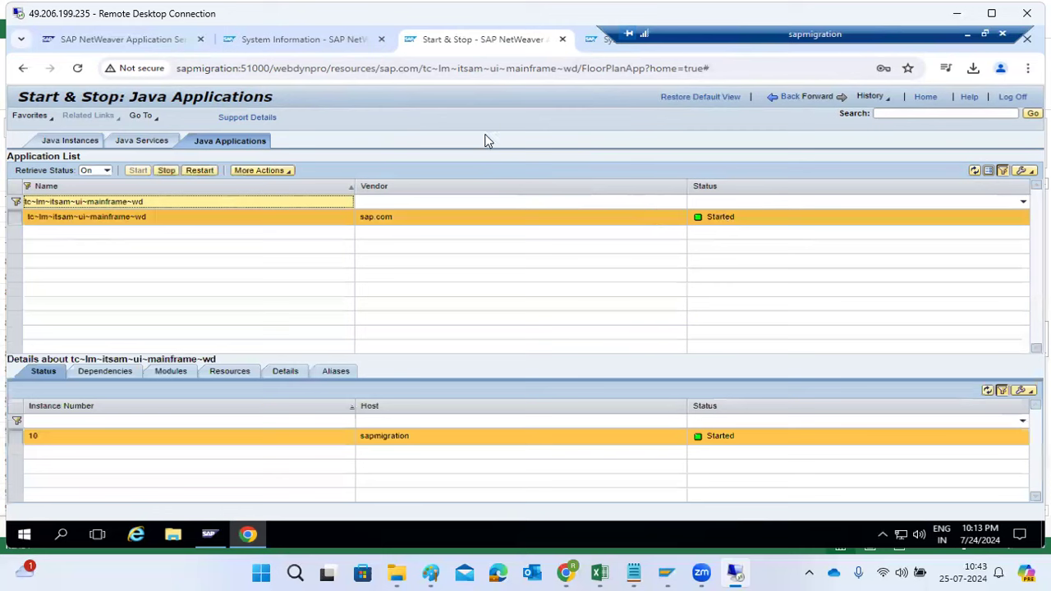
# Compare the application name in the System Information URL with the filtered entry in the Java Applications list
pyautogui.click(344, 42)
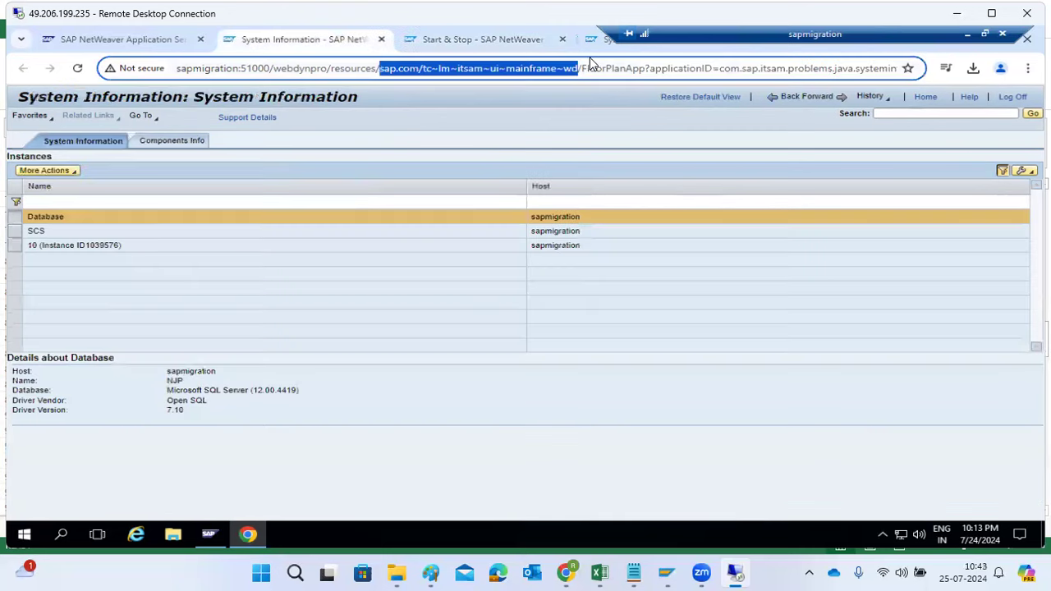
pyautogui.click(504, 34)
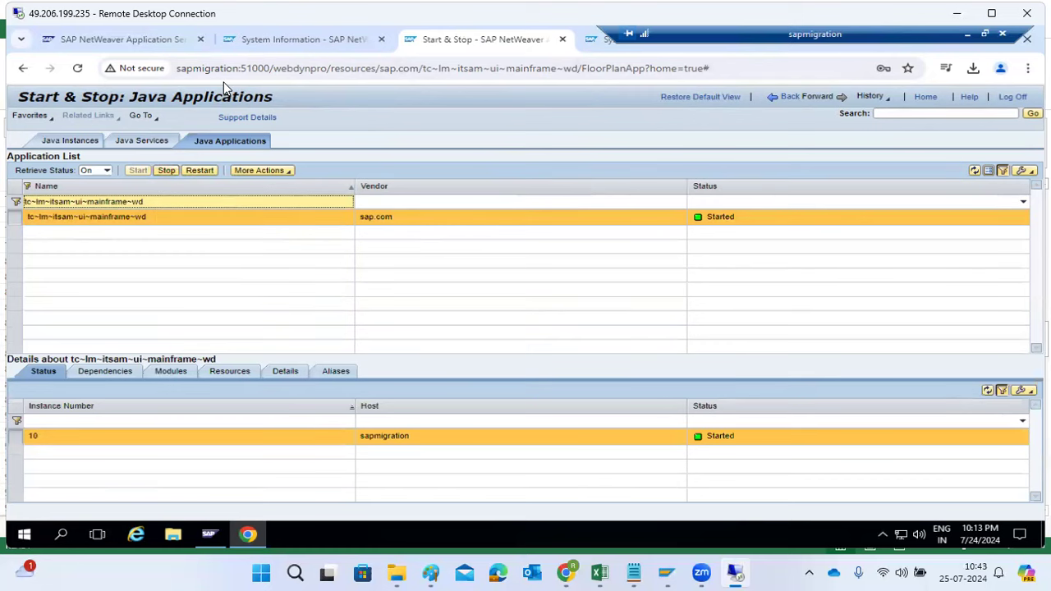
pyautogui.click(267, 41)
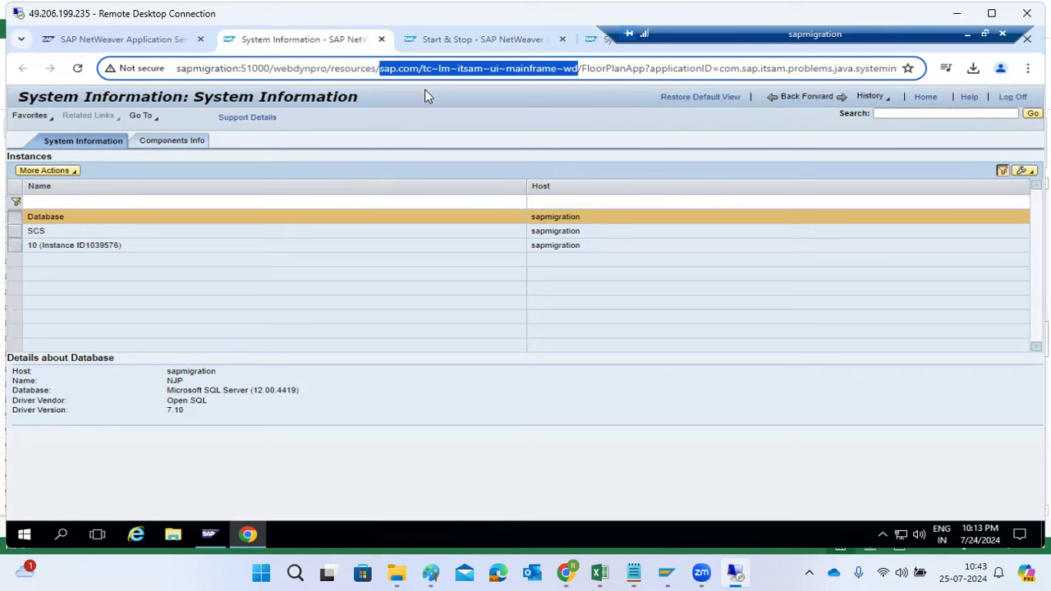
# Stop the Java application tc~lm~itsam~ui~mainframe~wd named in the System Information URL, confirm the stop, and refresh the application list
pyautogui.click(477, 69)
pyautogui.moveTo(424, 69); pyautogui.dragTo(578, 69)
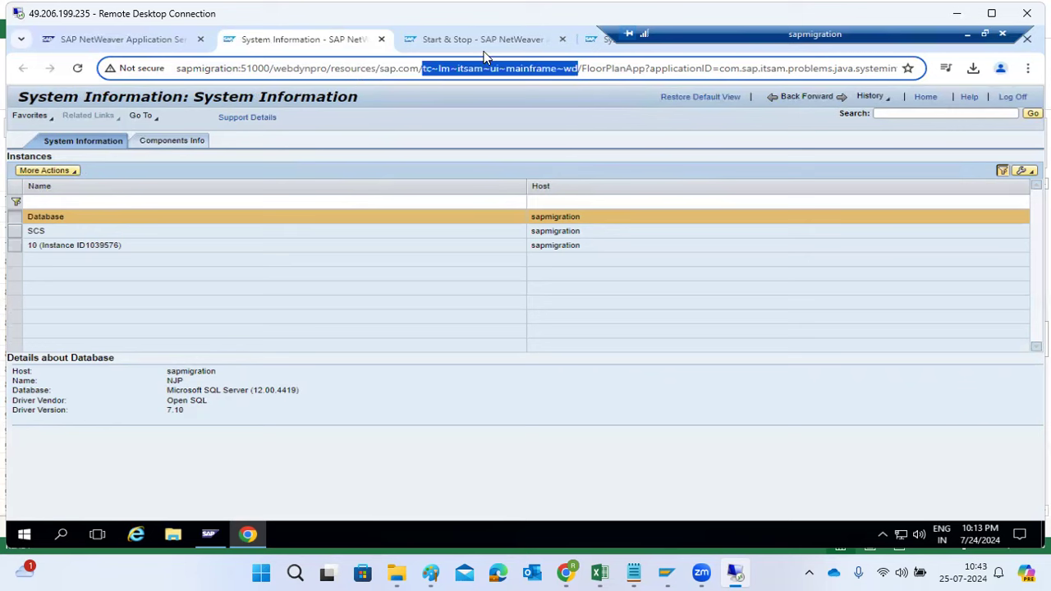
pyautogui.click(470, 38)
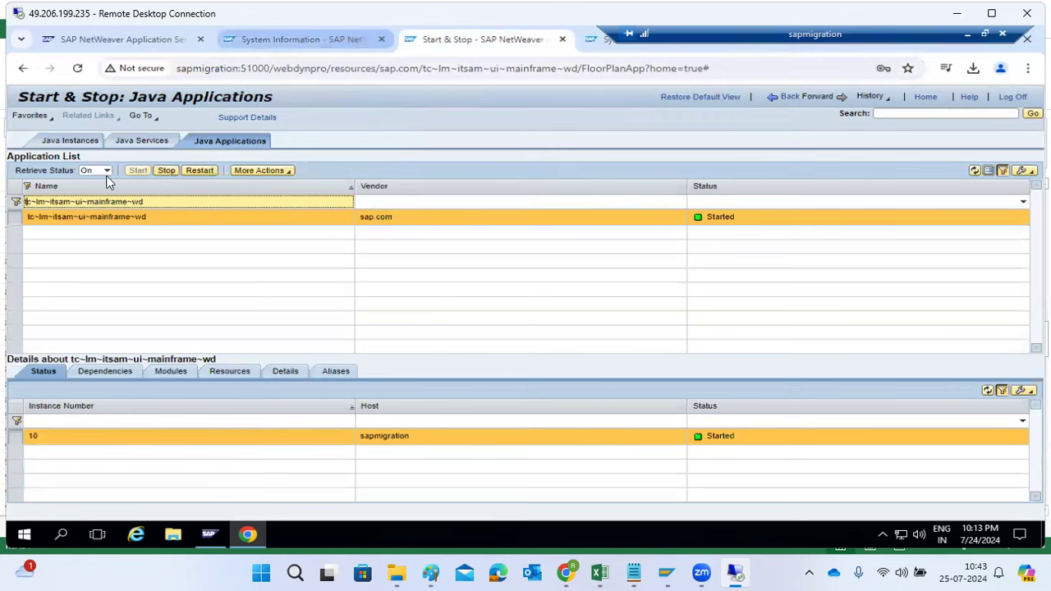
pyautogui.click(166, 172)
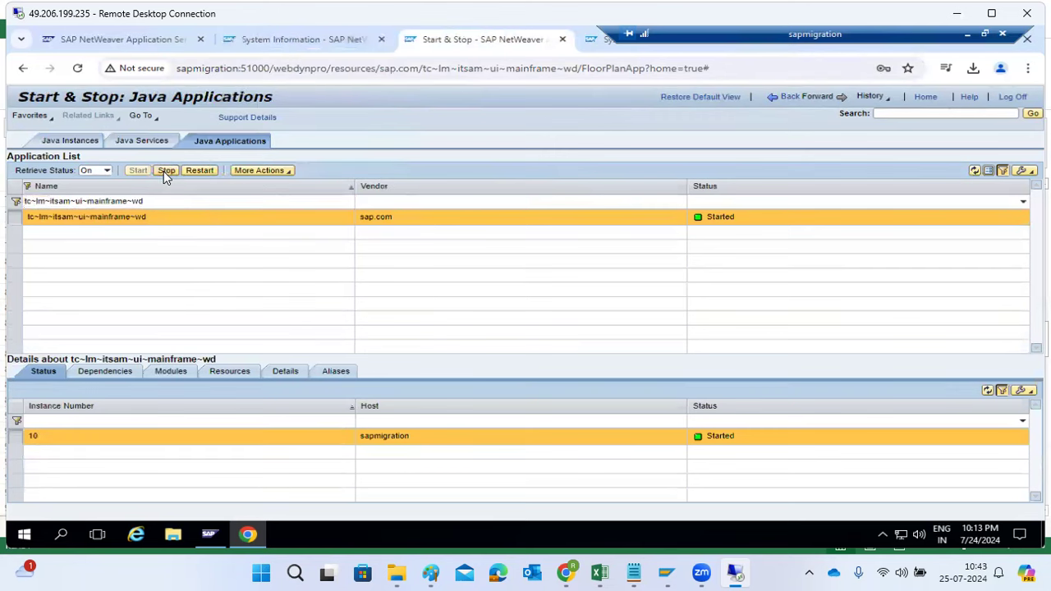
pyautogui.moveTo(229, 285); pyautogui.dragTo(627, 285)
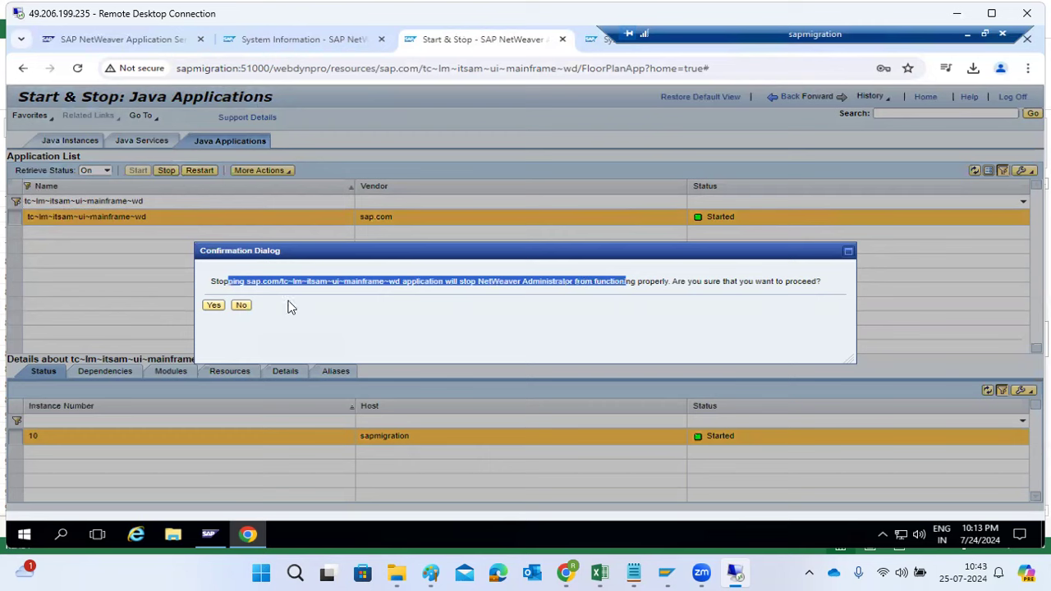
pyautogui.click(213, 306)
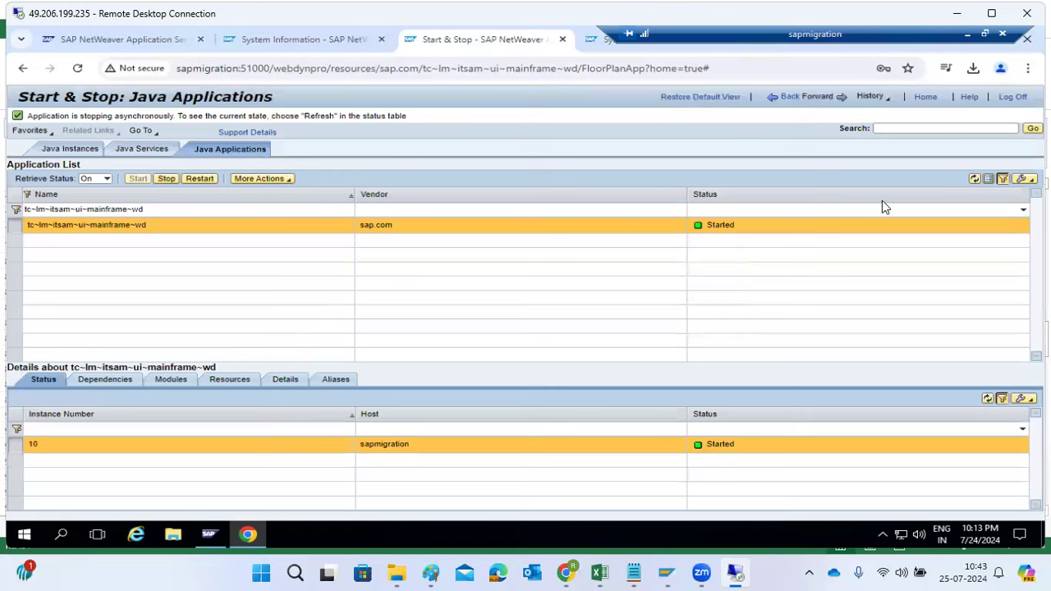
pyautogui.click(975, 178)
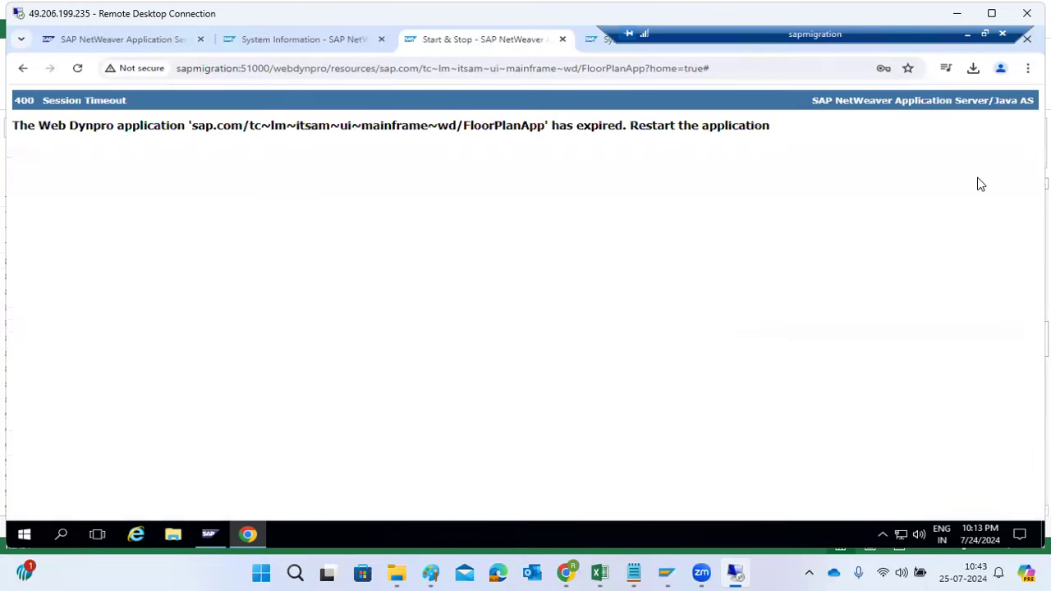
# Reload both open System Information pages and compare them with the Start & Stop page to check whether the stopped application still responds
pyautogui.click(605, 41)
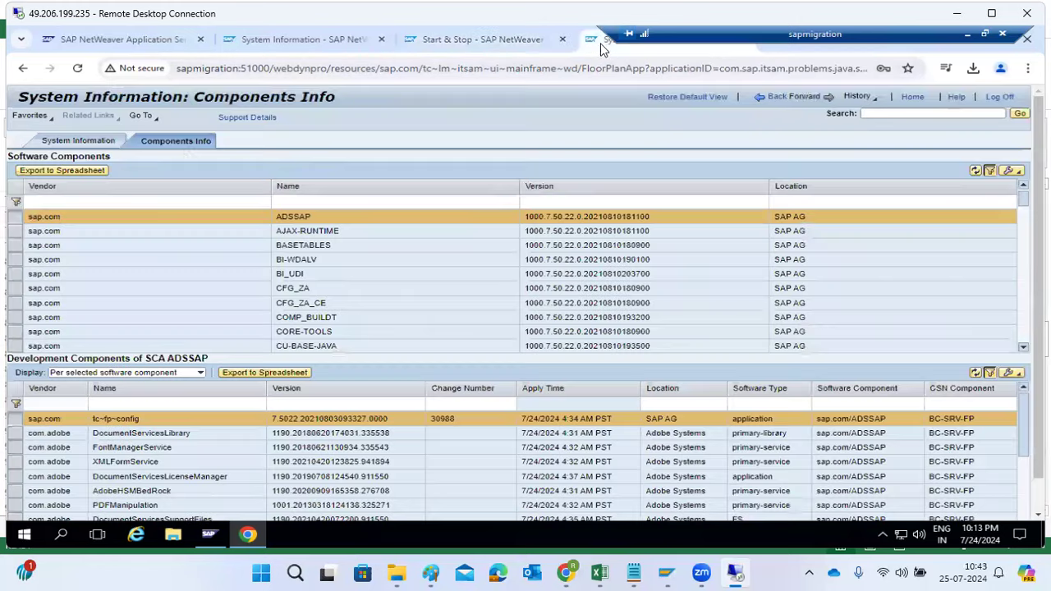
pyautogui.click(78, 69)
pyautogui.click(430, 43)
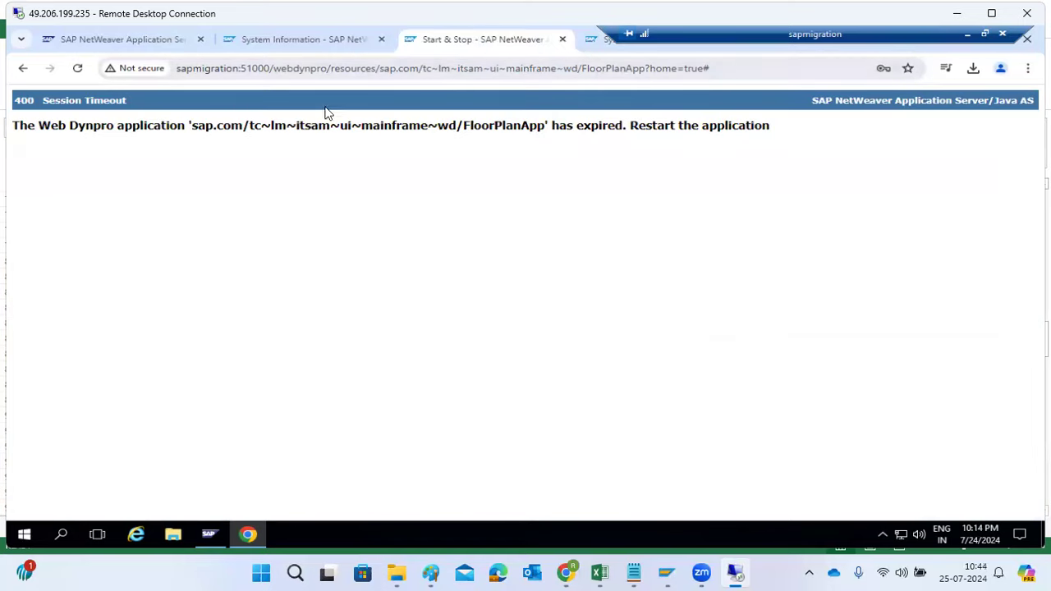
pyautogui.click(291, 39)
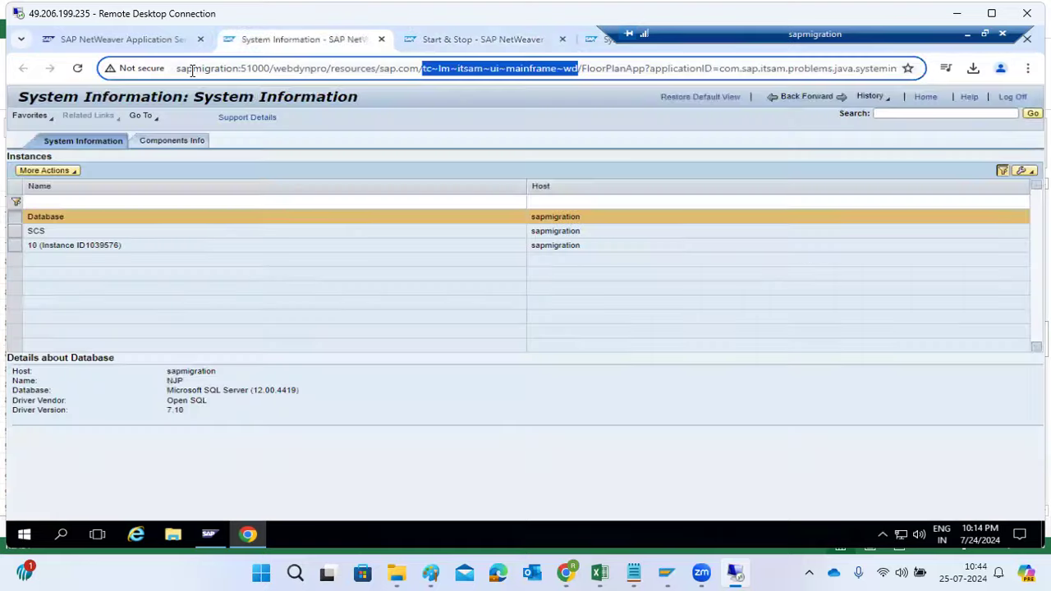
pyautogui.click(82, 69)
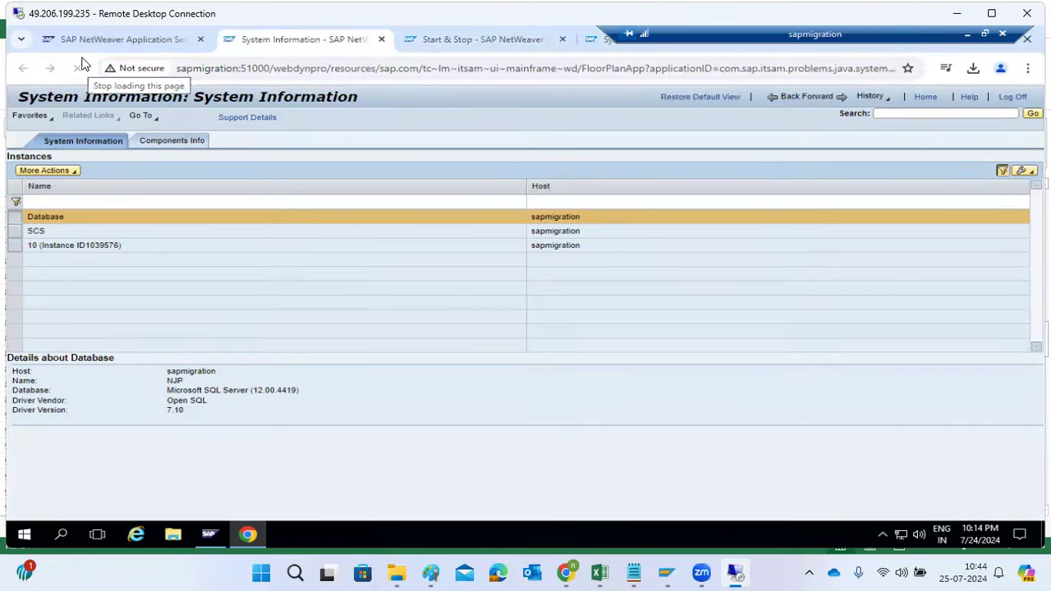
pyautogui.click(521, 43)
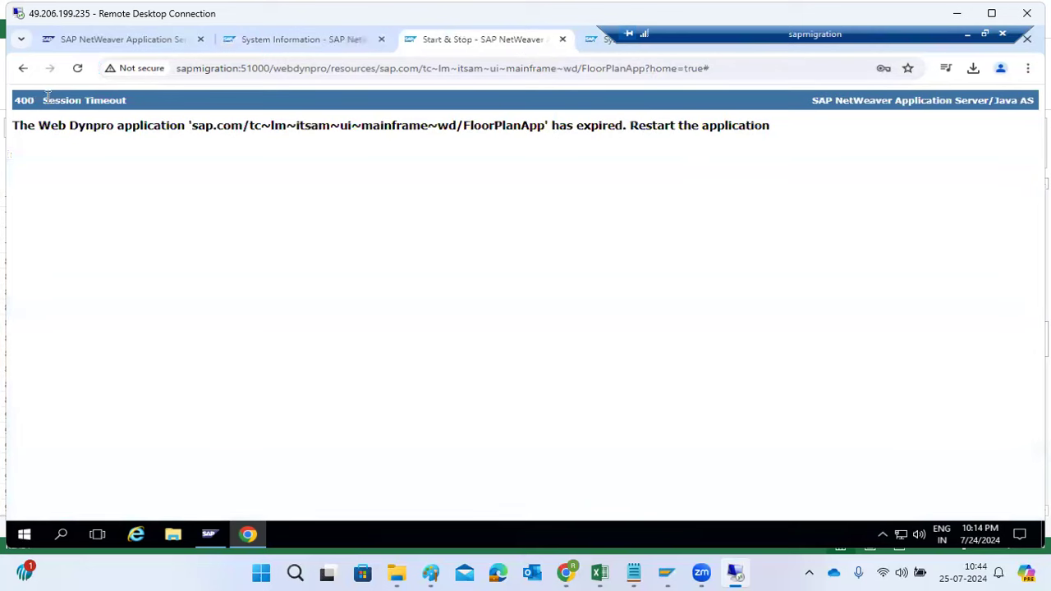
# Reload the expired administrator page and reopen the Java Applications list in Start & Stop, dismissing the OS credentials request
pyautogui.click(78, 68)
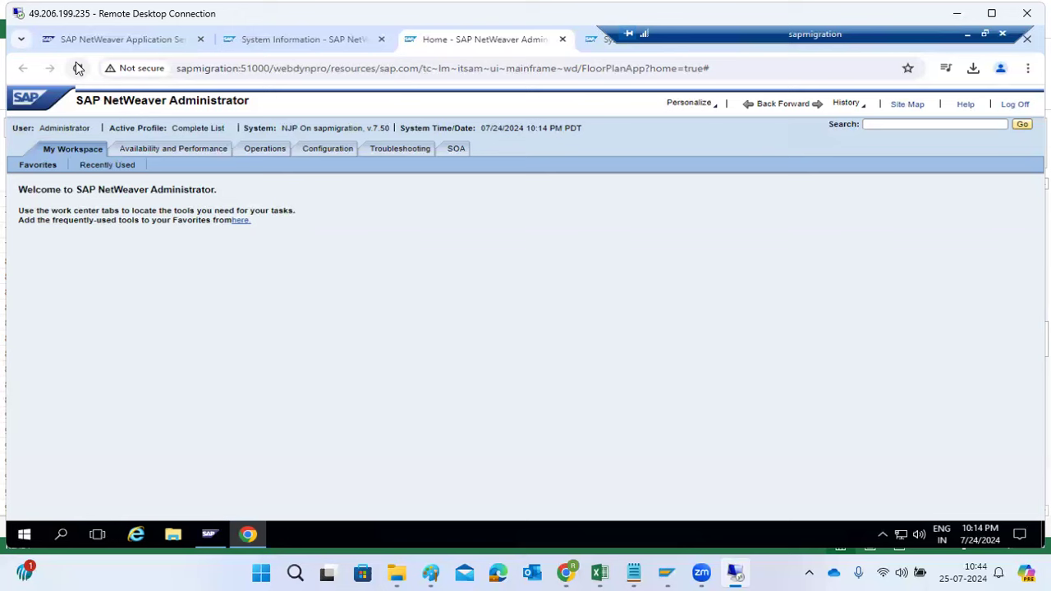
pyautogui.click(248, 154)
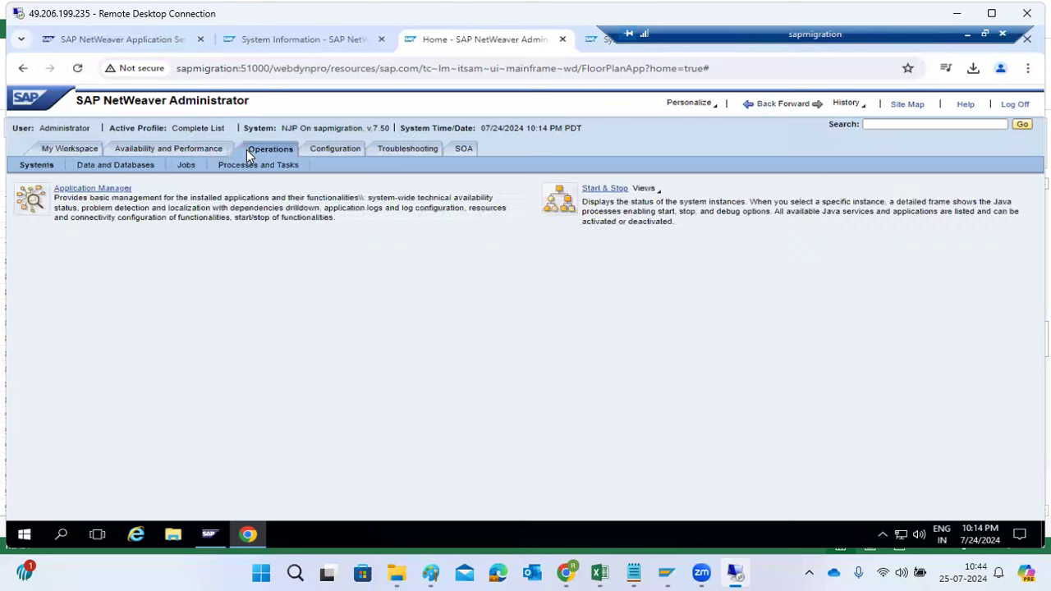
pyautogui.click(610, 190)
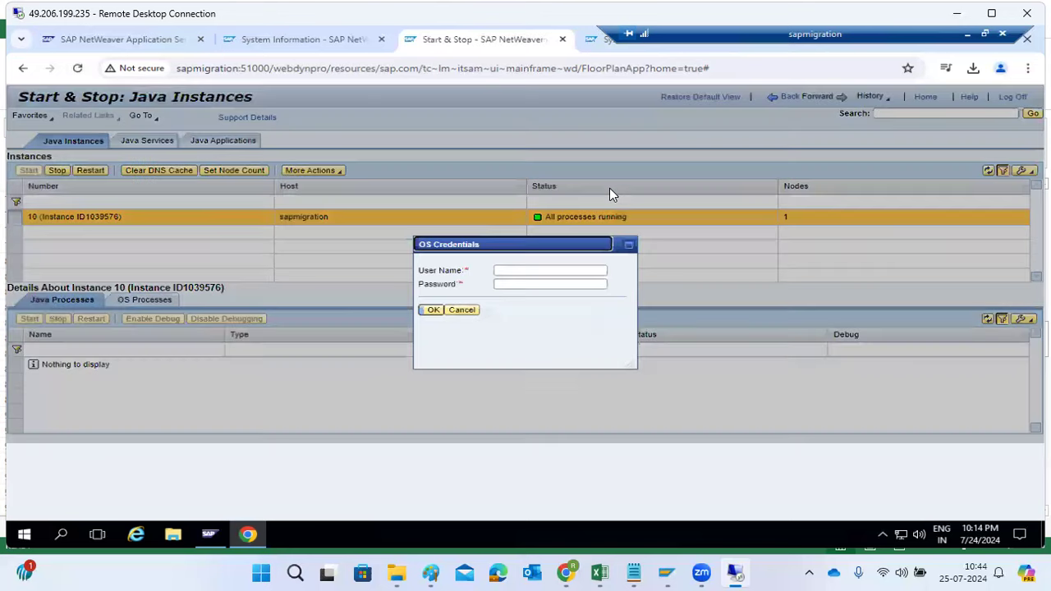
pyautogui.click(462, 310)
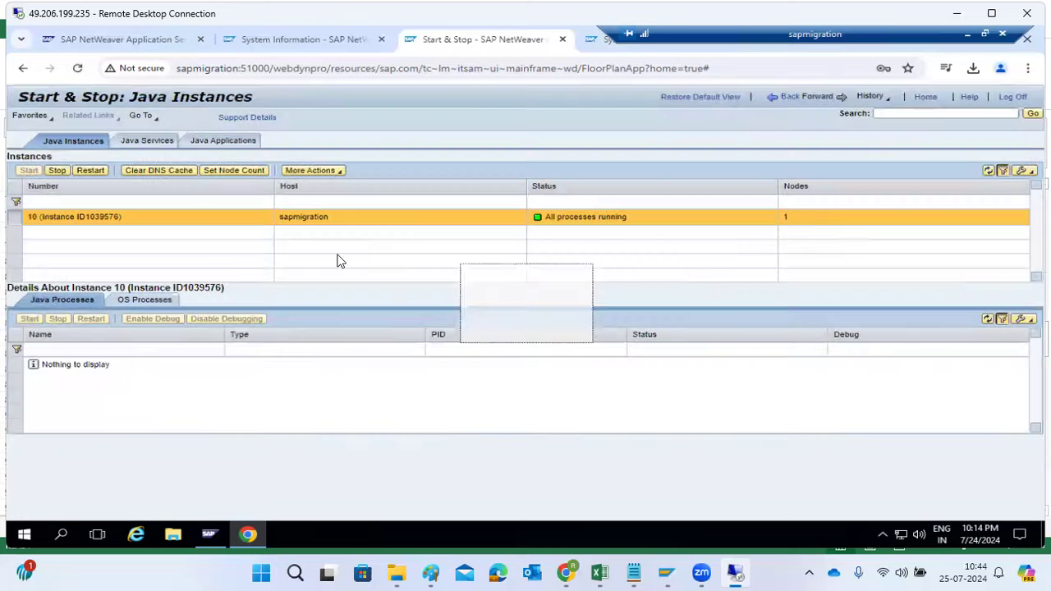
pyautogui.click(210, 151)
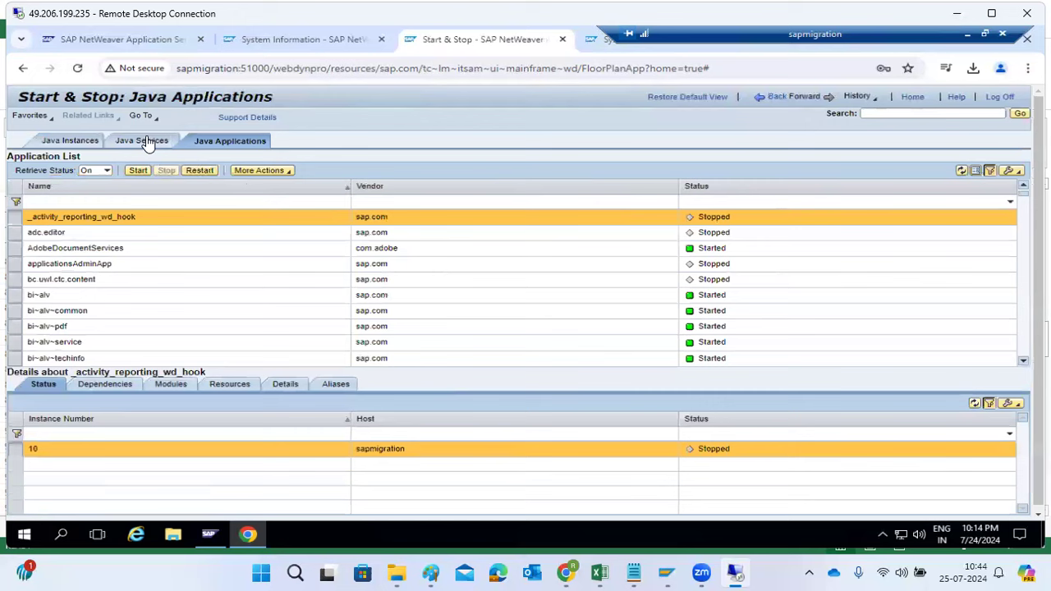
# Start the applications applicationsAdminApp and bc.uwl.ctc.content, and refresh the application list
pyautogui.click(86, 238)
pyautogui.click(90, 264)
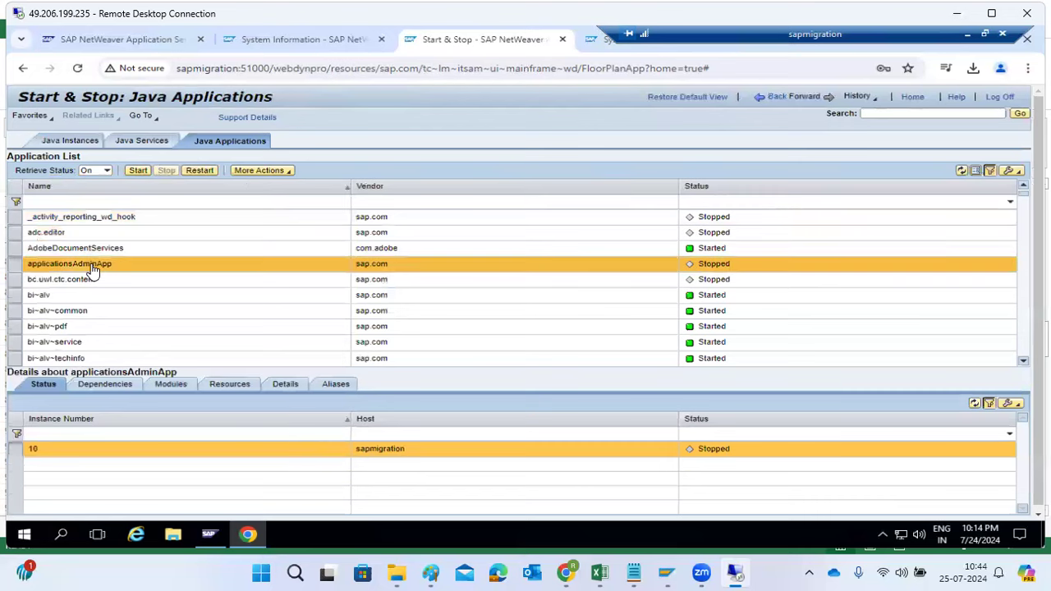
pyautogui.click(133, 172)
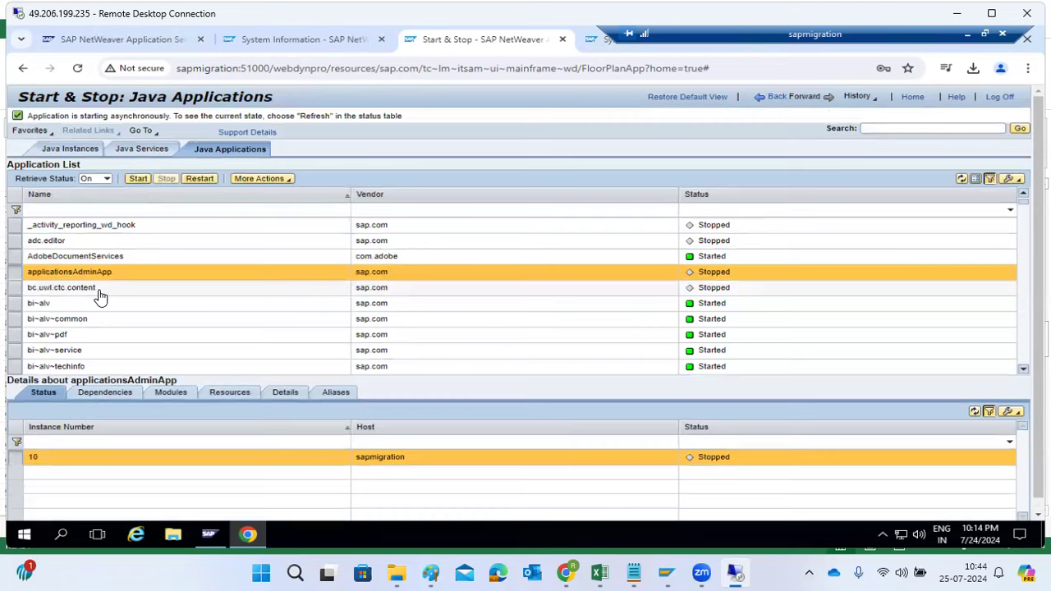
pyautogui.click(97, 292)
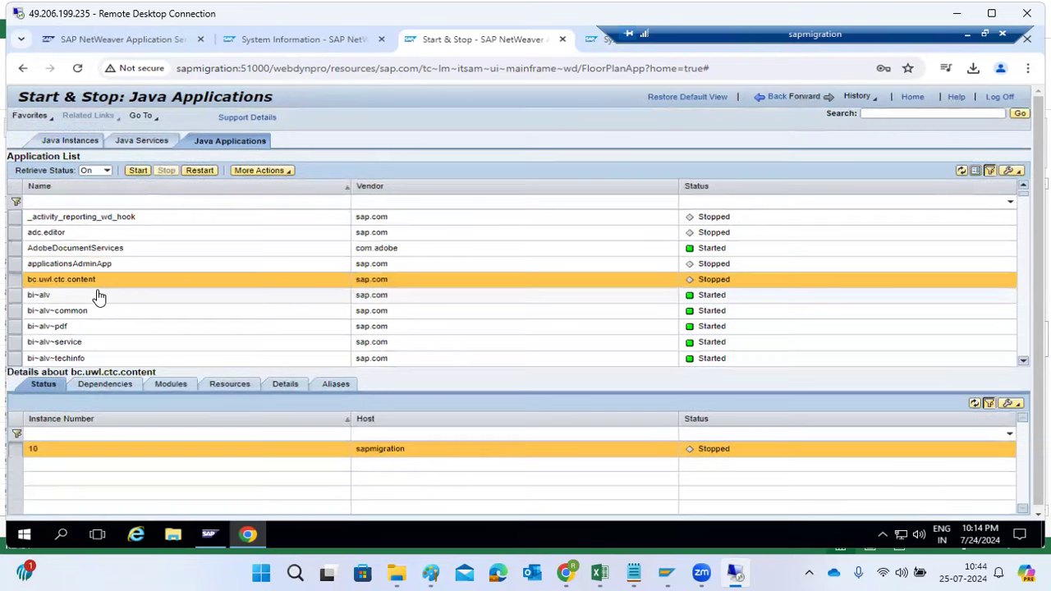
pyautogui.click(138, 173)
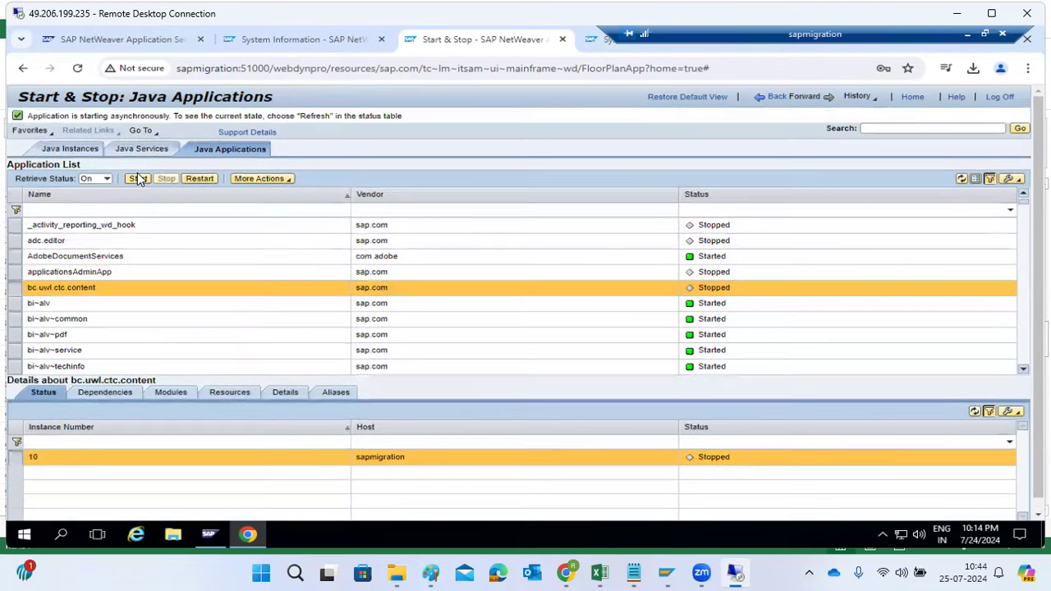
pyautogui.click(965, 180)
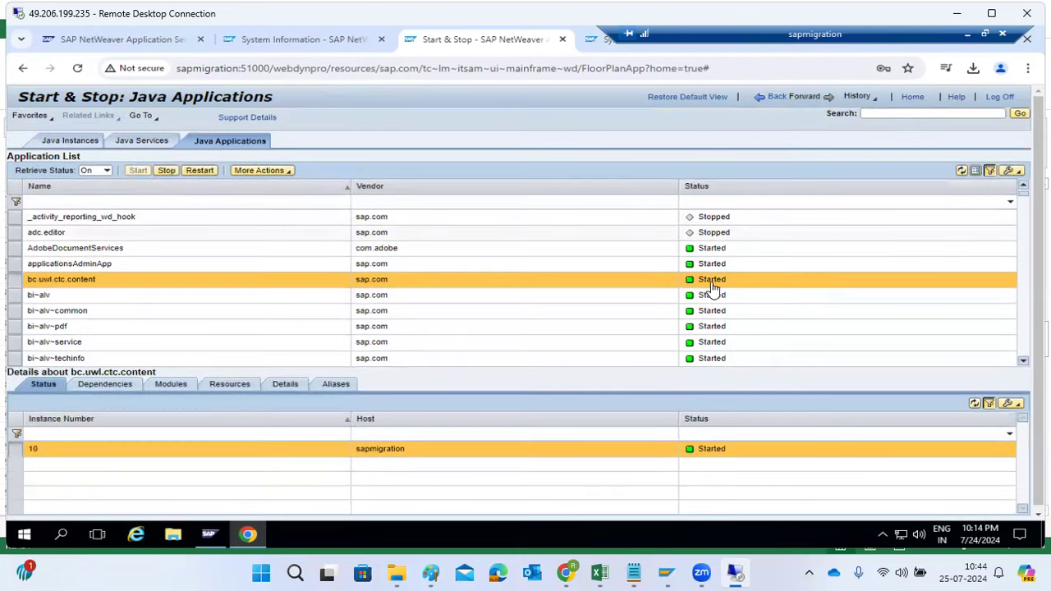
# Start the applications adc.editor and _activity_reporting_wd_hook, and refresh the application list
pyautogui.click(51, 234)
pyautogui.click(138, 171)
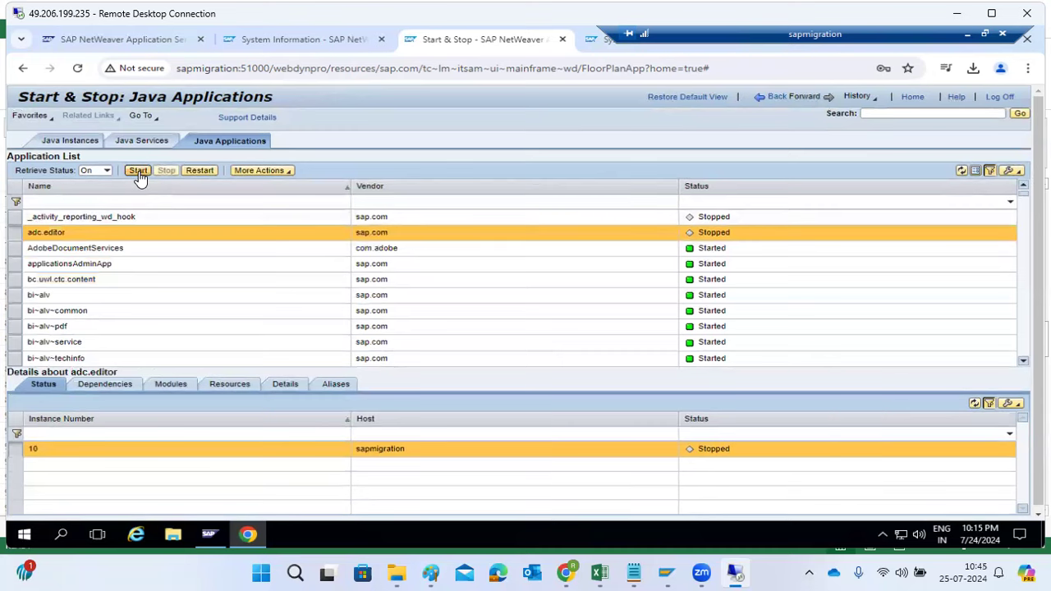
pyautogui.click(132, 227)
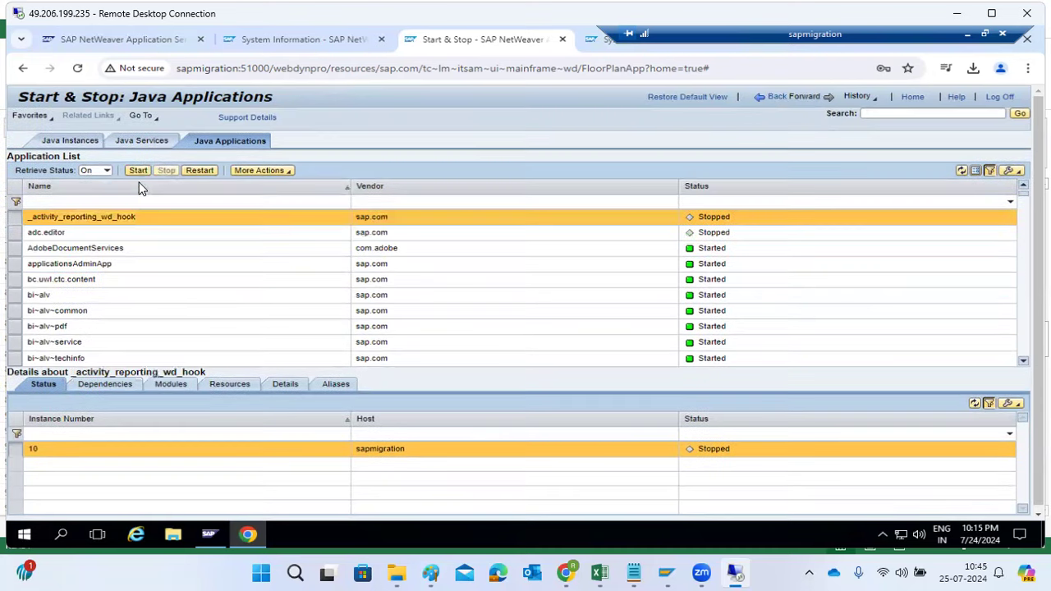
pyautogui.click(138, 171)
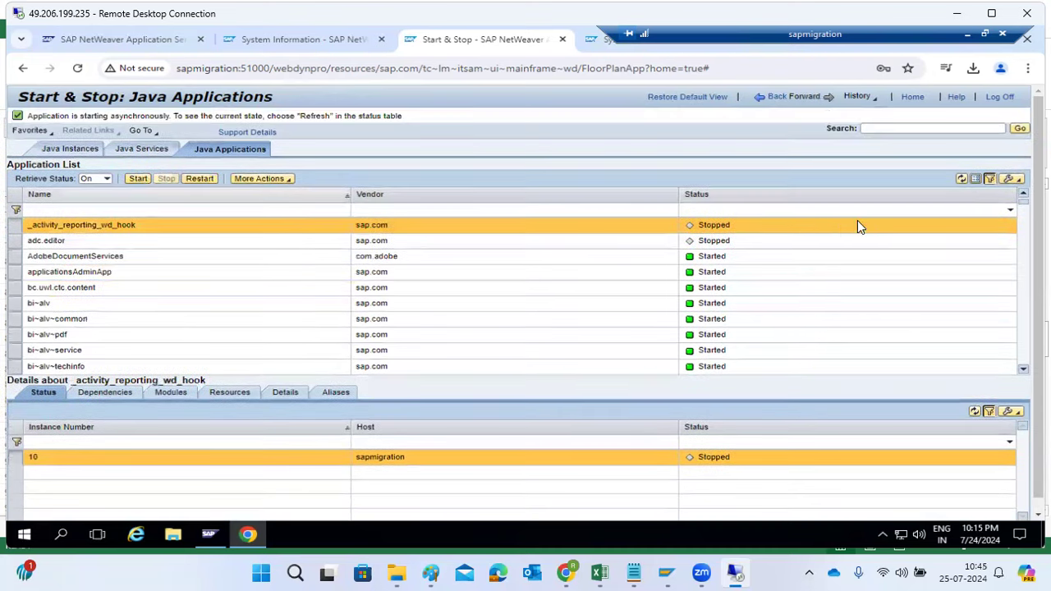
pyautogui.click(961, 178)
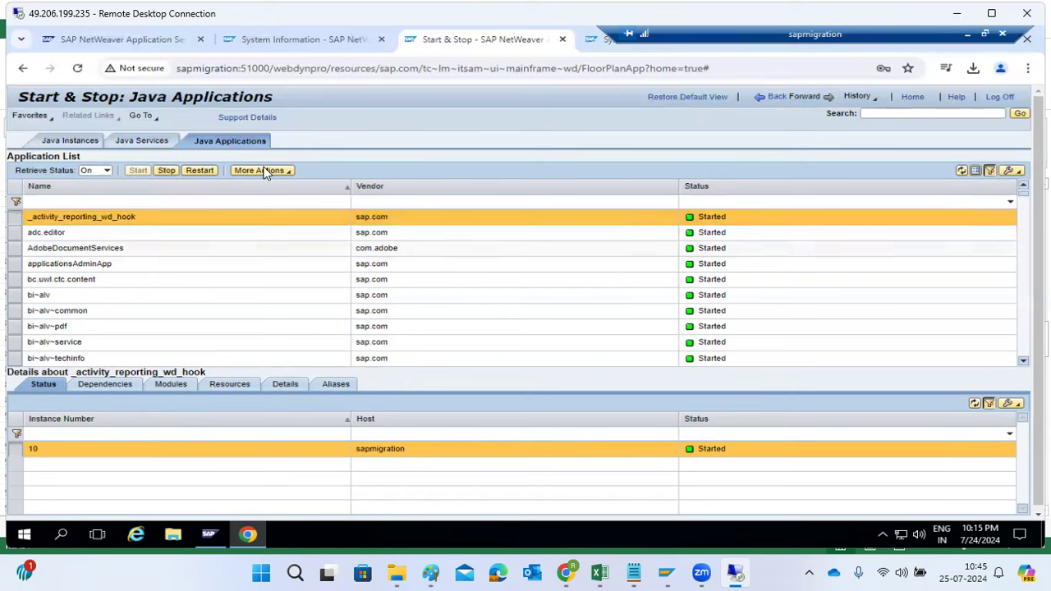
# Review the statuses further down the Java Applications list and in Java Services, and go back to Java Instances without entering OS credentials
pyautogui.moveTo(182, 96); pyautogui.dragTo(254, 97)
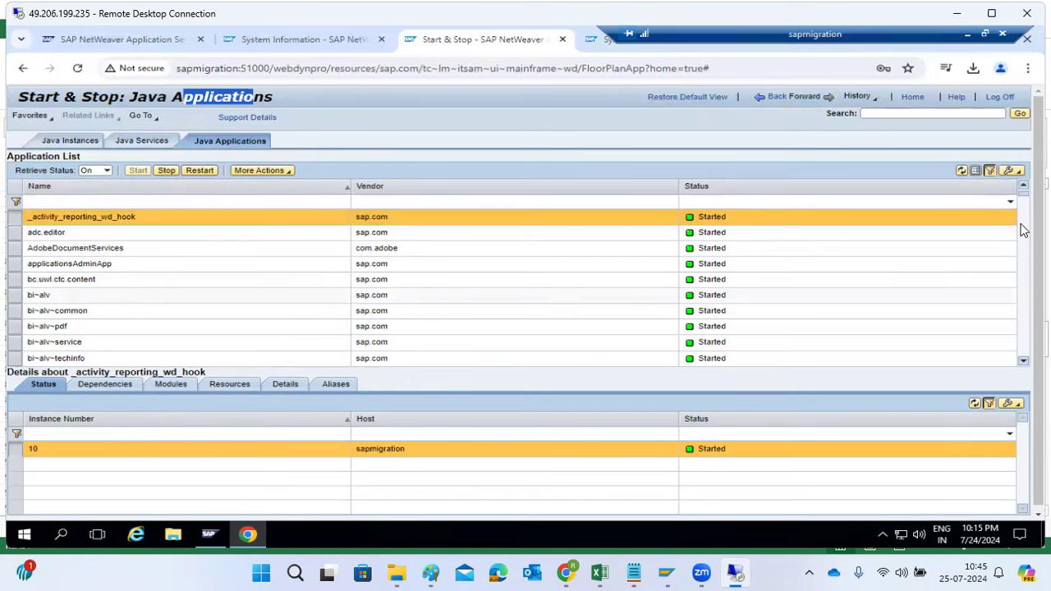
pyautogui.moveTo(1023, 194); pyautogui.dragTo(1023, 339)
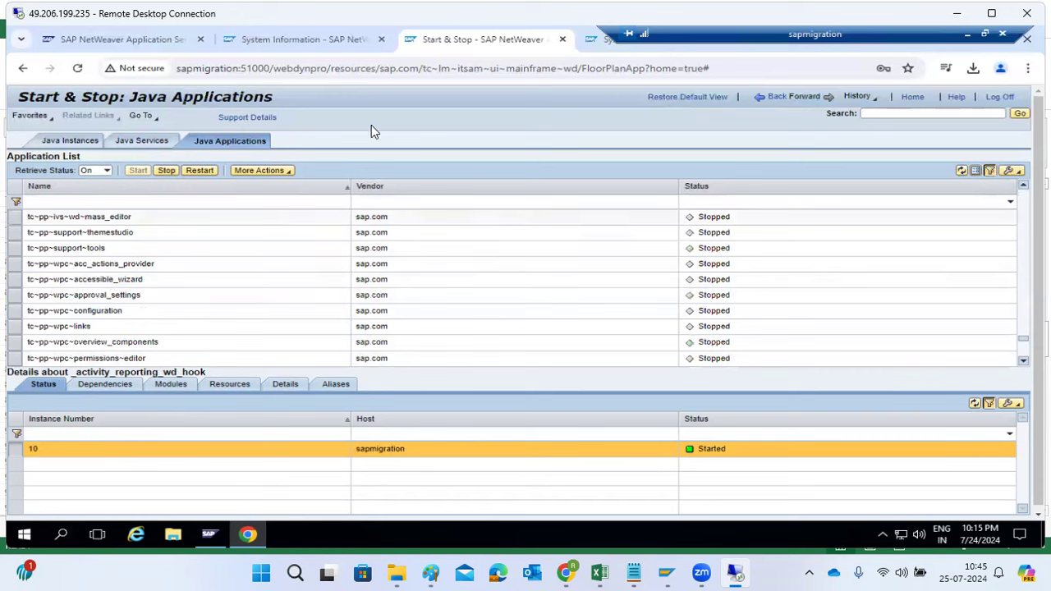
pyautogui.click(142, 142)
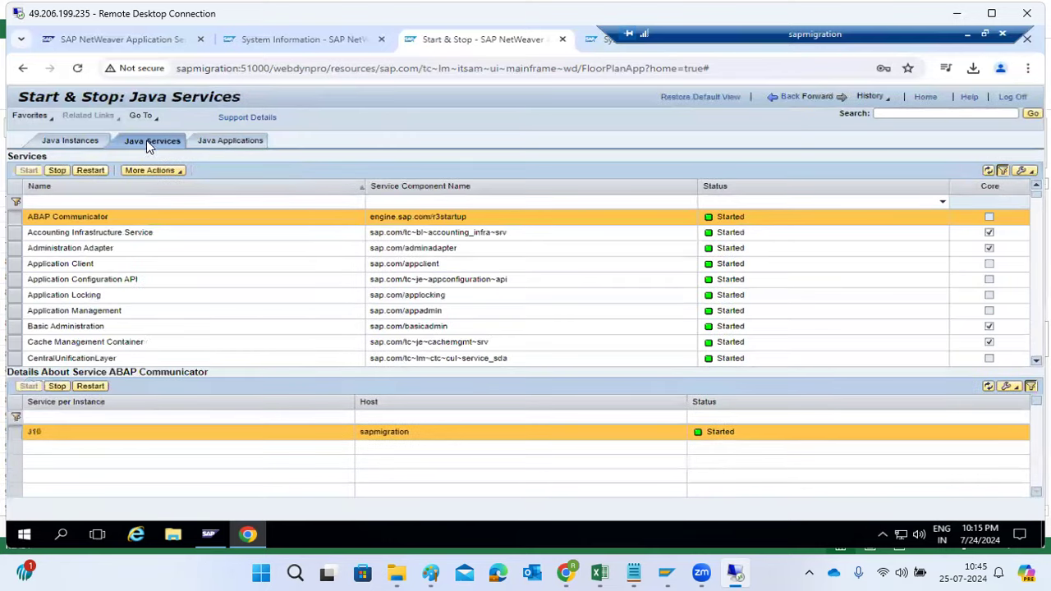
pyautogui.click(770, 100)
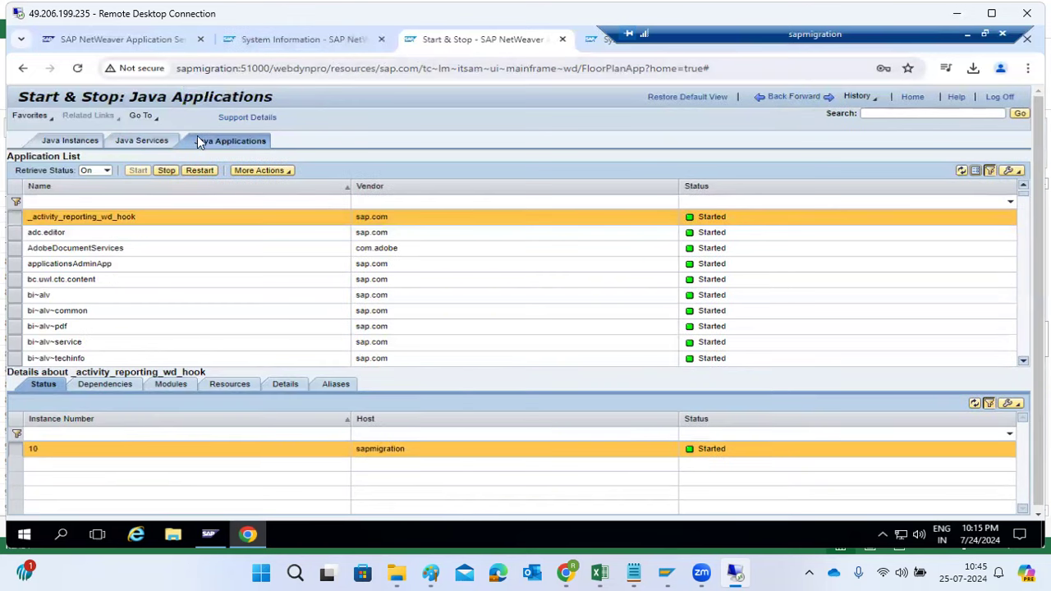
pyautogui.click(774, 99)
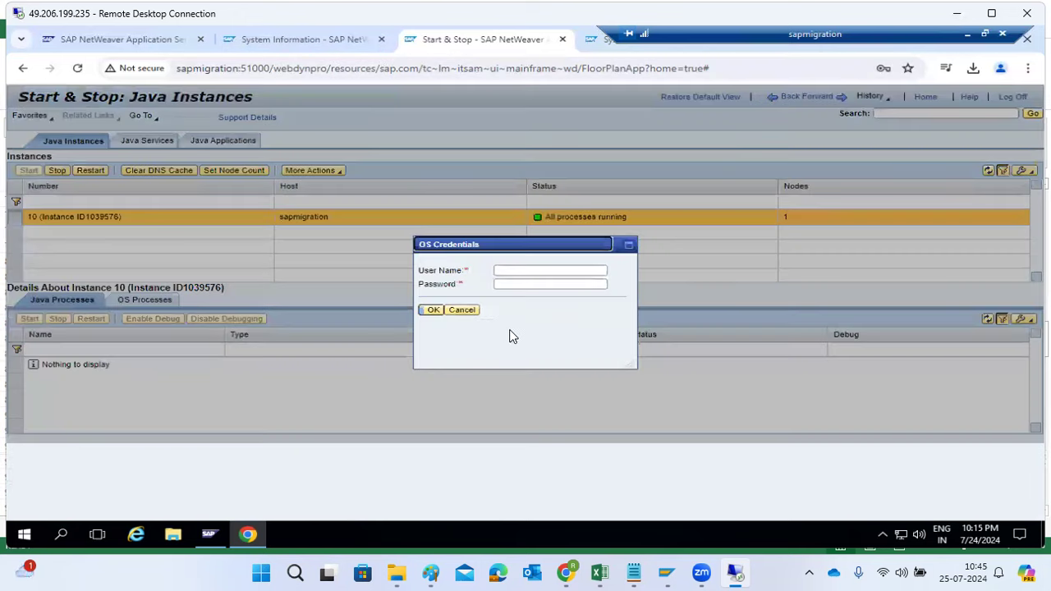
pyautogui.click(464, 311)
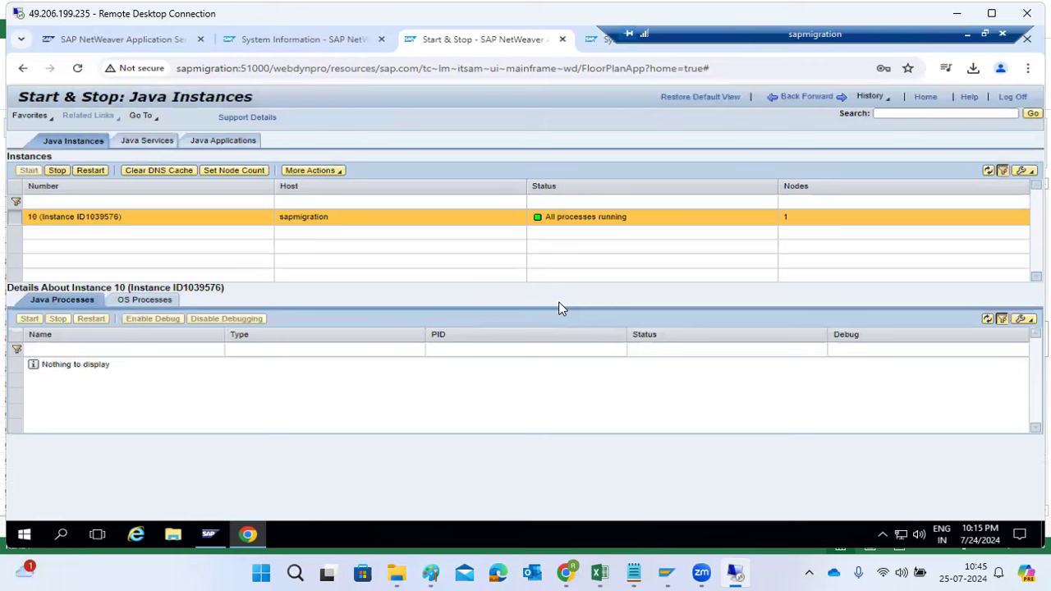
# Return to the Operations overview and view the tools under Data and Databases and under Jobs
pyautogui.click(787, 99)
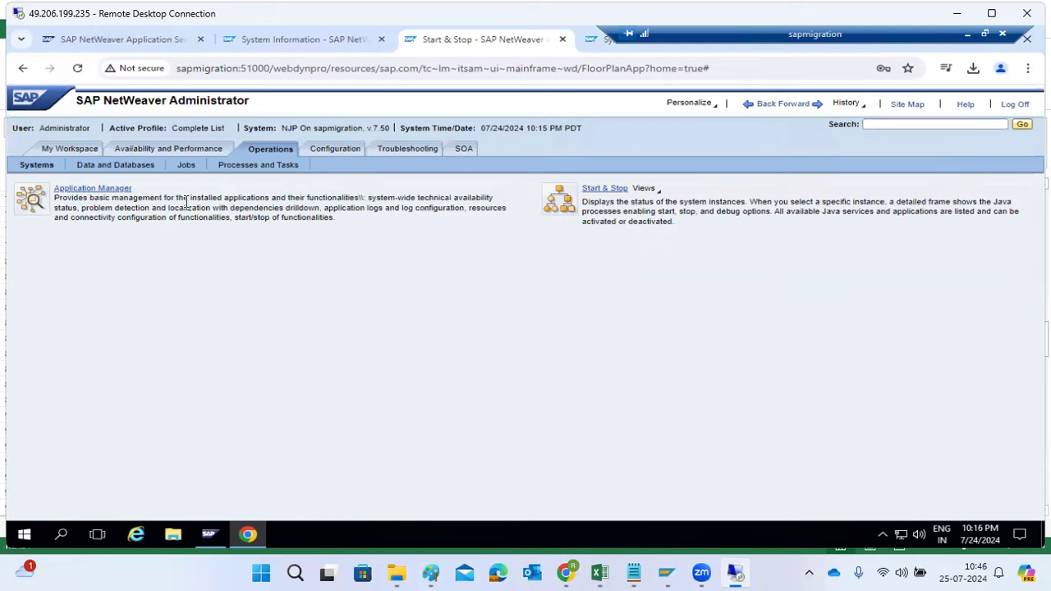
pyautogui.click(99, 165)
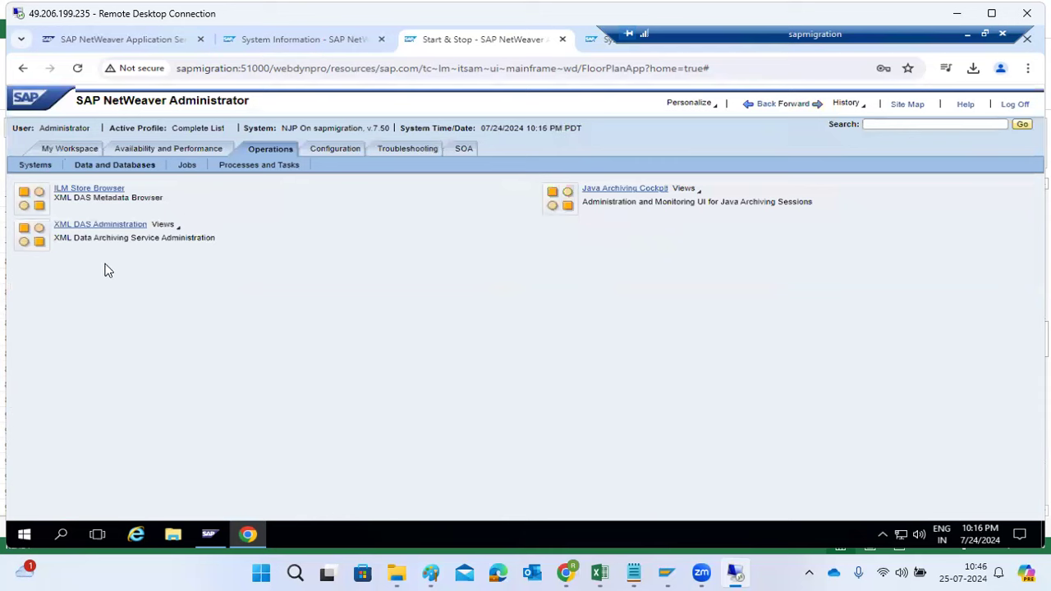
pyautogui.click(186, 165)
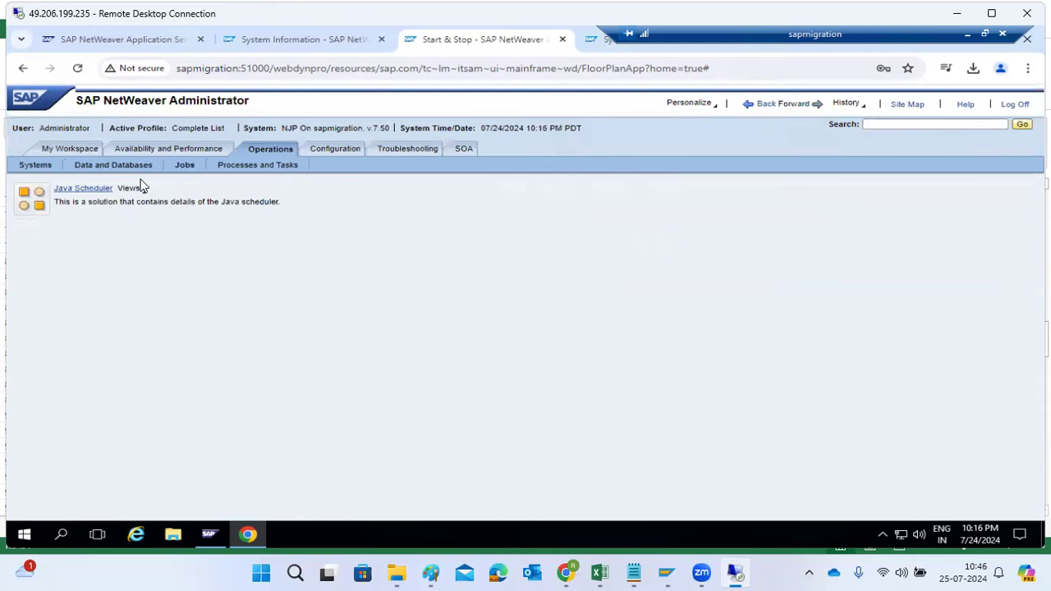
# Open the Java Scheduler and examine the job details of the DeleteExpiredTokensJob run started at 13:11:01
pyautogui.click(73, 187)
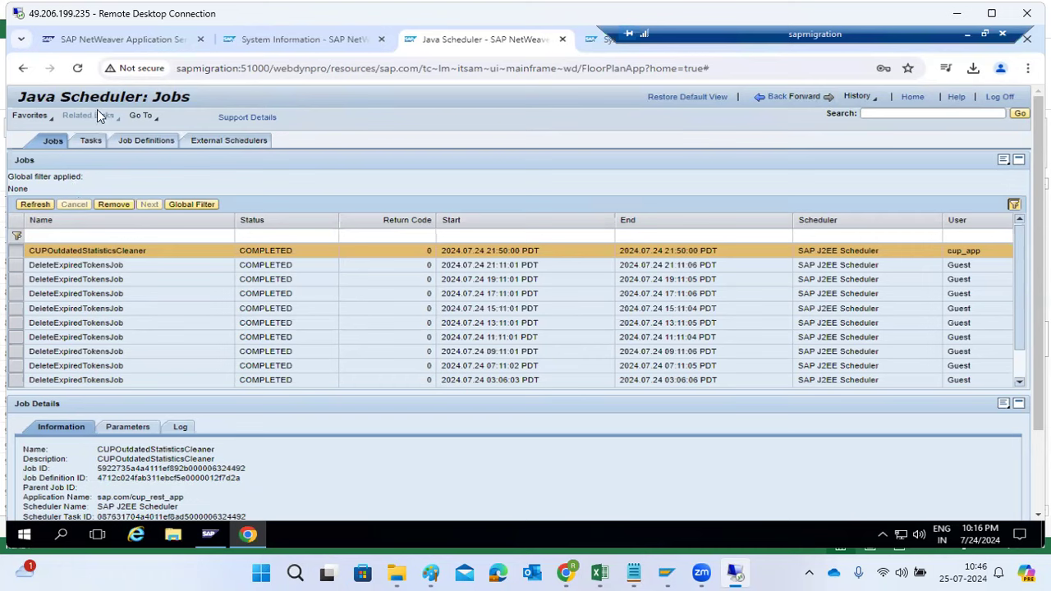
pyautogui.moveTo(105, 96); pyautogui.dragTo(195, 97)
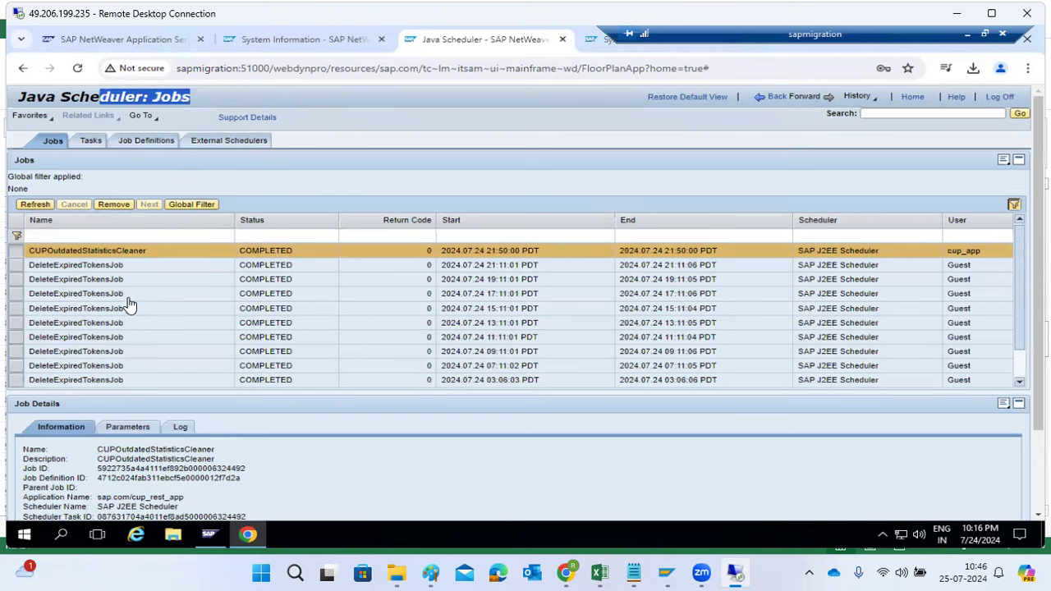
pyautogui.click(145, 326)
pyautogui.scroll(-2, 146, 326)
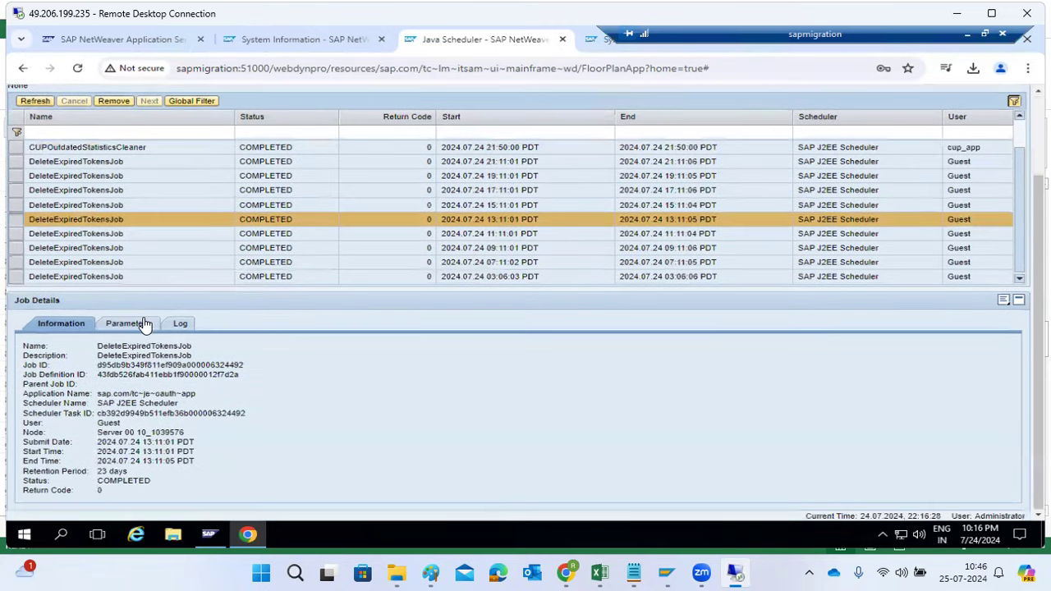
pyautogui.scroll(1, 145, 326)
pyautogui.scroll(1, 140, 296)
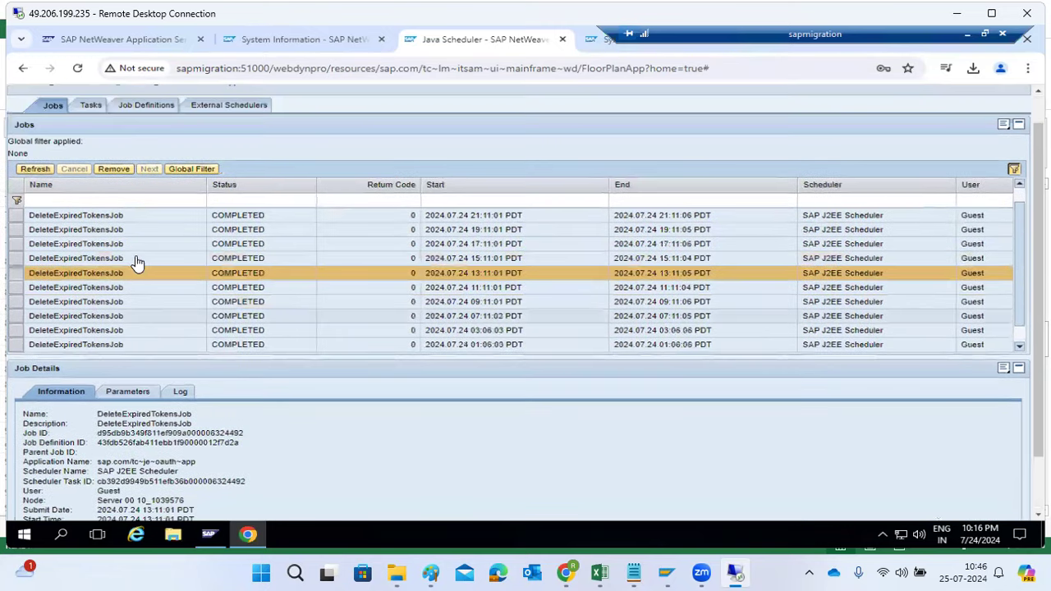
# Walk through adding a scheduler task for PublishJob as far as its task parameters, and cancel the wizard
pyautogui.click(91, 109)
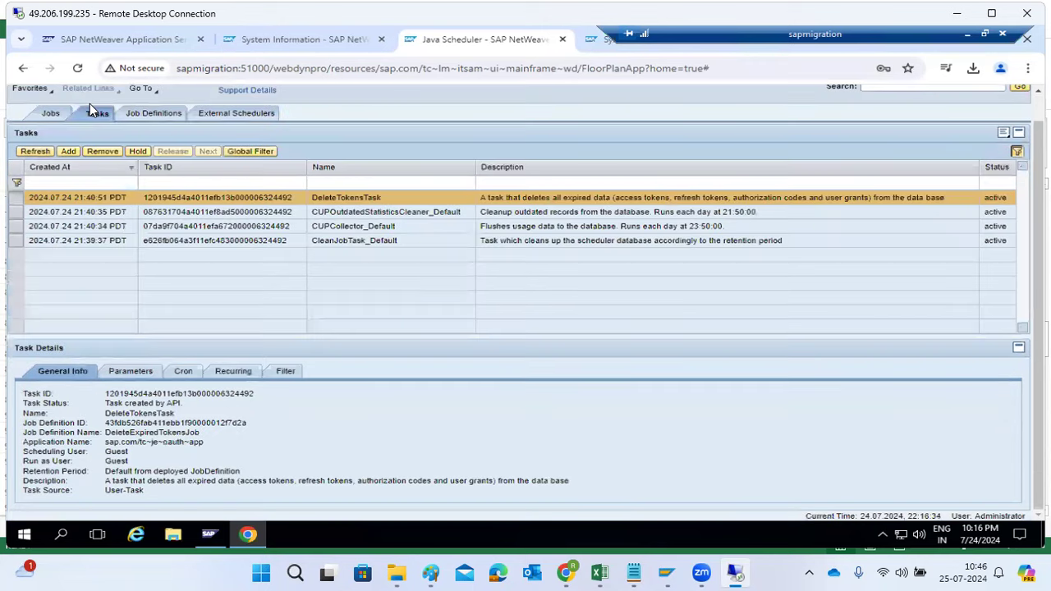
pyautogui.click(79, 152)
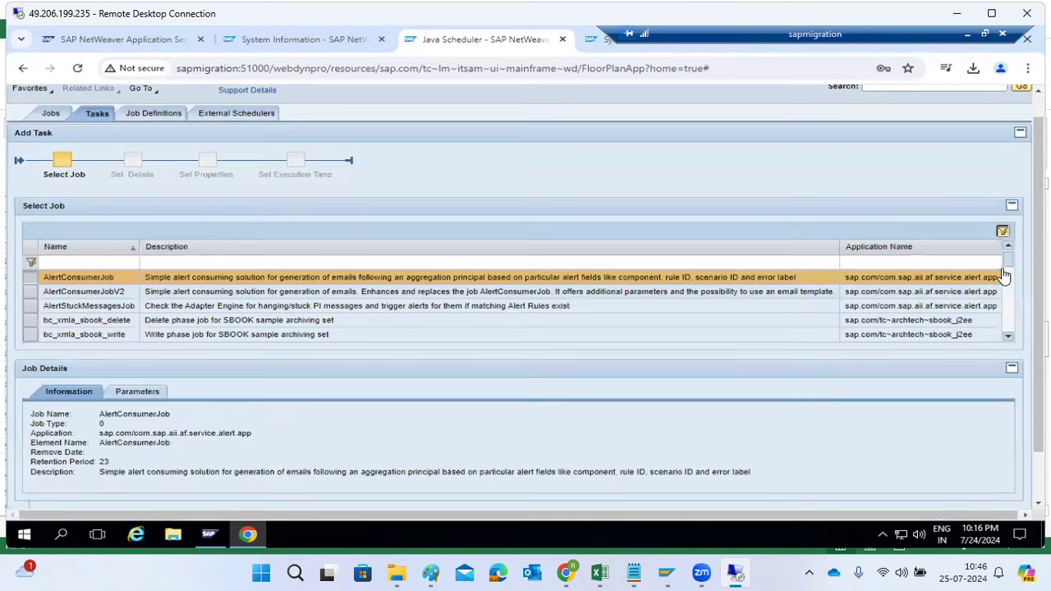
pyautogui.moveTo(1010, 263); pyautogui.dragTo(1014, 355)
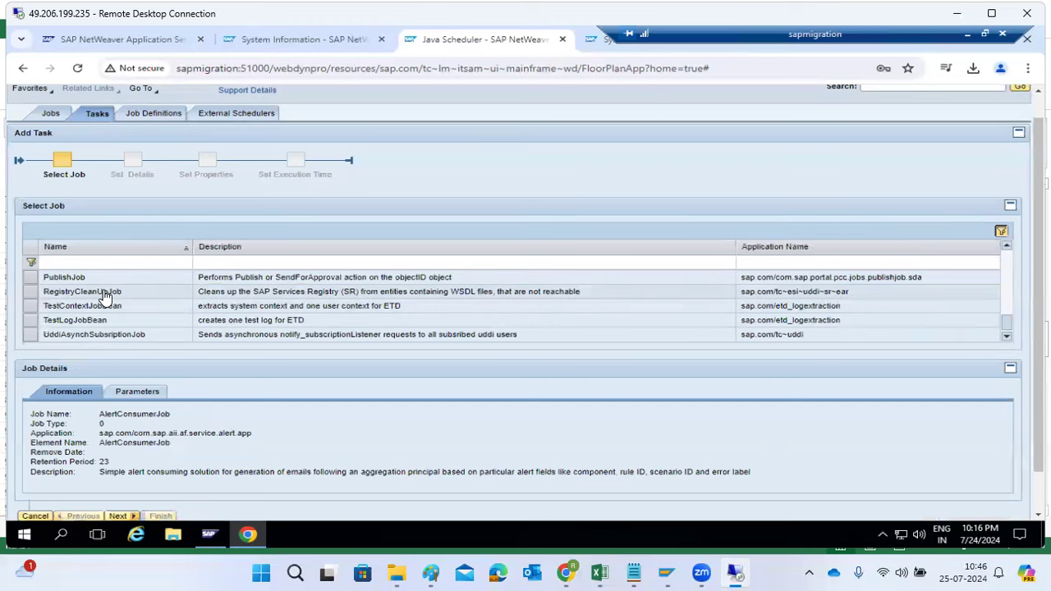
pyautogui.click(33, 281)
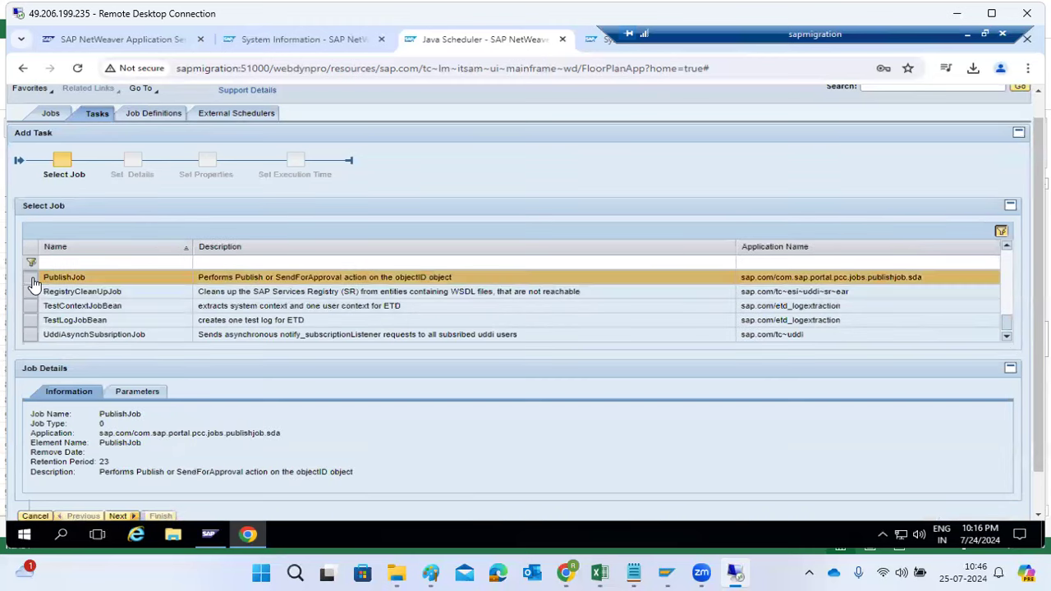
pyautogui.click(120, 516)
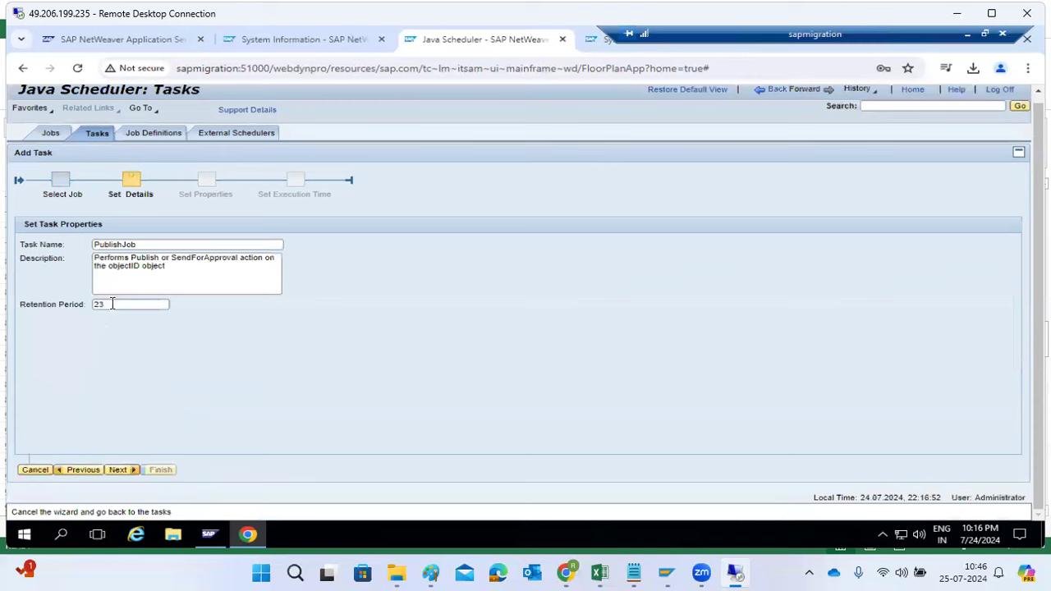
pyautogui.moveTo(108, 304); pyautogui.dragTo(13, 308)
pyautogui.click(118, 471)
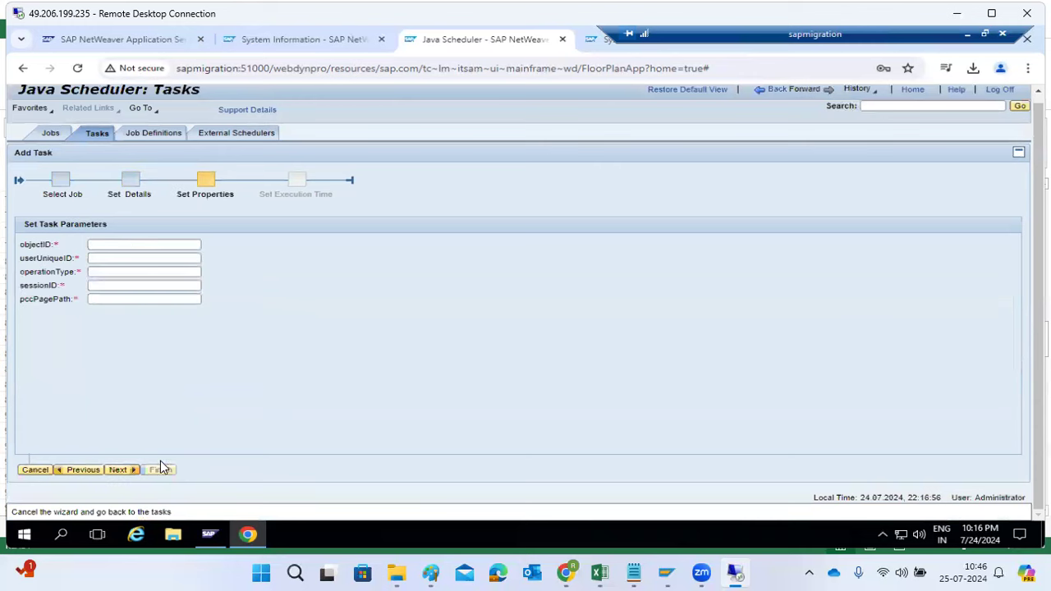
pyautogui.click(36, 470)
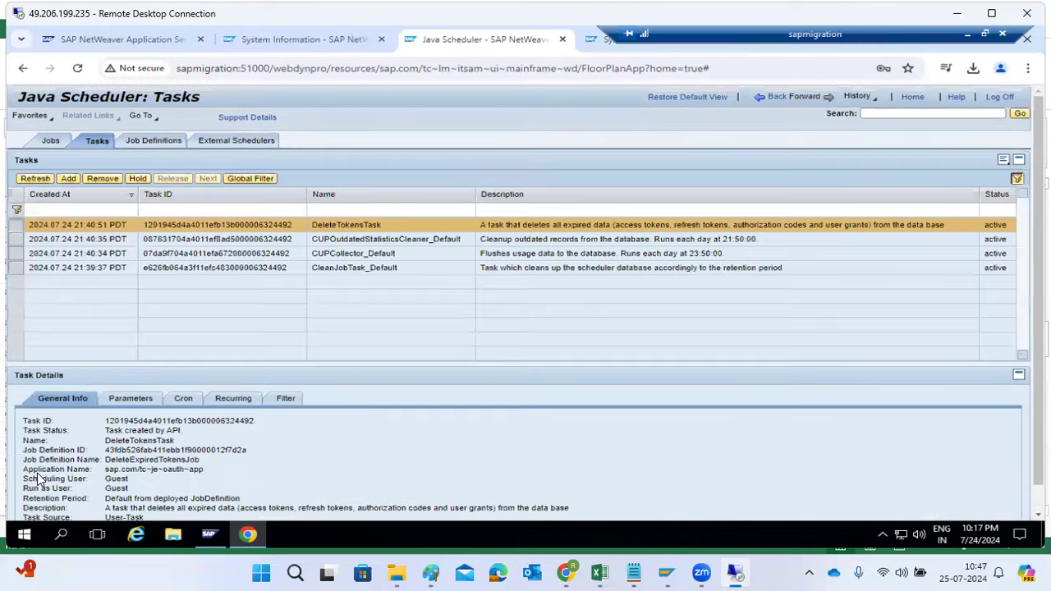
# Sort the scheduler jobs by status, and view the form for adding an external scheduler without adding one
pyautogui.click(50, 141)
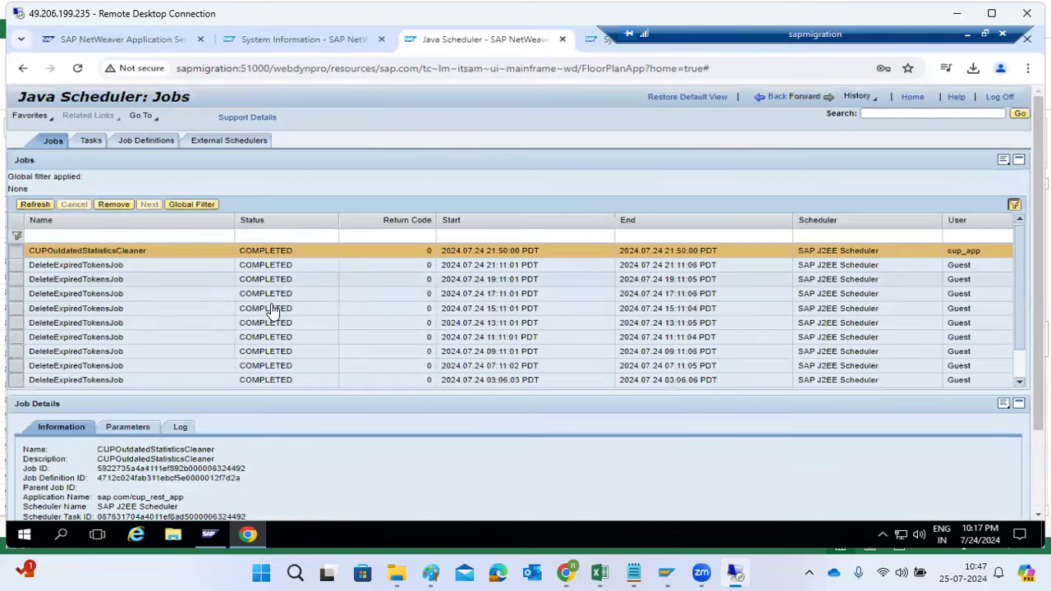
pyautogui.click(274, 221)
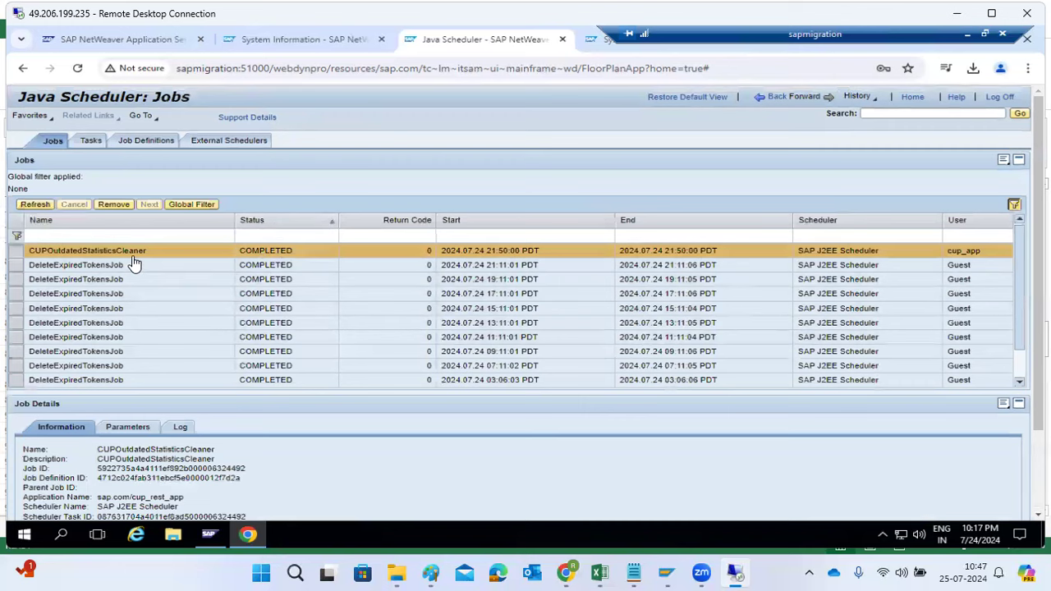
pyautogui.click(196, 141)
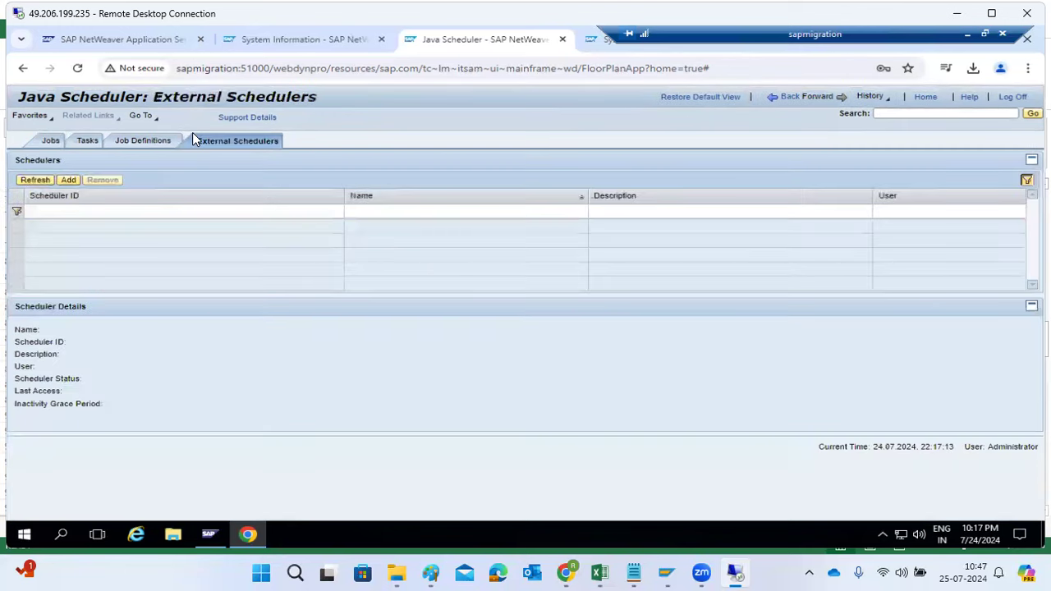
pyautogui.click(64, 180)
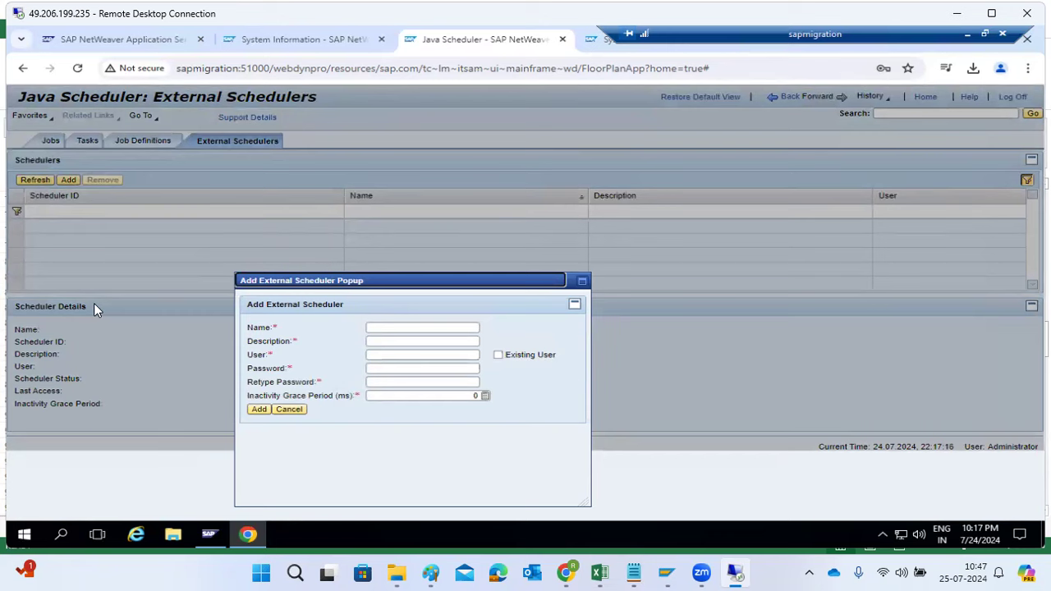
pyautogui.click(288, 409)
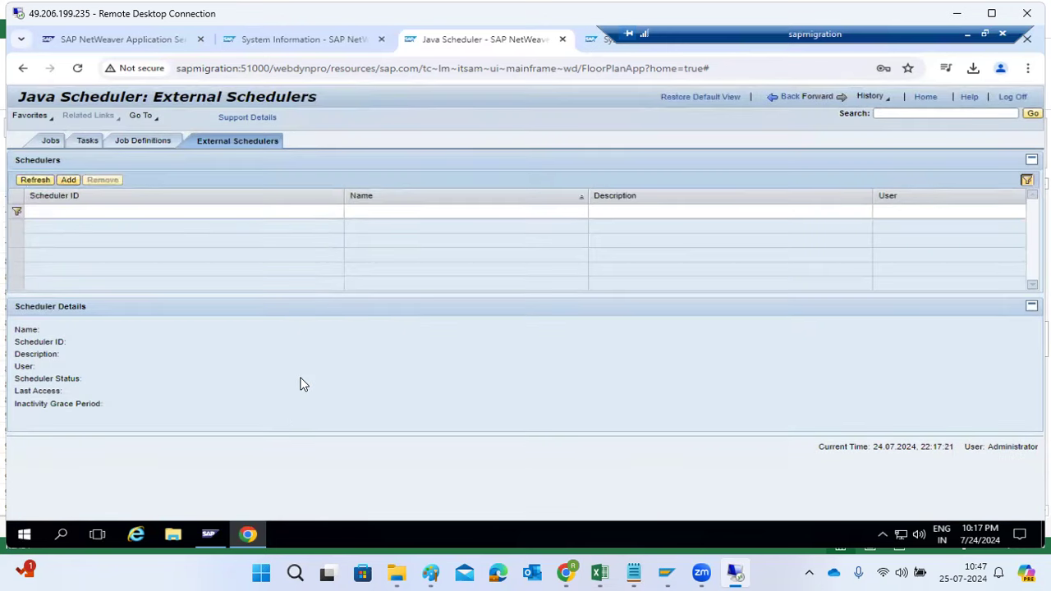
# Return from the Java Scheduler to the Operations overview and view the tools under Processes and Tasks
pyautogui.click(790, 97)
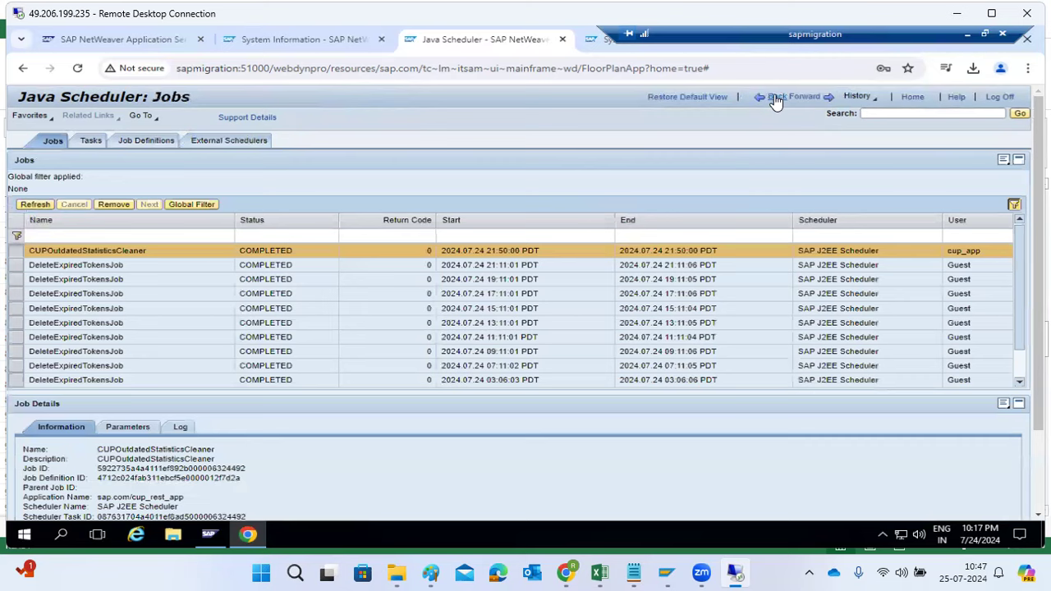
pyautogui.click(776, 98)
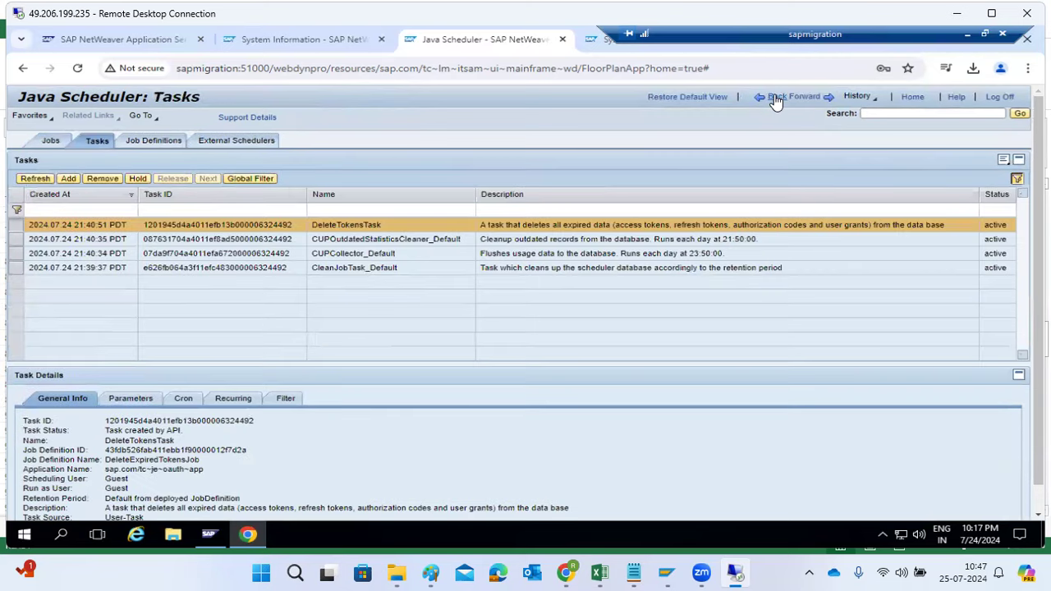
pyautogui.click(776, 99)
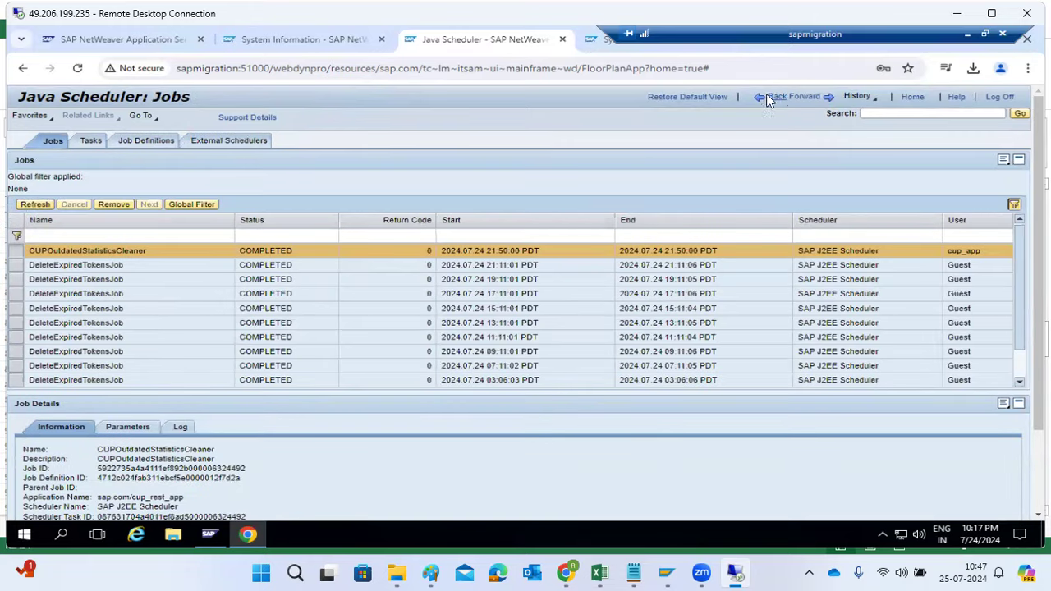
pyautogui.click(769, 100)
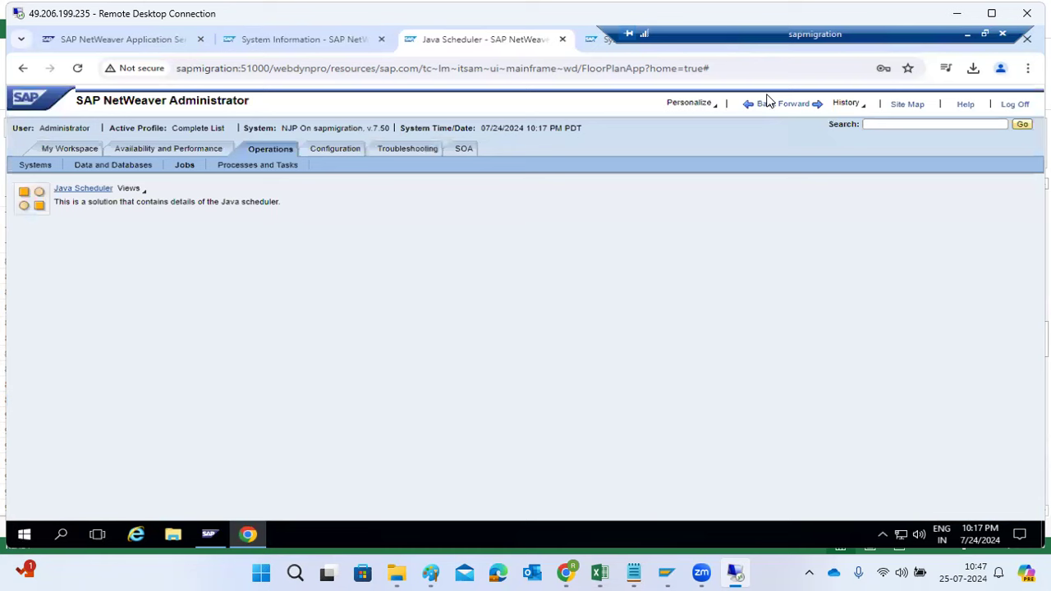
pyautogui.click(241, 170)
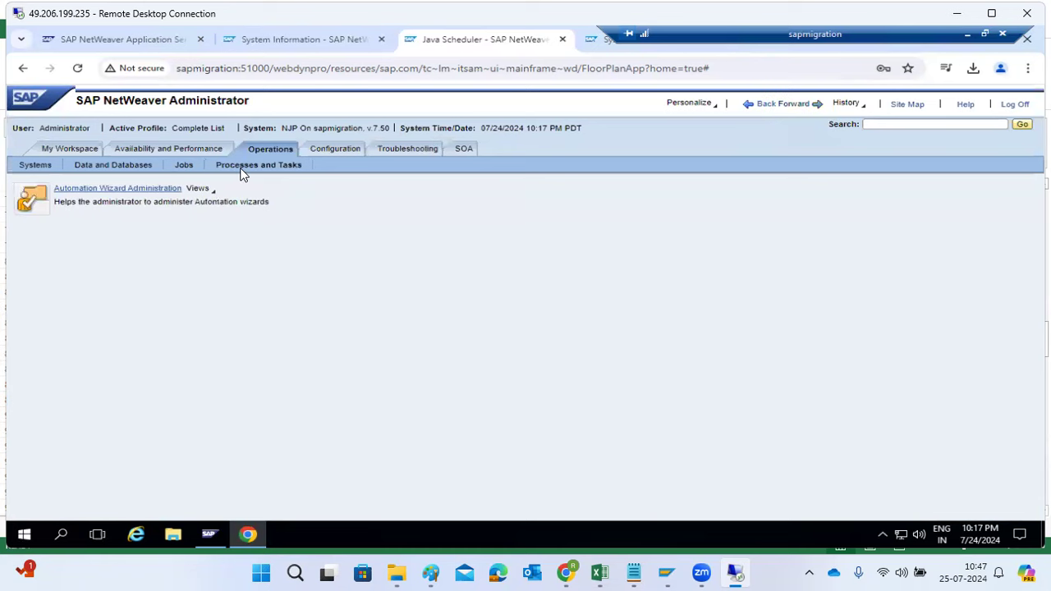
# Review the Operations tools under Jobs, Data and Databases and Systems, and go via the System Overview to My Workspace
pyautogui.click(185, 167)
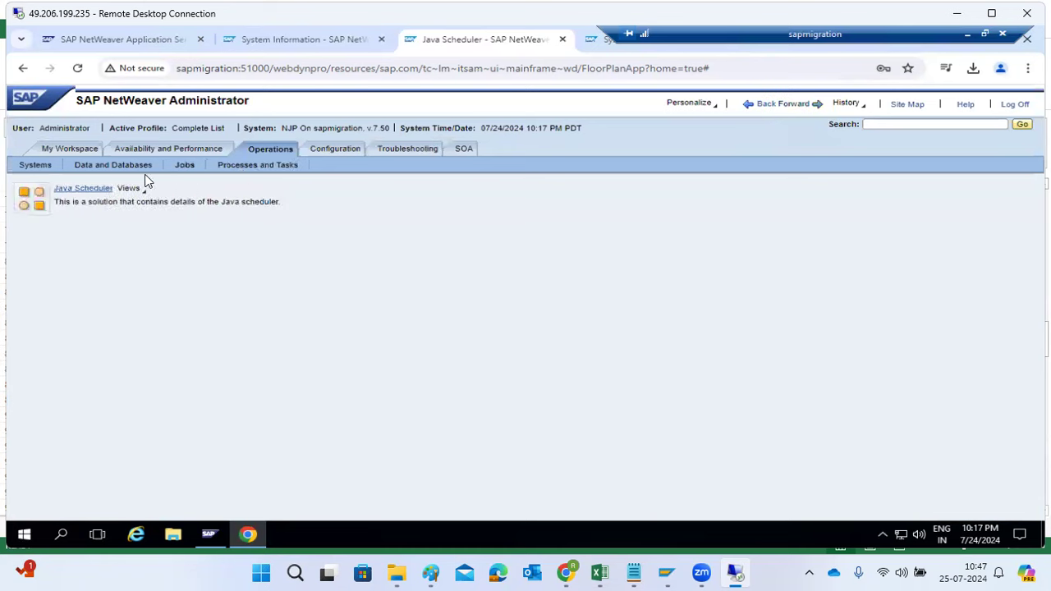
pyautogui.click(122, 167)
pyautogui.click(25, 166)
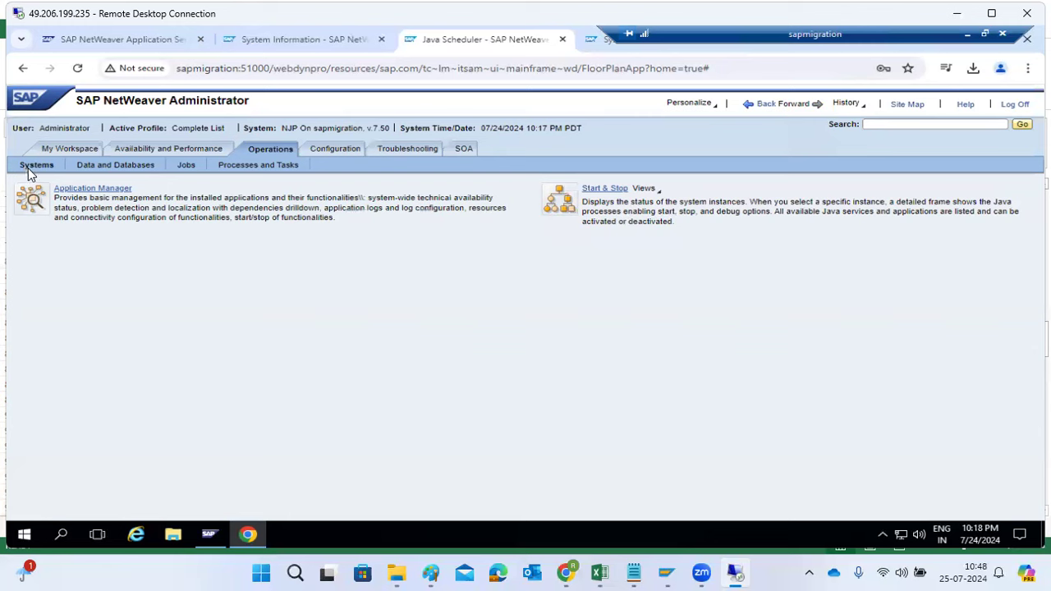
pyautogui.click(114, 149)
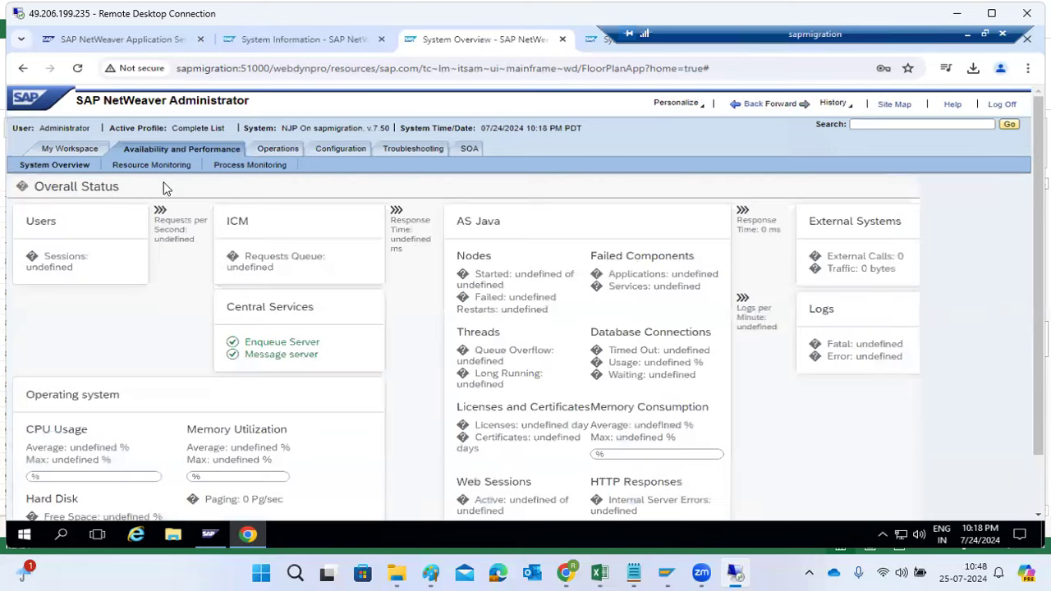
pyautogui.click(96, 152)
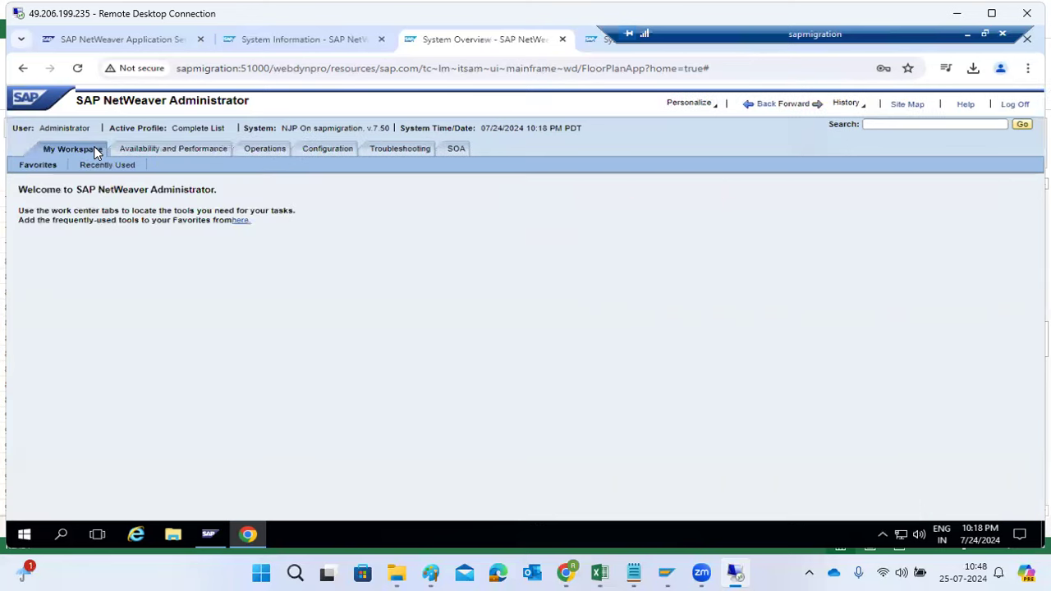